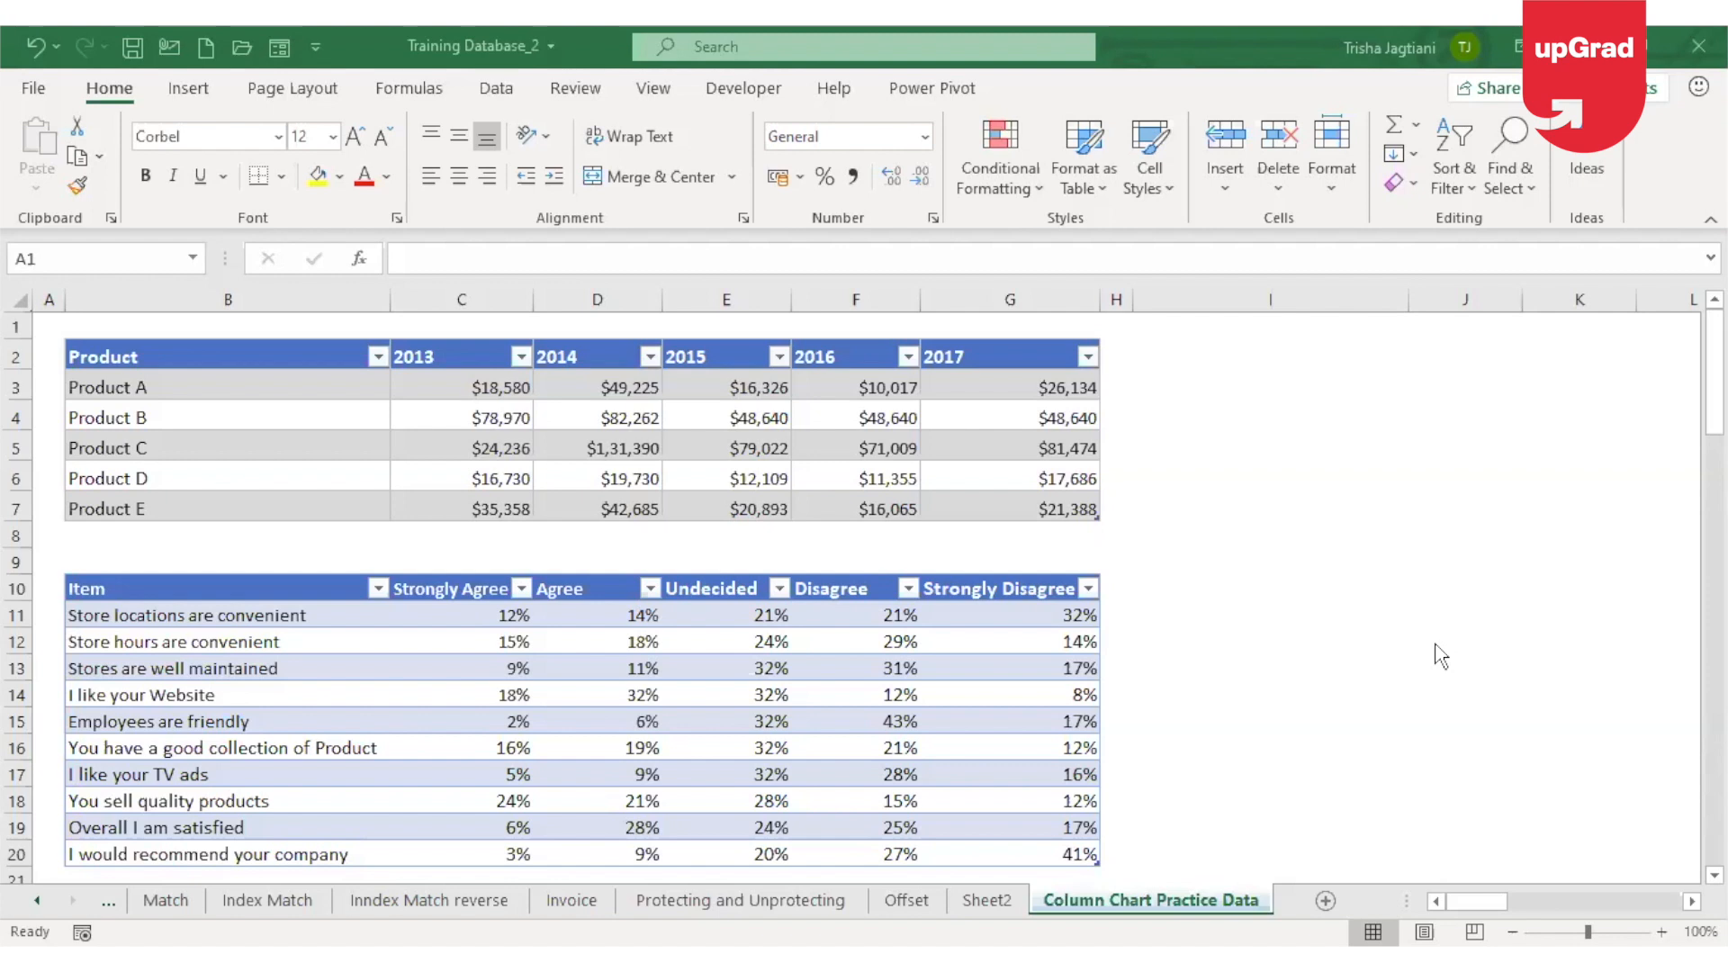
Look through the product names and the 2013 to 2017 year headers of the product table.
{"action": "left_click", "coordinate": [636, 412]}
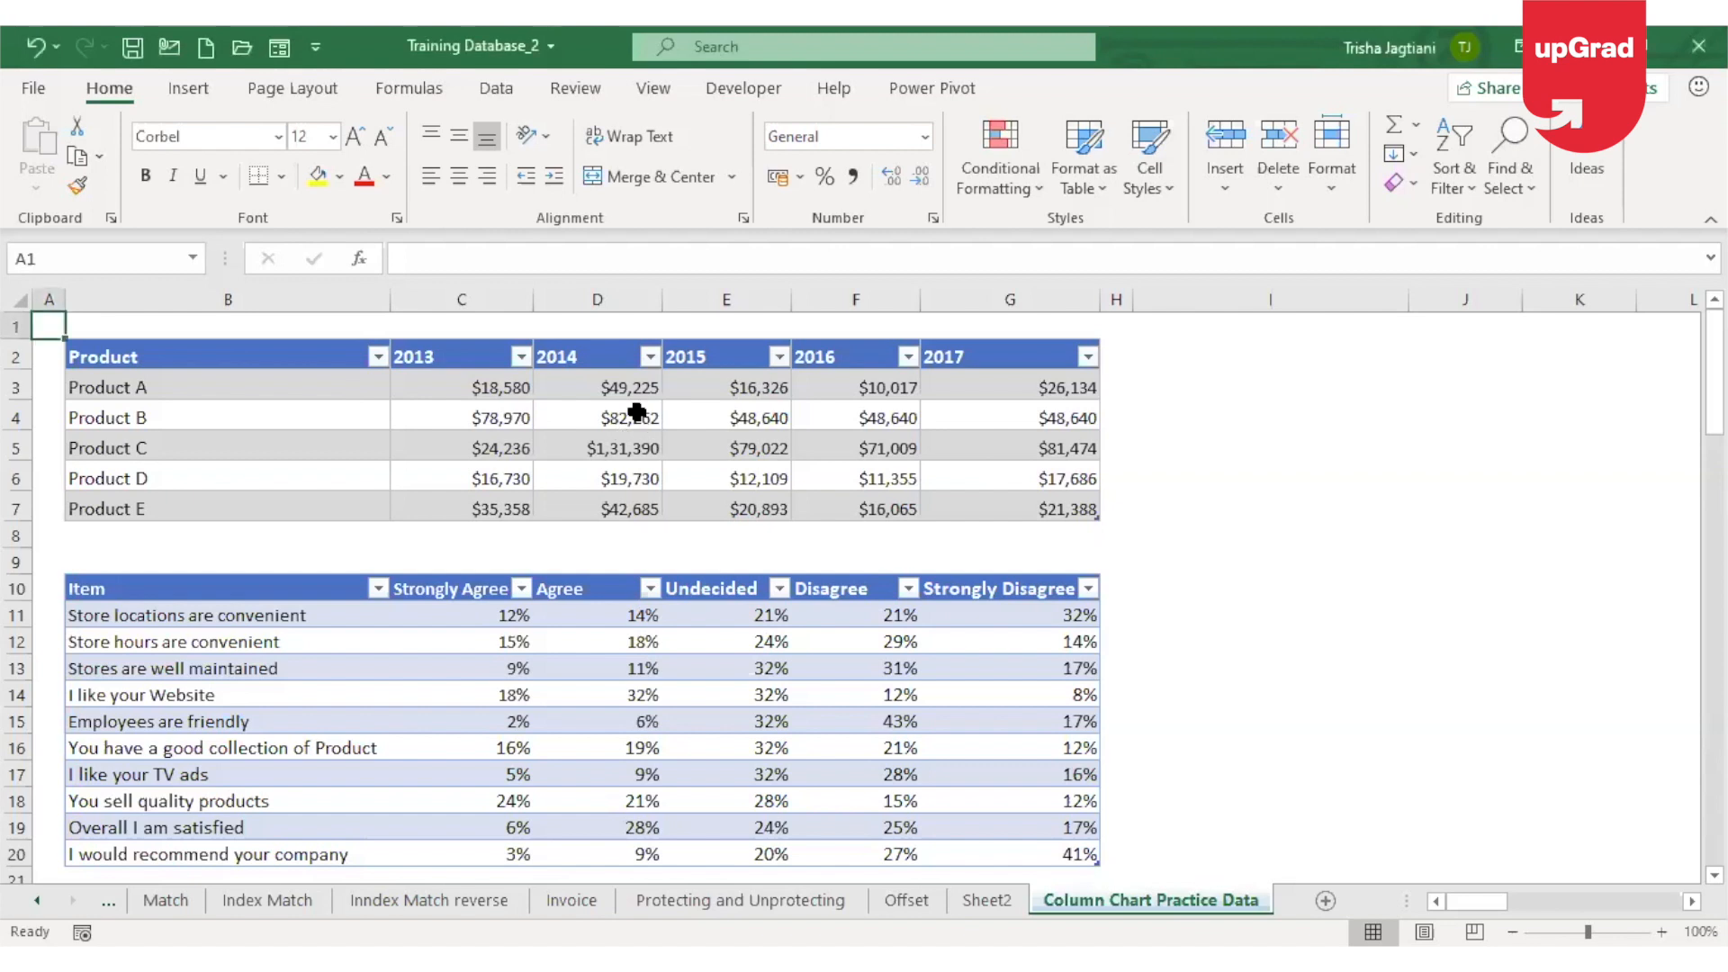
{"action": "left_click", "coordinate": [196, 381]}
{"action": "key", "text": "Down"}
{"action": "key", "text": "Down"}
{"action": "key", "text": "Down"}
{"action": "key", "text": "Down"}
{"action": "key", "text": "Down"}
{"action": "key", "text": "Up"}
{"action": "key", "text": "Up"}
{"action": "key", "text": "Up"}
{"action": "key", "text": "Up"}
{"action": "key", "text": "Up"}
{"action": "key", "text": "Up"}
{"action": "key", "text": "Right"}
{"action": "key", "text": "Right"}
{"action": "key", "text": "Right"}
{"action": "key", "text": "Right"}
{"action": "key", "text": "Right"}
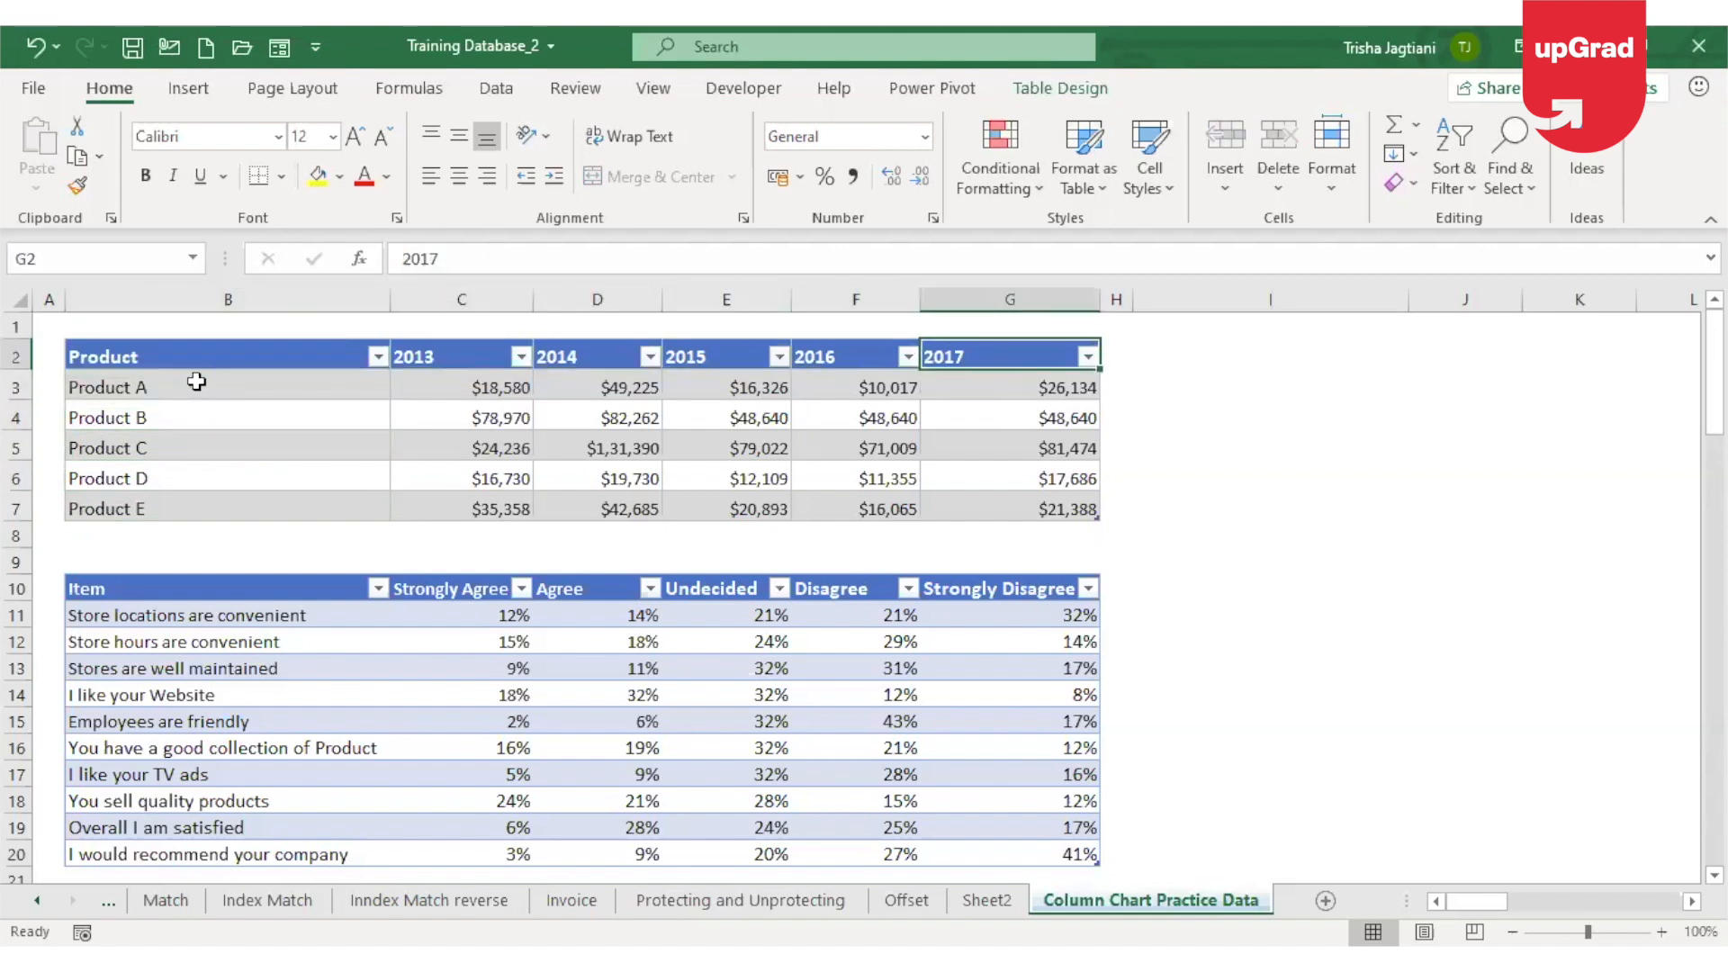
{"action": "left_click", "coordinate": [477, 351]}
{"action": "key", "text": "Right"}
{"action": "key", "text": "Right"}
{"action": "key", "text": "Right"}
{"action": "key", "text": "Right"}
Try a 2-D clustered column chart of the product table, starting from cell C4, and delete it.
{"action": "left_click", "coordinate": [455, 420]}
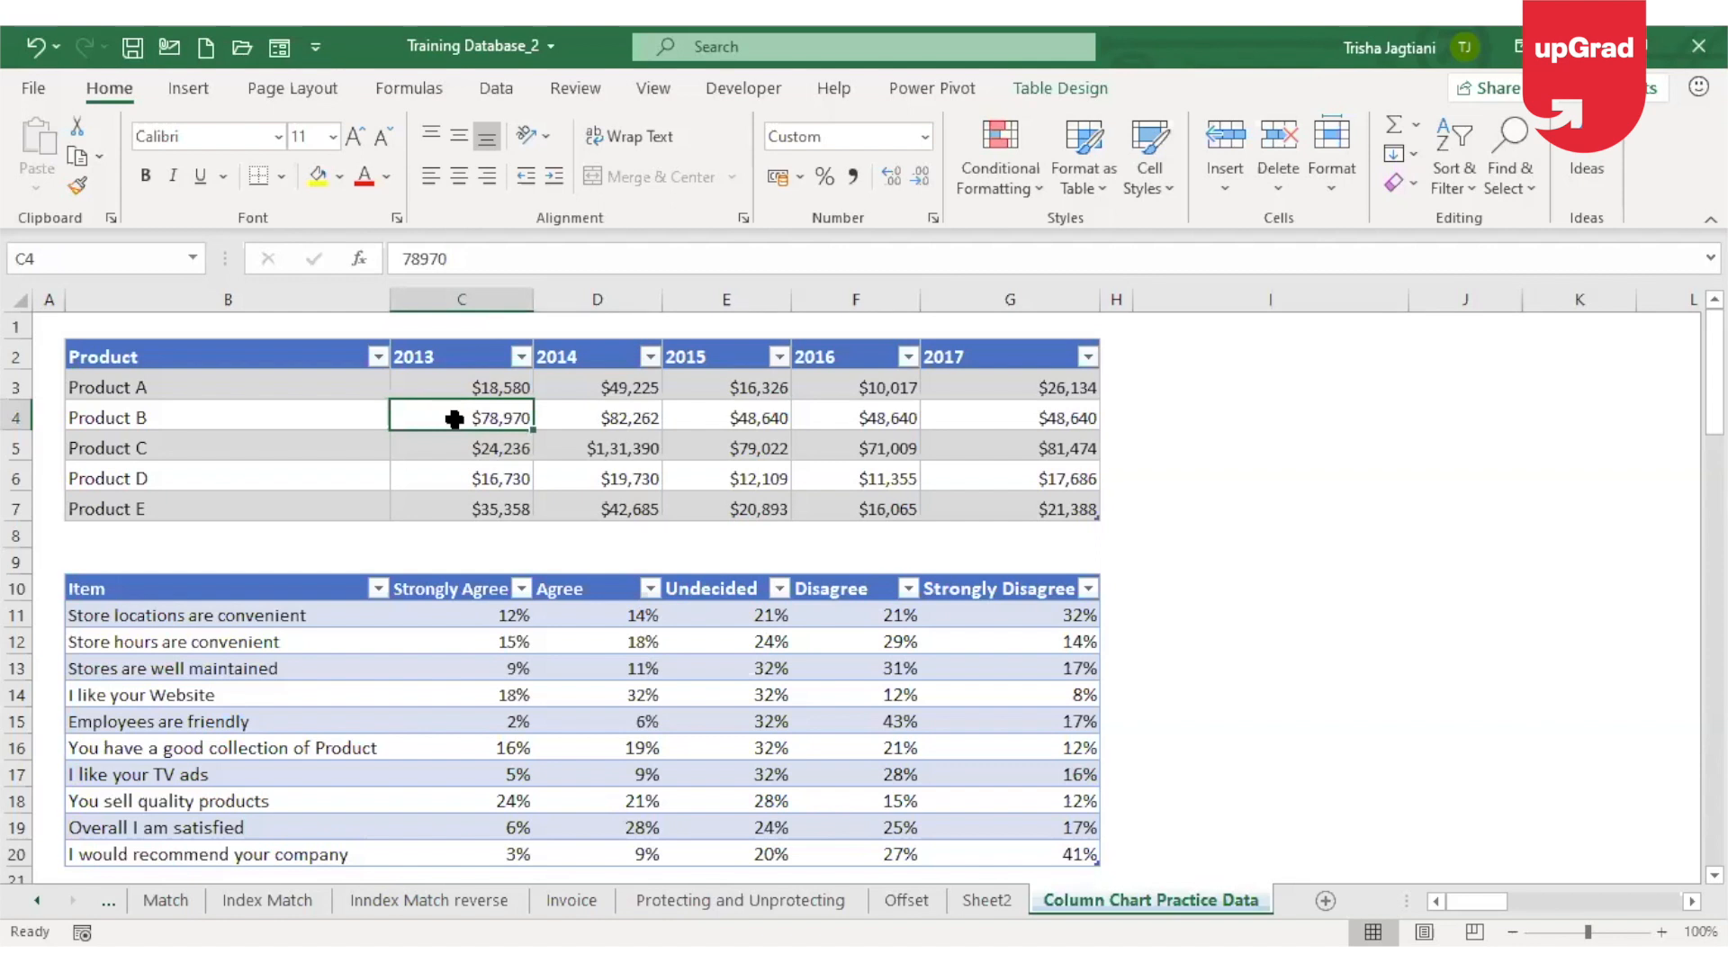
{"action": "left_click", "coordinate": [188, 93]}
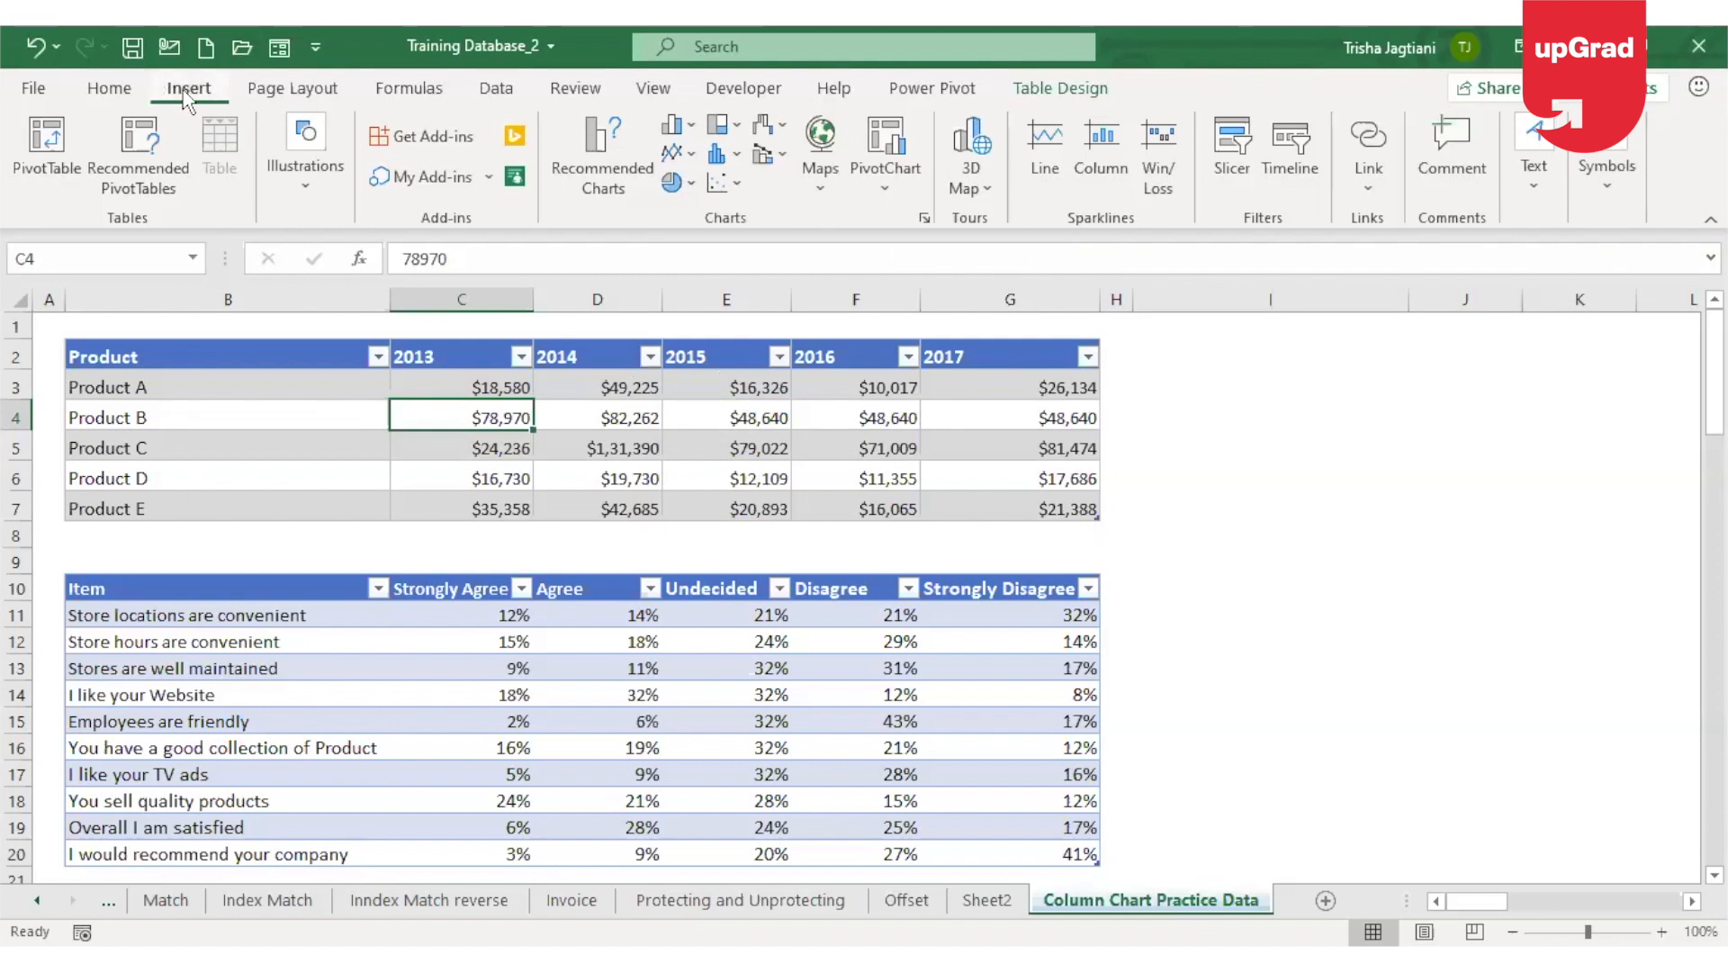
{"action": "left_click", "coordinate": [681, 141]}
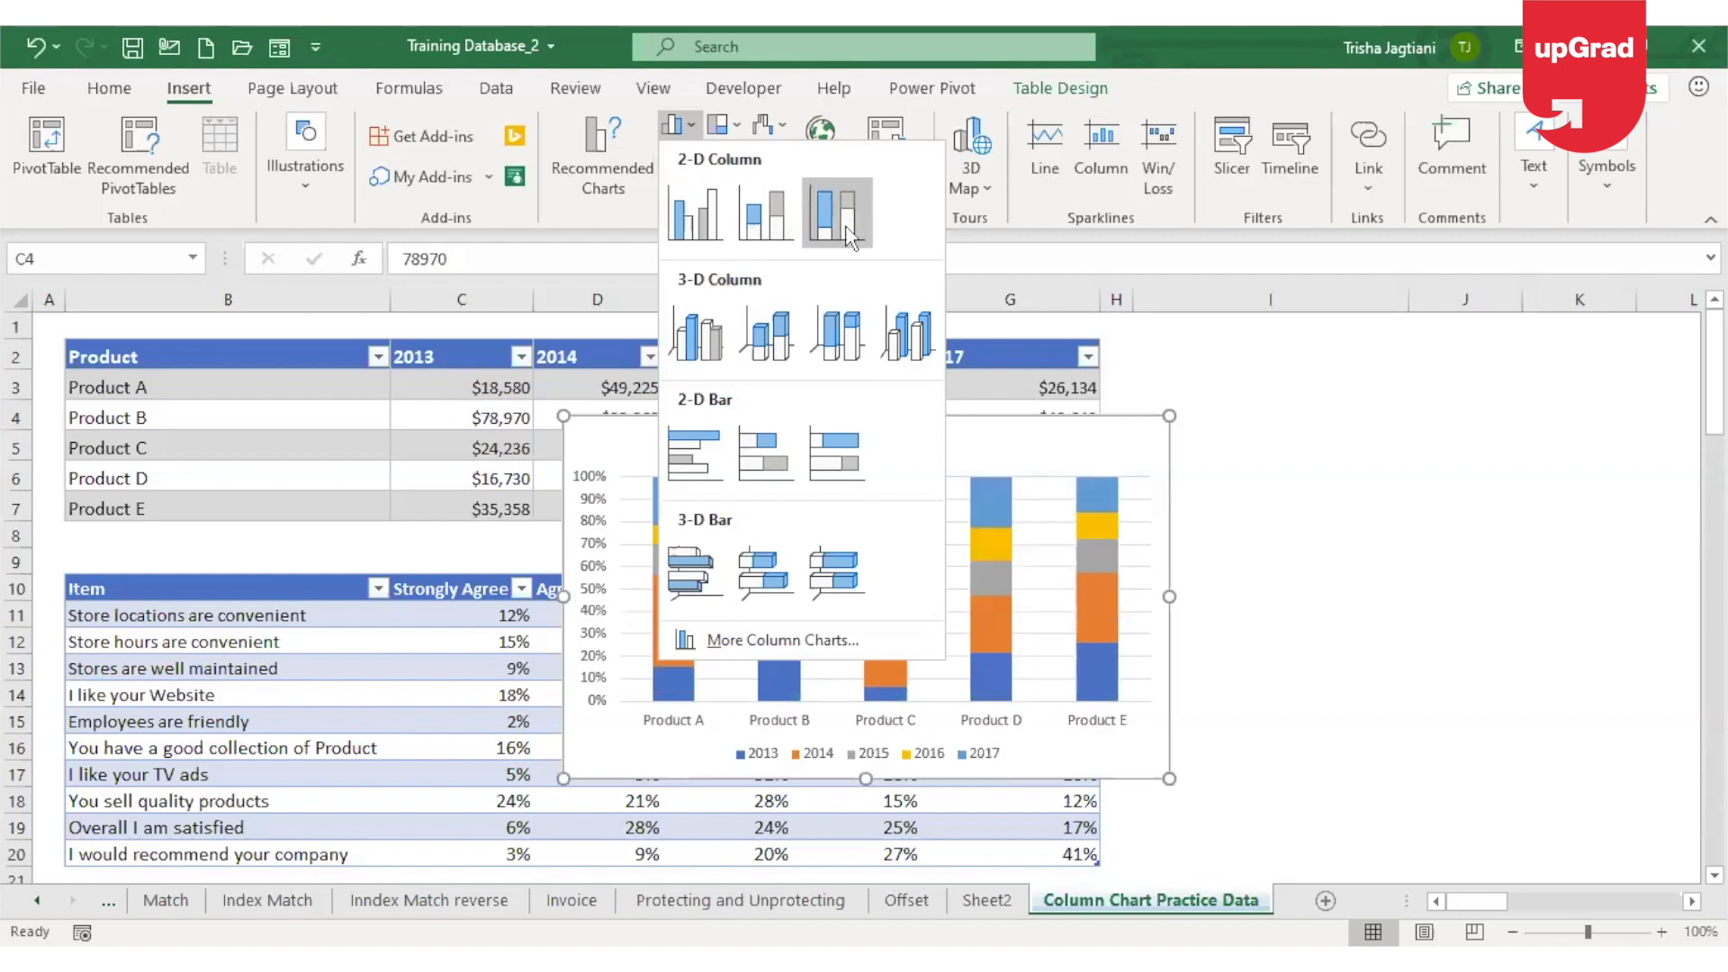
{"action": "left_click", "coordinate": [710, 224]}
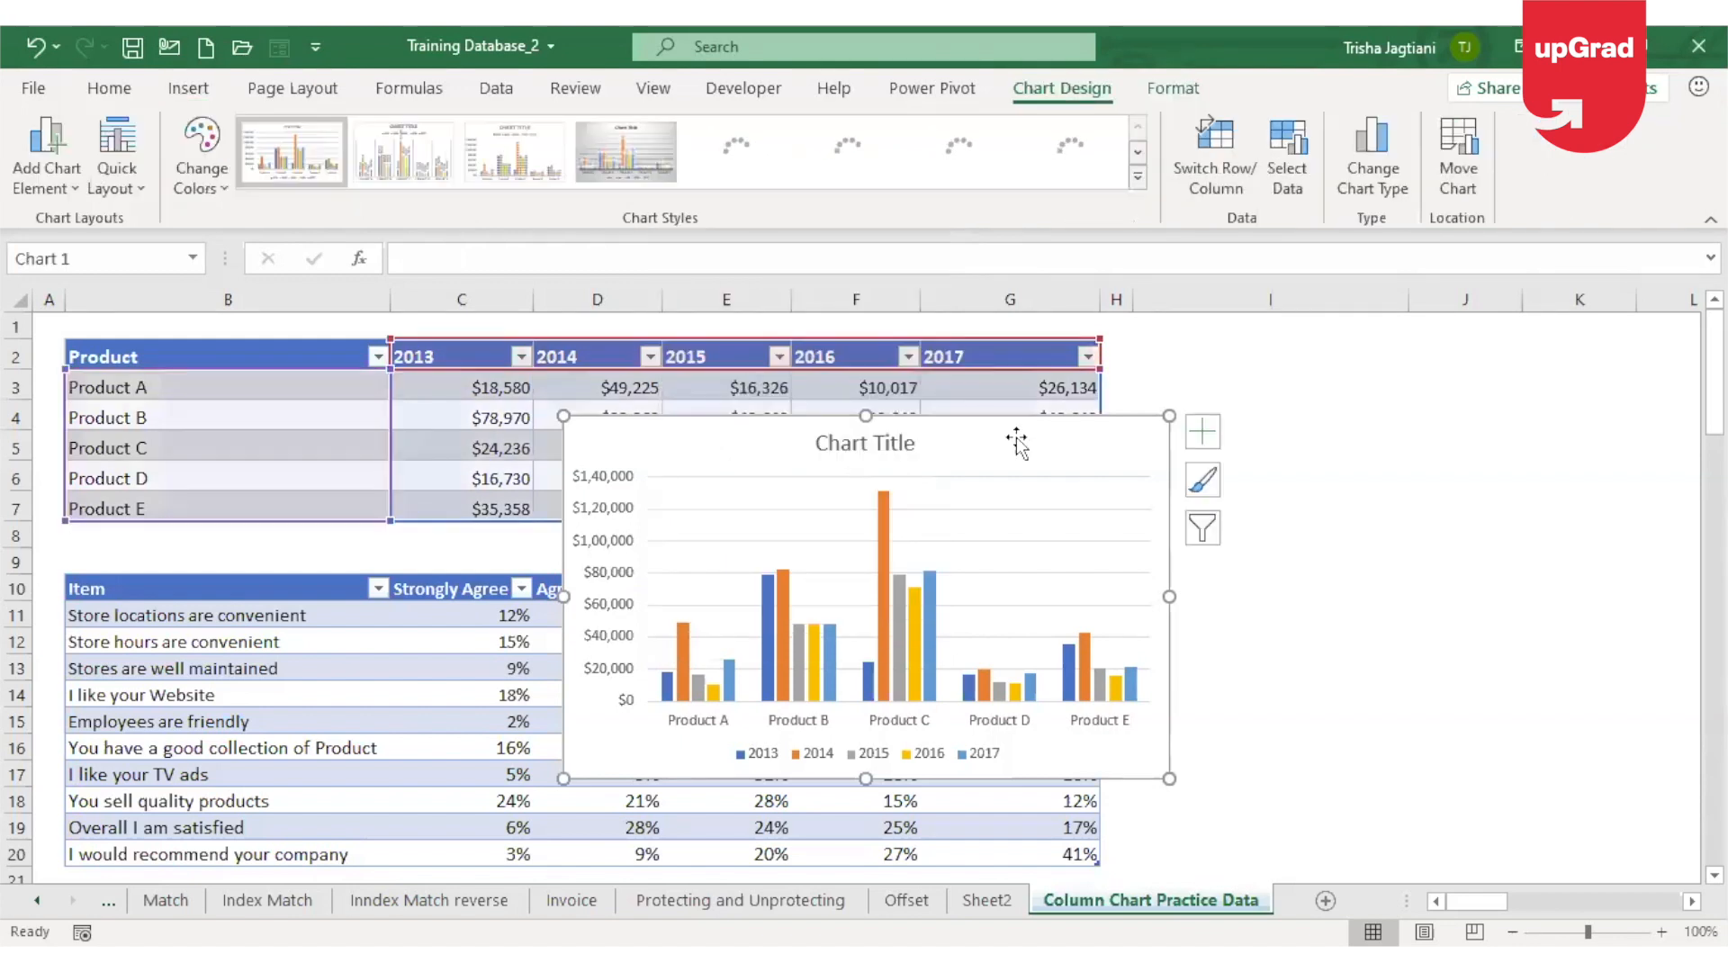
{"action": "left_click_drag", "start_coordinate": [1003, 441], "coordinate": [1360, 419]}
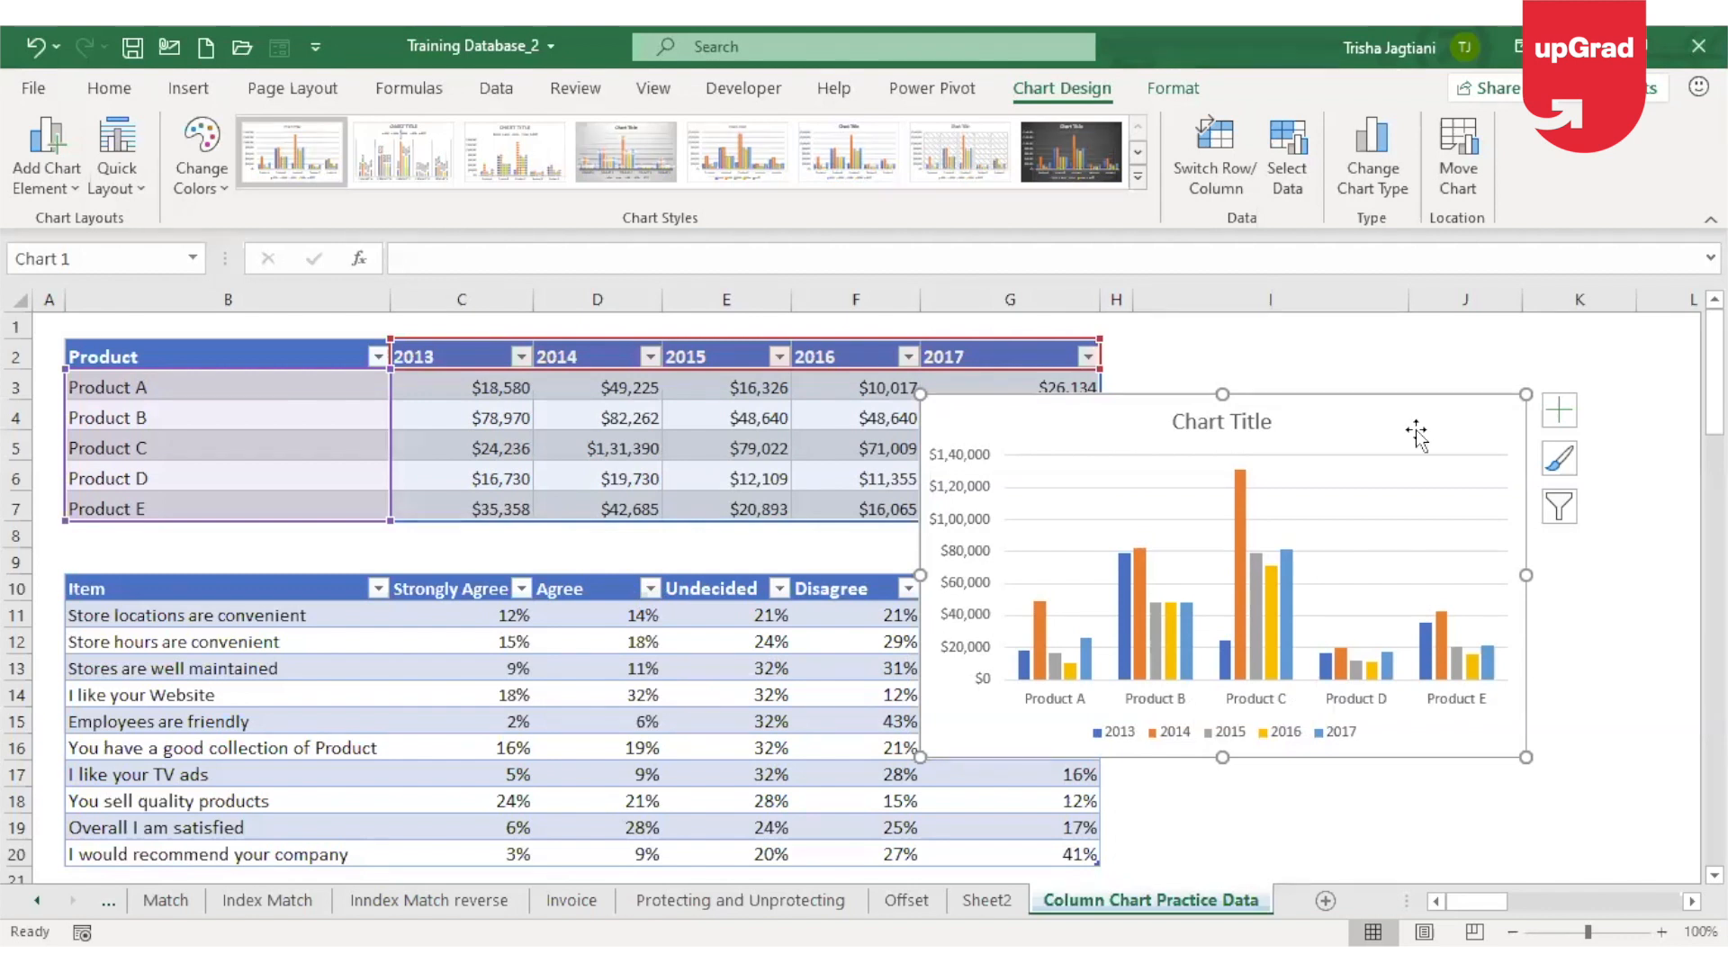
{"action": "key", "text": "Delete"}
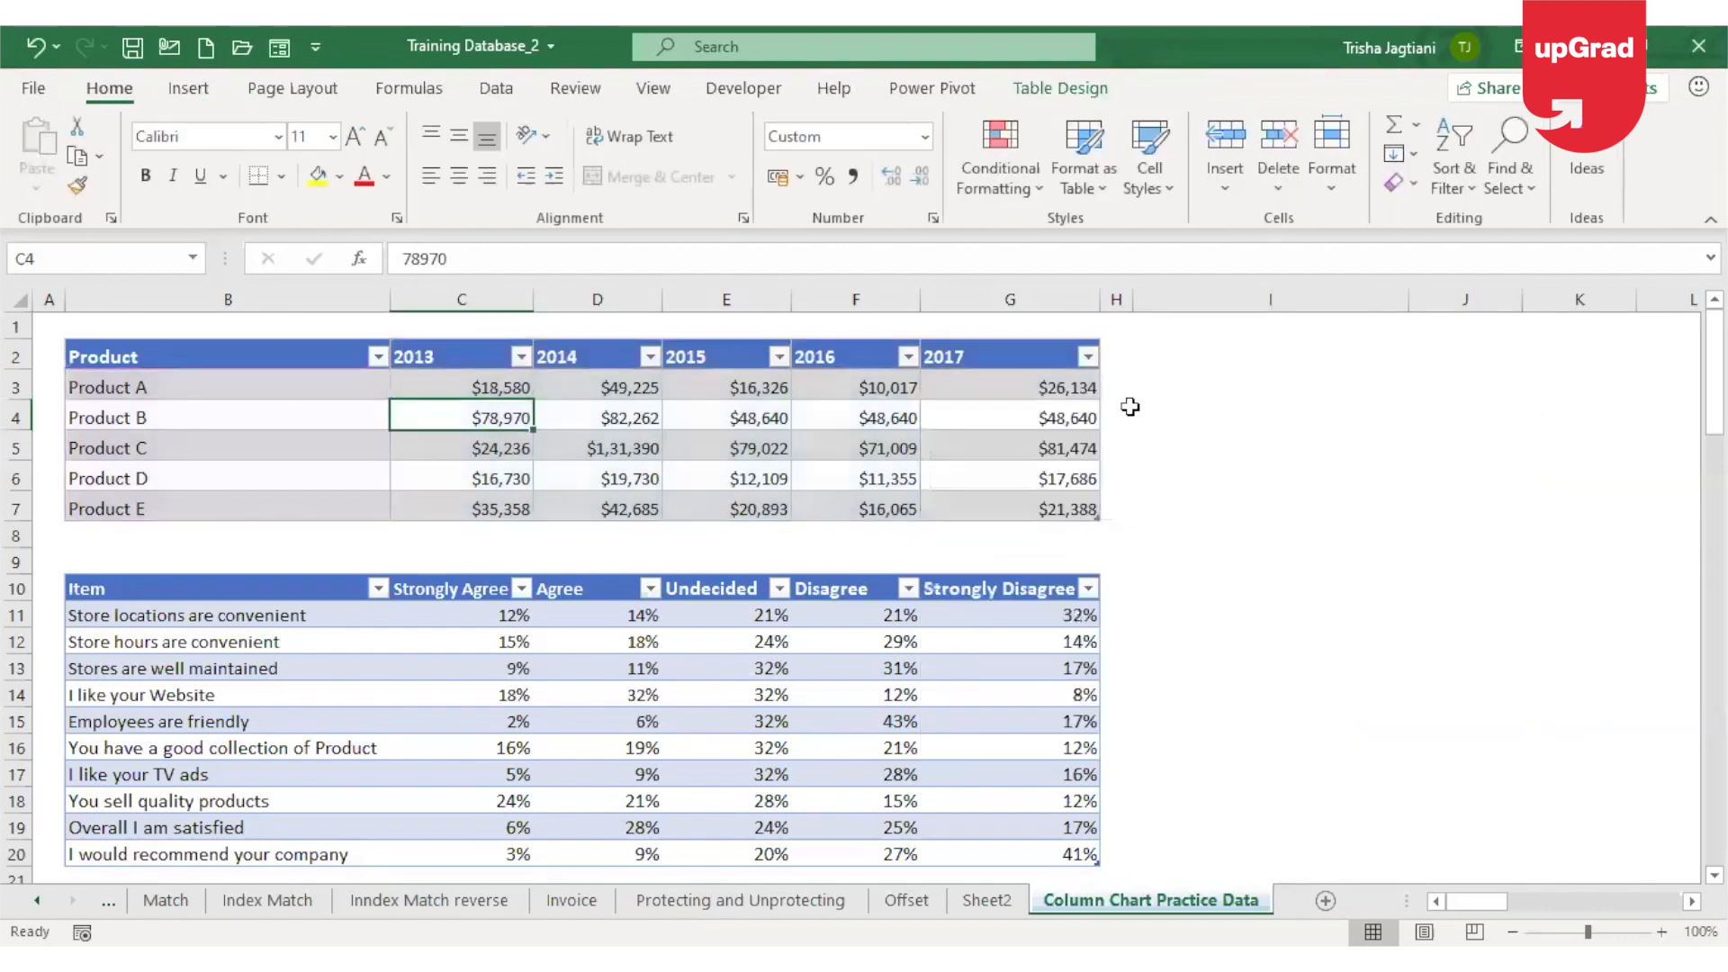
Insert a 2-D stacked column chart of the product table and move it toward columns H to K.
{"action": "left_click", "coordinate": [188, 88]}
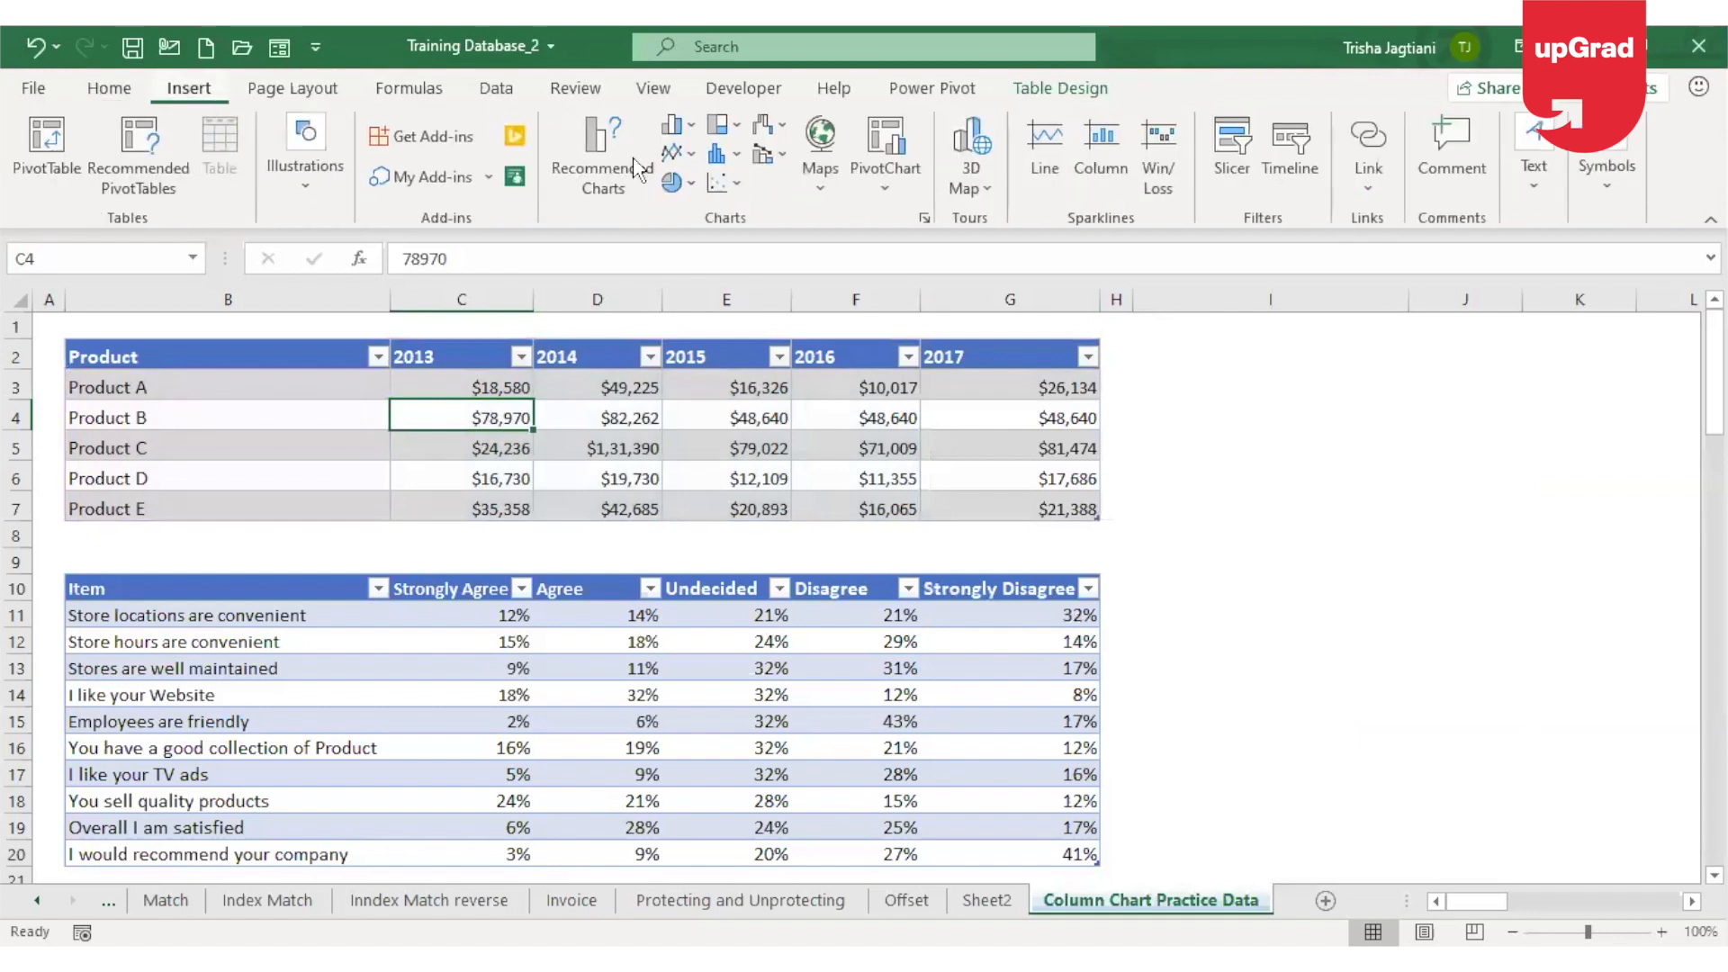
{"action": "left_click", "coordinate": [691, 132]}
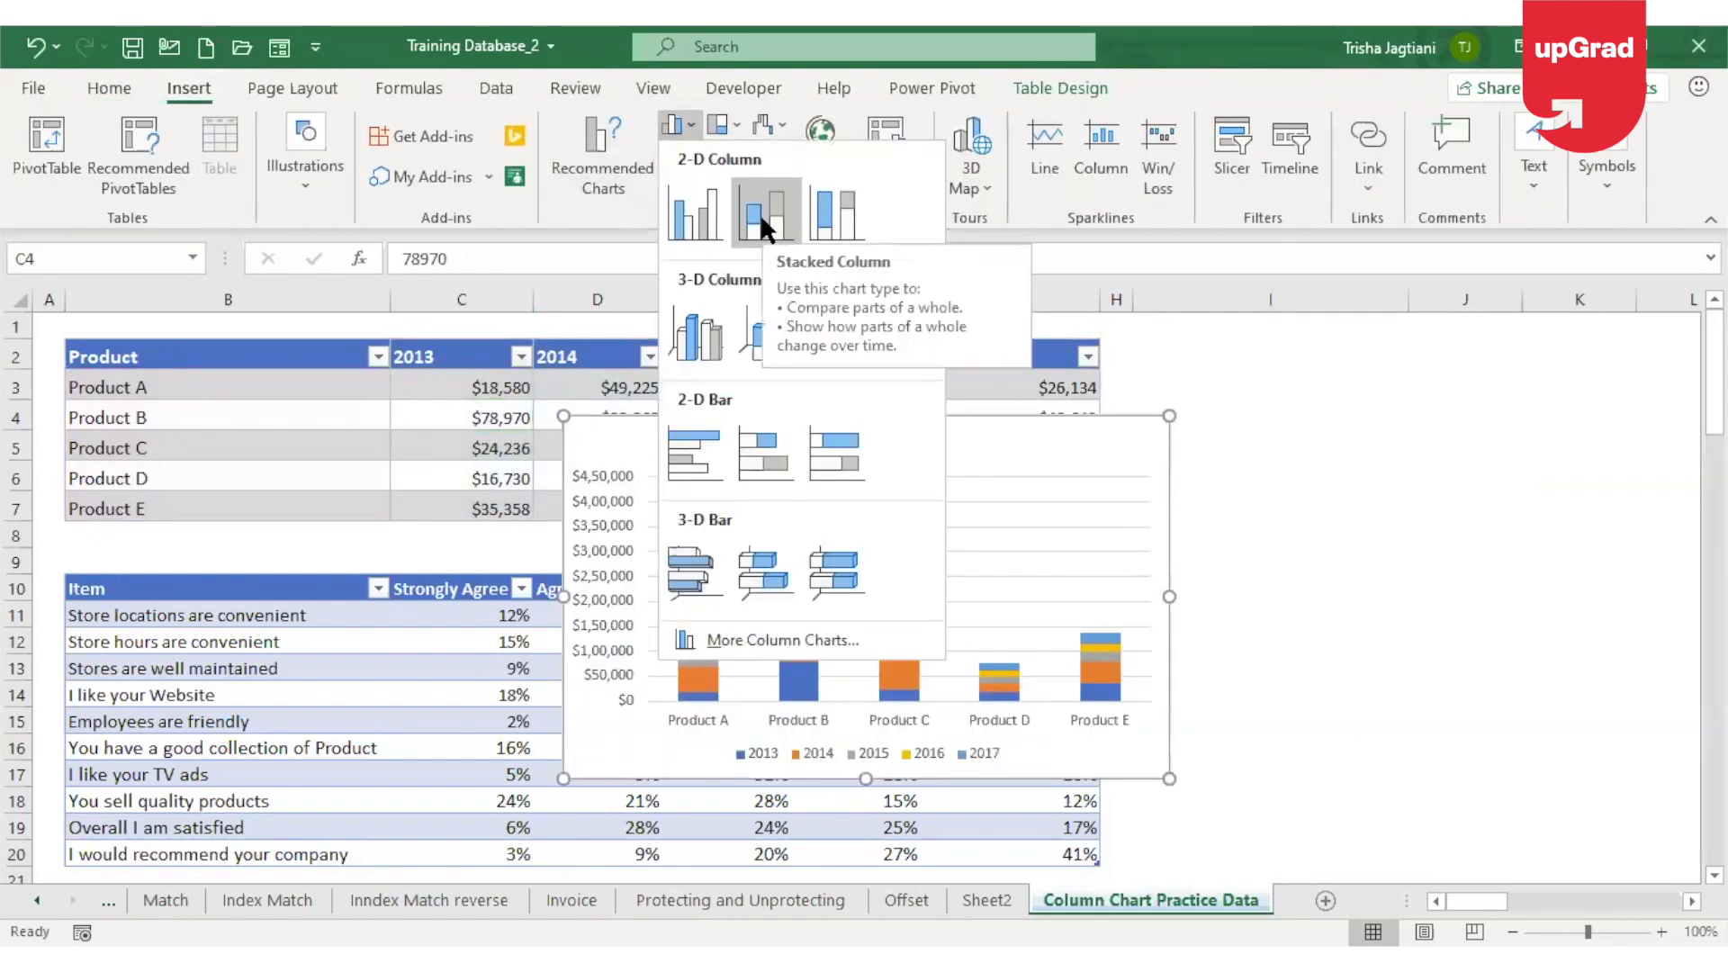
{"action": "left_click", "coordinate": [760, 219]}
{"action": "left_click_drag", "start_coordinate": [1017, 435], "coordinate": [1467, 374]}
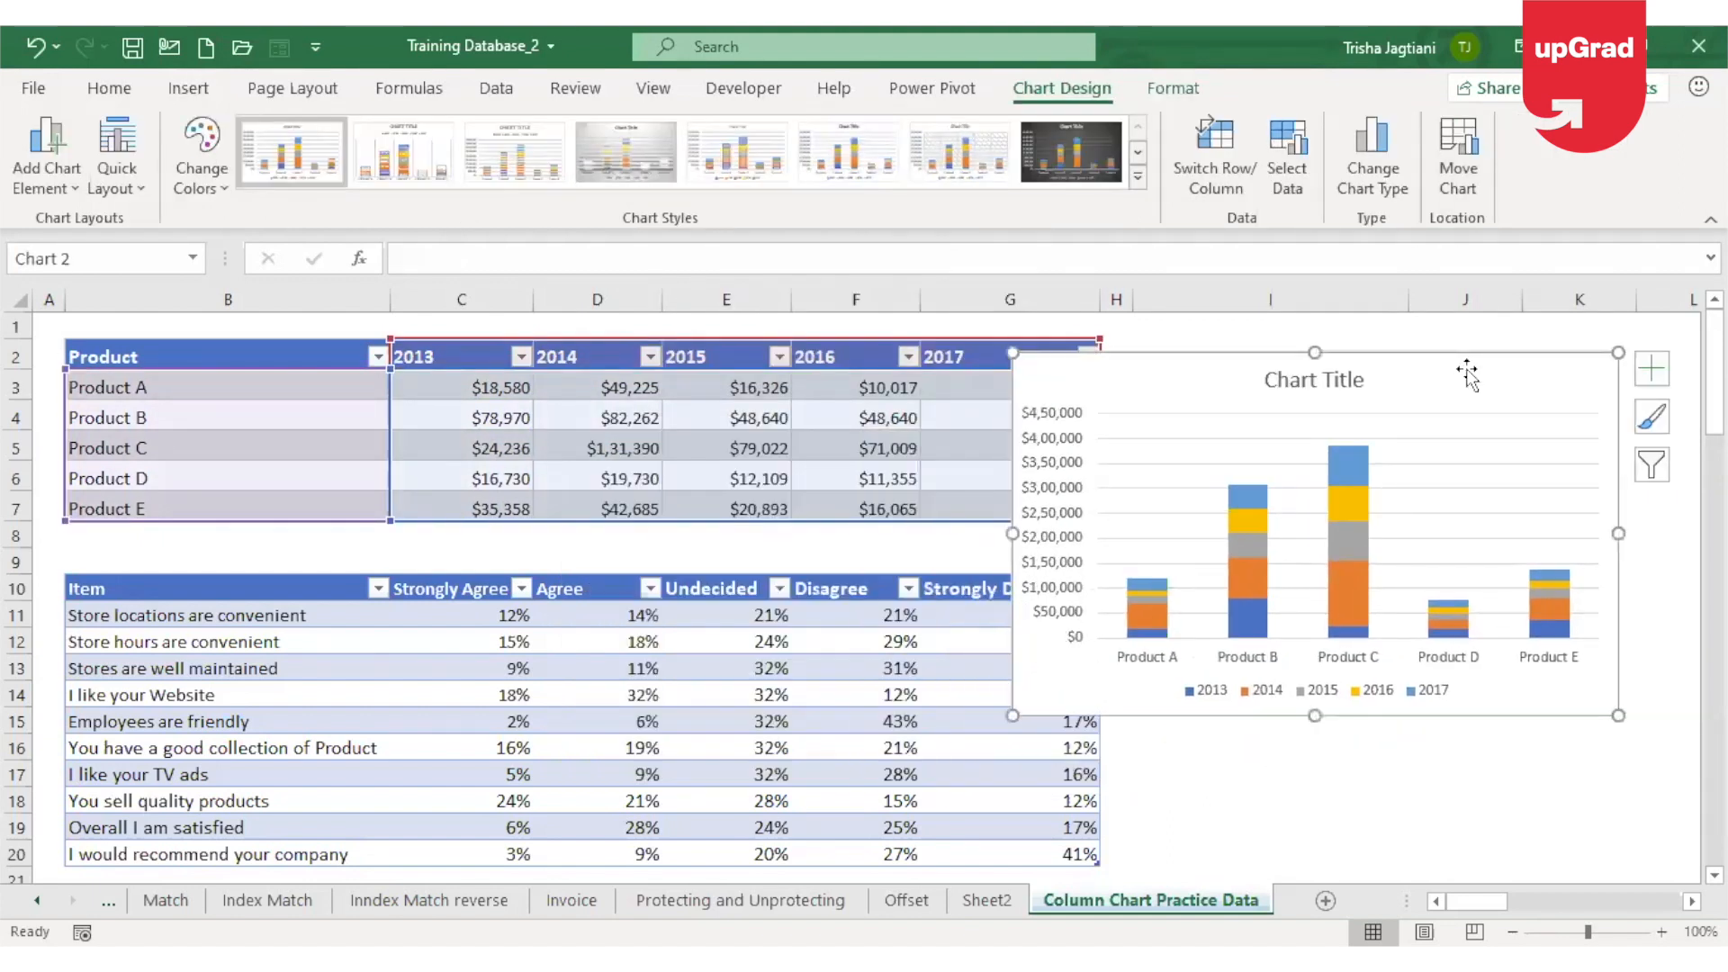
Compare Product A's 2013 to 2017 values in row 3 with the segments of its stacked column.
{"action": "left_click", "coordinate": [457, 387]}
{"action": "left_click_drag", "start_coordinate": [639, 414], "coordinate": [995, 382]}
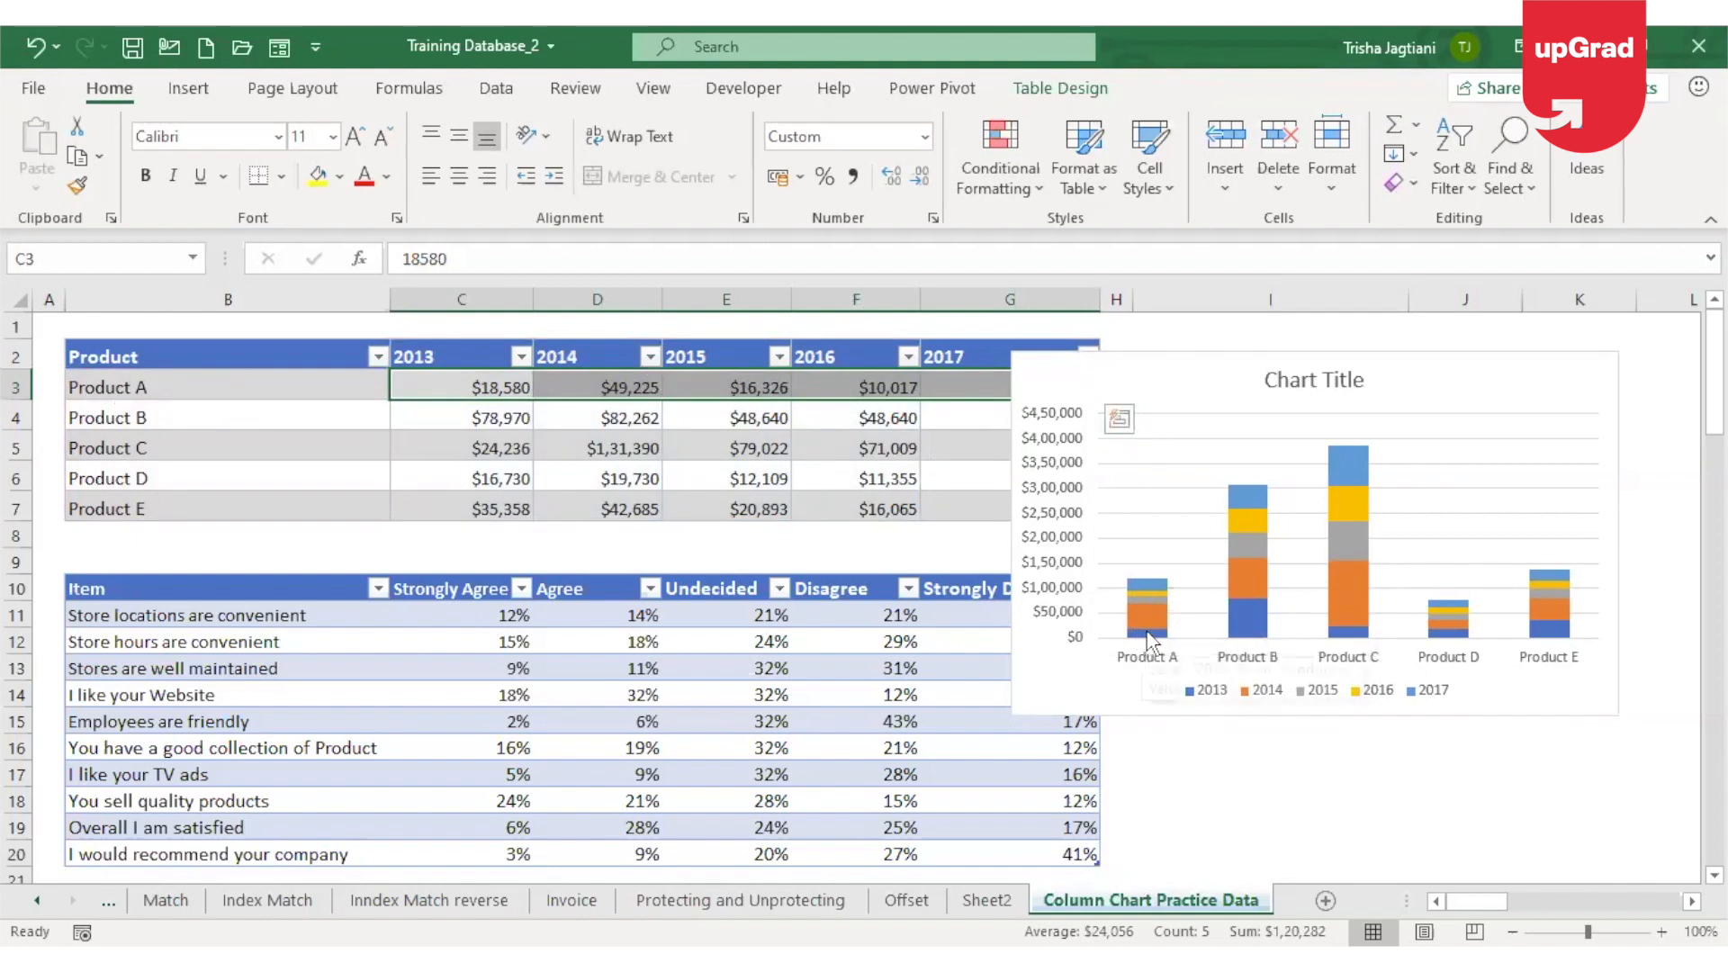
{"action": "mouse_move", "coordinate": [1152, 617]}
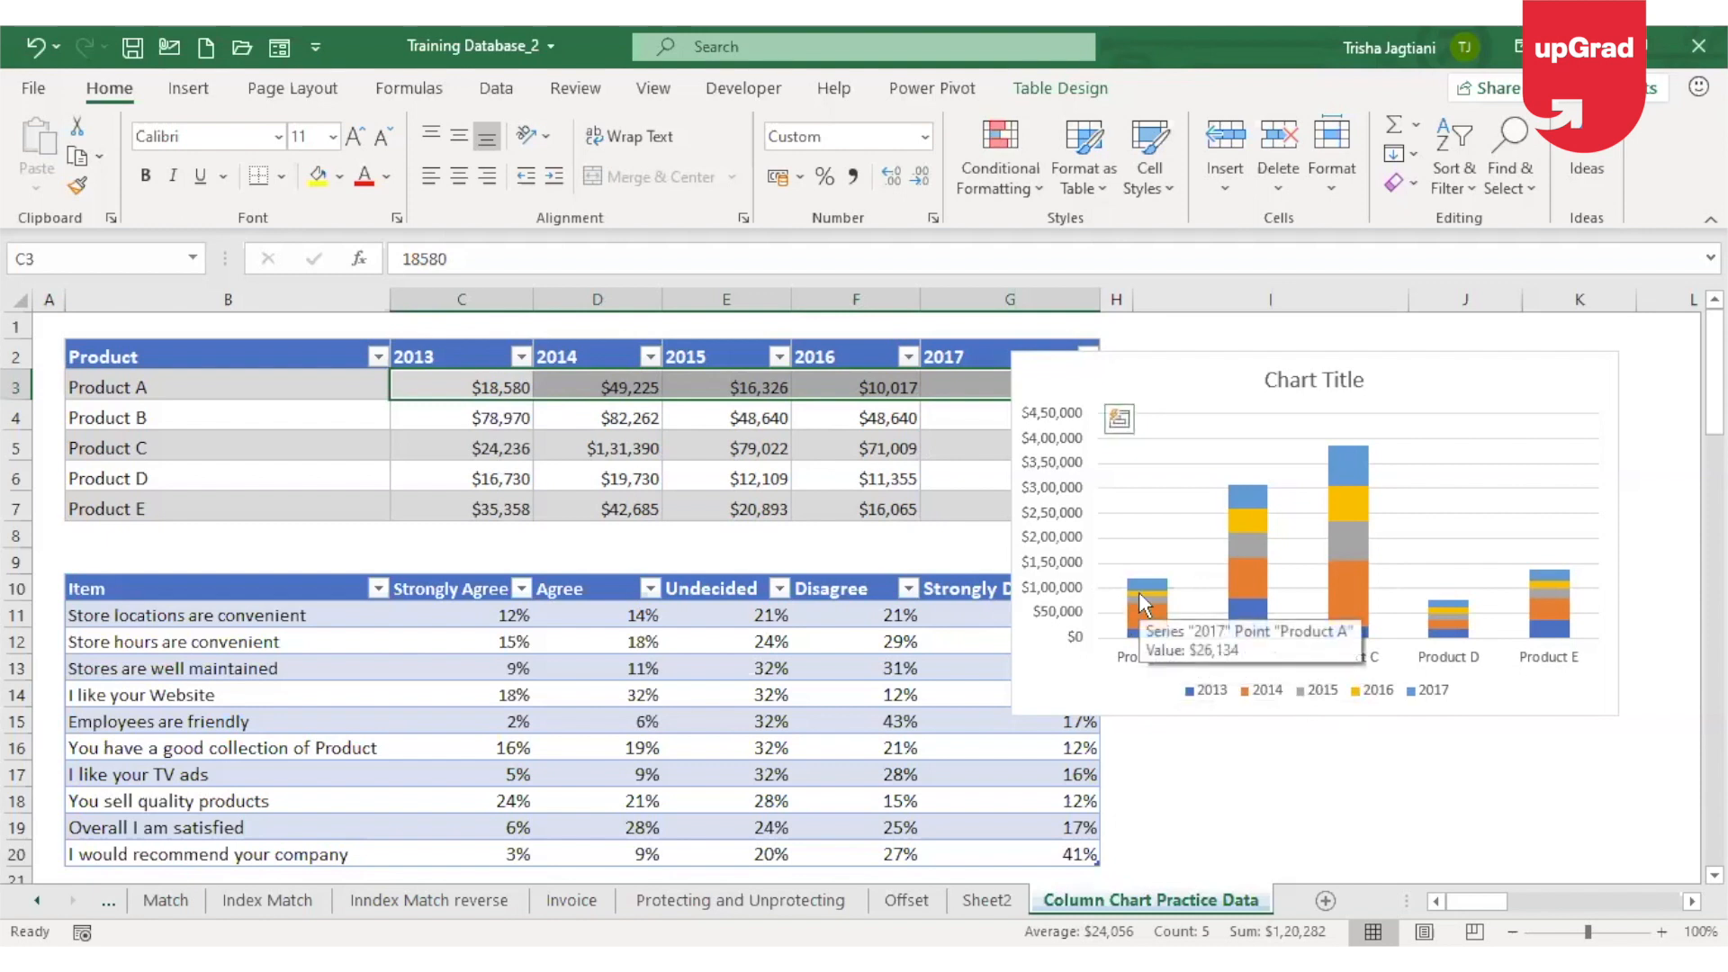
{"action": "mouse_move", "coordinate": [1161, 584]}
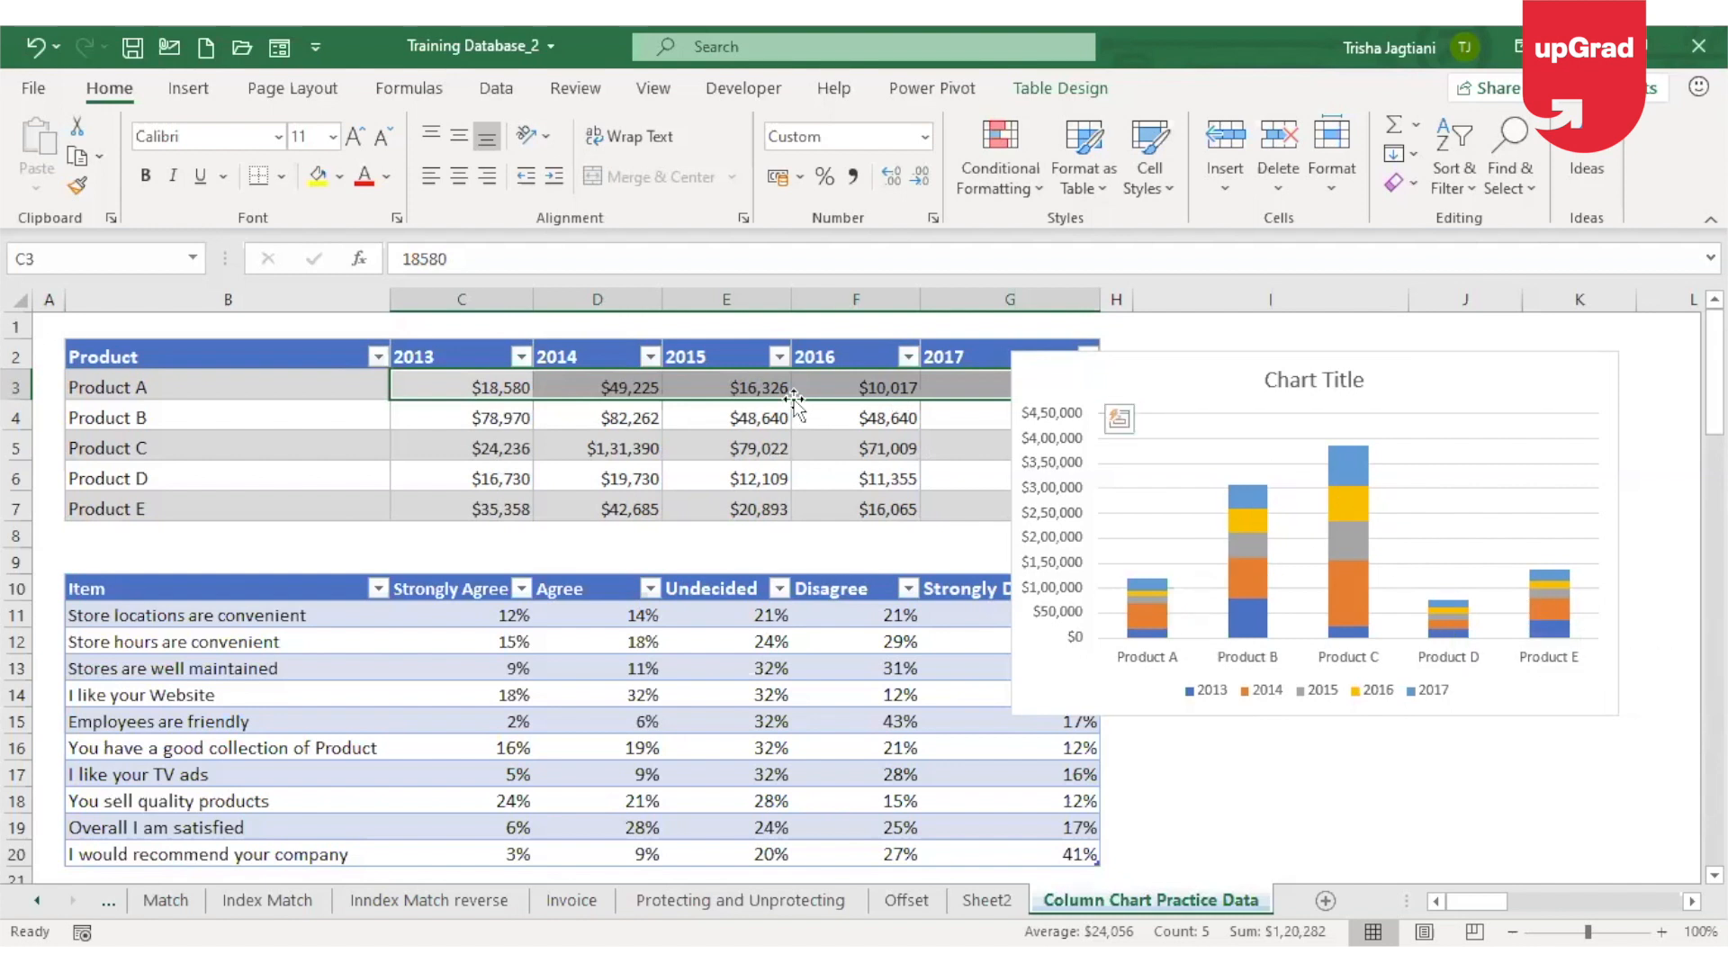
{"action": "left_click_drag", "start_coordinate": [464, 389], "coordinate": [1003, 374]}
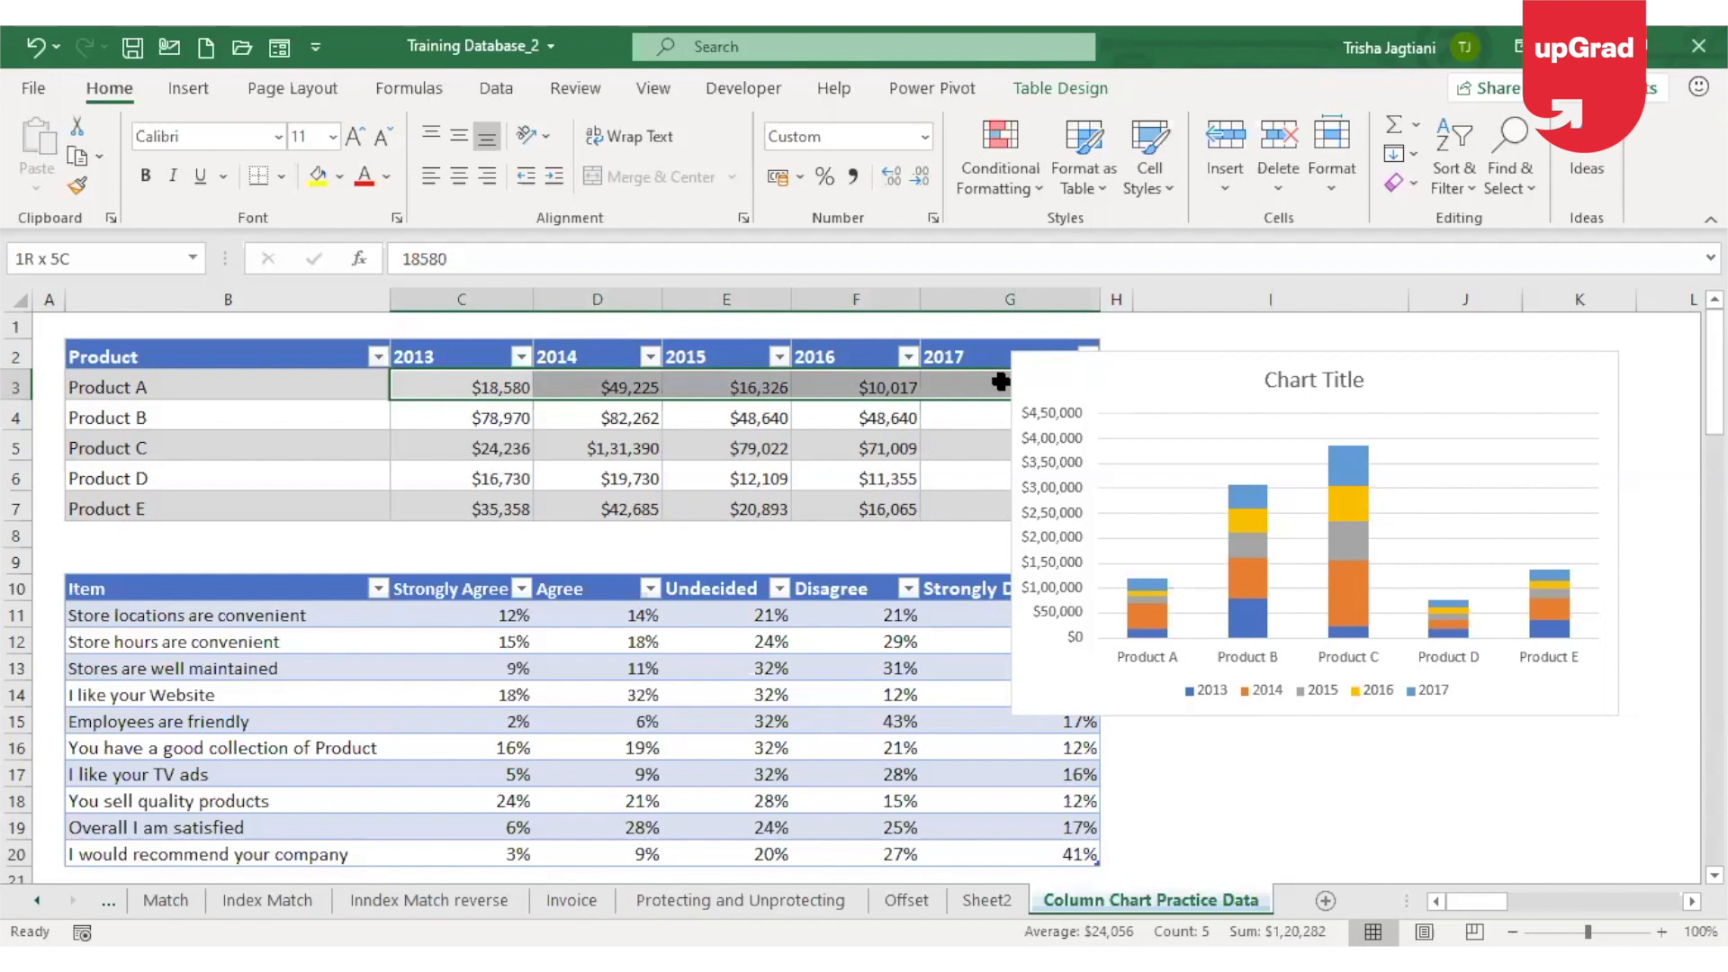
Undo the chart title move and remove the stacked column chart from the sheet.
{"action": "left_click_drag", "start_coordinate": [1295, 378], "coordinate": [1516, 361]}
{"action": "key", "text": "ctrl+z"}
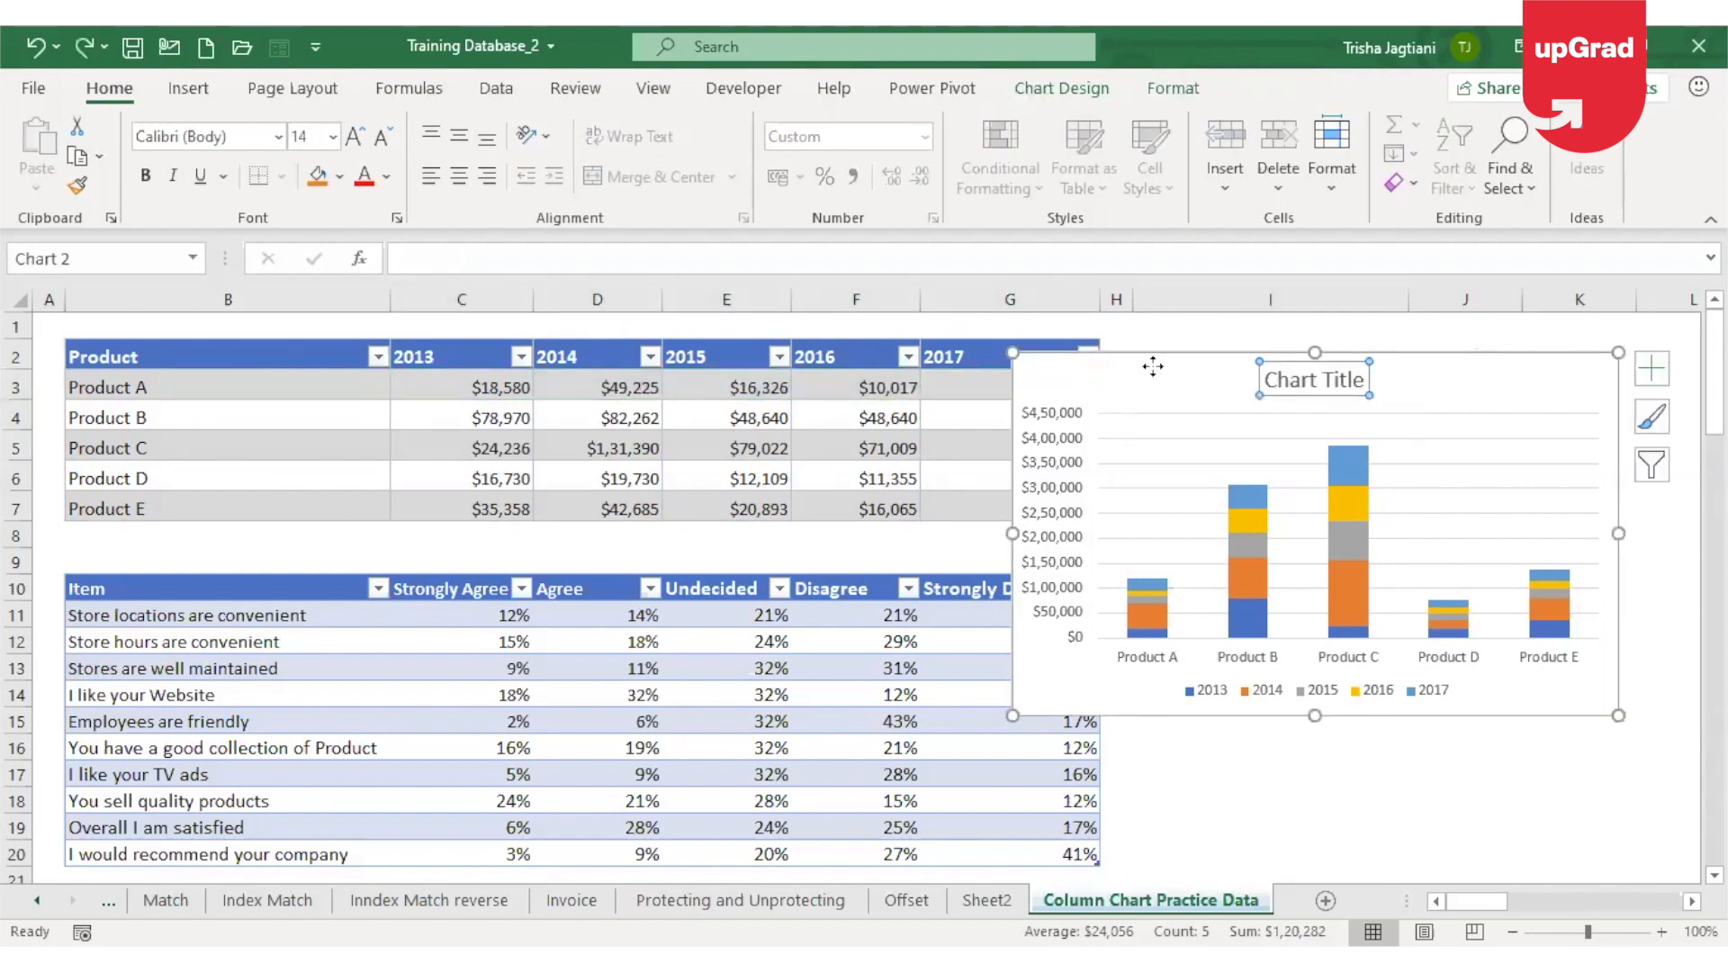
{"action": "key", "text": "ctrl+z"}
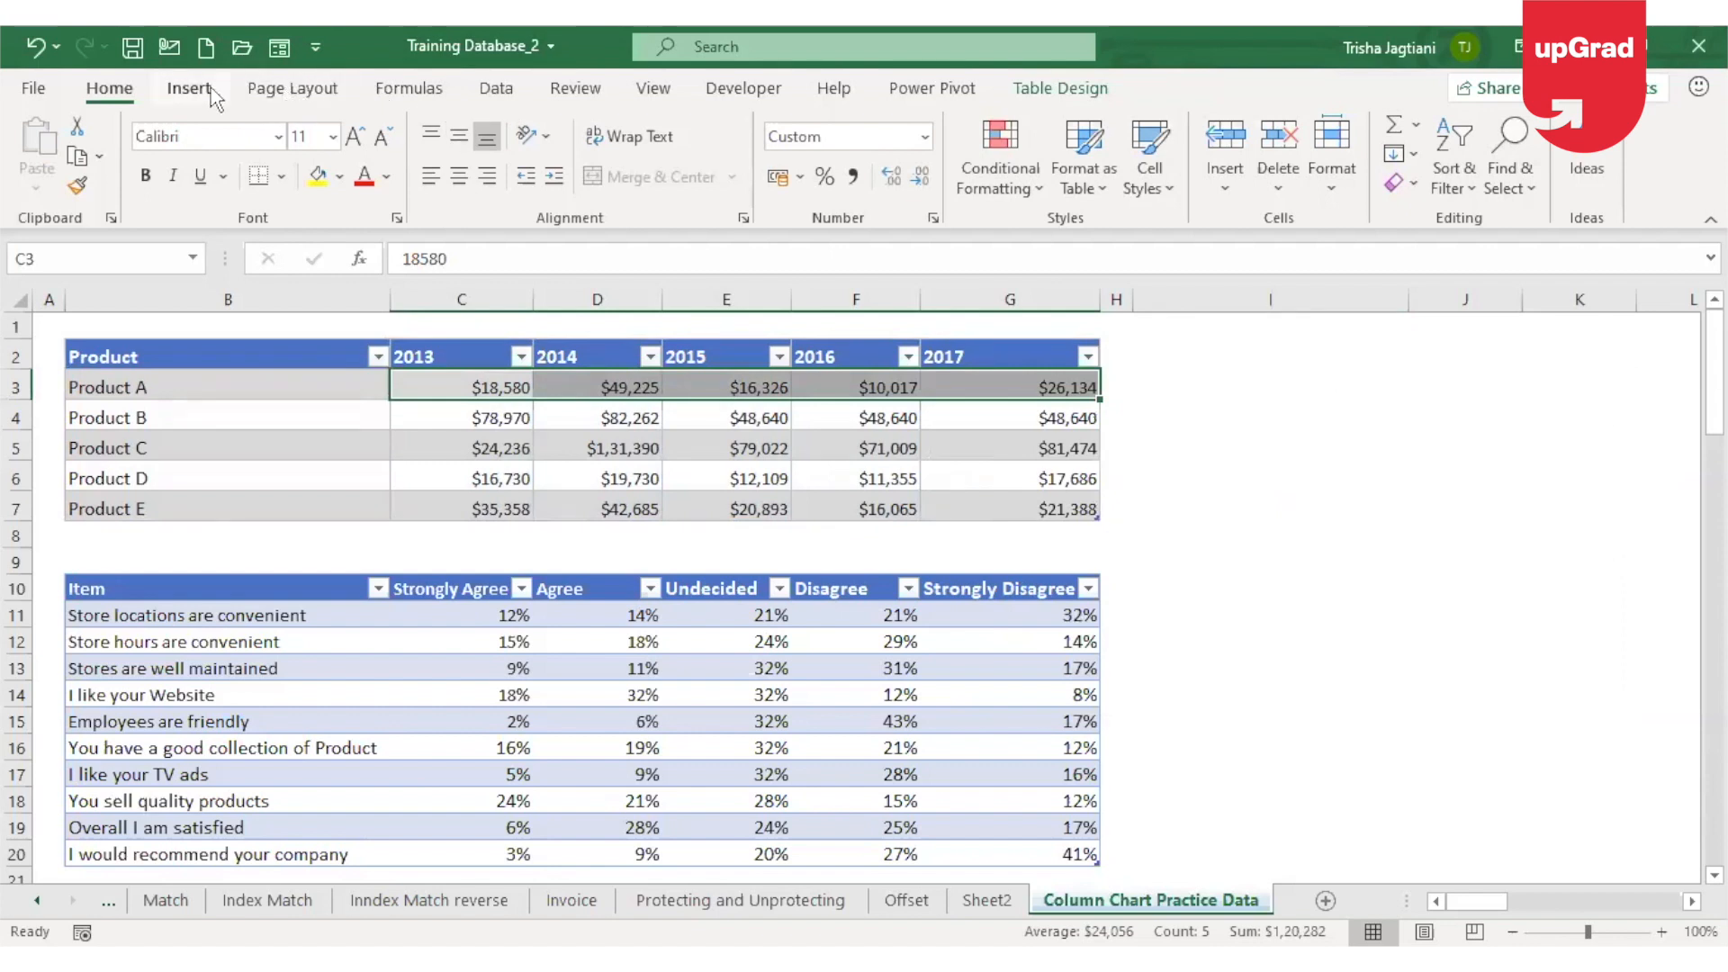
Try a 2-D 100% stacked column chart of only the selected Product A values and delete it.
{"action": "left_click", "coordinate": [200, 88]}
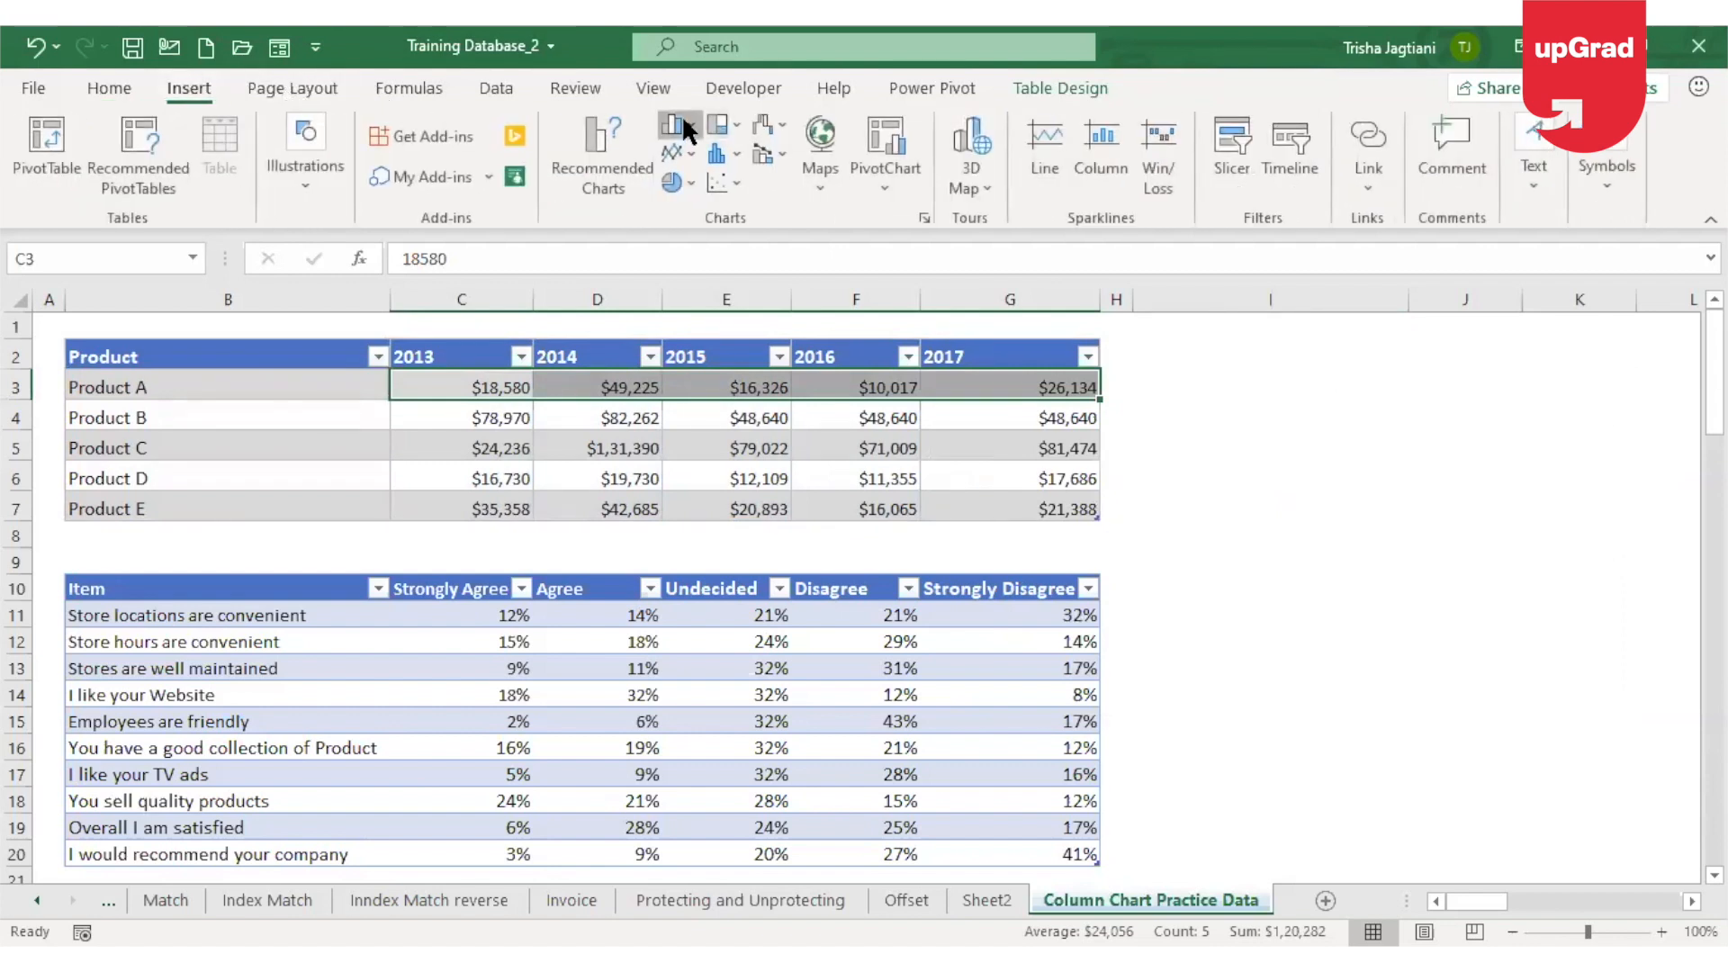
{"action": "left_click", "coordinate": [857, 227]}
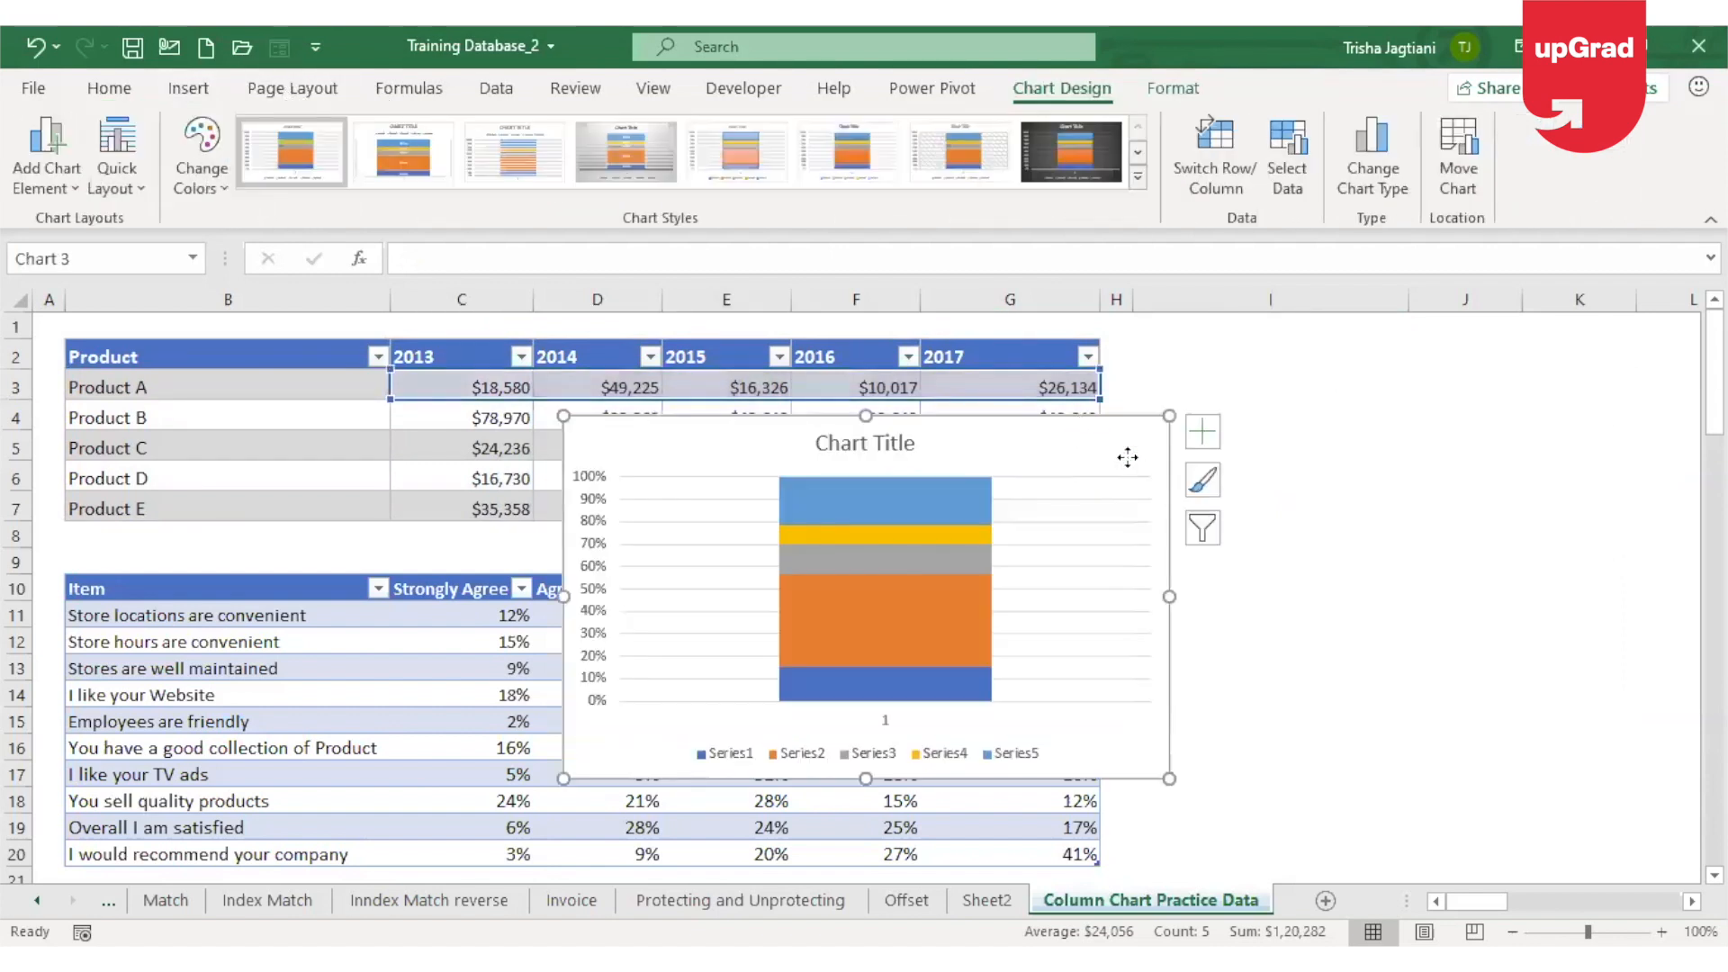
{"action": "key", "text": "Delete"}
Insert a 2-D 100% stacked column chart of the whole product table and place it beside the table.
{"action": "left_click", "coordinate": [444, 444]}
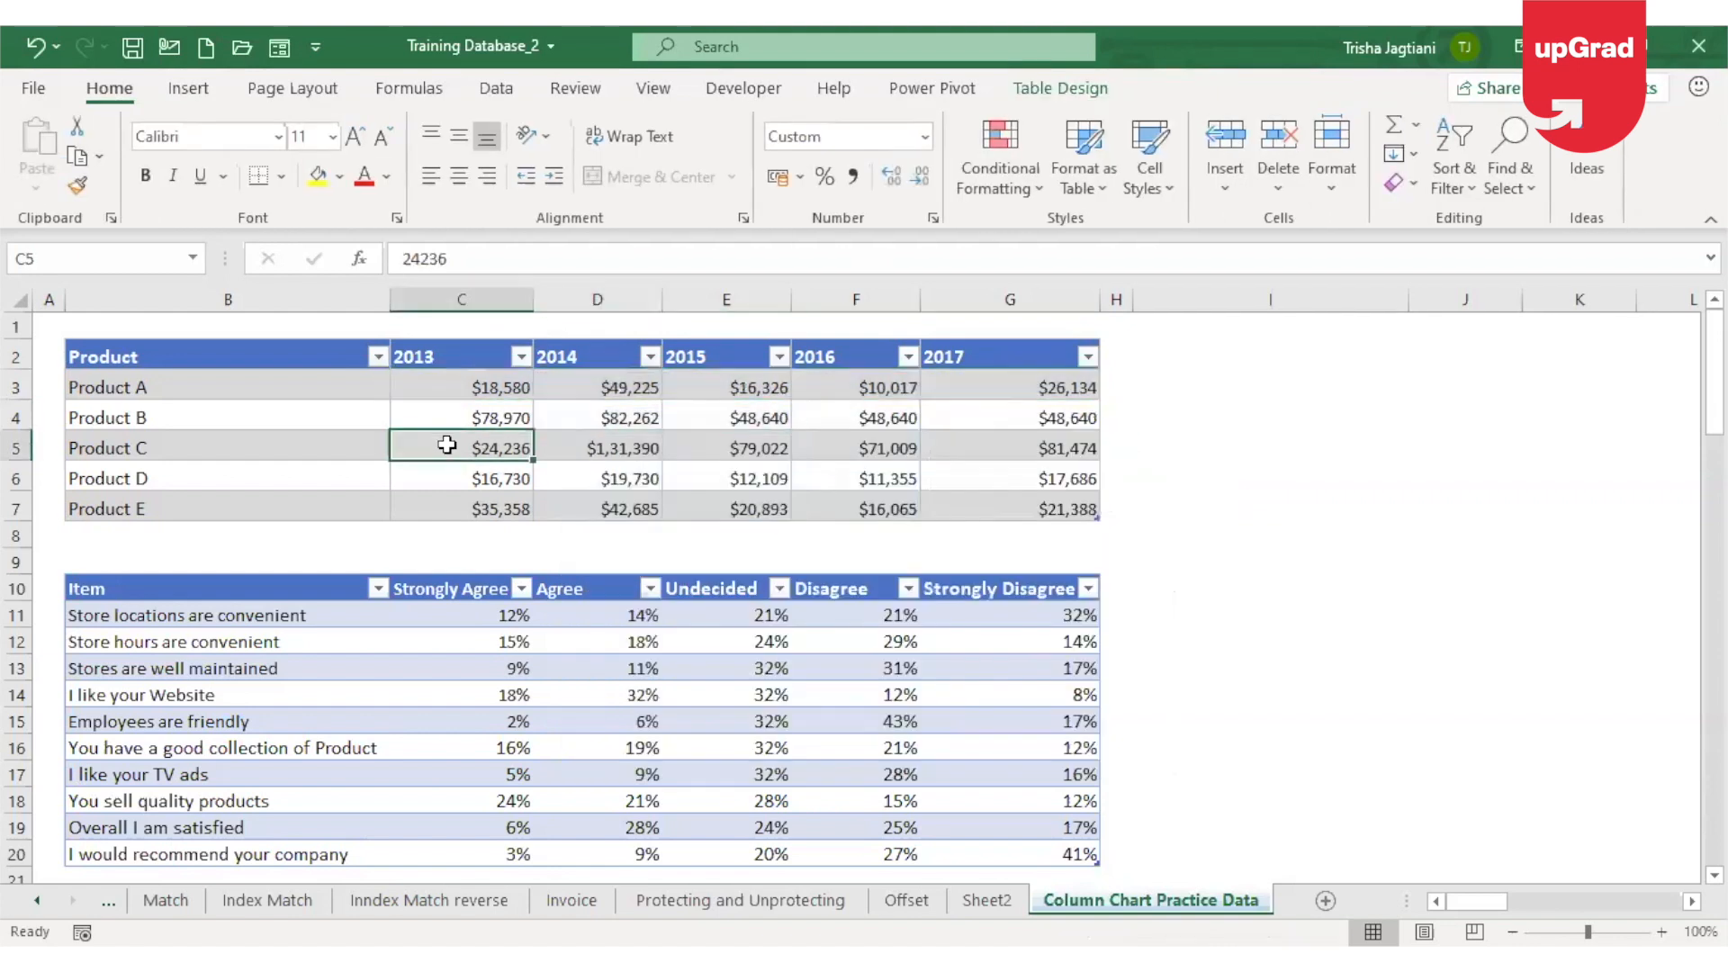
{"action": "left_click", "coordinate": [188, 87]}
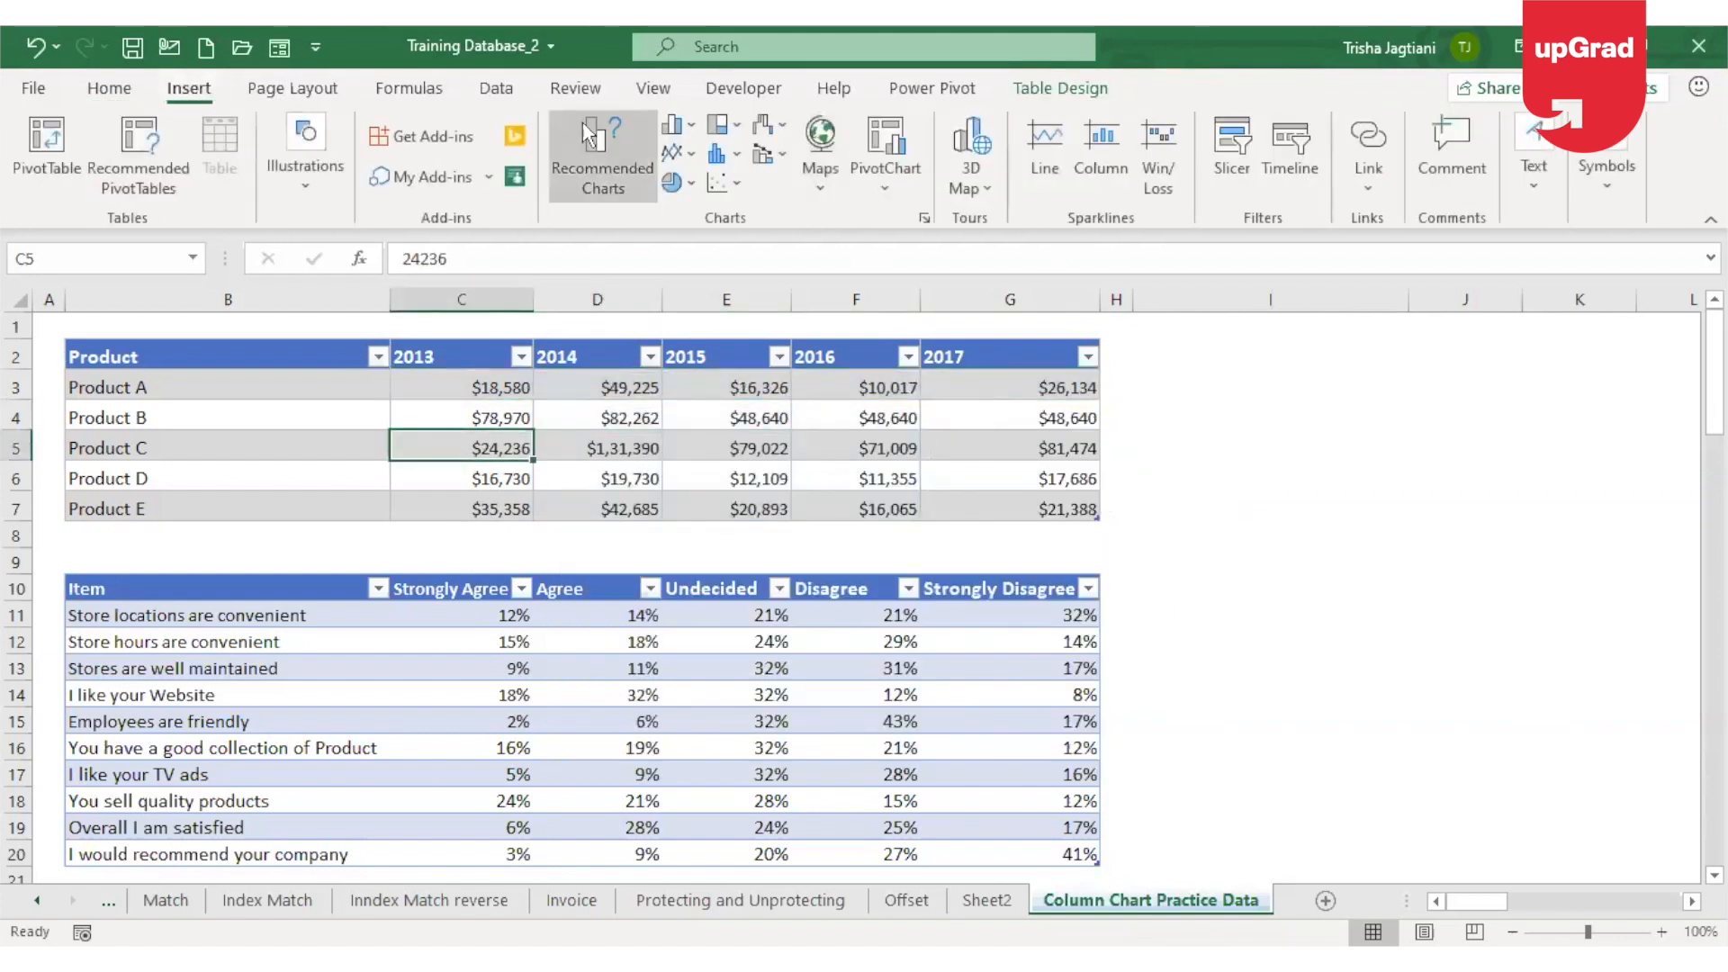
{"action": "left_click", "coordinate": [677, 118]}
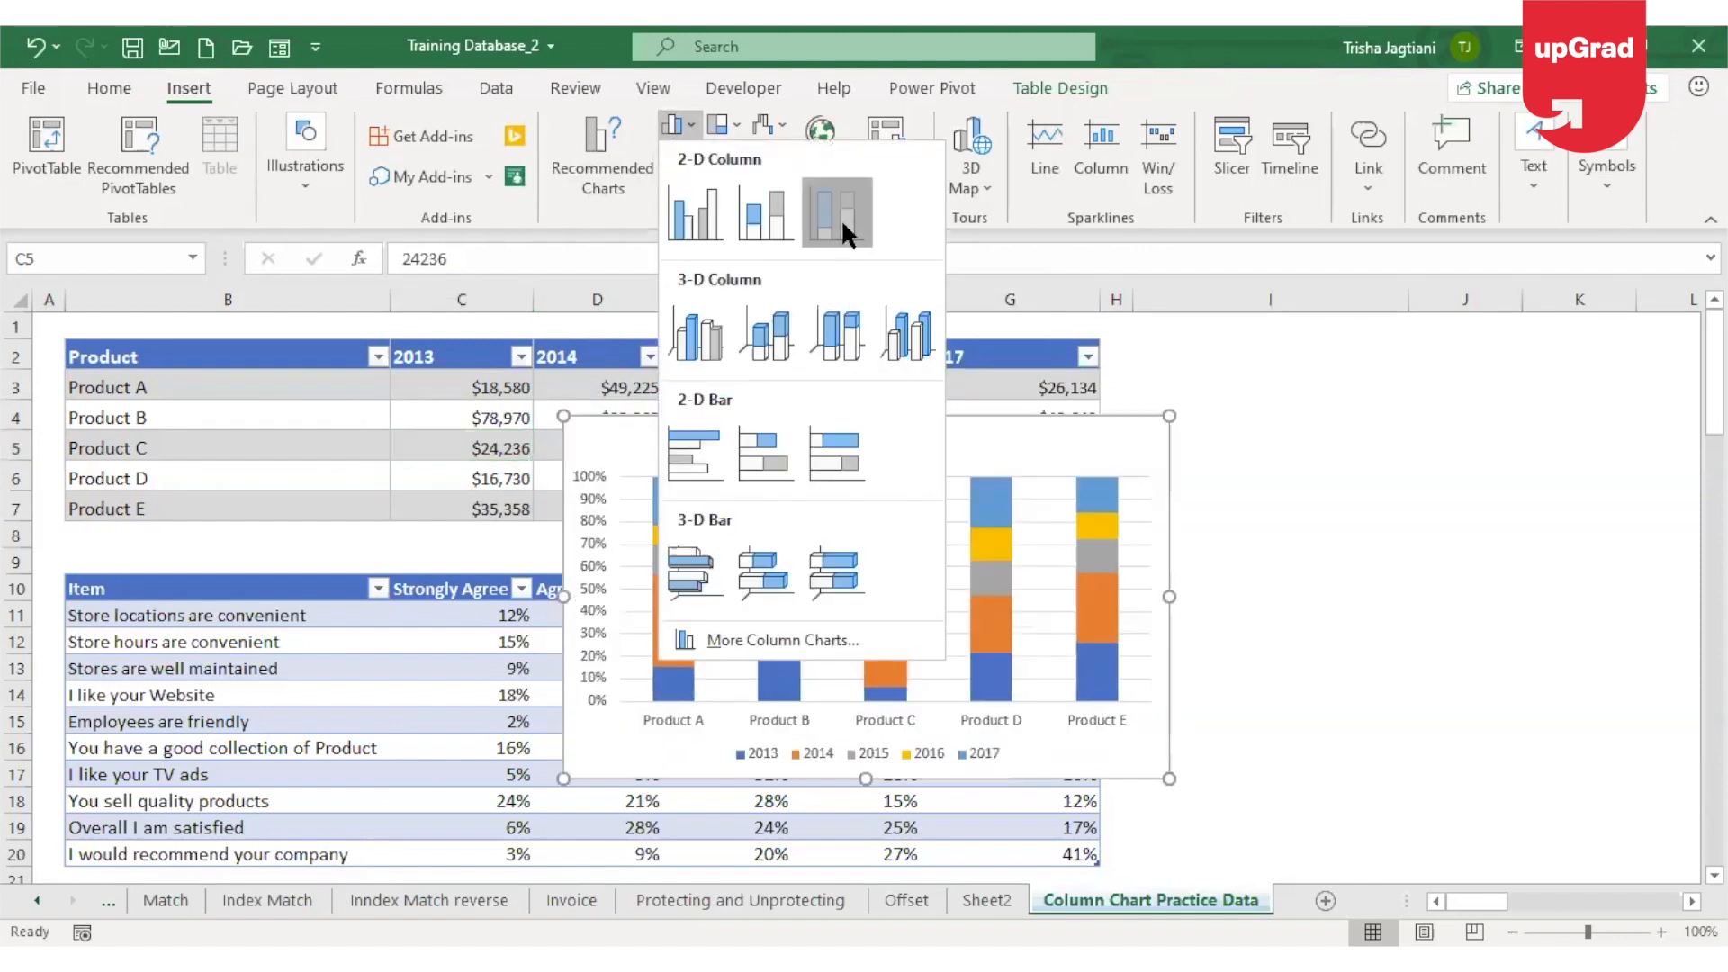
{"action": "left_click", "coordinate": [840, 218]}
{"action": "left_click_drag", "start_coordinate": [1036, 416], "coordinate": [1570, 348]}
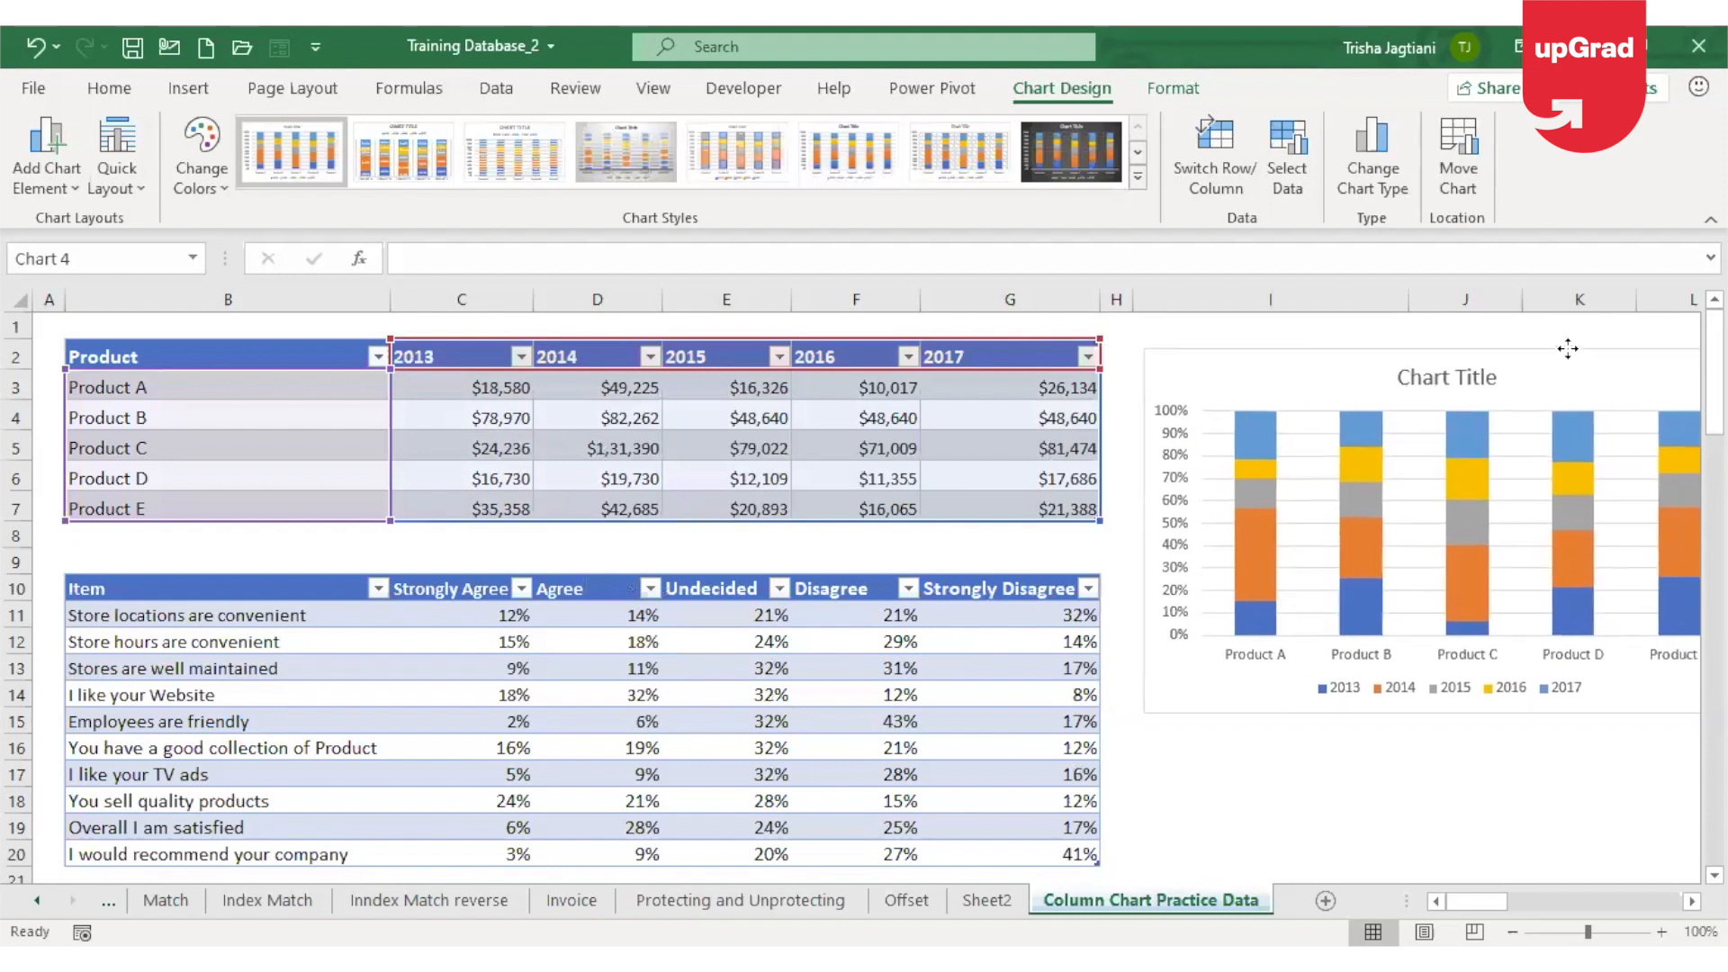
{"action": "left_click", "coordinate": [1692, 900]}
{"action": "left_click", "coordinate": [1691, 901]}
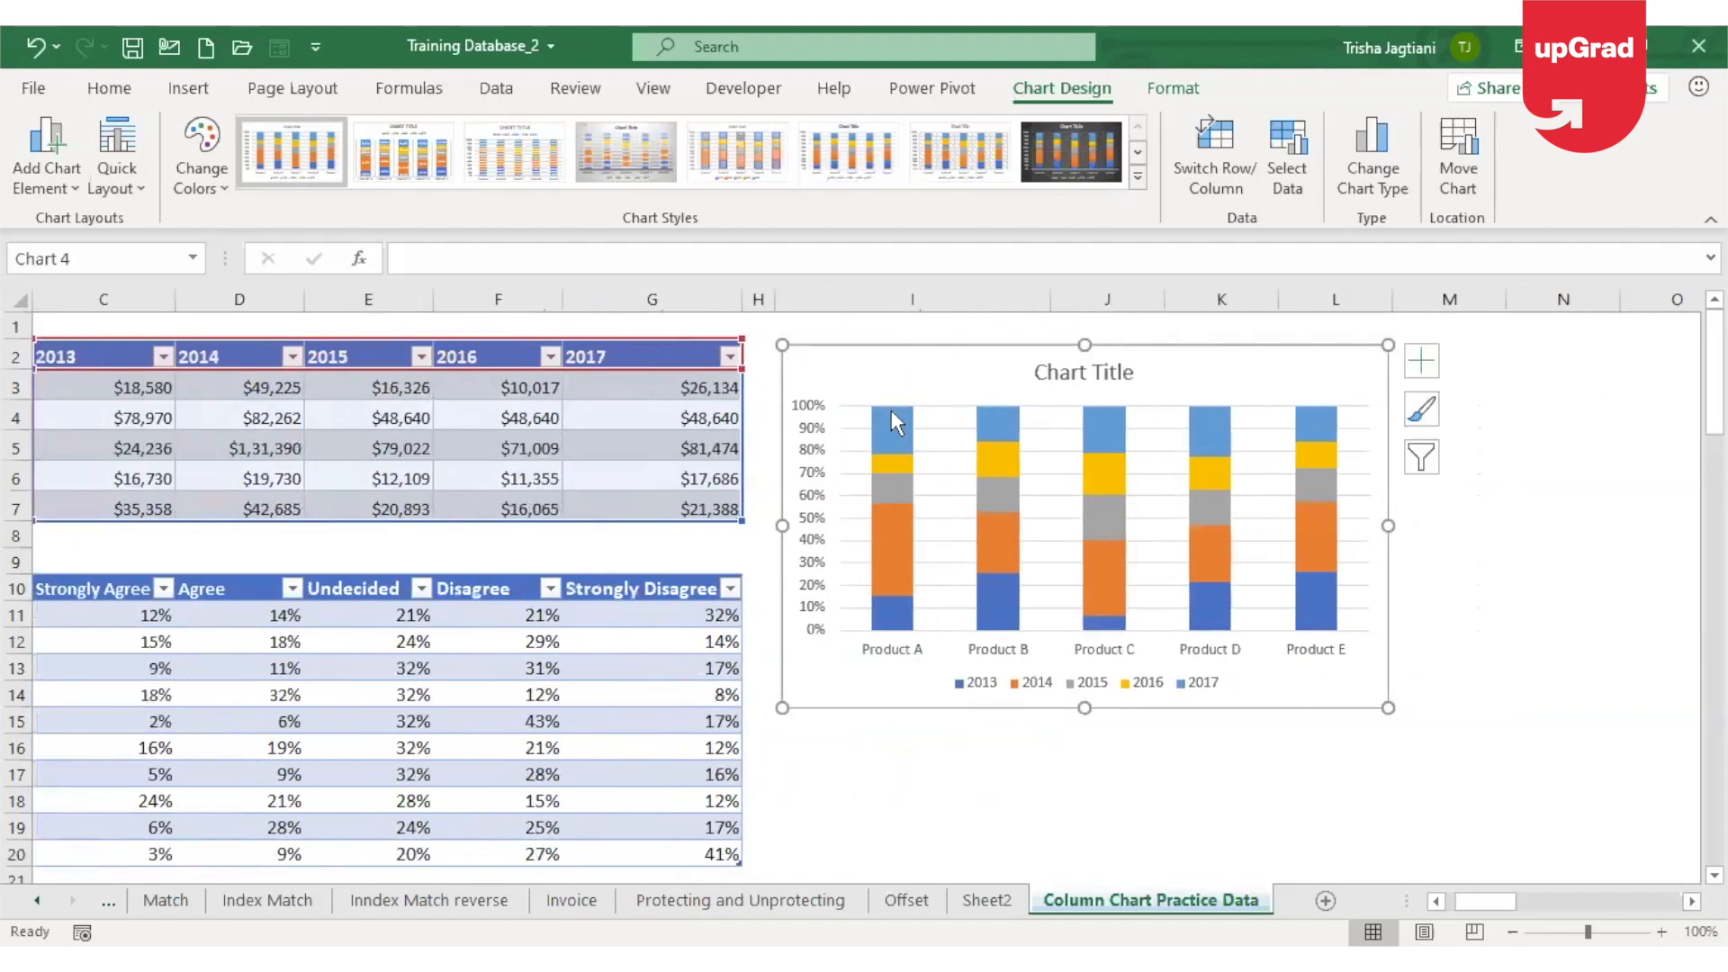
Compare Product A's yearly values in row 3 with its column segments and delete the 100% stacked chart.
{"action": "left_click", "coordinate": [61, 385]}
{"action": "left_click_drag", "start_coordinate": [564, 380], "coordinate": [715, 387]}
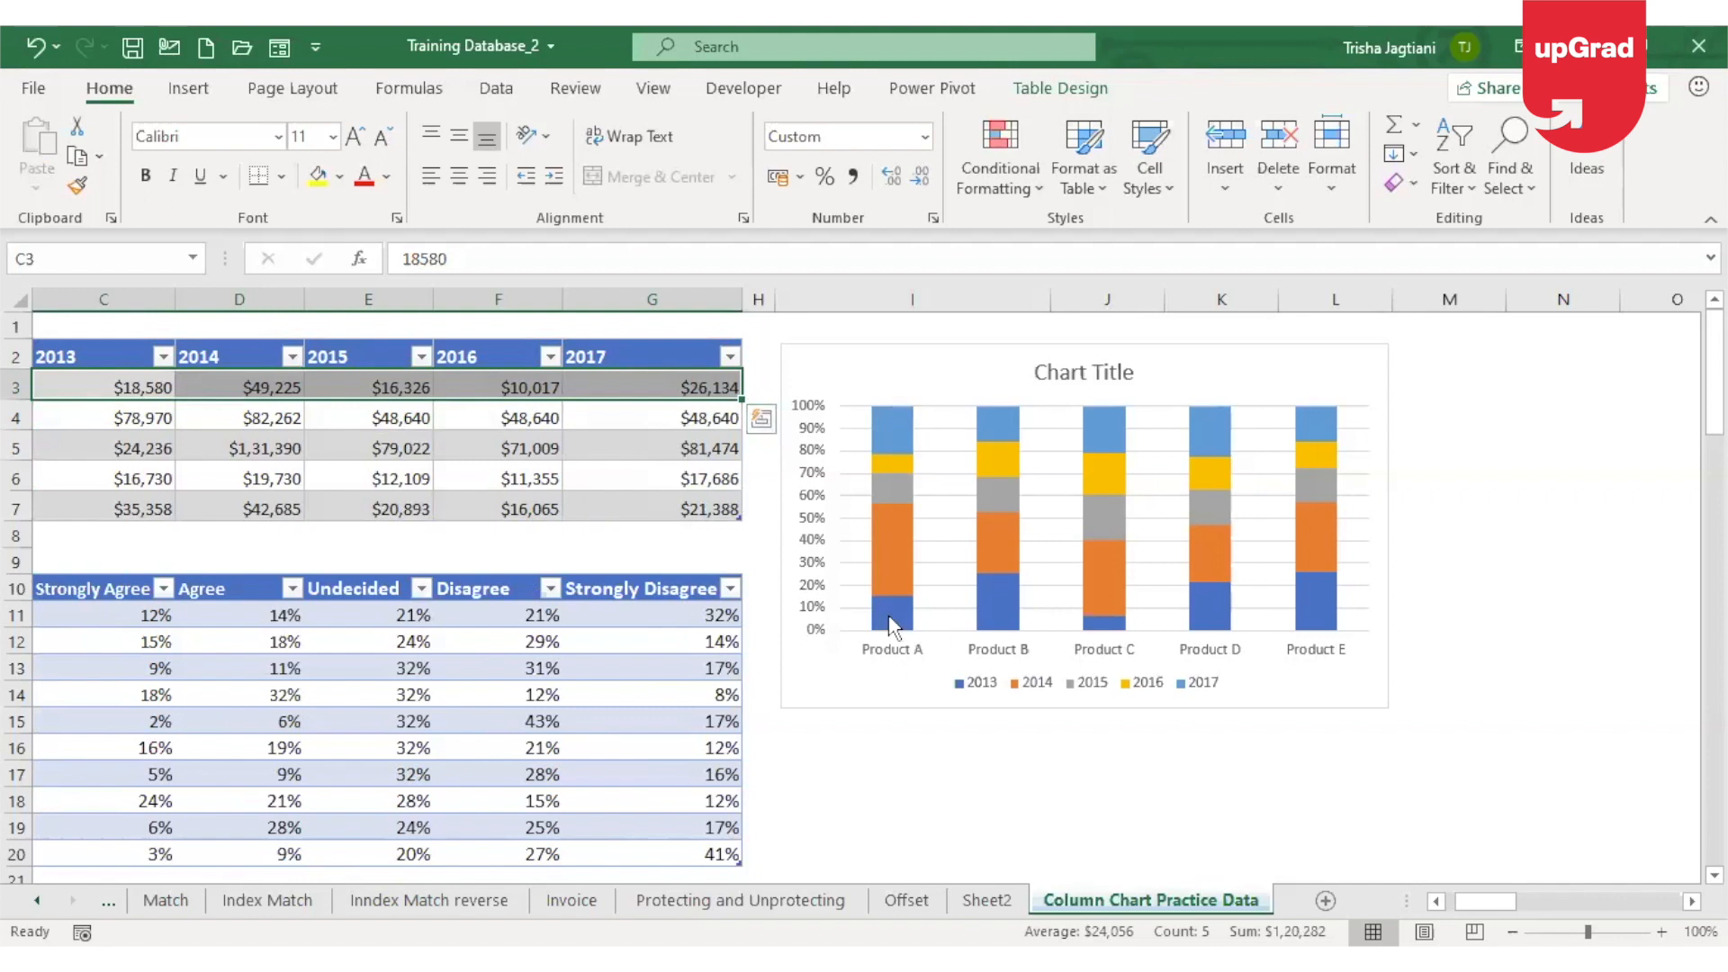
{"action": "mouse_move", "coordinate": [889, 619]}
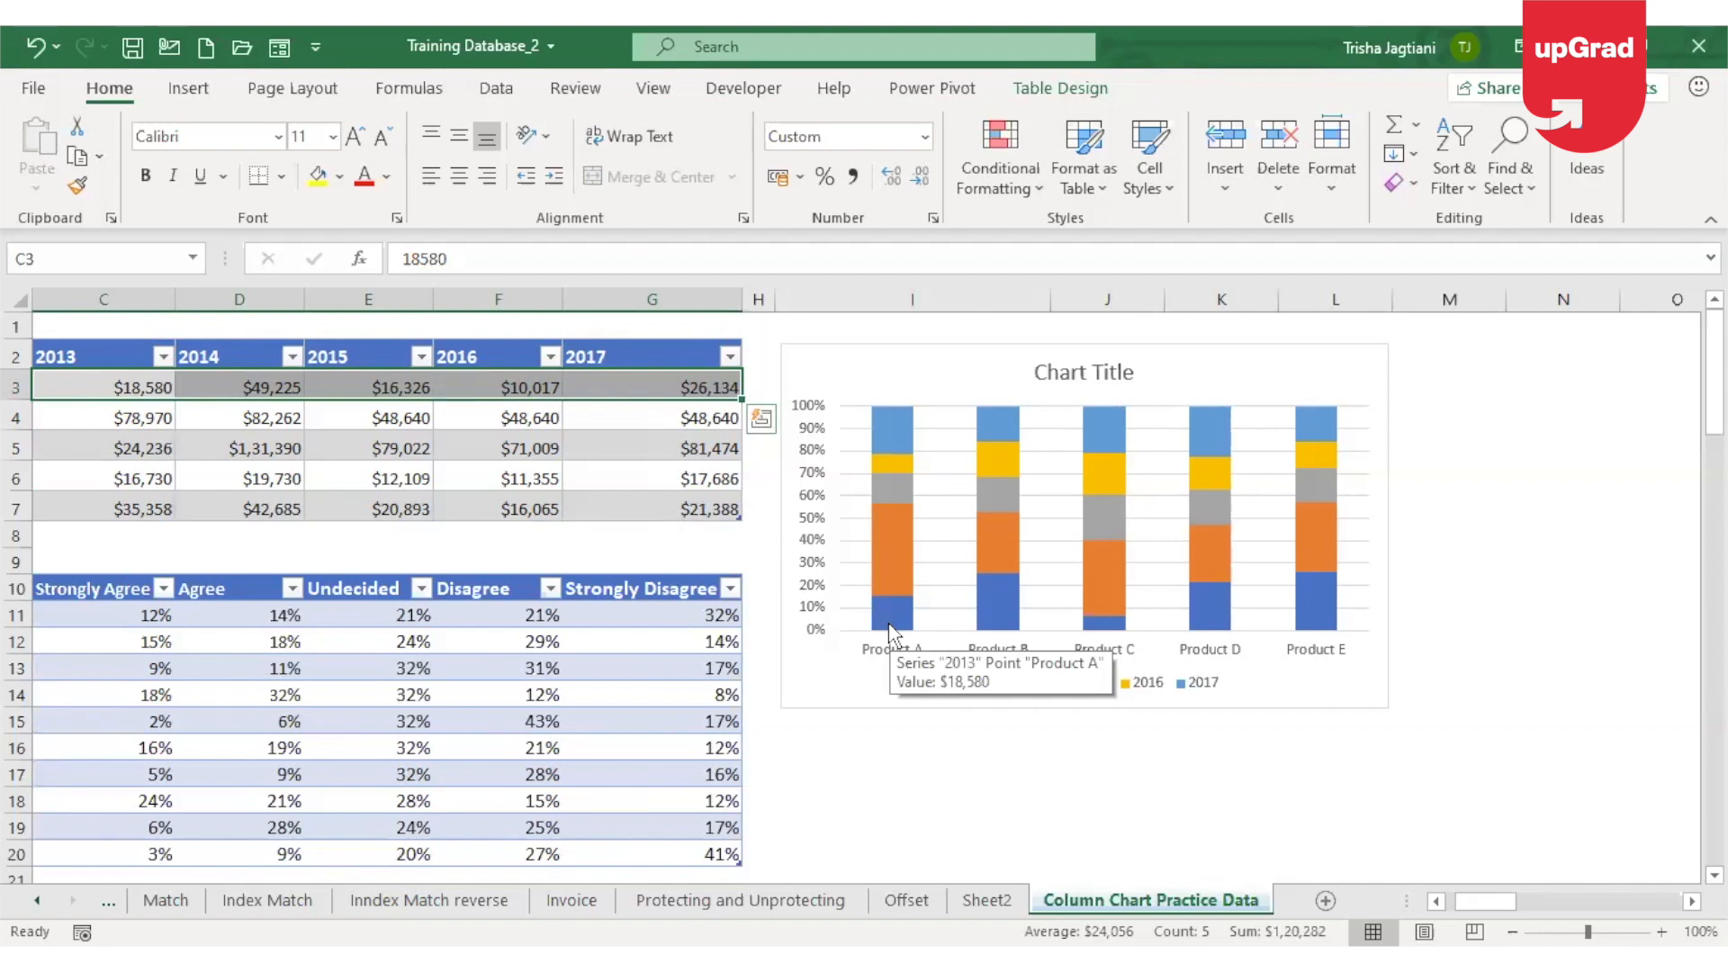
{"action": "left_click", "coordinate": [1271, 369]}
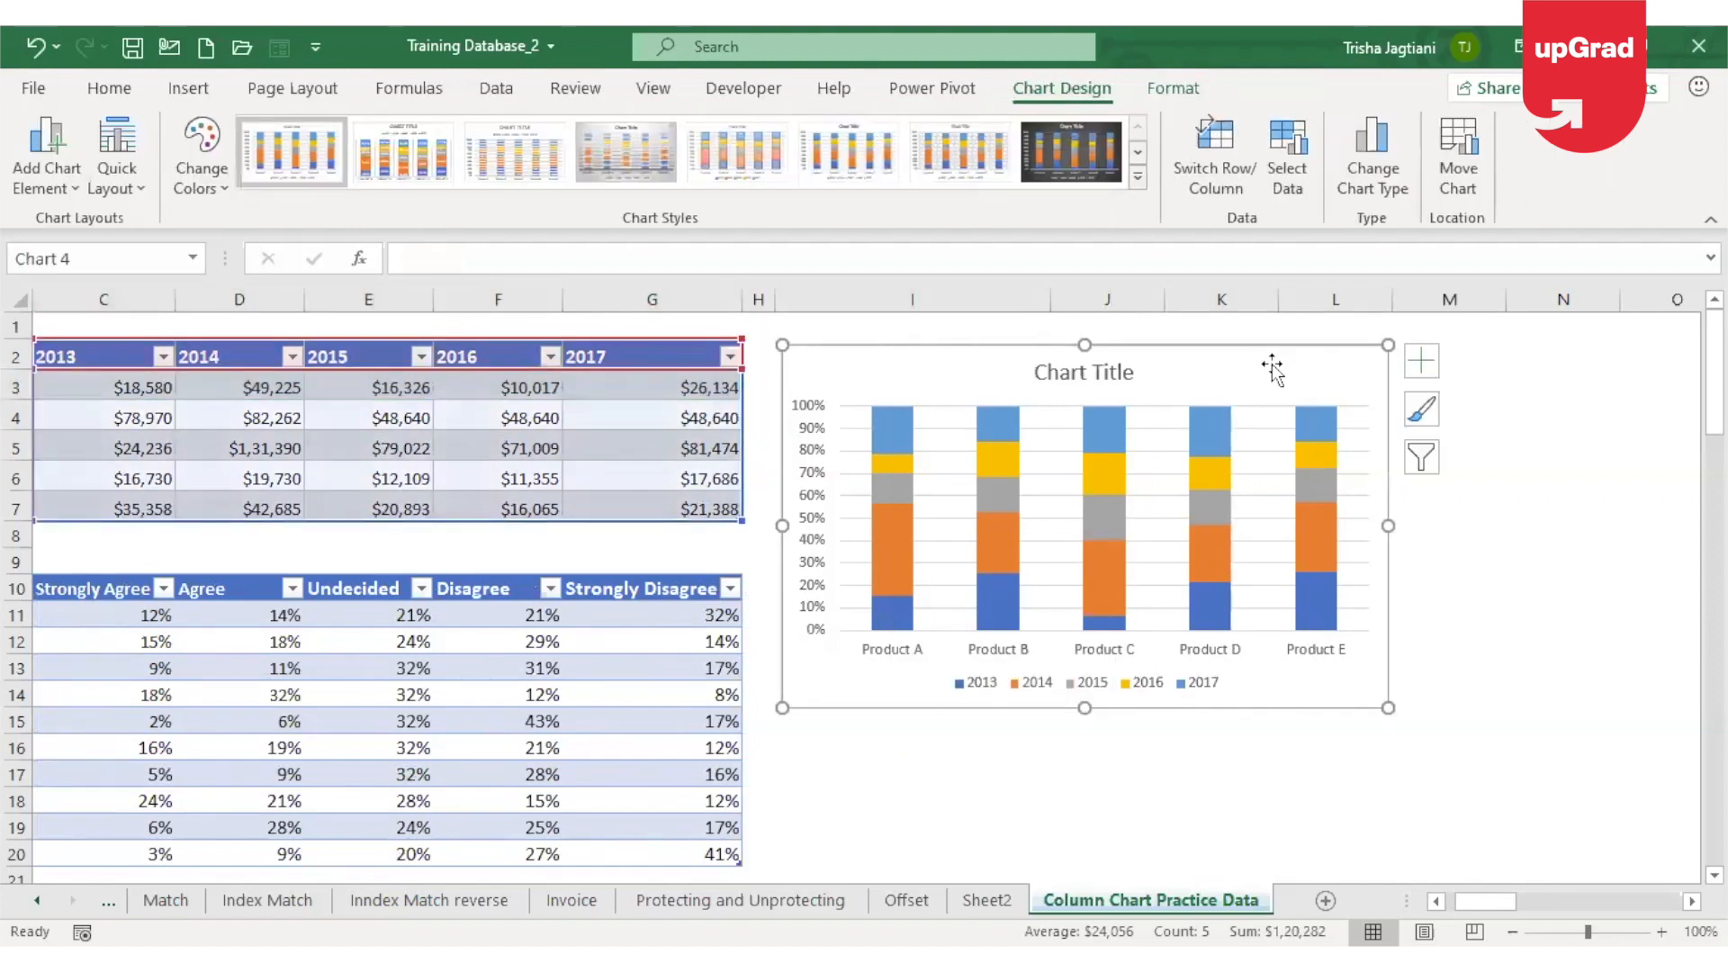
{"action": "key", "text": "Delete"}
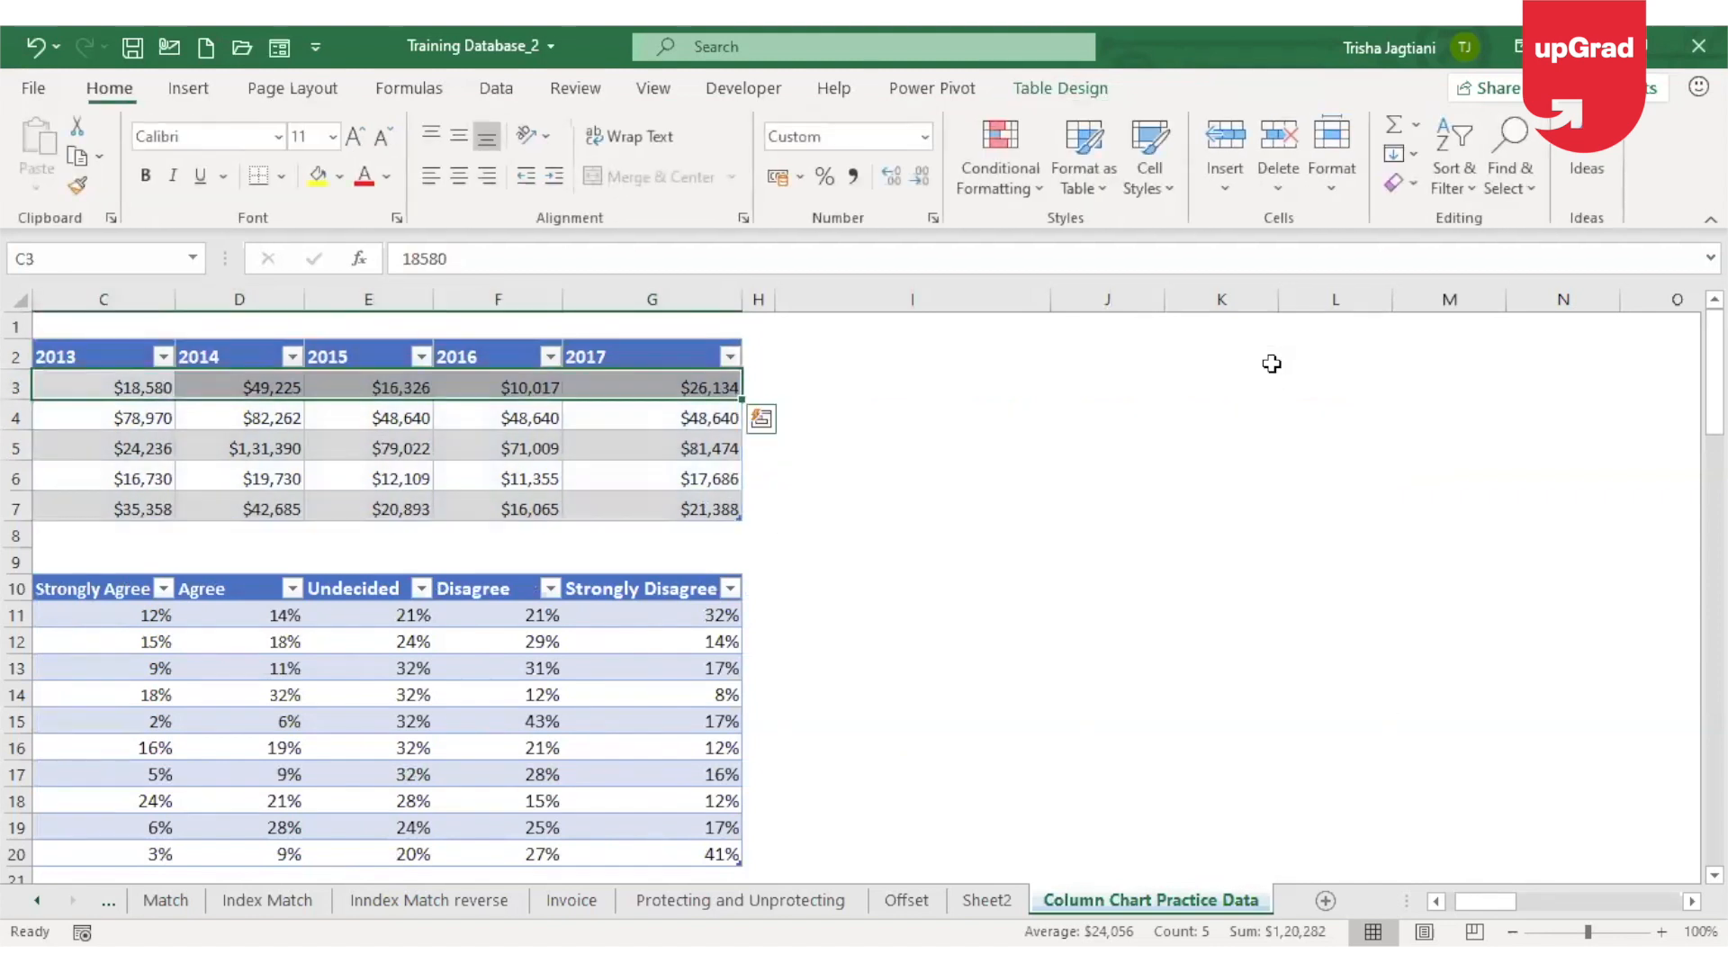
Try inserting a 2-D clustered column chart with cell A5 selected outside the table, and delete it.
{"action": "left_click", "coordinate": [588, 440]}
{"action": "key", "text": "Left"}
{"action": "key", "text": "Left"}
{"action": "key", "text": "Left"}
{"action": "key", "text": "Left"}
{"action": "key", "text": "Left"}
{"action": "key", "text": "Left"}
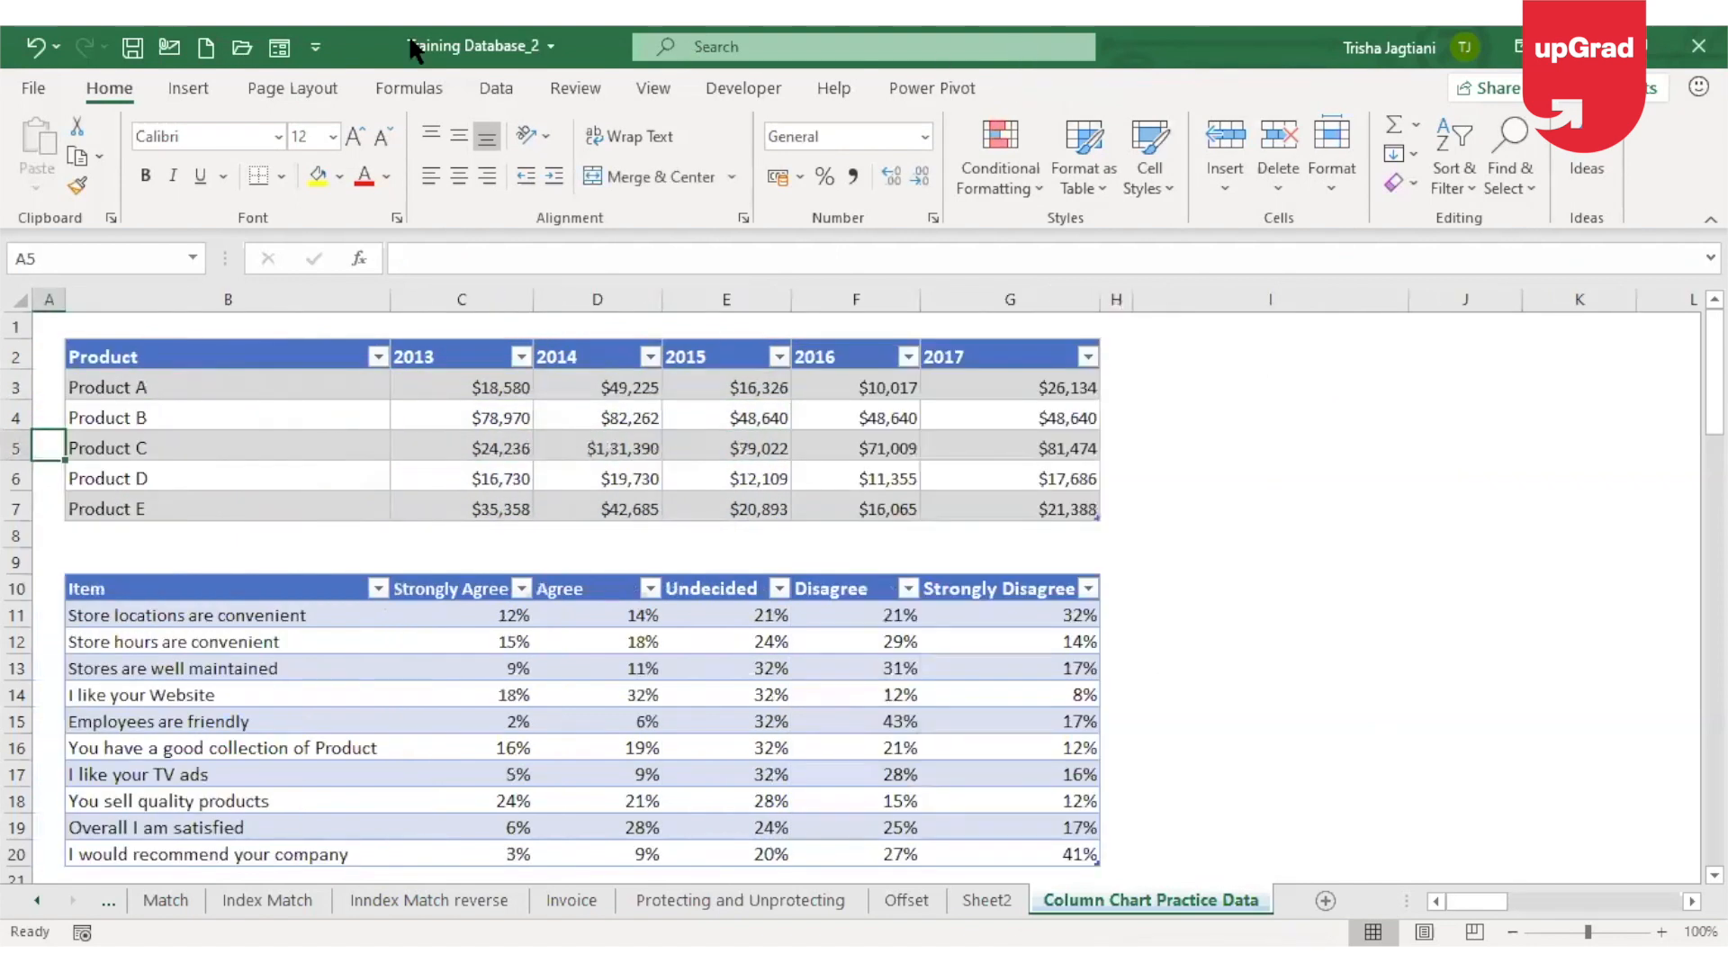
{"action": "left_click", "coordinate": [192, 90]}
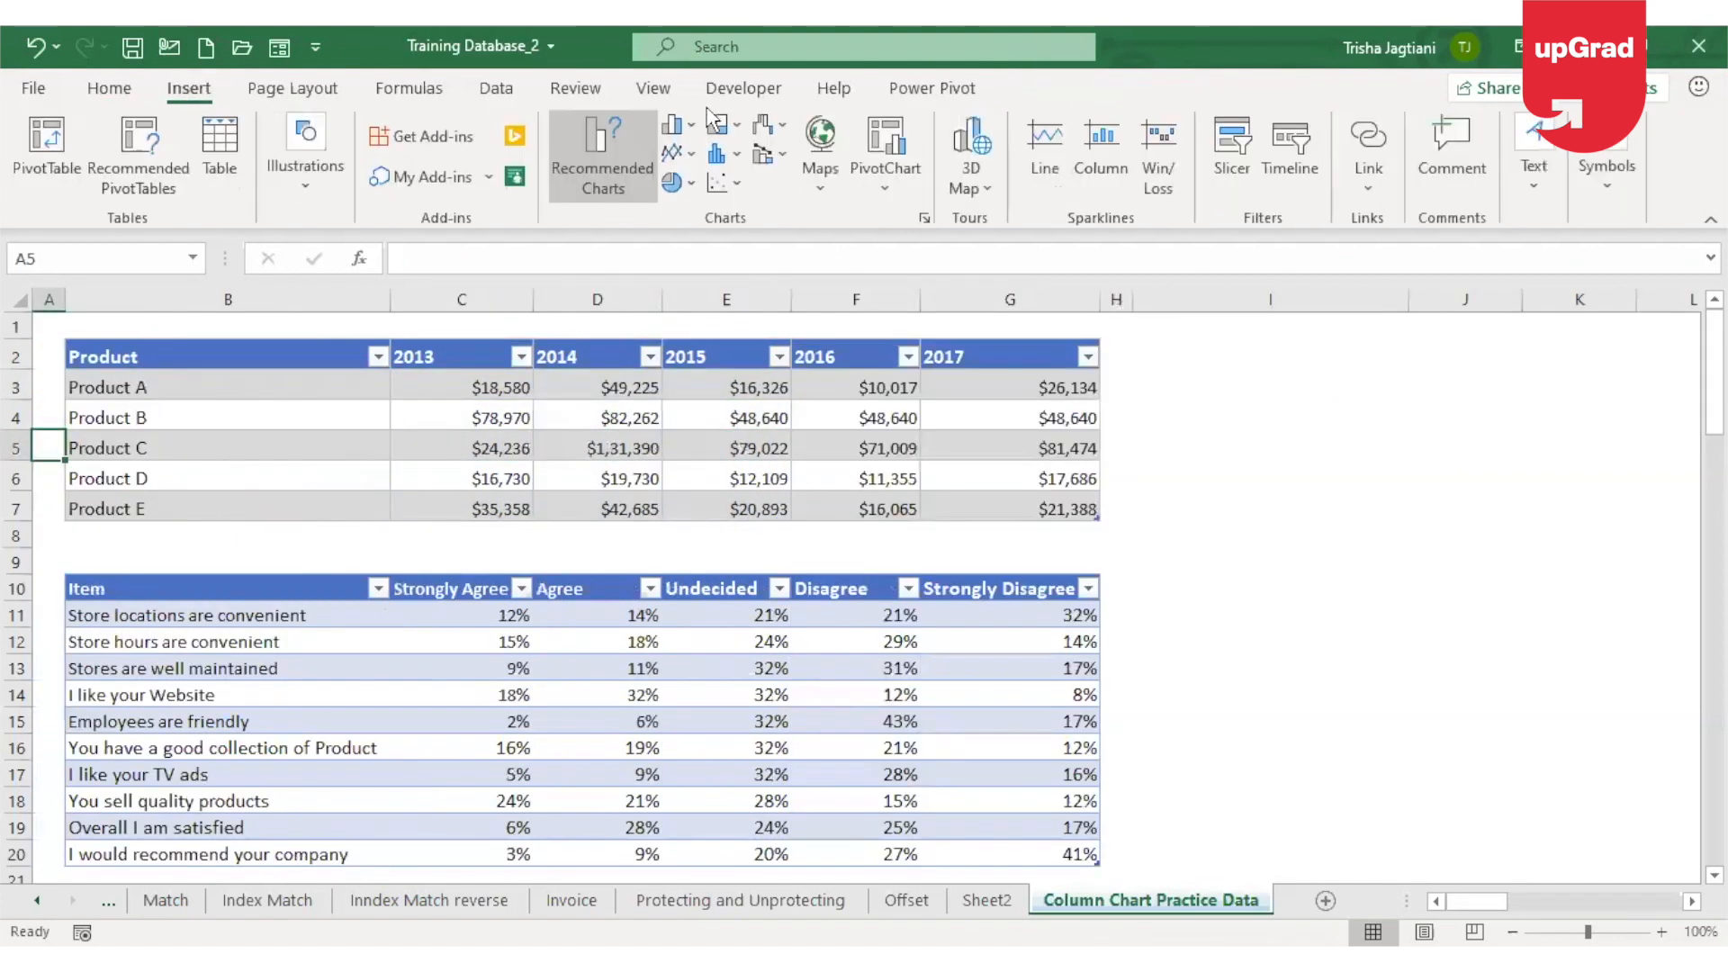
{"action": "left_click", "coordinate": [693, 127]}
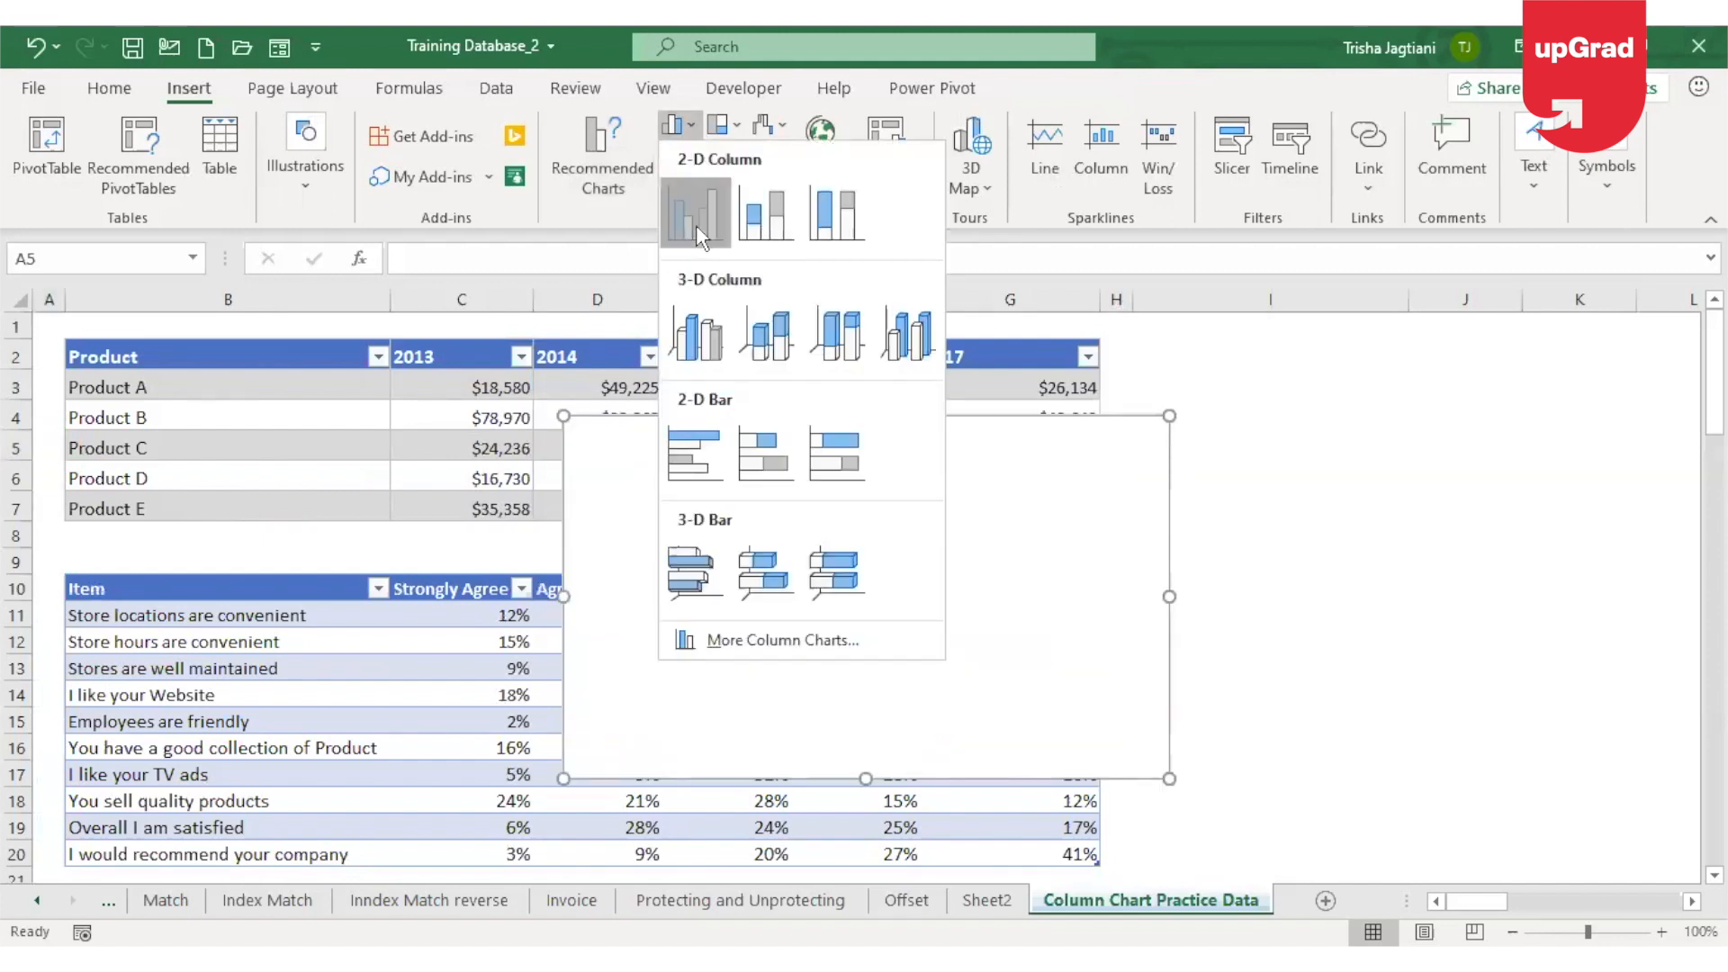
{"action": "left_click", "coordinate": [1011, 500]}
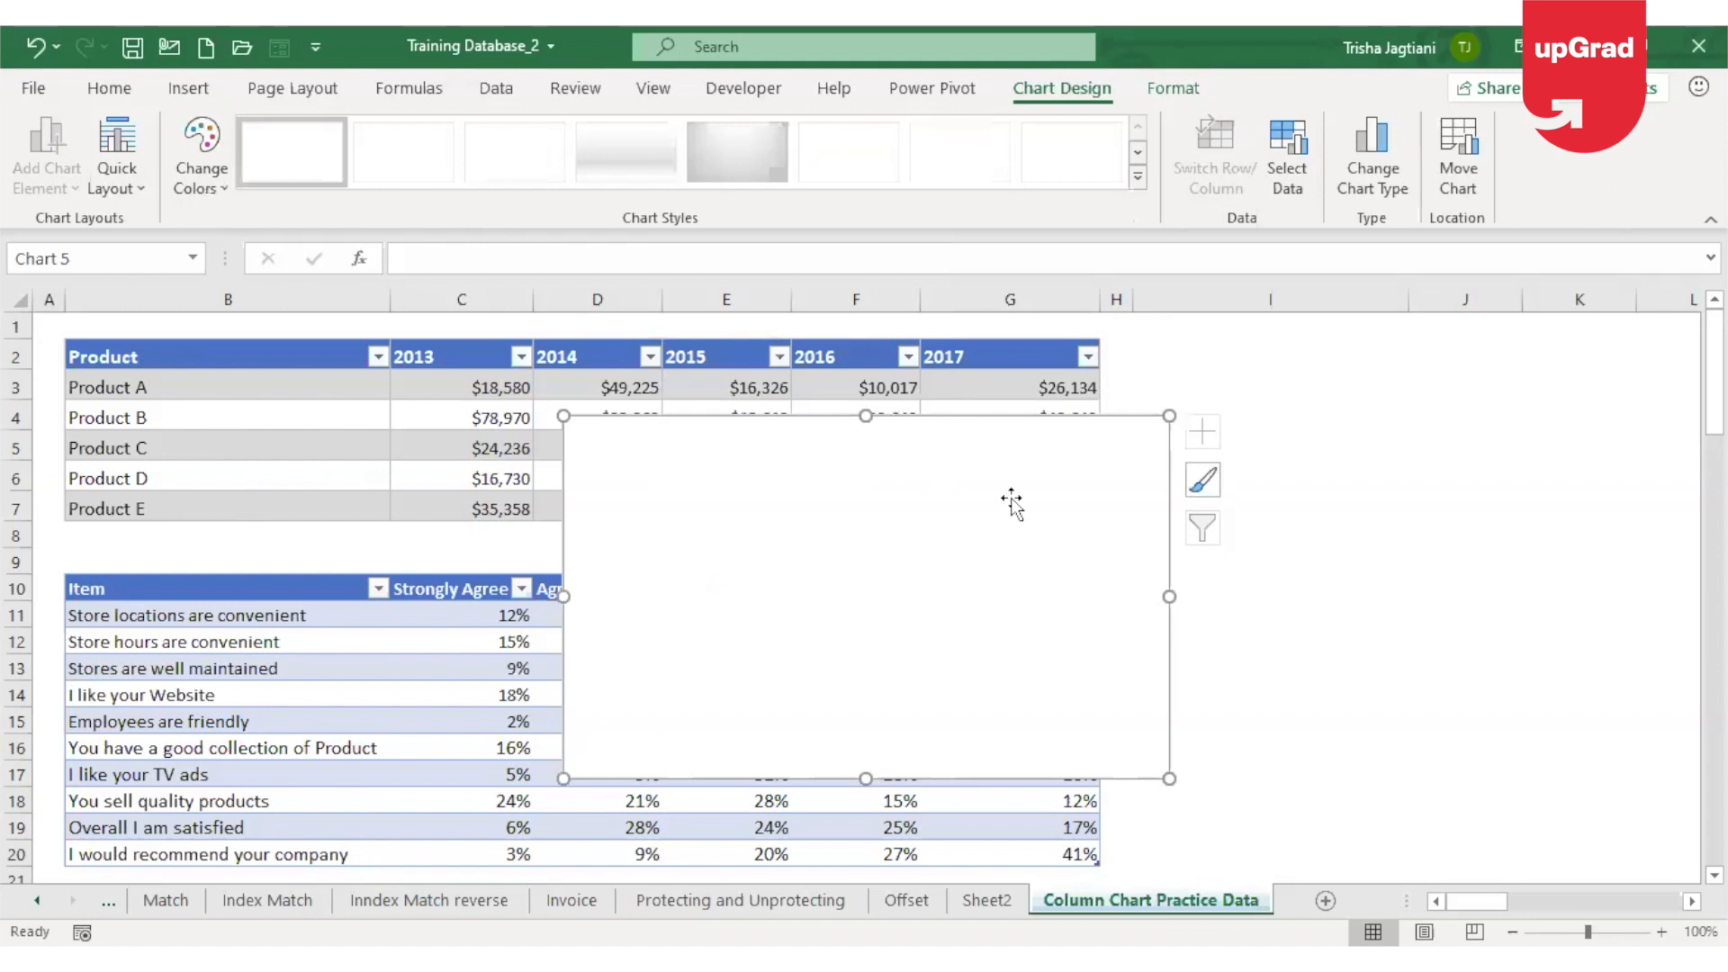
{"action": "key", "text": "Delete"}
Insert a 2-D clustered column chart of the product table, starting from cell C4 inside the data.
{"action": "left_click", "coordinate": [459, 418]}
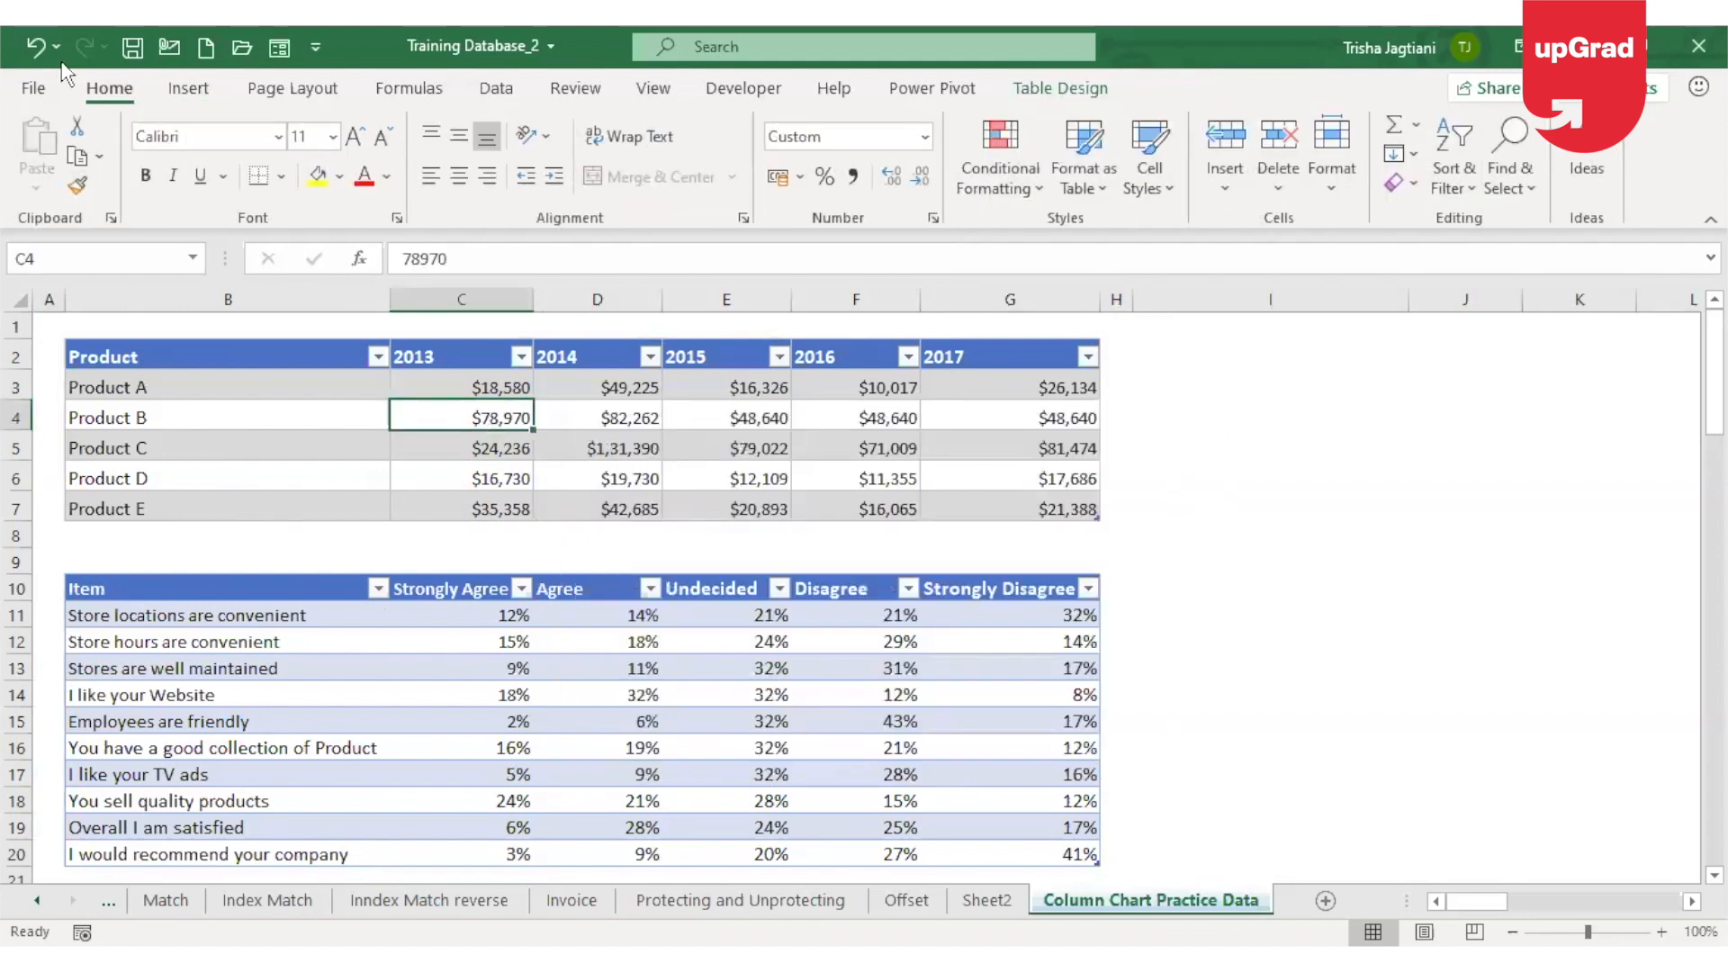
{"action": "left_click", "coordinate": [178, 94]}
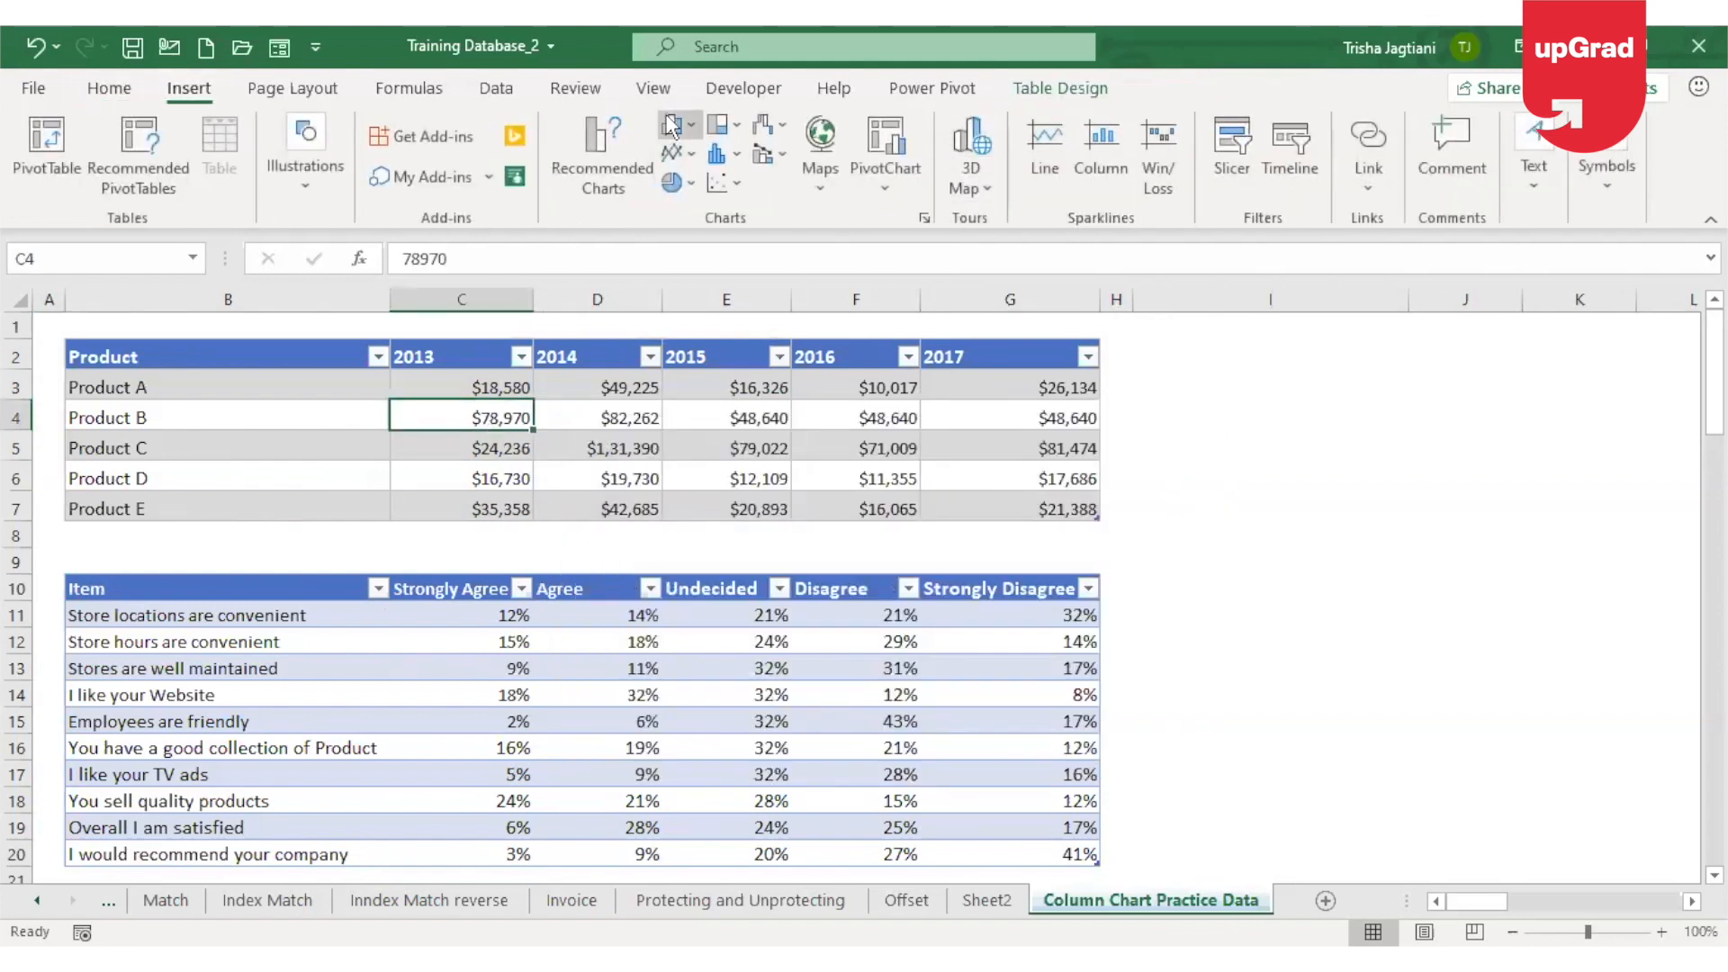
{"action": "left_click", "coordinate": [672, 126]}
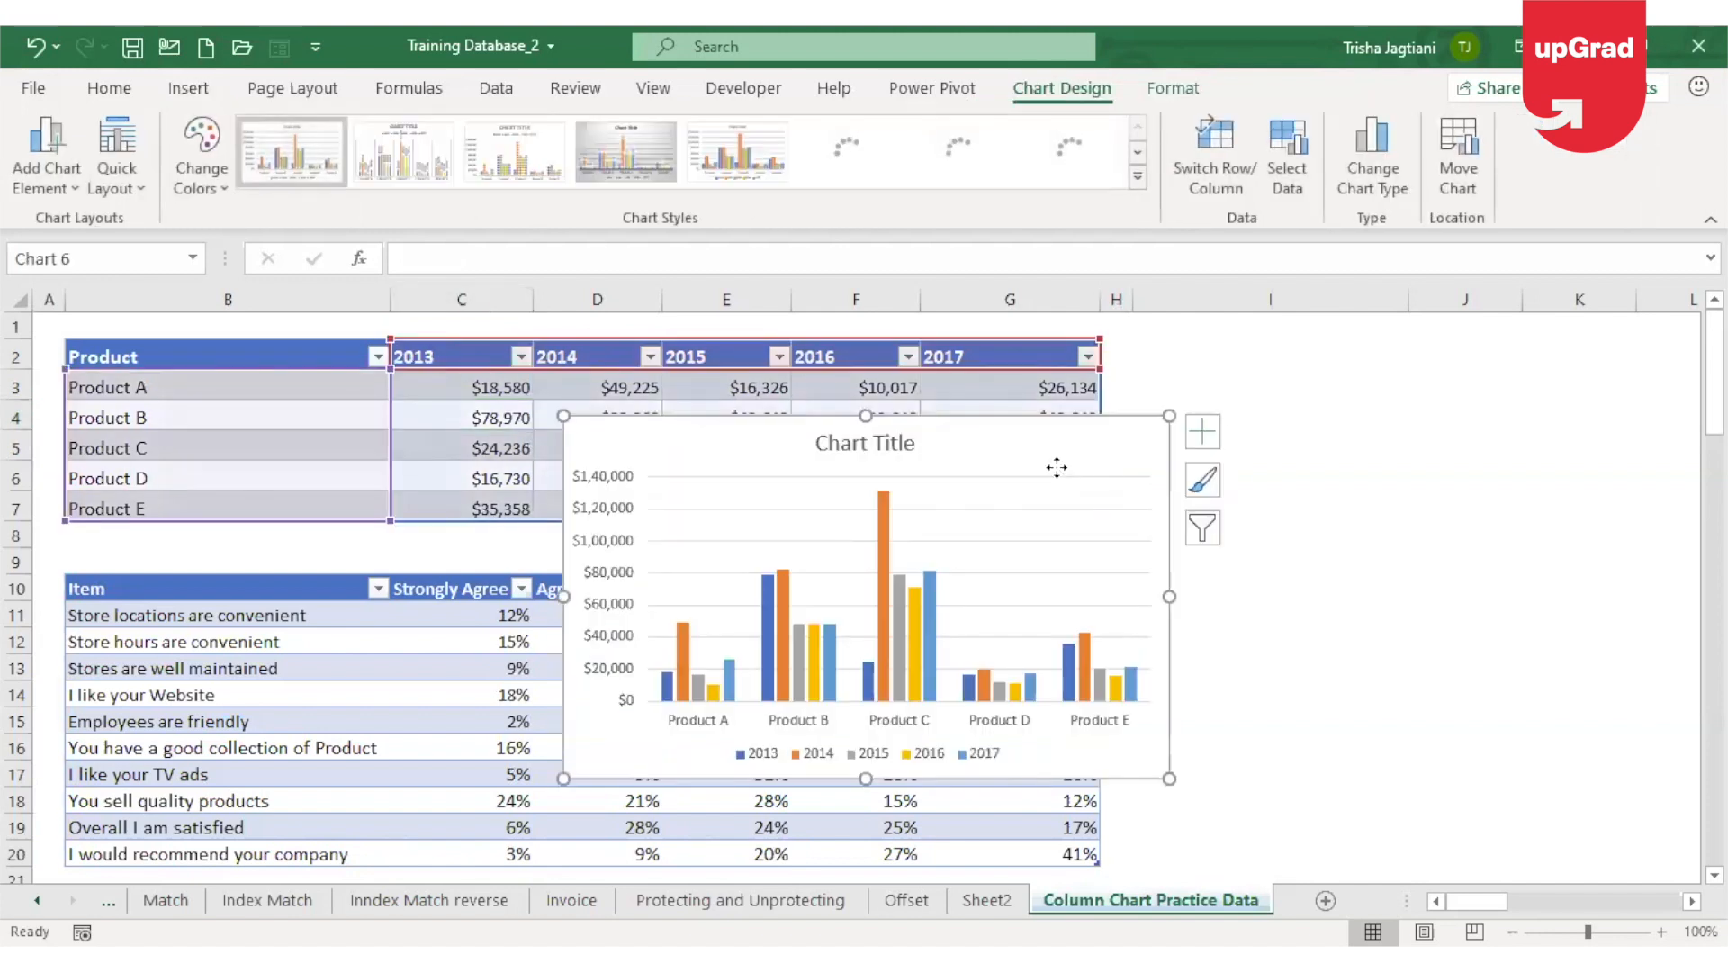
Move the clustered column chart to the empty area beside the product table, starting at column I.
{"action": "left_click_drag", "start_coordinate": [1057, 467], "coordinate": [1611, 385]}
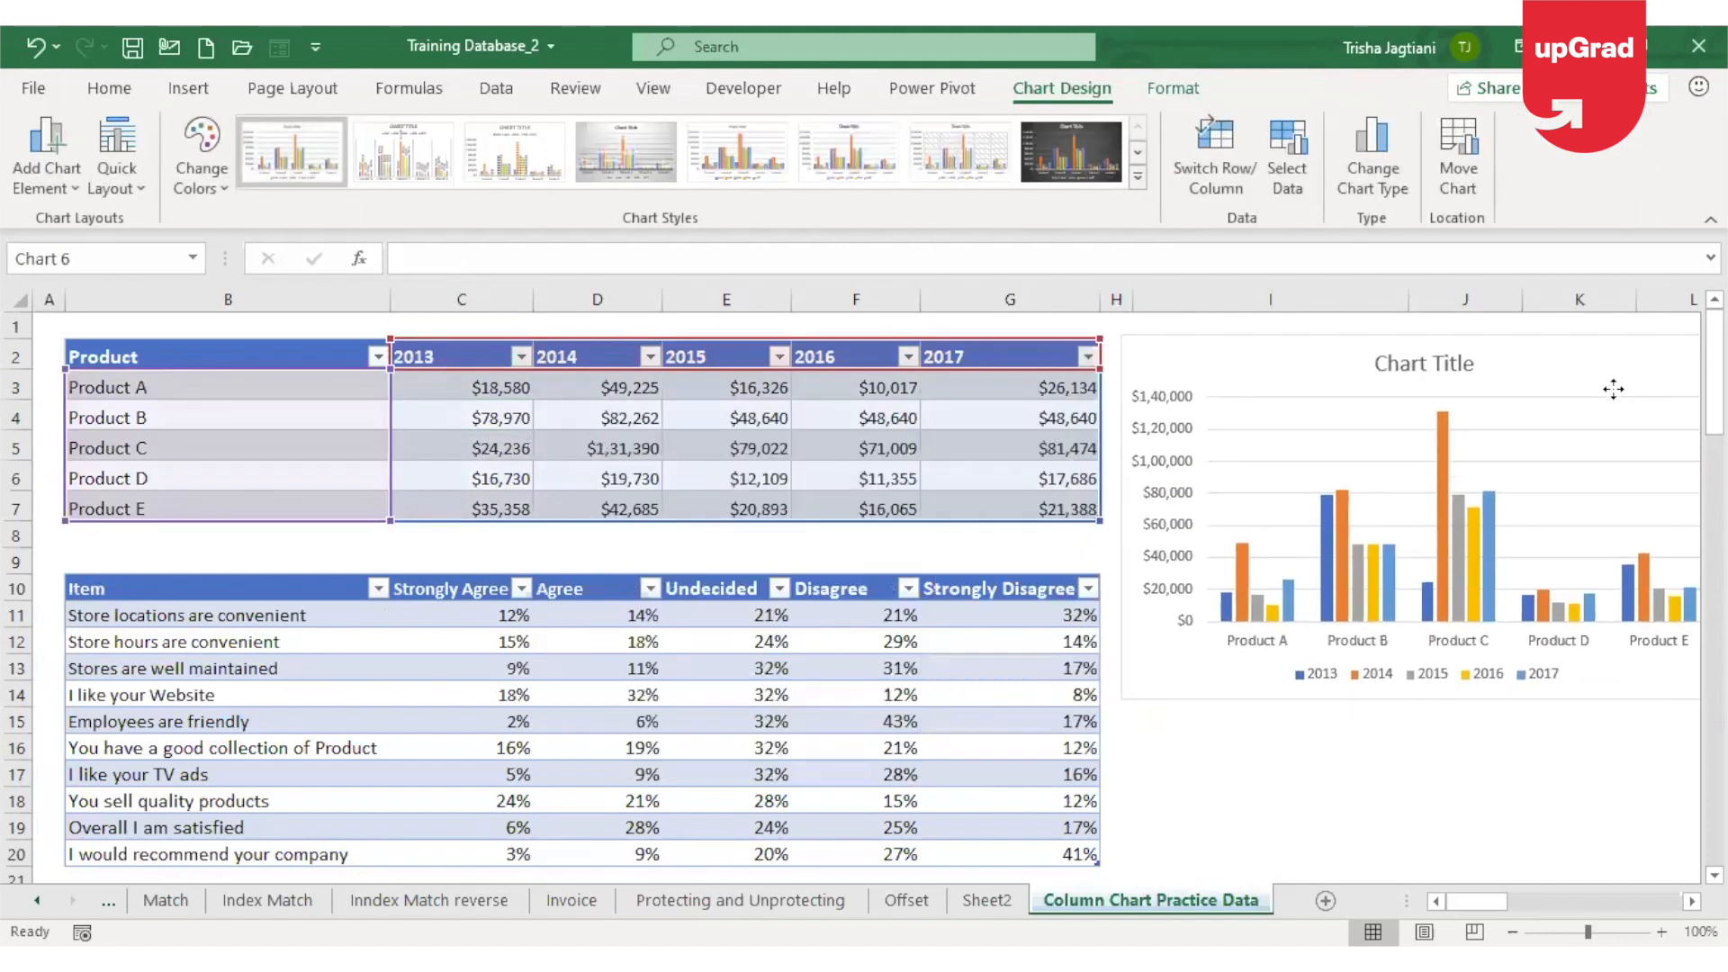
{"action": "left_click", "coordinate": [1690, 901]}
{"action": "left_click", "coordinate": [1691, 900]}
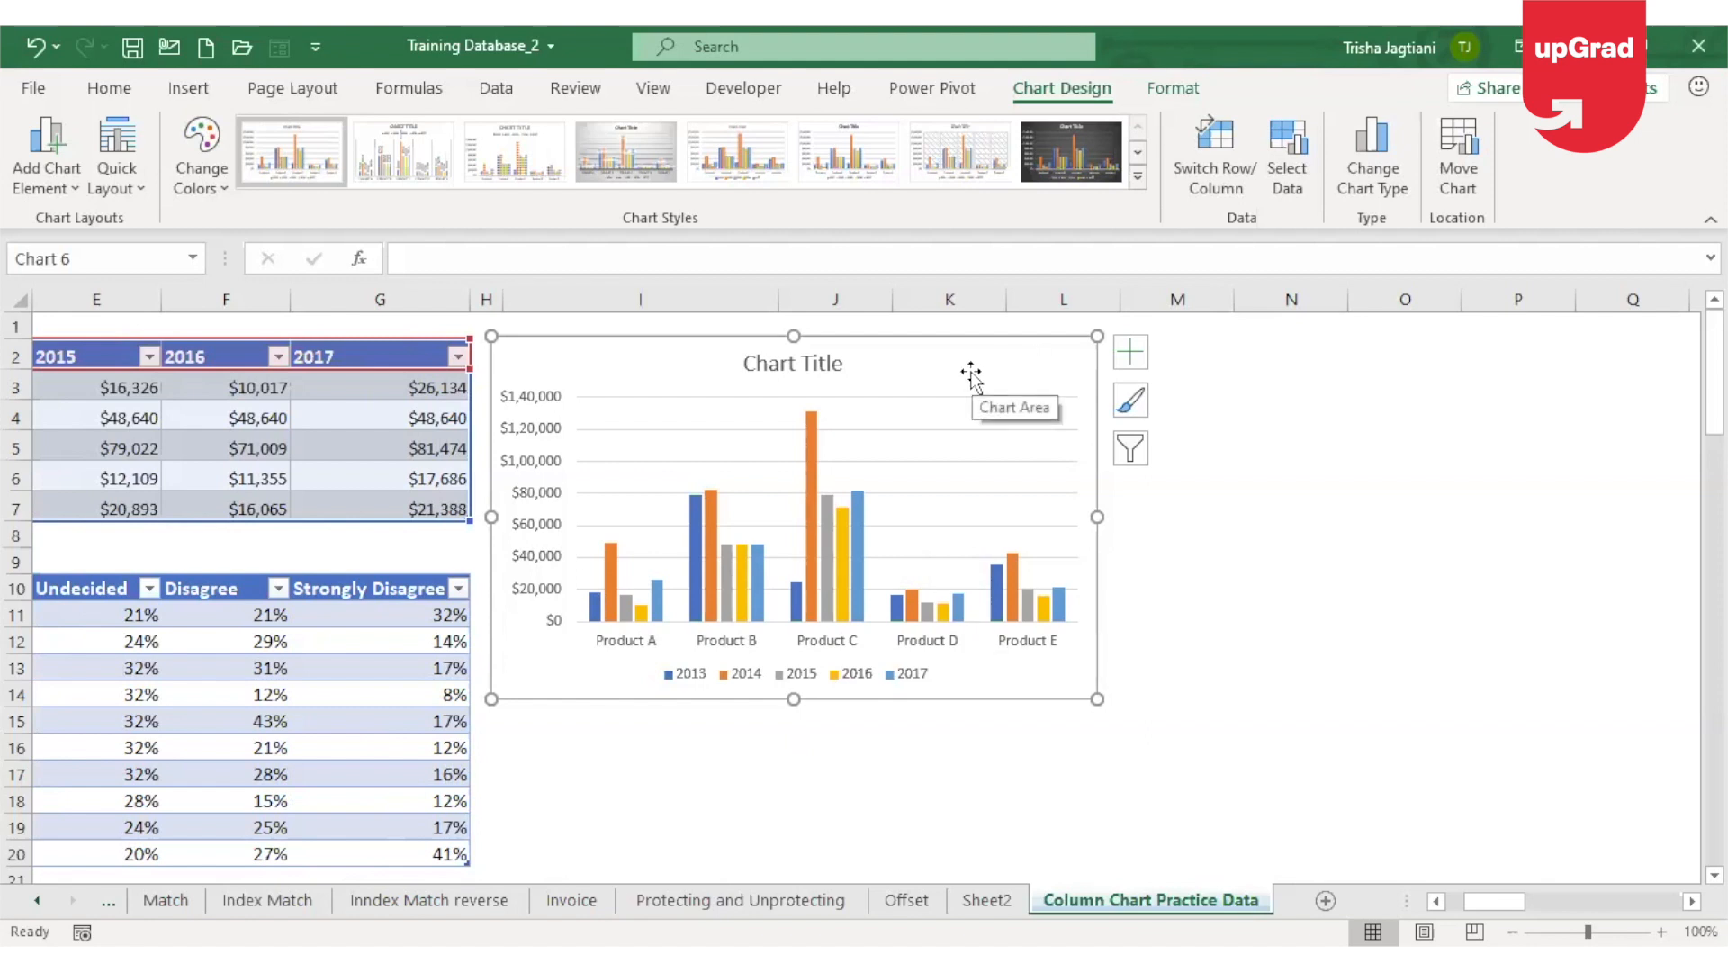
Replace the placeholder chart title with "Sales Data".
{"action": "left_click", "coordinate": [812, 367]}
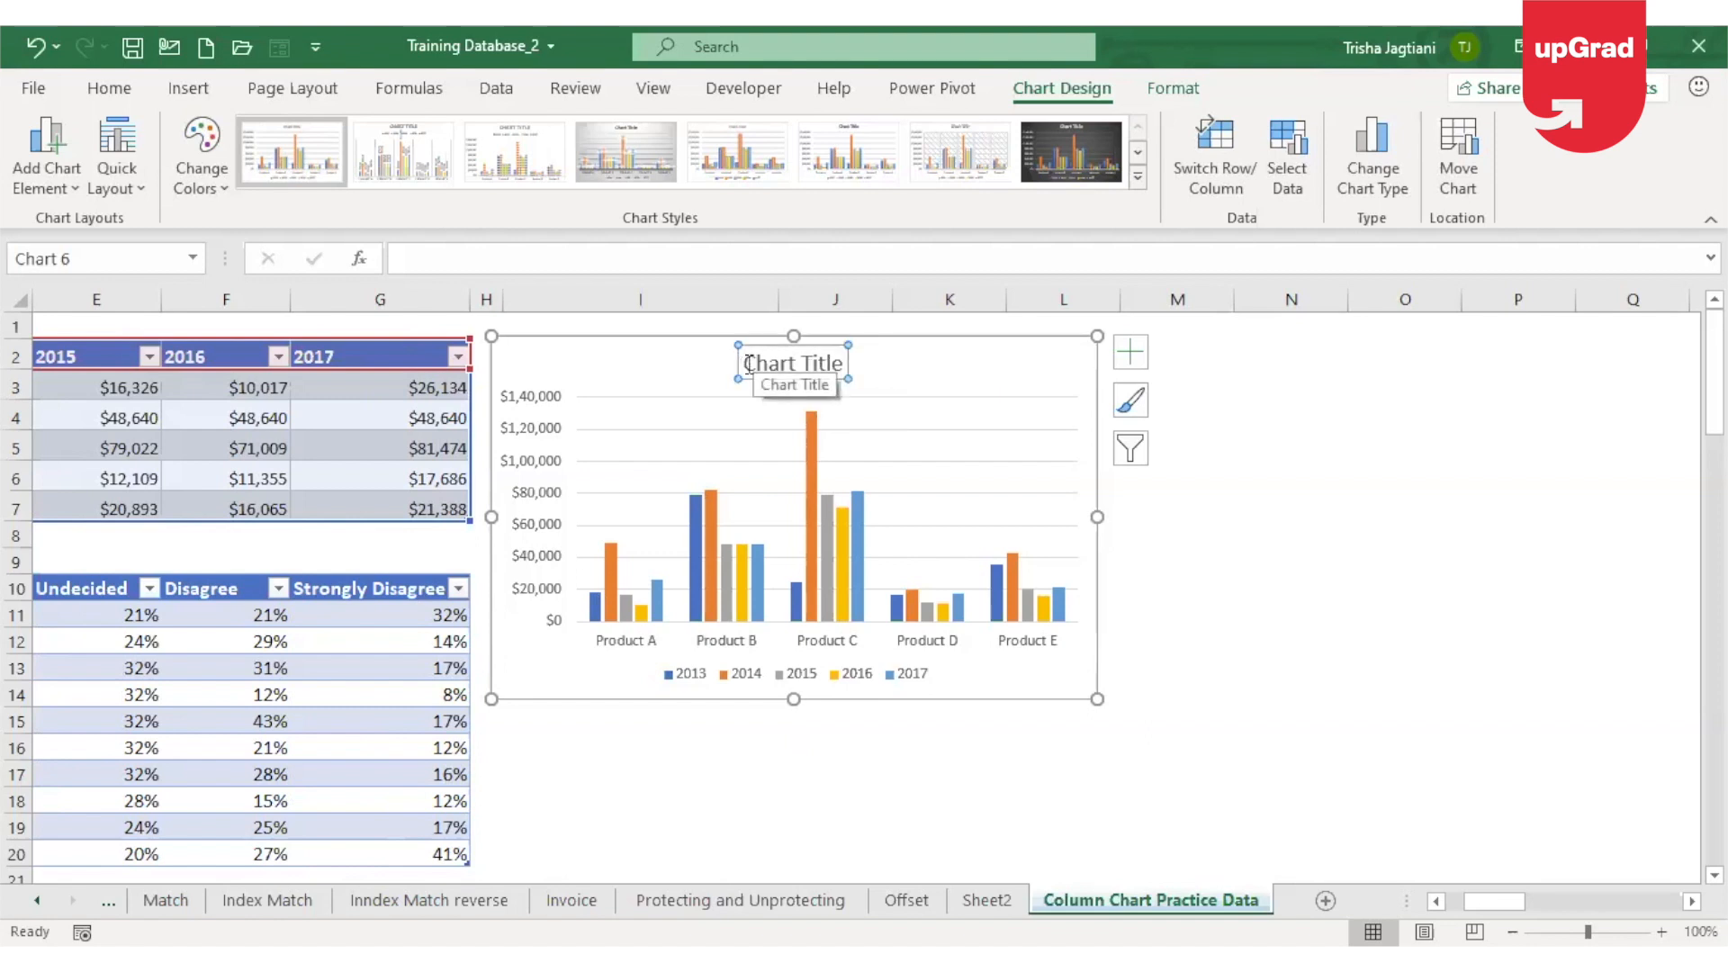
{"action": "left_click_drag", "start_coordinate": [749, 365], "coordinate": [879, 352]}
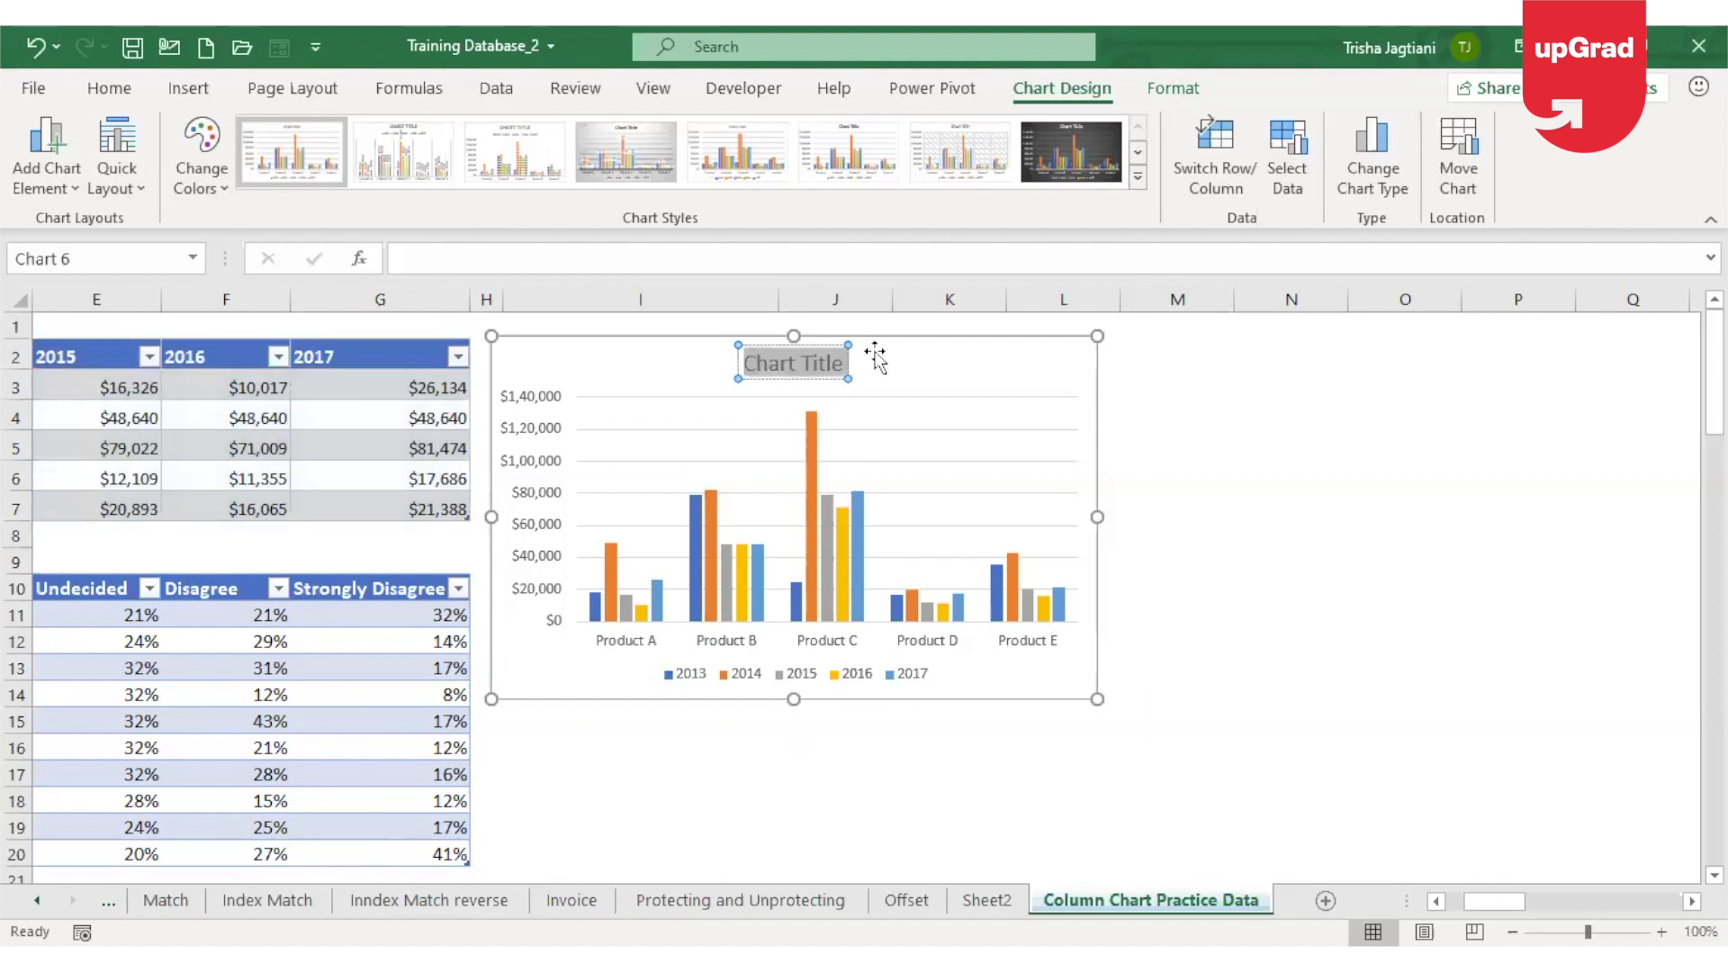
{"action": "type", "text": "Sales"}
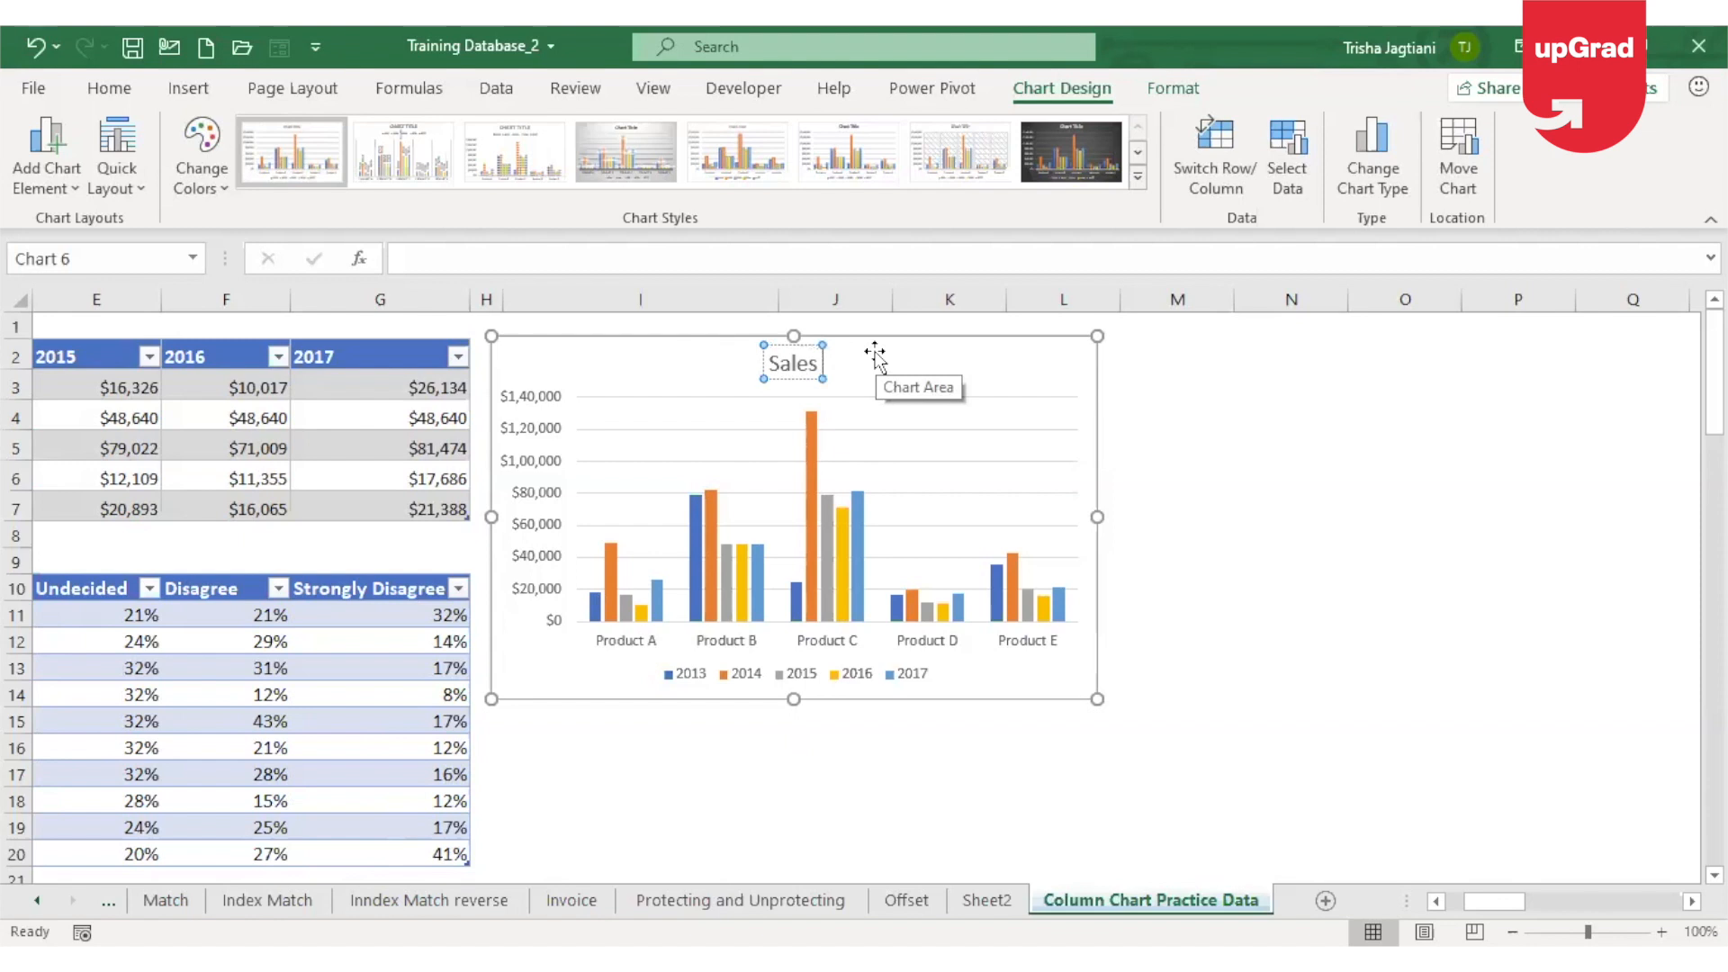
{"action": "type", "text": "Revenu"}
{"action": "key", "text": "BackSpace"}
{"action": "key", "text": "BackSpace"}
{"action": "key", "text": "BackSpace"}
{"action": "key", "text": "BackSpace"}
{"action": "key", "text": "BackSpace"}
{"action": "key", "text": "BackSpace"}
{"action": "key", "text": "BackSpace"}
{"action": "key", "text": "BackSpace"}
{"action": "key", "text": "BackSpace"}
{"action": "key", "text": "BackSpace"}
{"action": "key", "text": "BackSpace"}
{"action": "key", "text": "BackSpace"}
{"action": "type", "text": "Sal"}
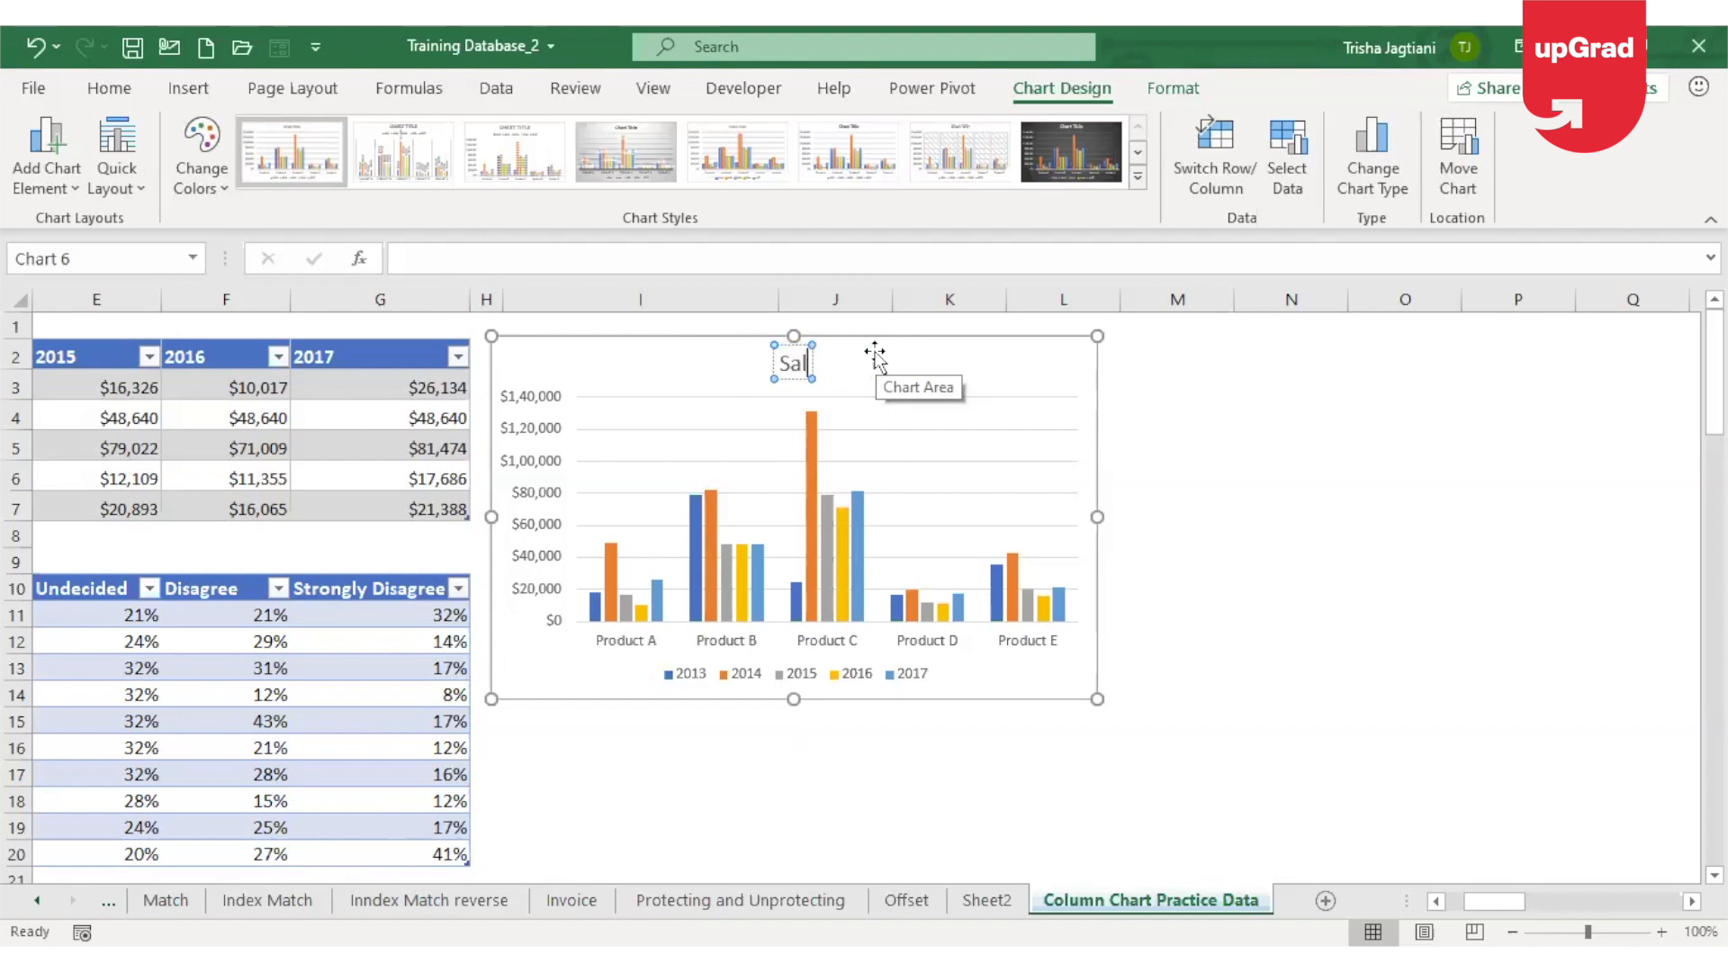
{"action": "type", "text": "es Data"}
{"action": "scroll", "coordinate": [875, 351], "scroll_direction": "down", "scroll_amount": 7}
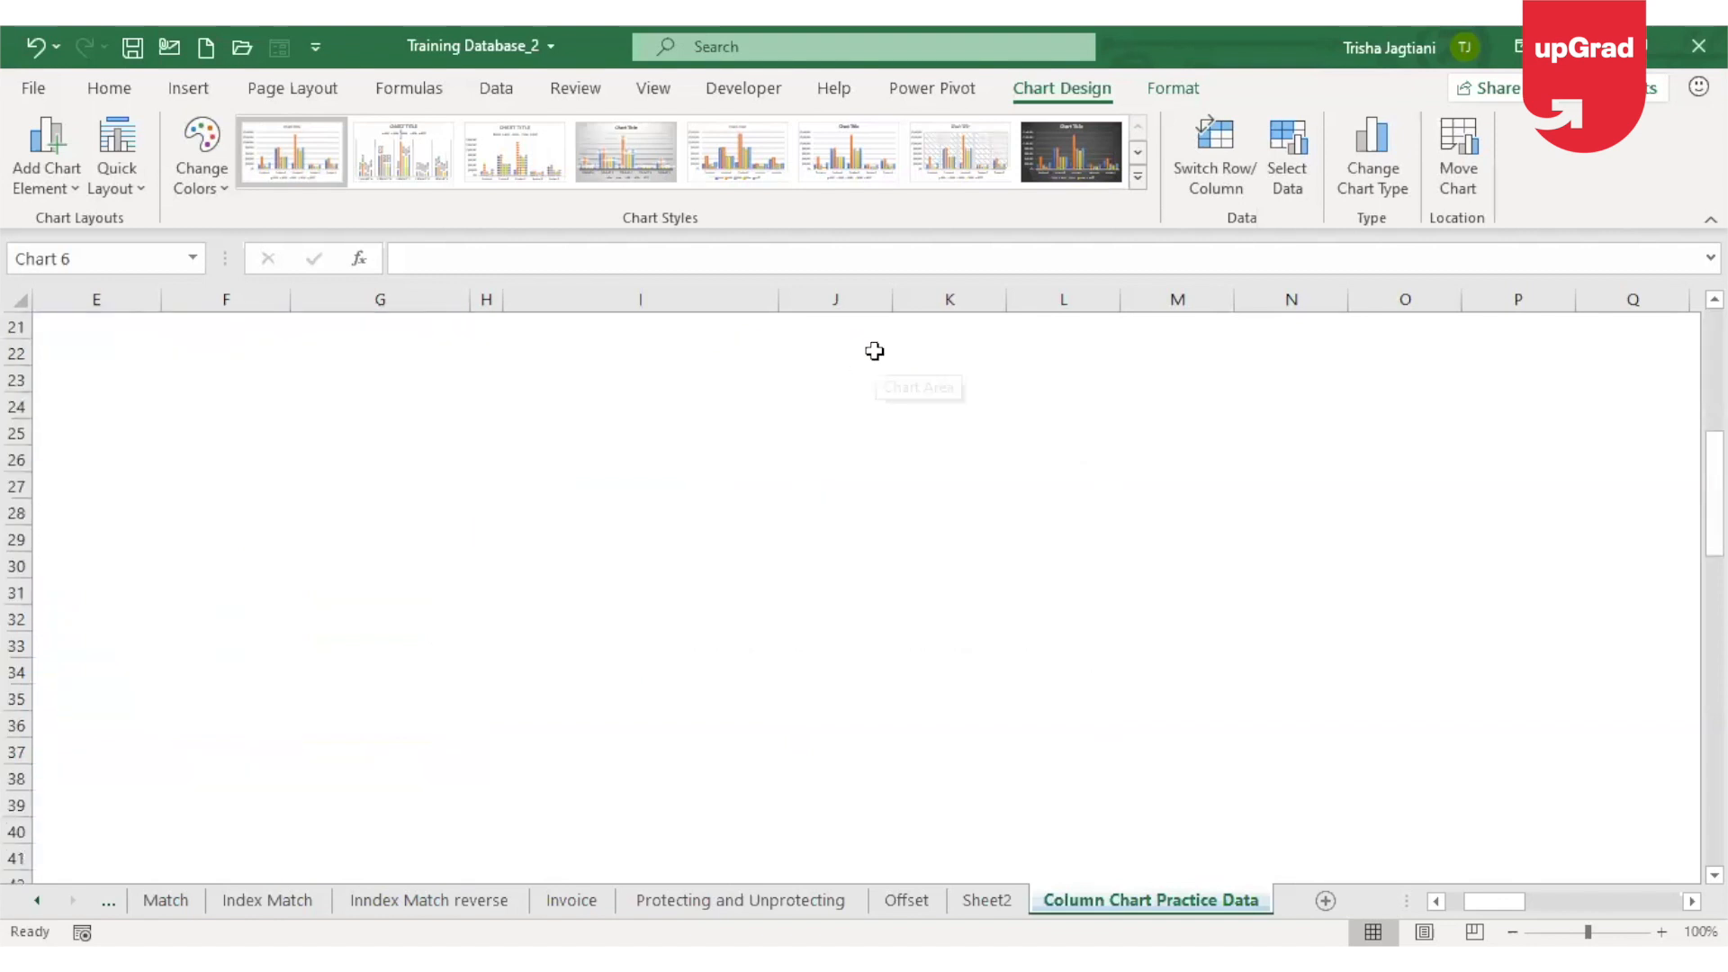
{"action": "scroll", "coordinate": [864, 584], "scroll_direction": "up", "scroll_amount": 7}
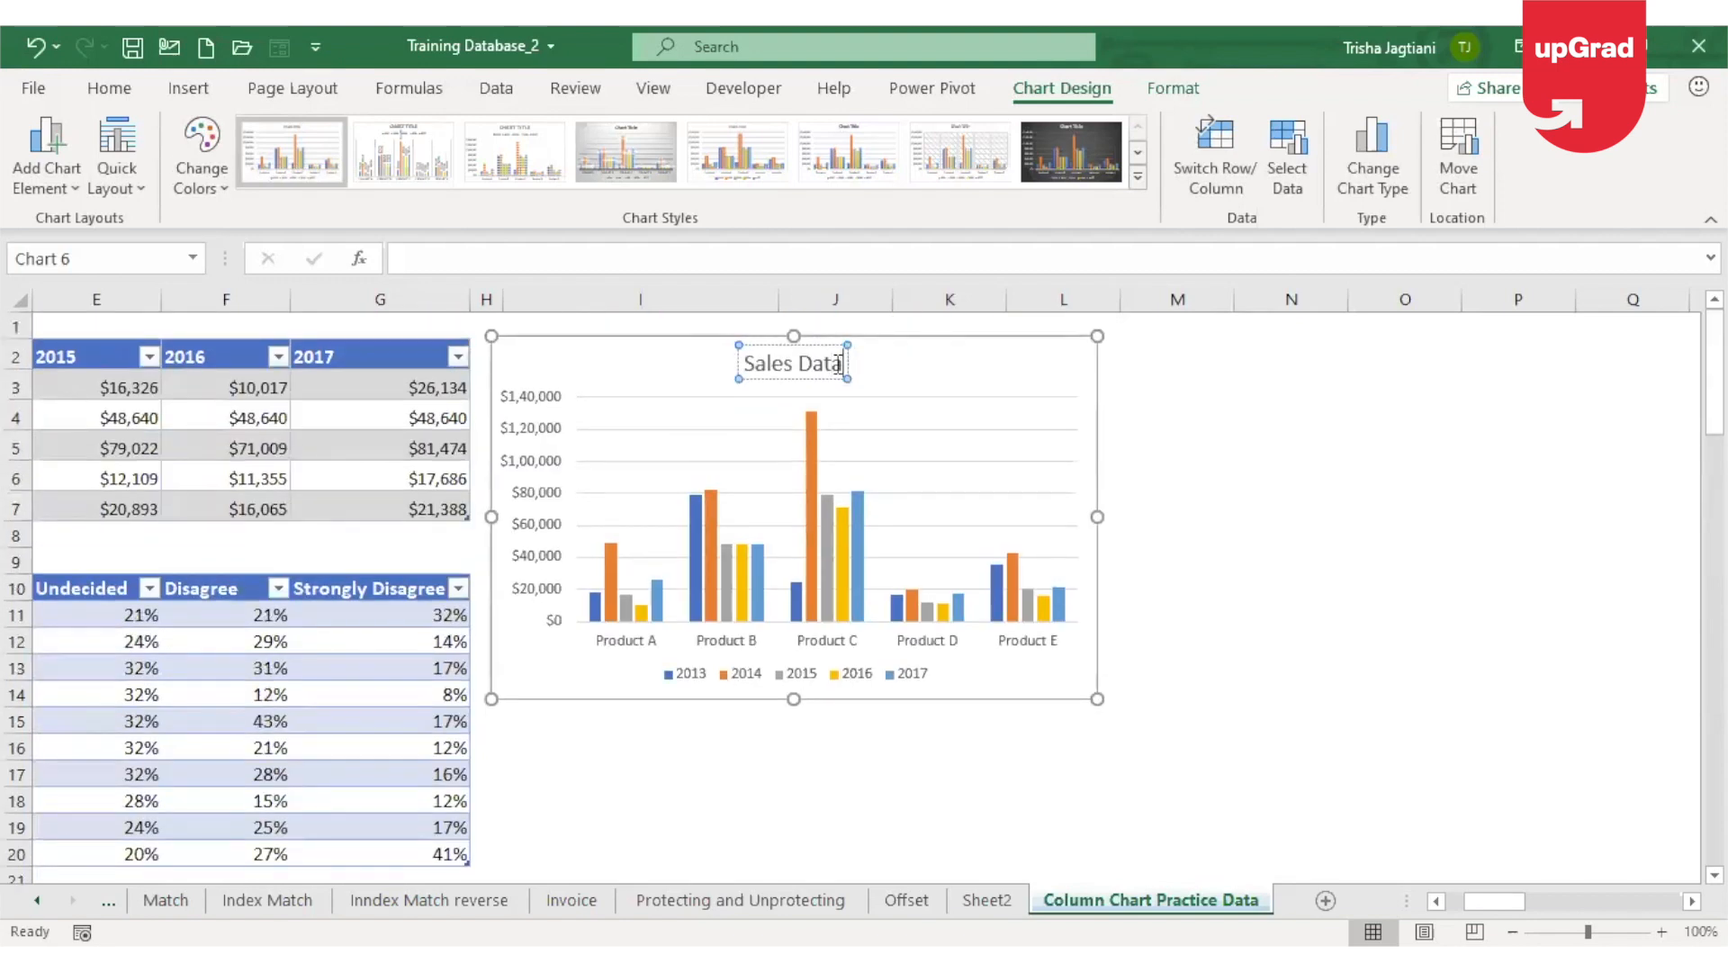
Extend the chart title with the year range so it reads "Sales Data (2013 - 2017)".
{"action": "type", "text": "(20"}
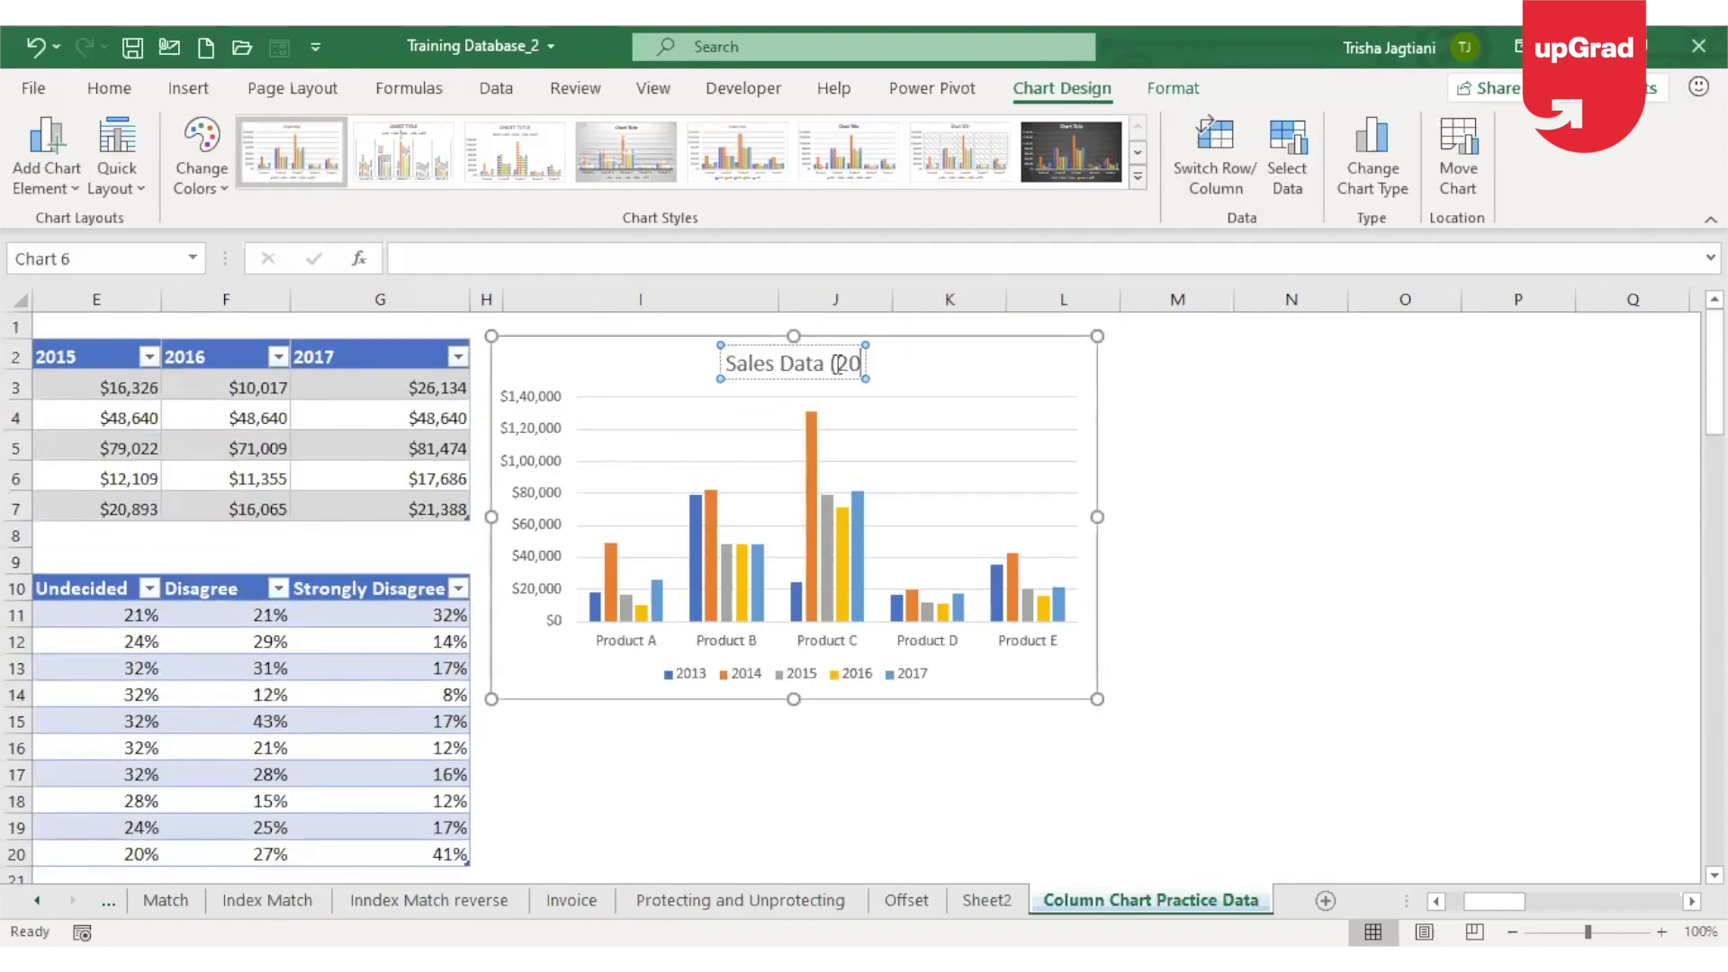
{"action": "type", "text": "13 - 2017"}
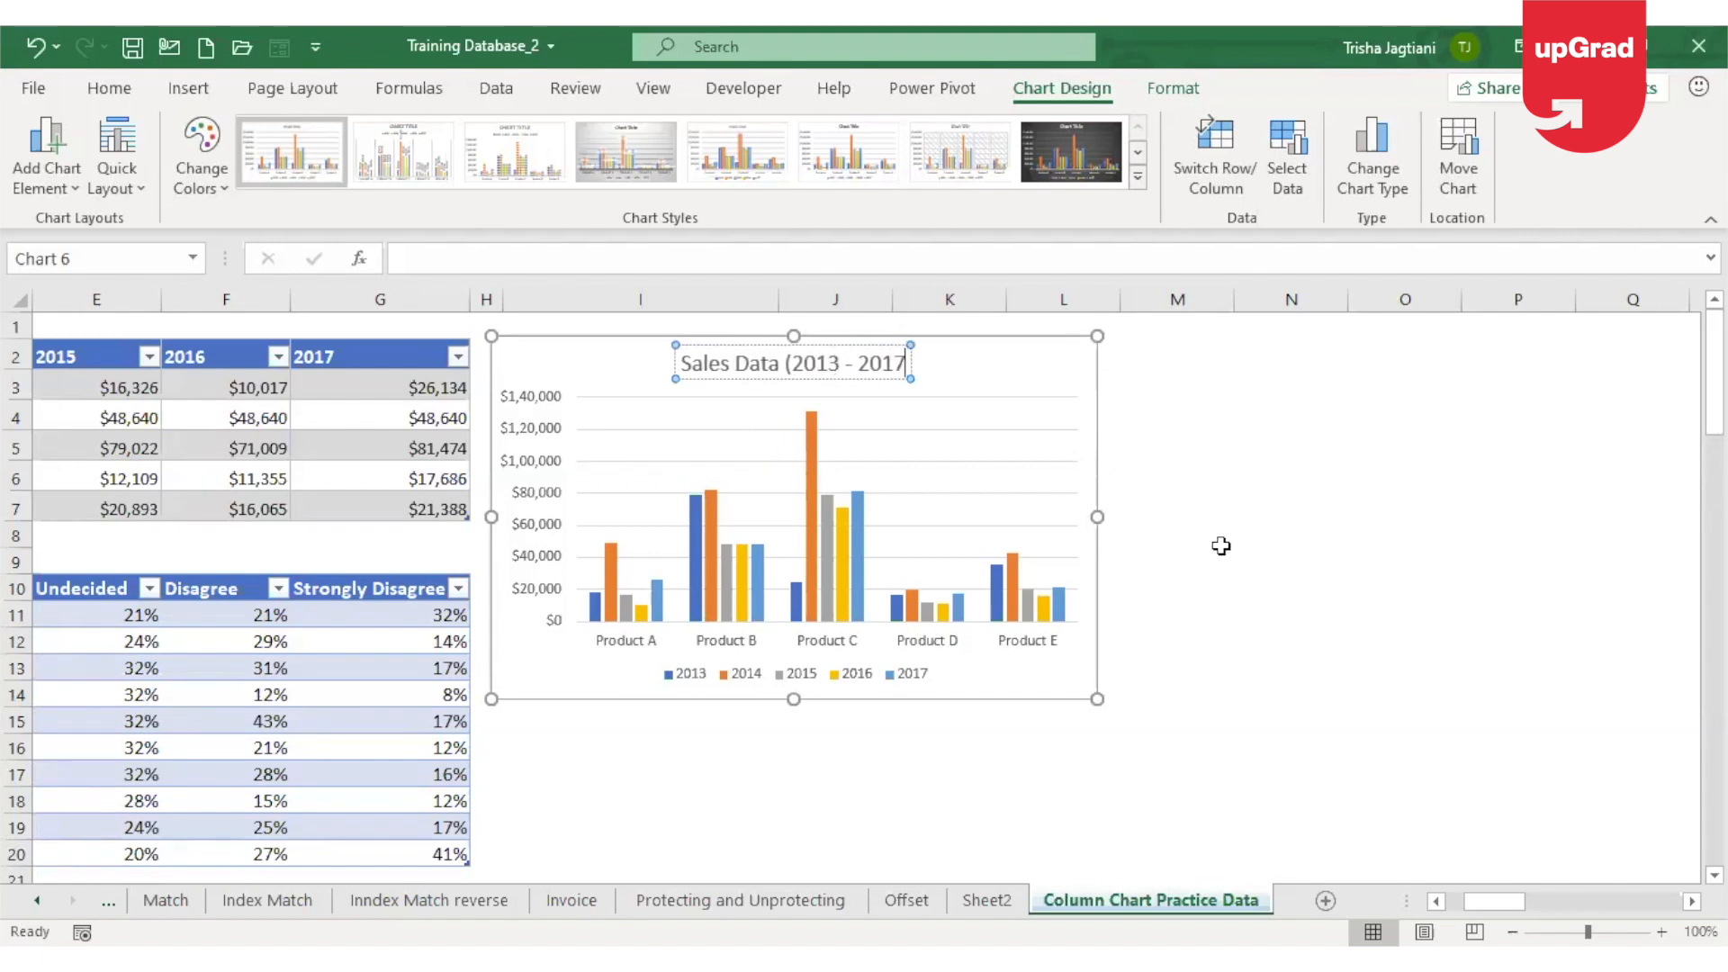
{"action": "left_click", "coordinate": [1221, 546]}
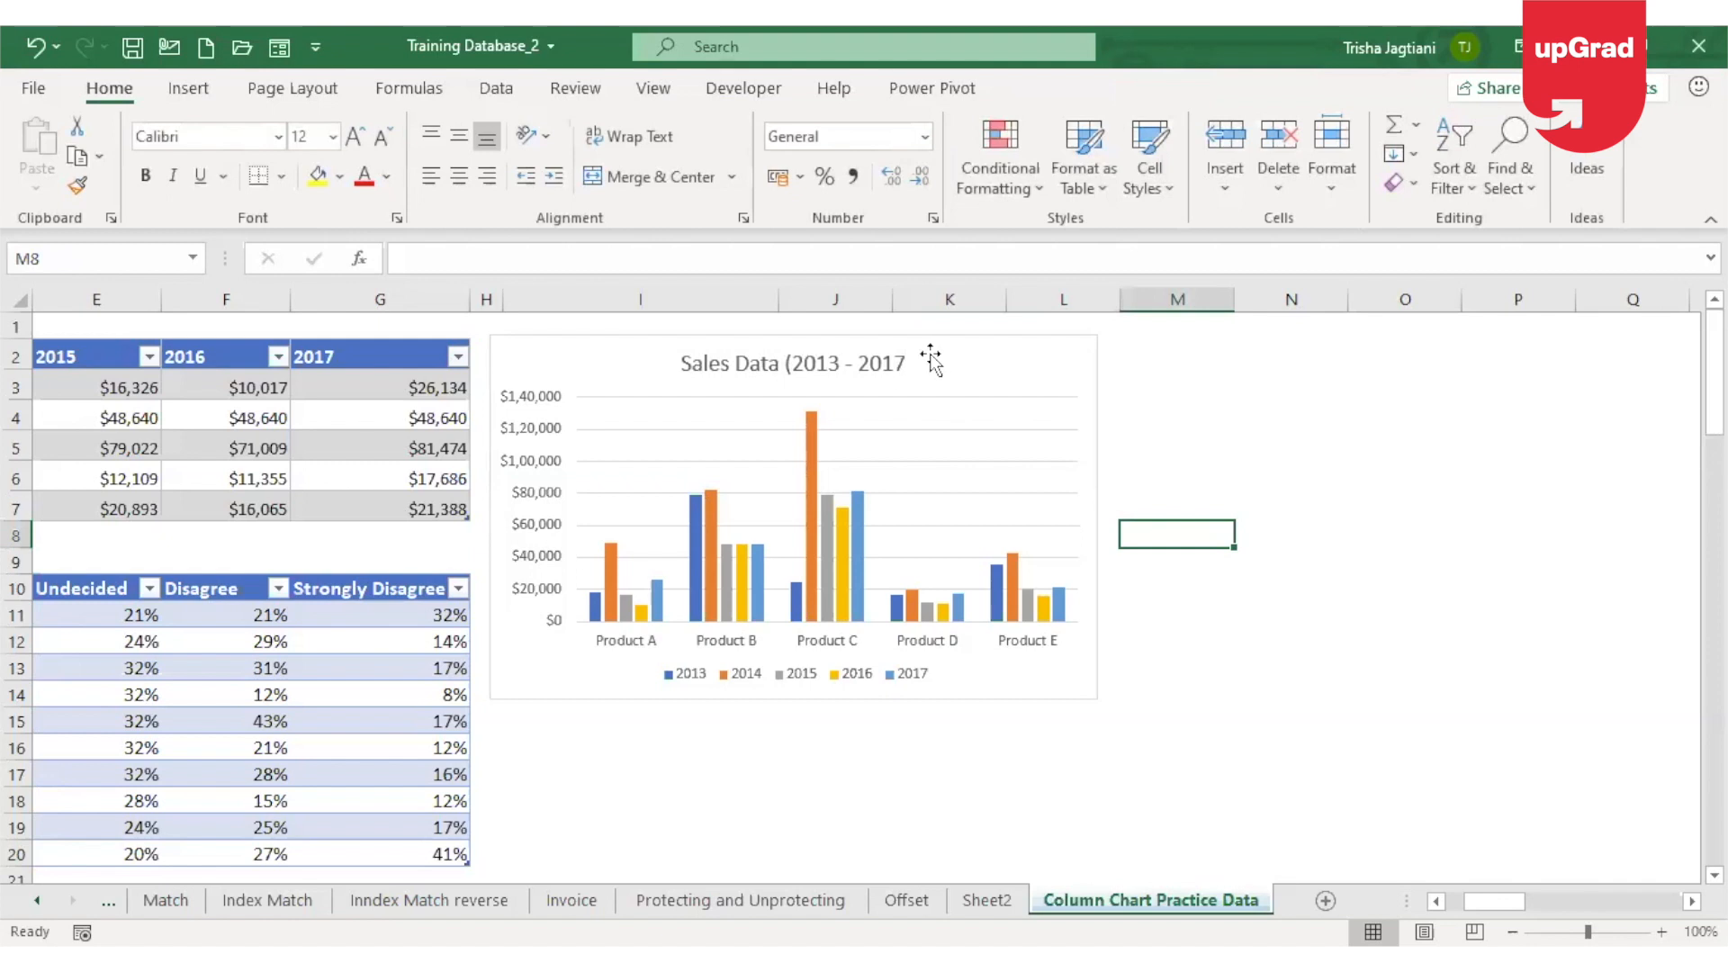
{"action": "left_click", "coordinate": [894, 364]}
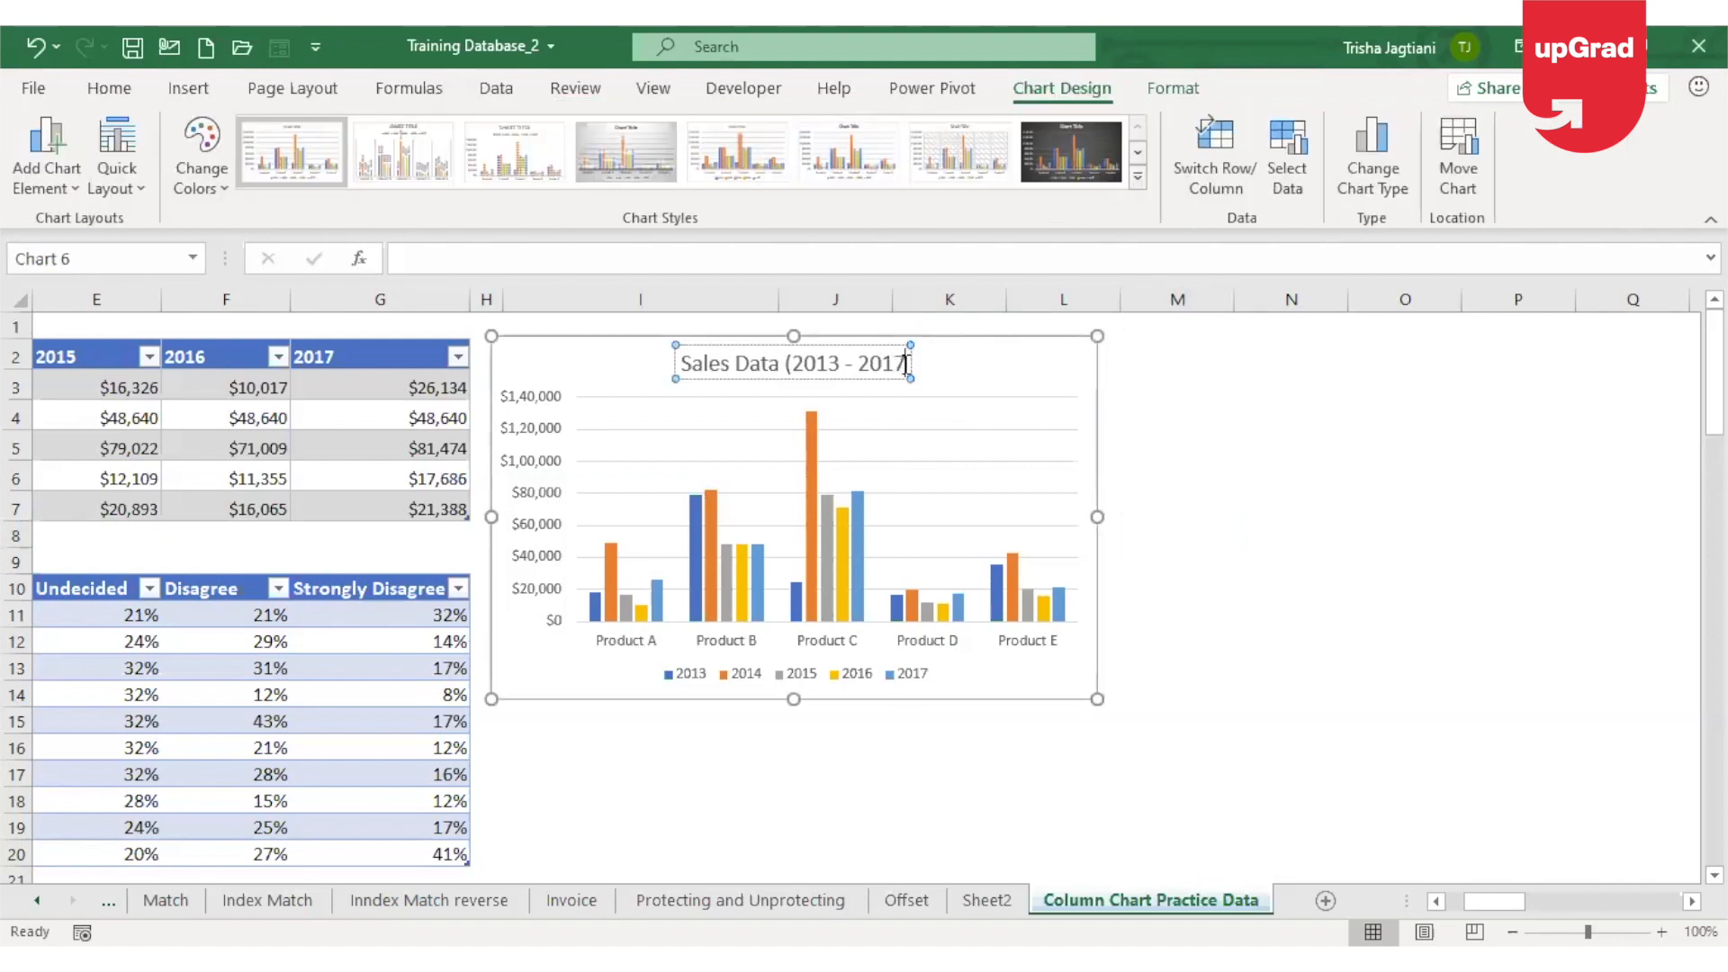
{"action": "type", "text": ")"}
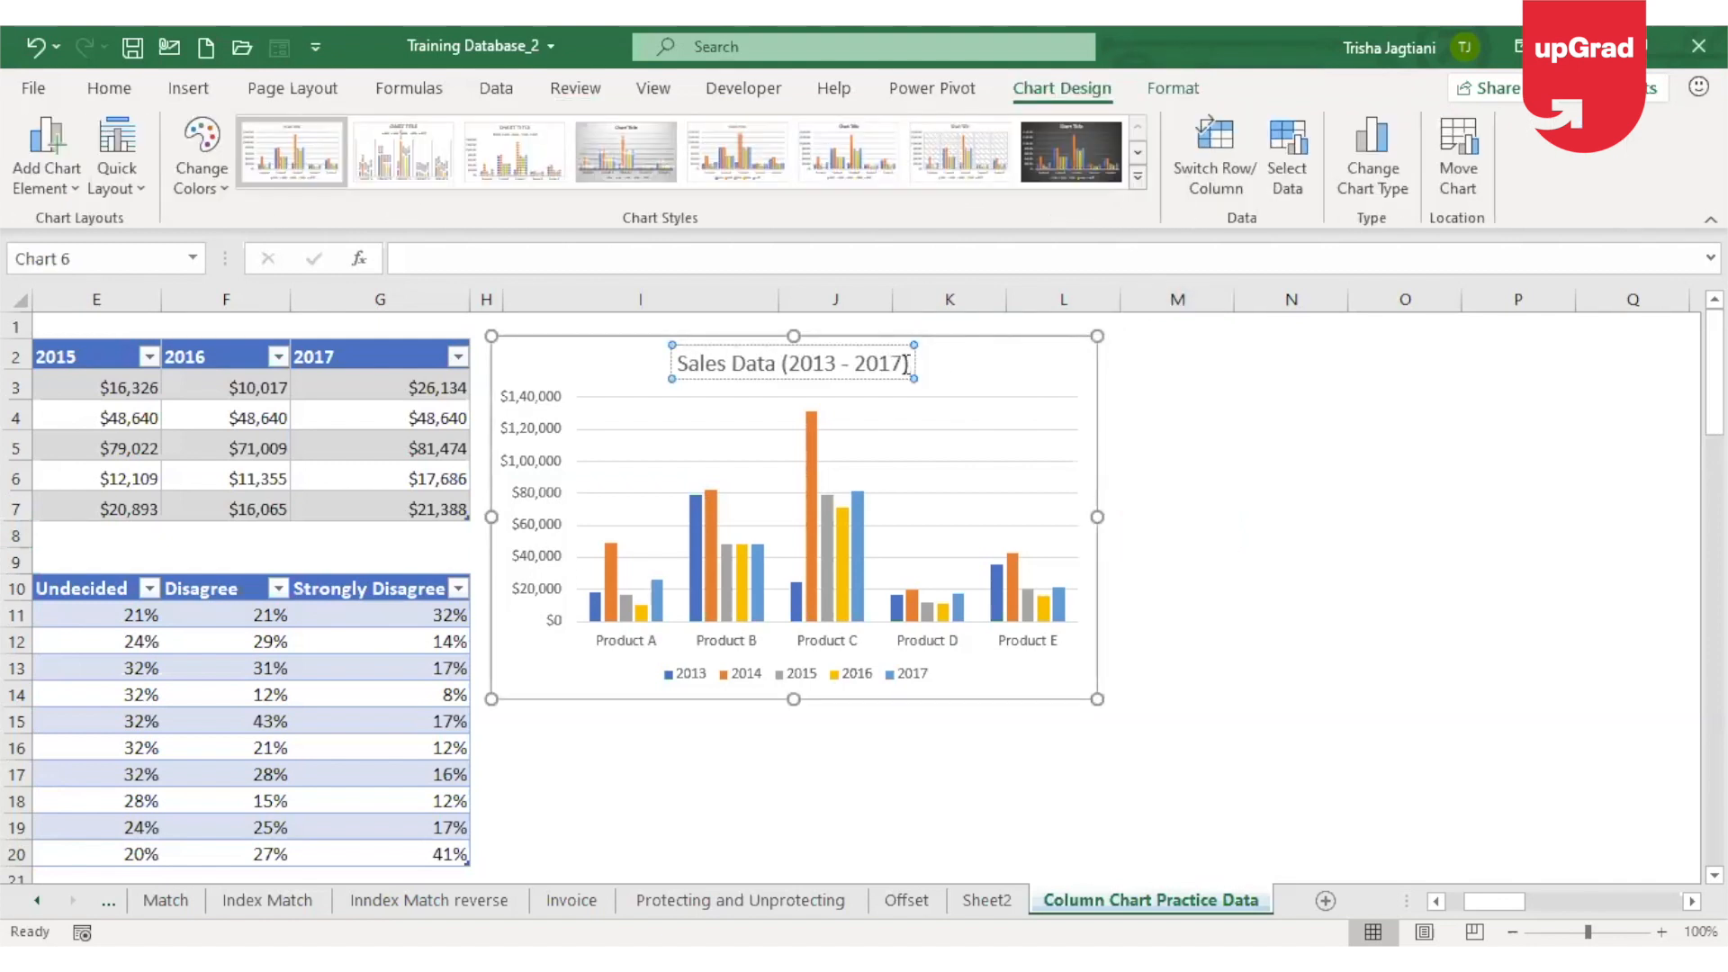
{"action": "left_click", "coordinate": [1079, 538]}
{"action": "left_click", "coordinate": [1065, 363]}
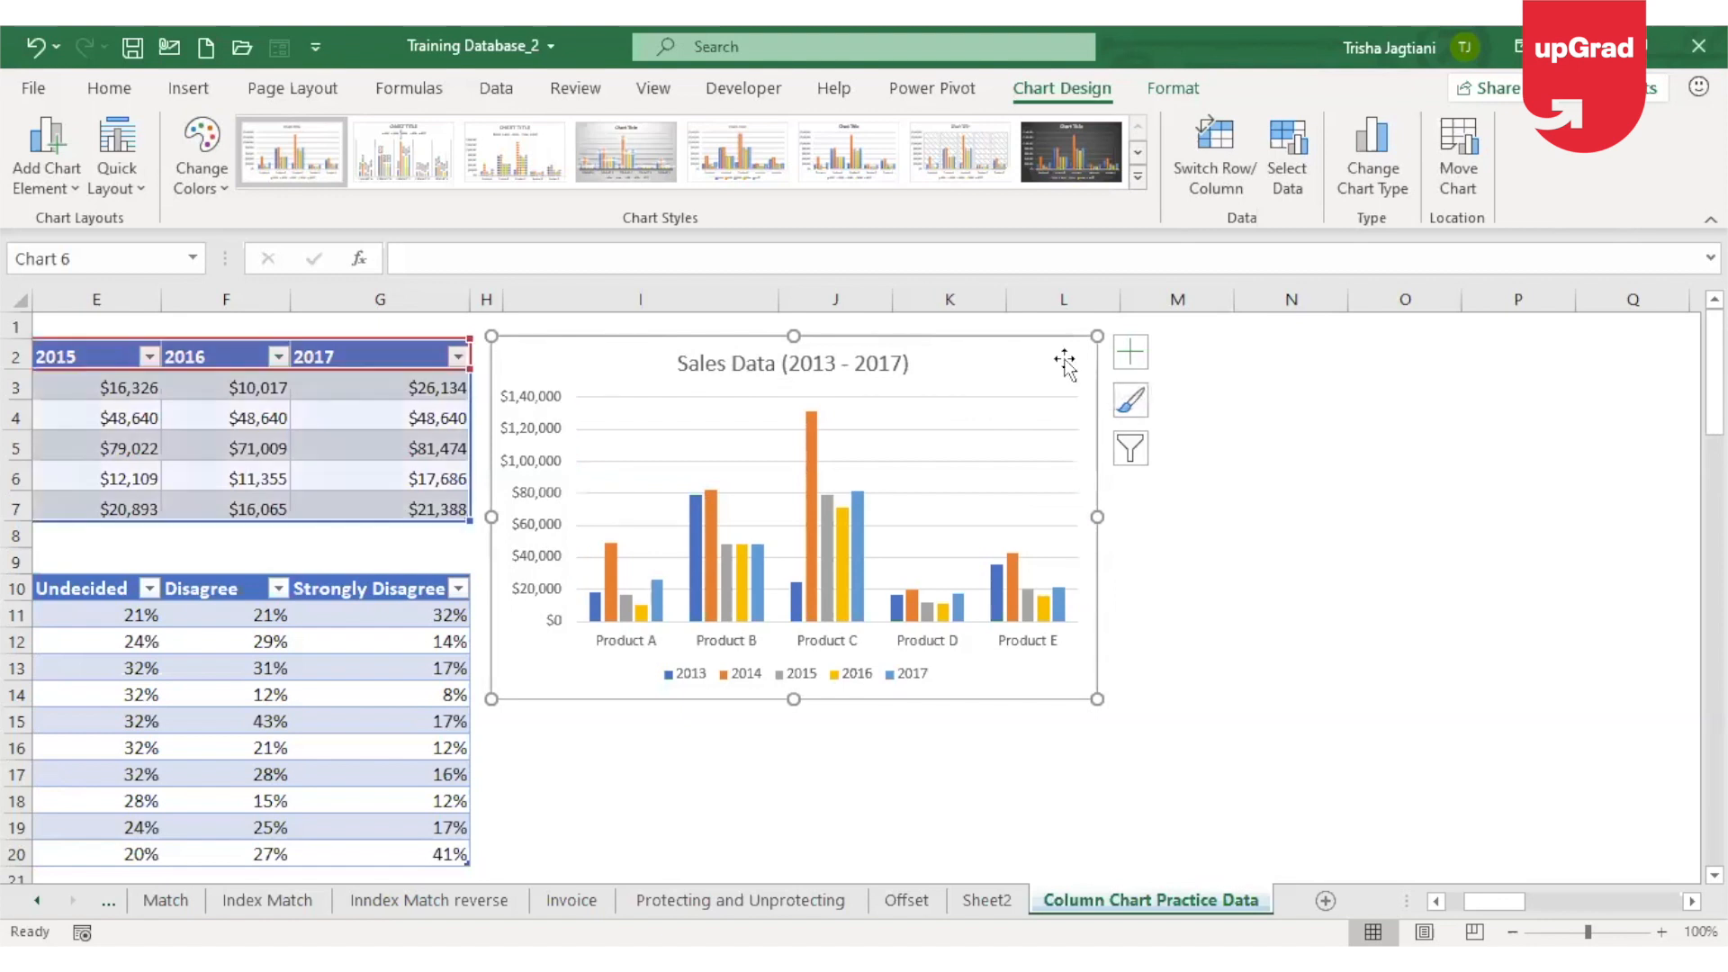
Apply the dark chart style with glowing outlined columns and widen the chart to column P.
{"action": "left_click", "coordinate": [1139, 176]}
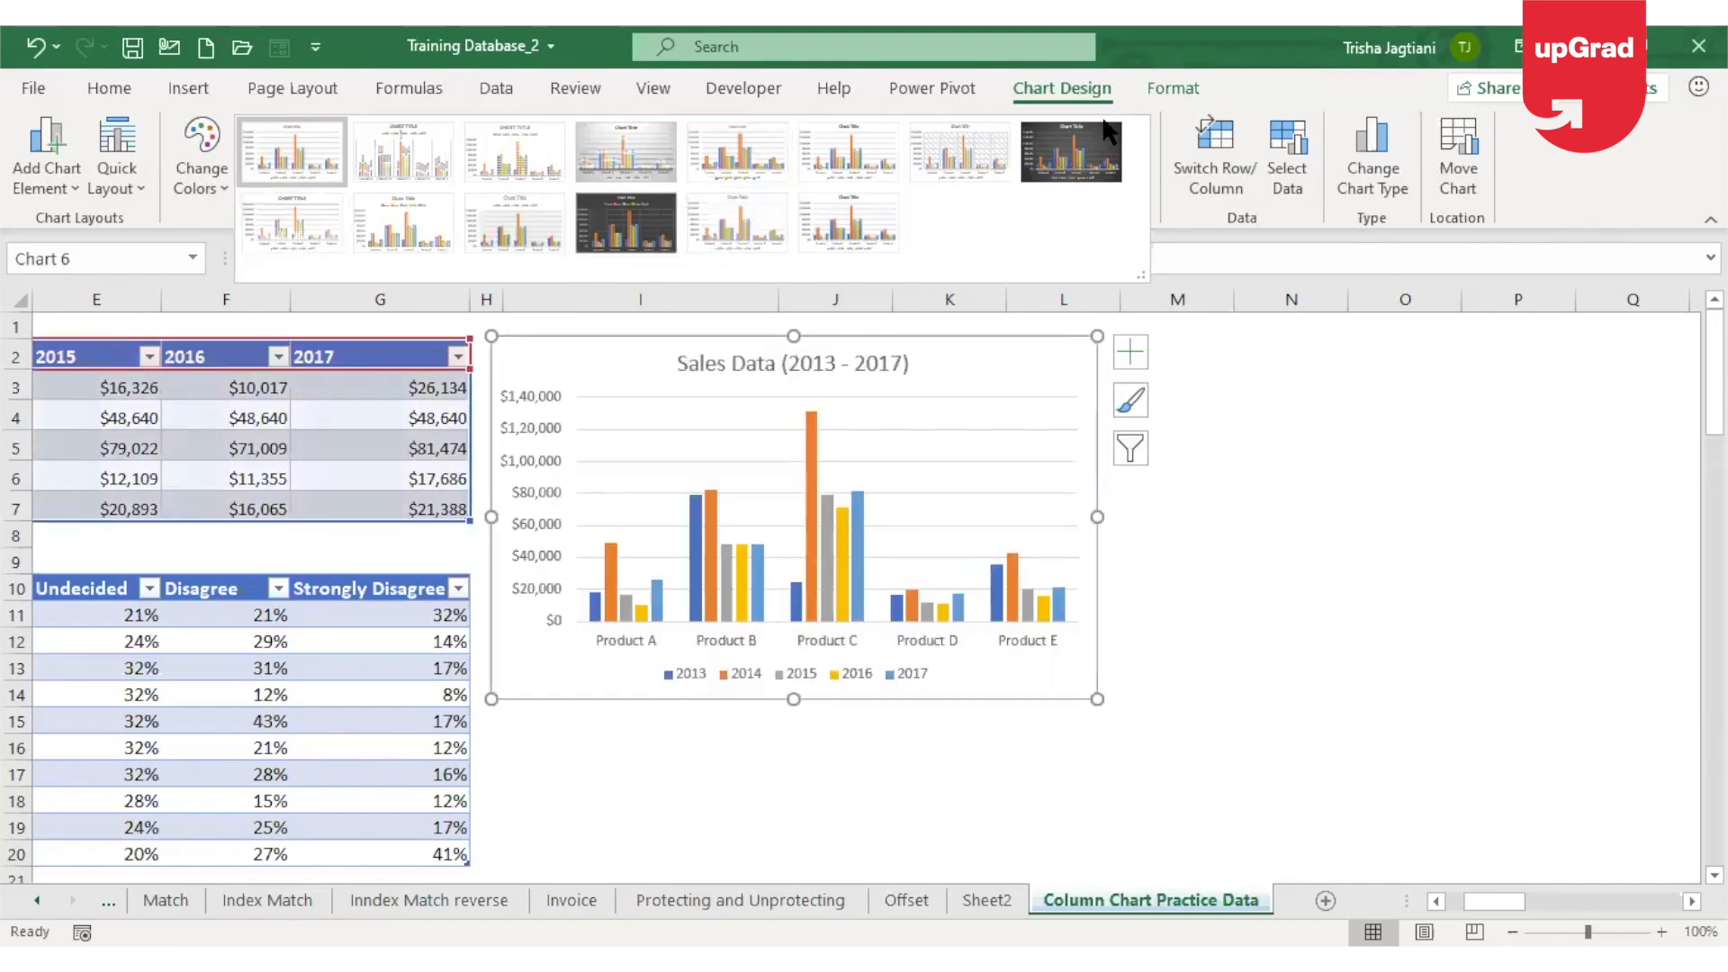
{"action": "left_click", "coordinate": [1060, 92]}
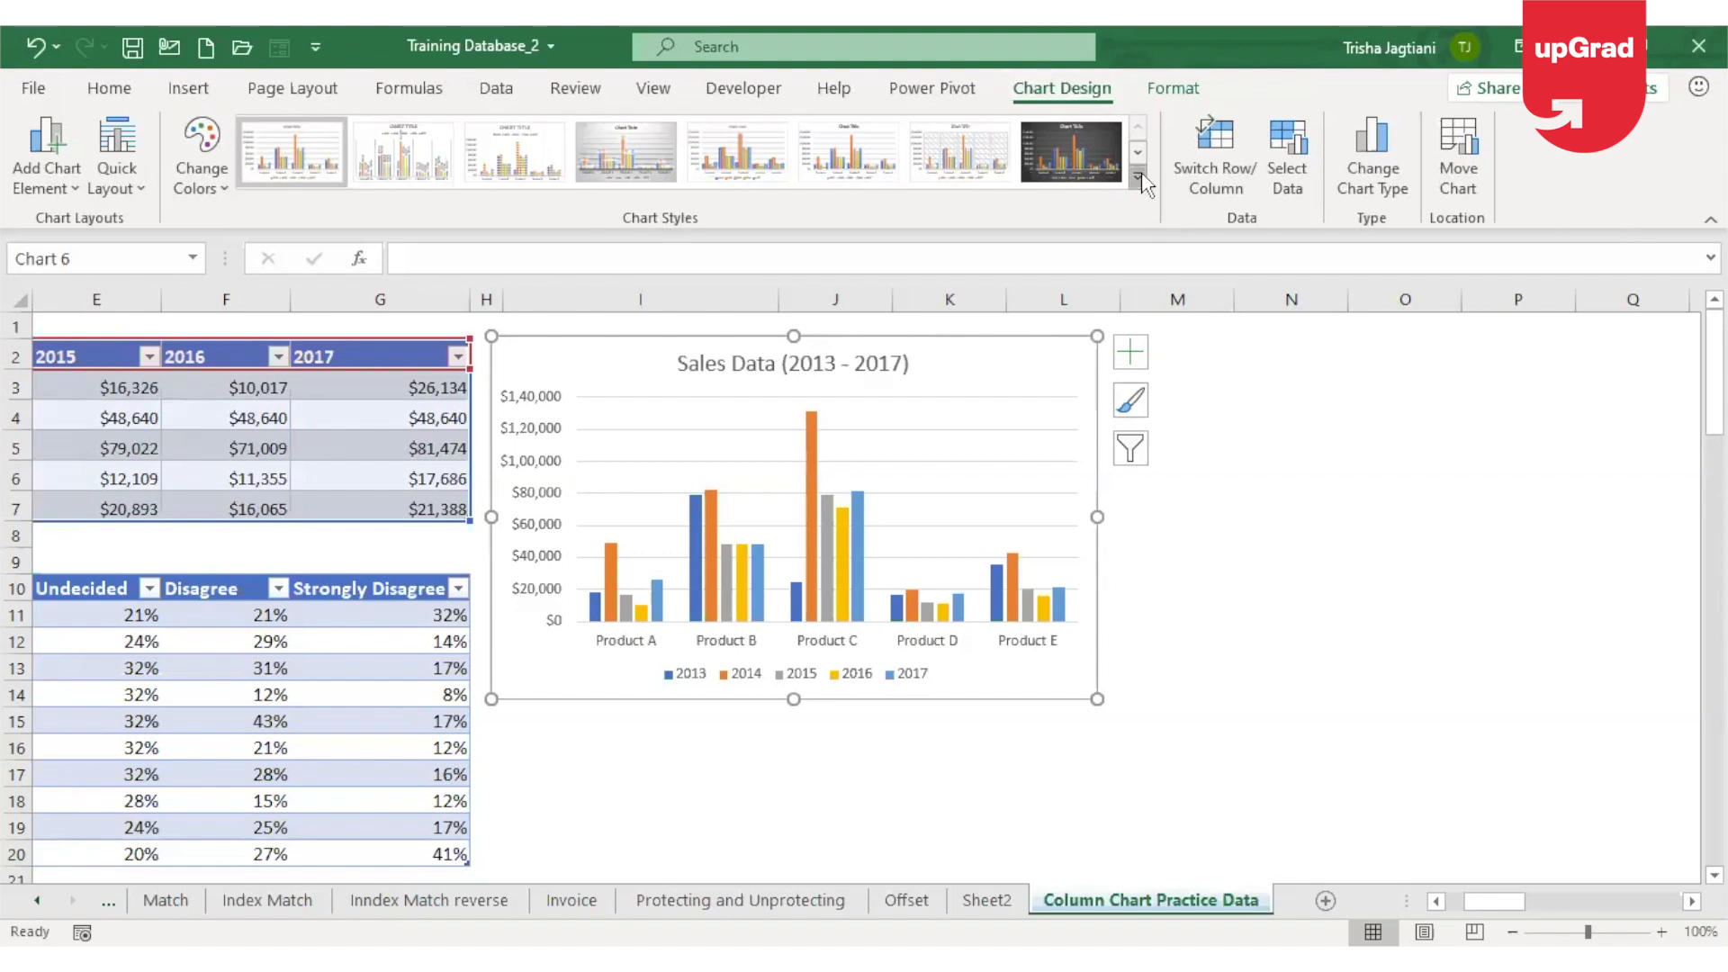
{"action": "left_click", "coordinate": [627, 170]}
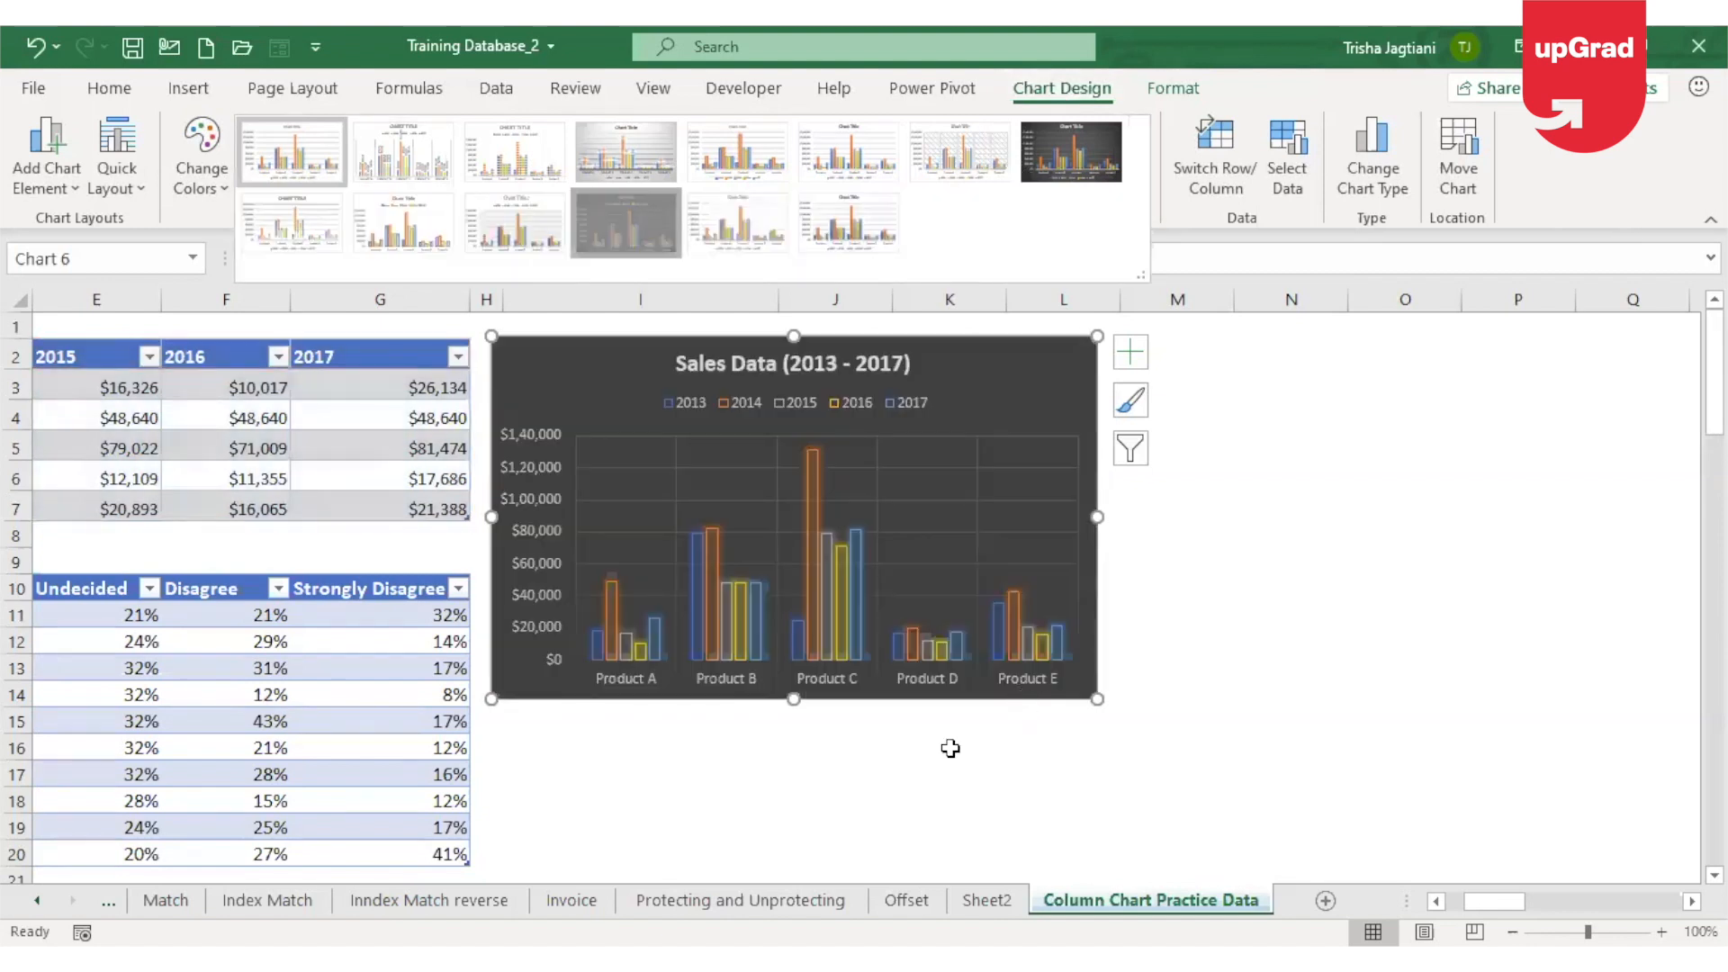
{"action": "left_click_drag", "start_coordinate": [1099, 520], "coordinate": [1499, 546]}
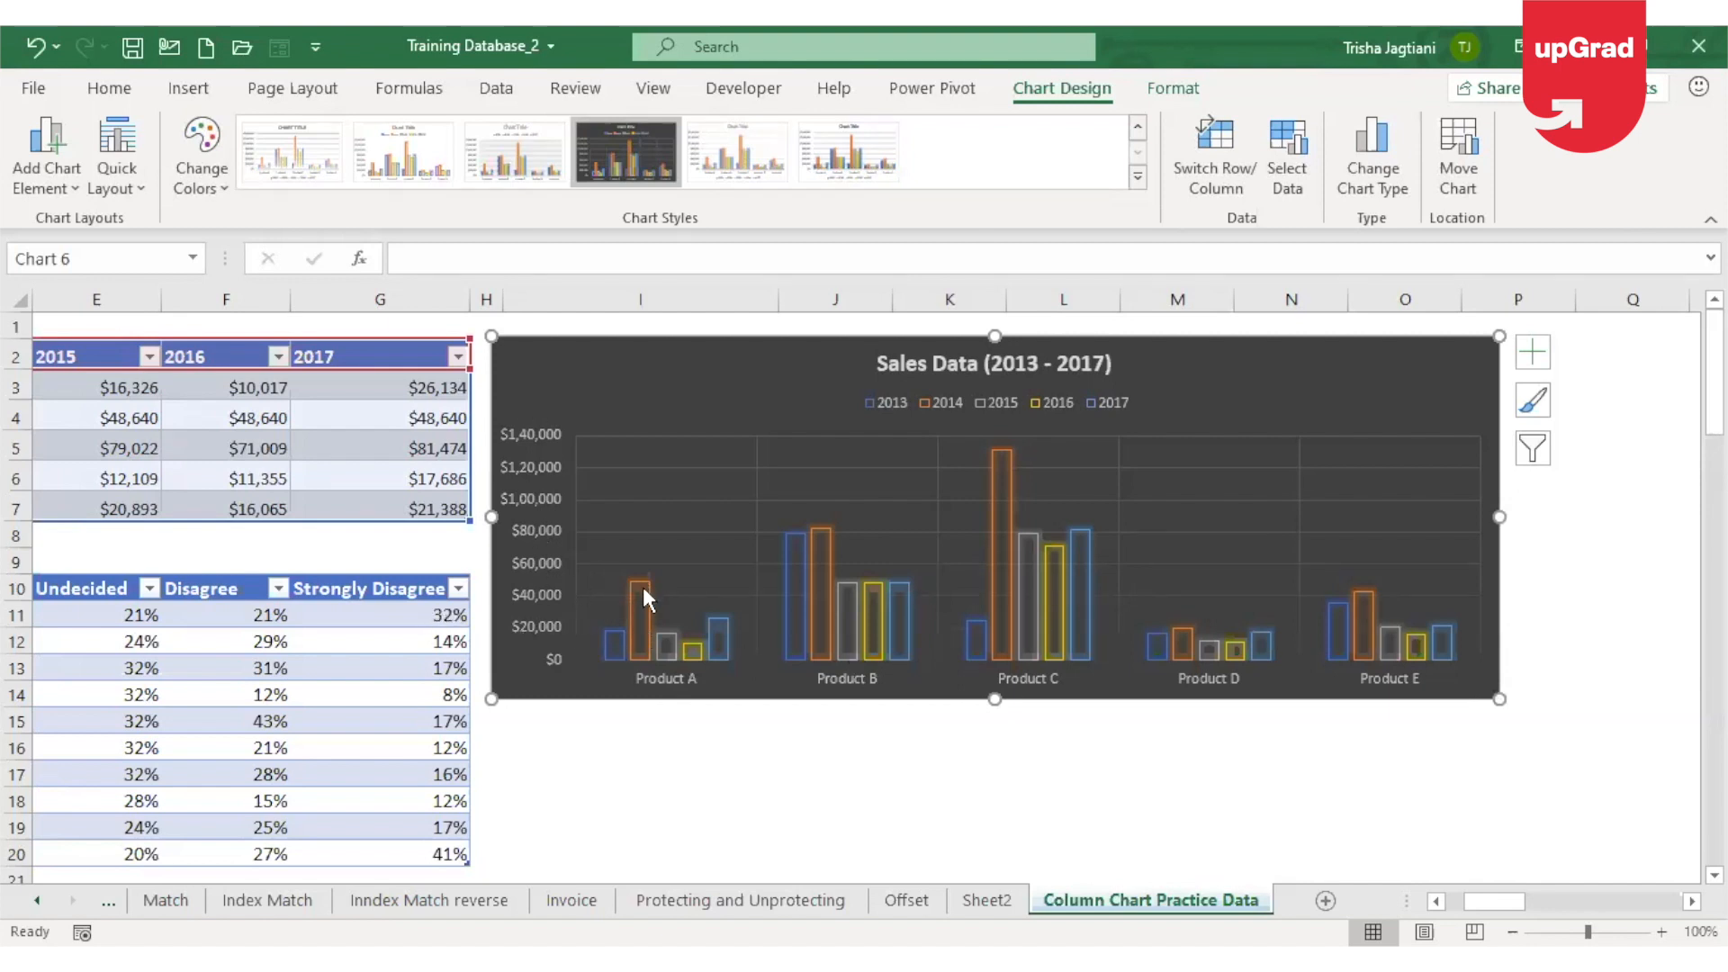
Inspect the Product A and Product B columns' values and review the list of chart elements.
{"action": "mouse_move", "coordinate": [645, 592]}
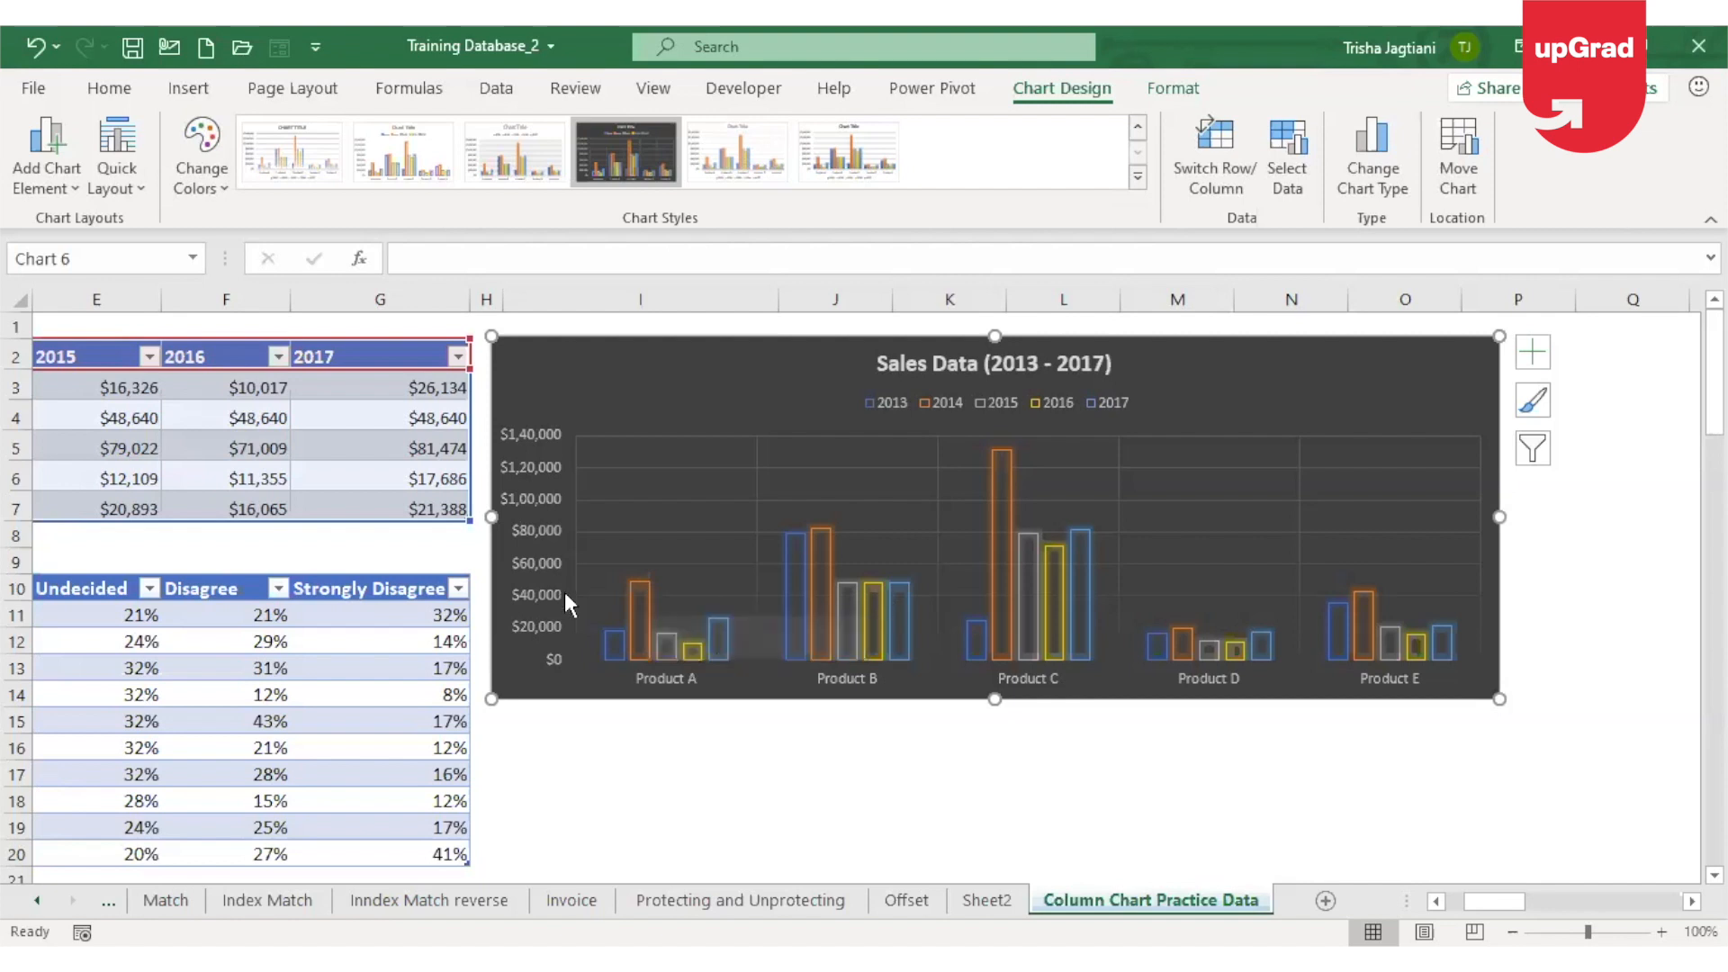
{"action": "mouse_move", "coordinate": [607, 642]}
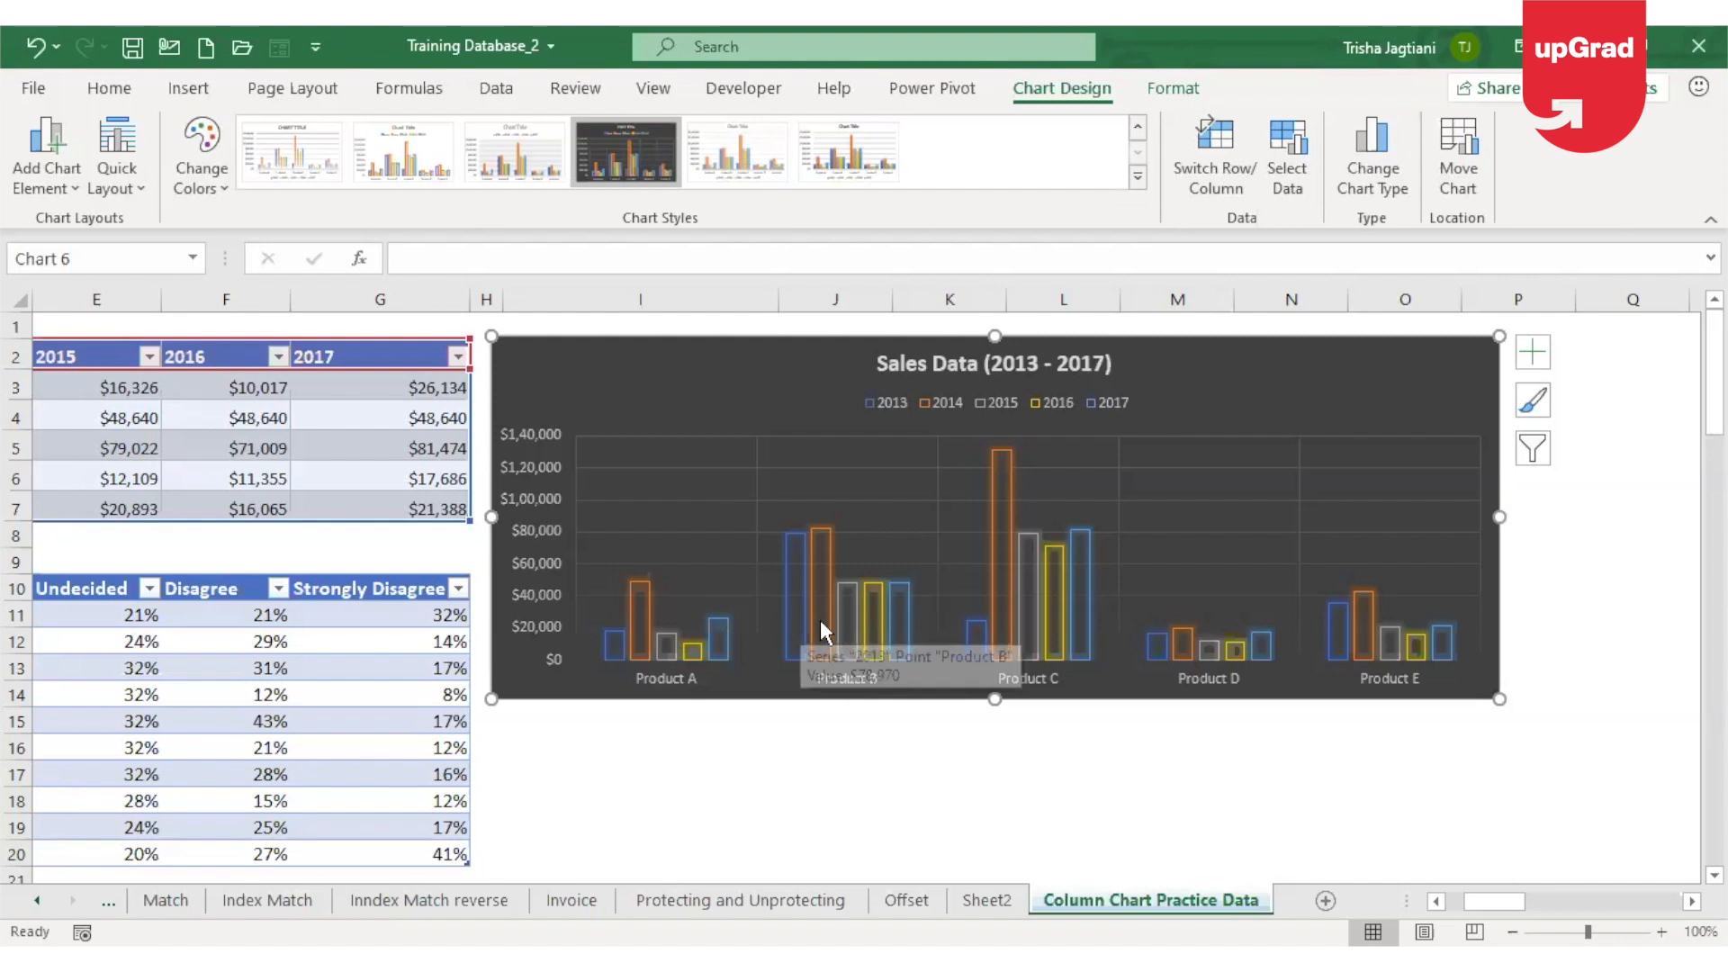
{"action": "mouse_move", "coordinate": [822, 621]}
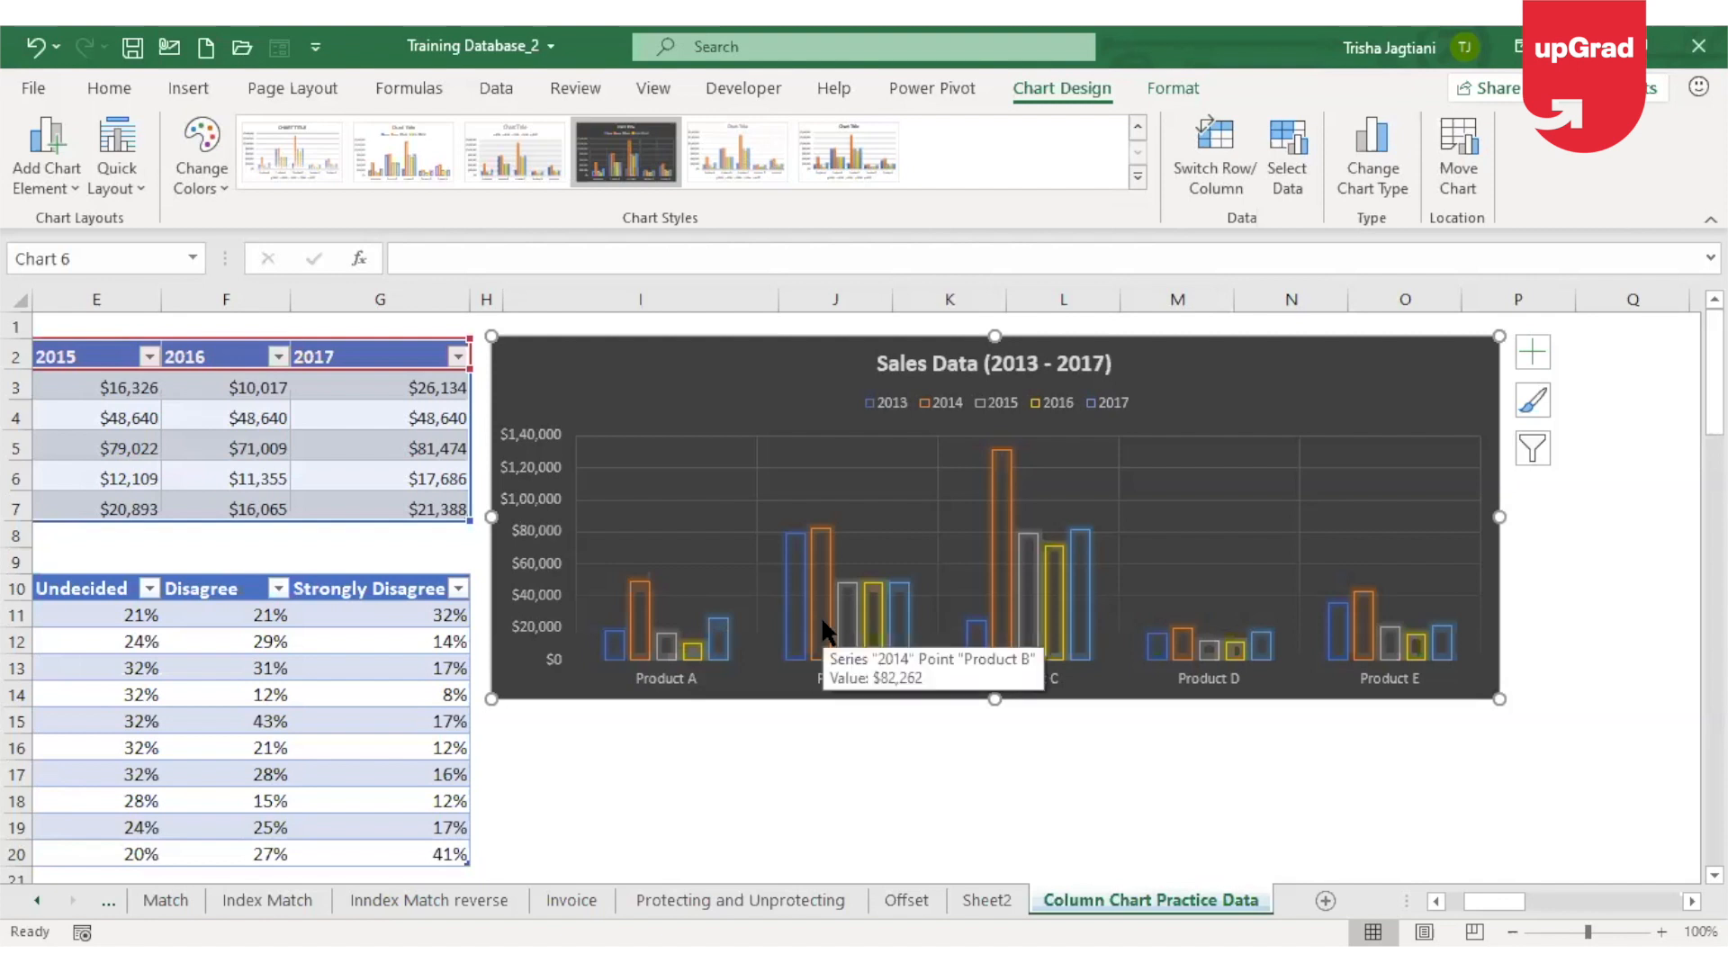
{"action": "left_click", "coordinate": [1531, 362]}
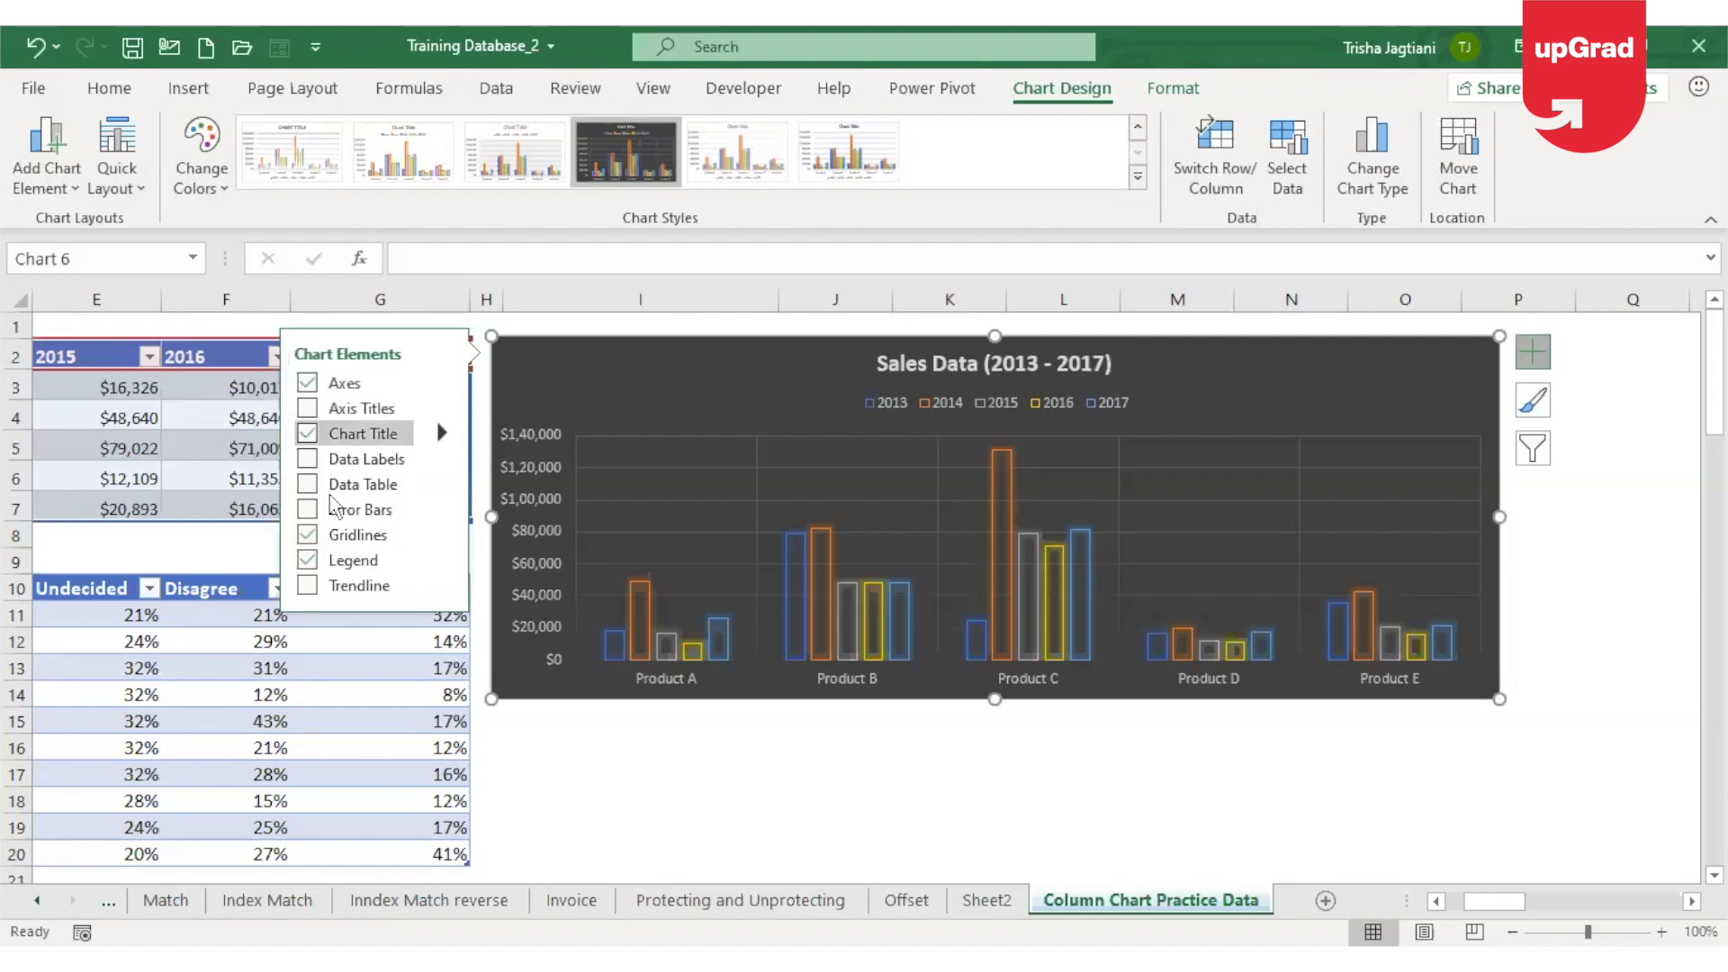
{"action": "left_click", "coordinate": [1423, 521]}
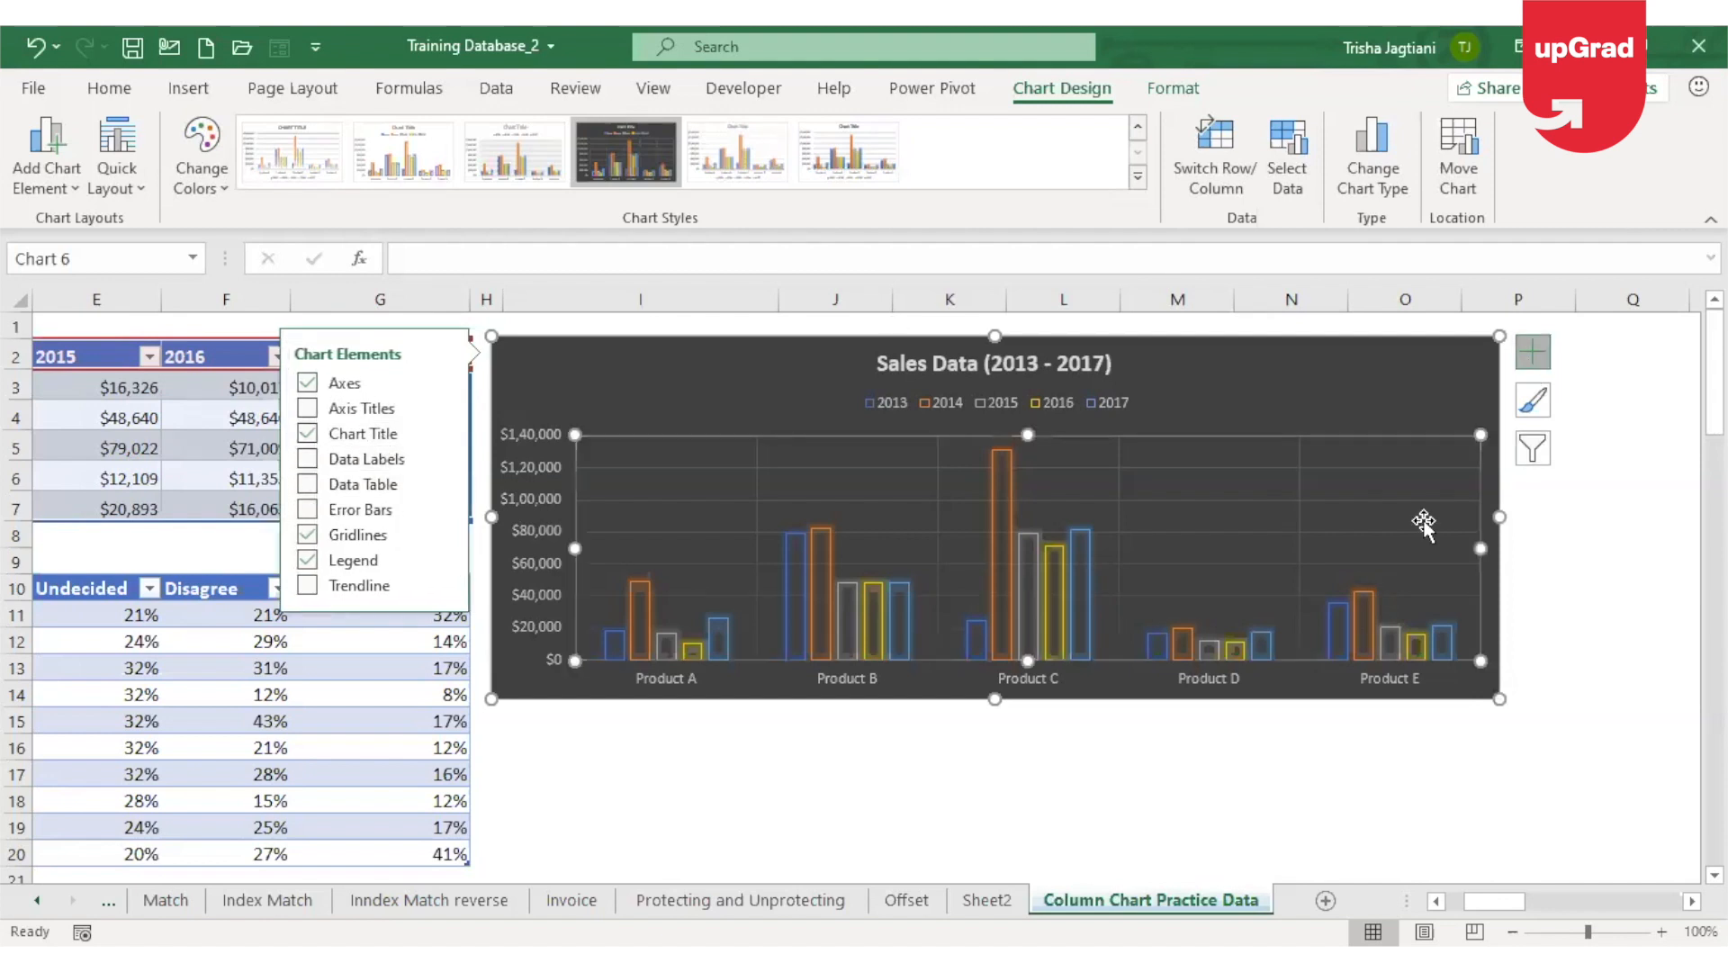
{"action": "left_click", "coordinate": [1366, 359]}
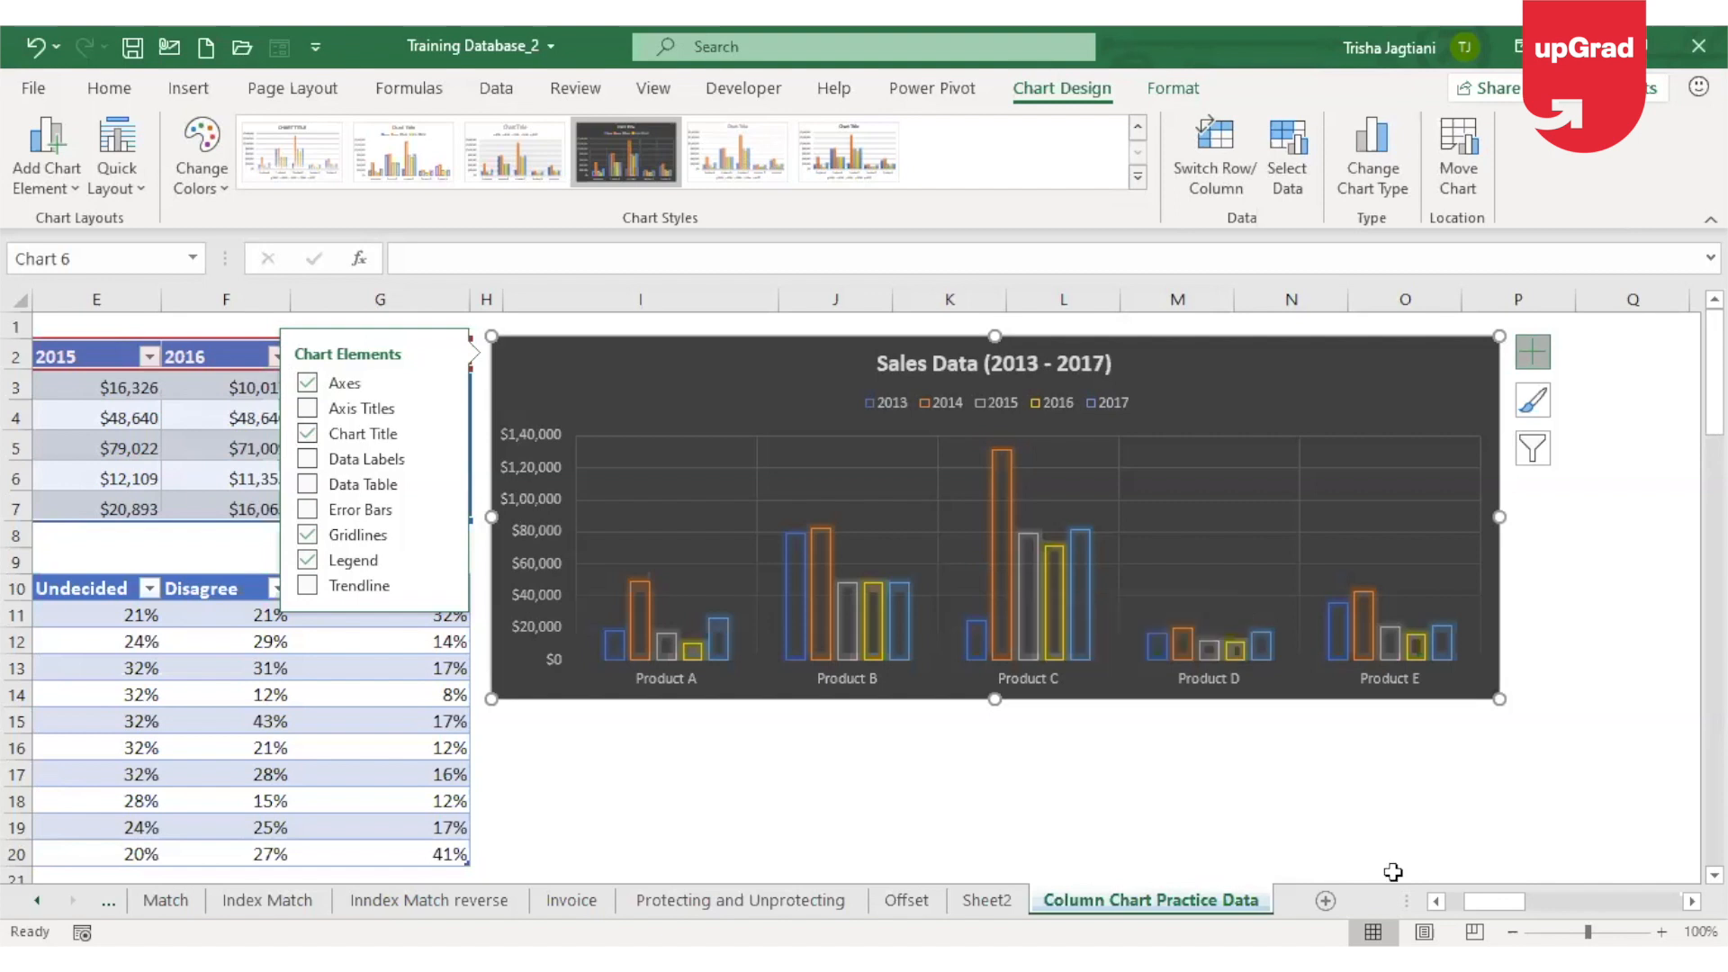
{"action": "left_click", "coordinate": [1426, 827]}
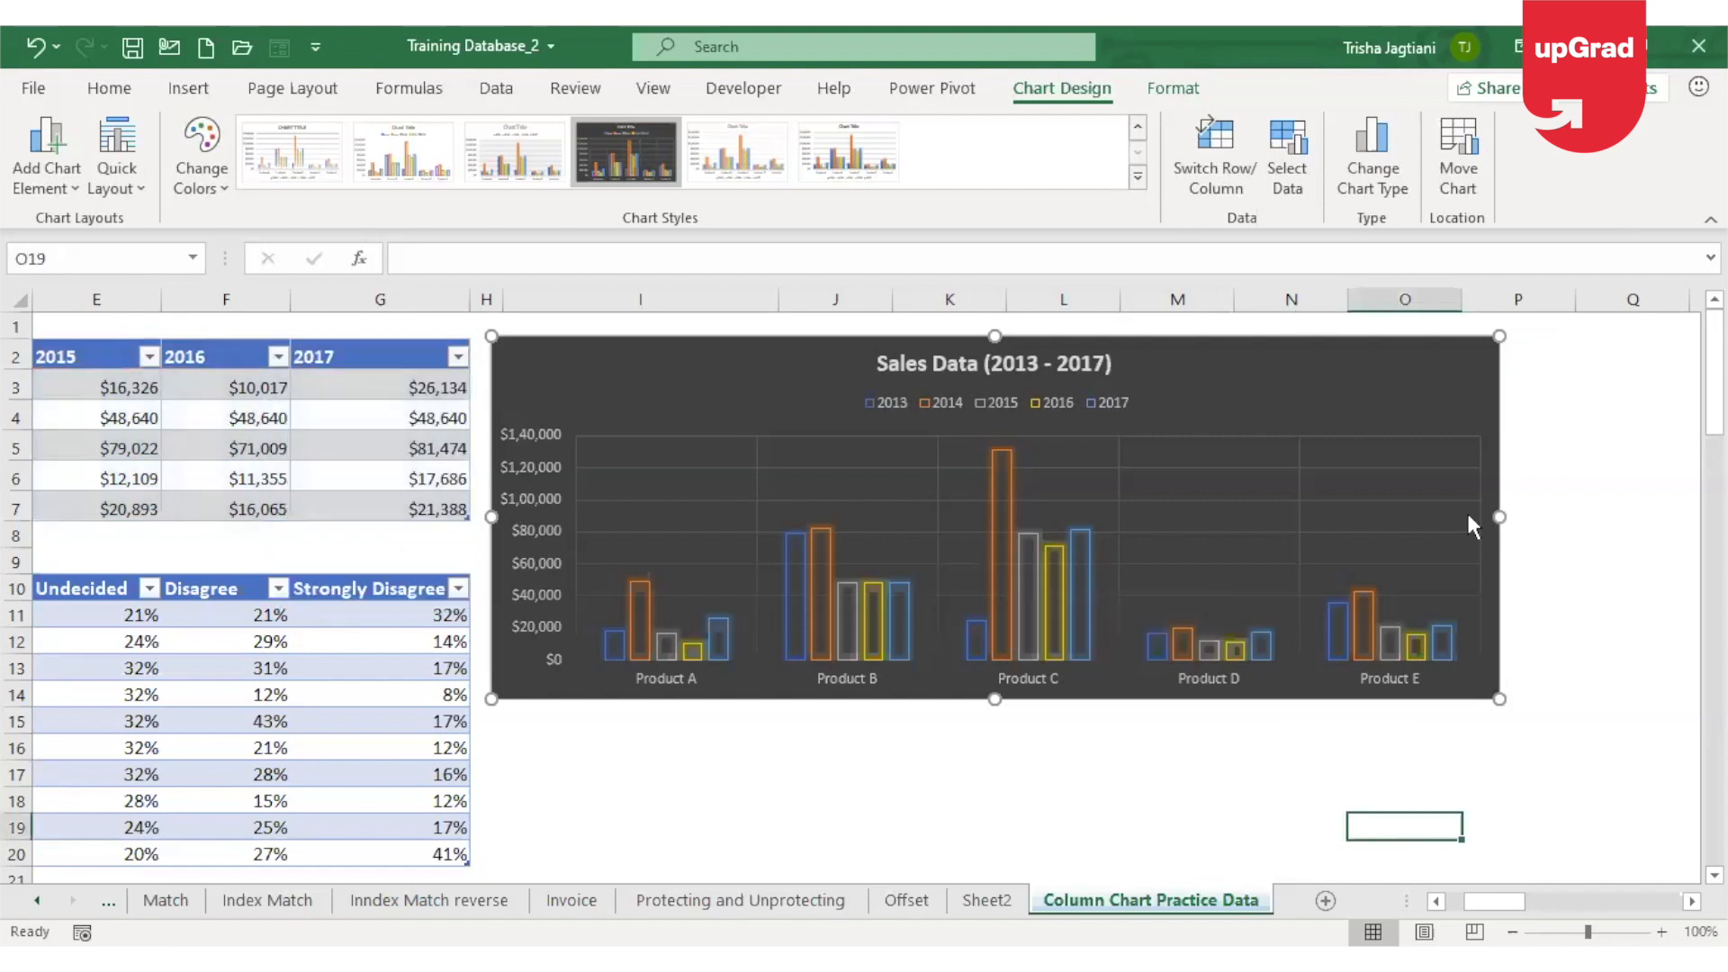
{"action": "left_click", "coordinate": [1418, 365]}
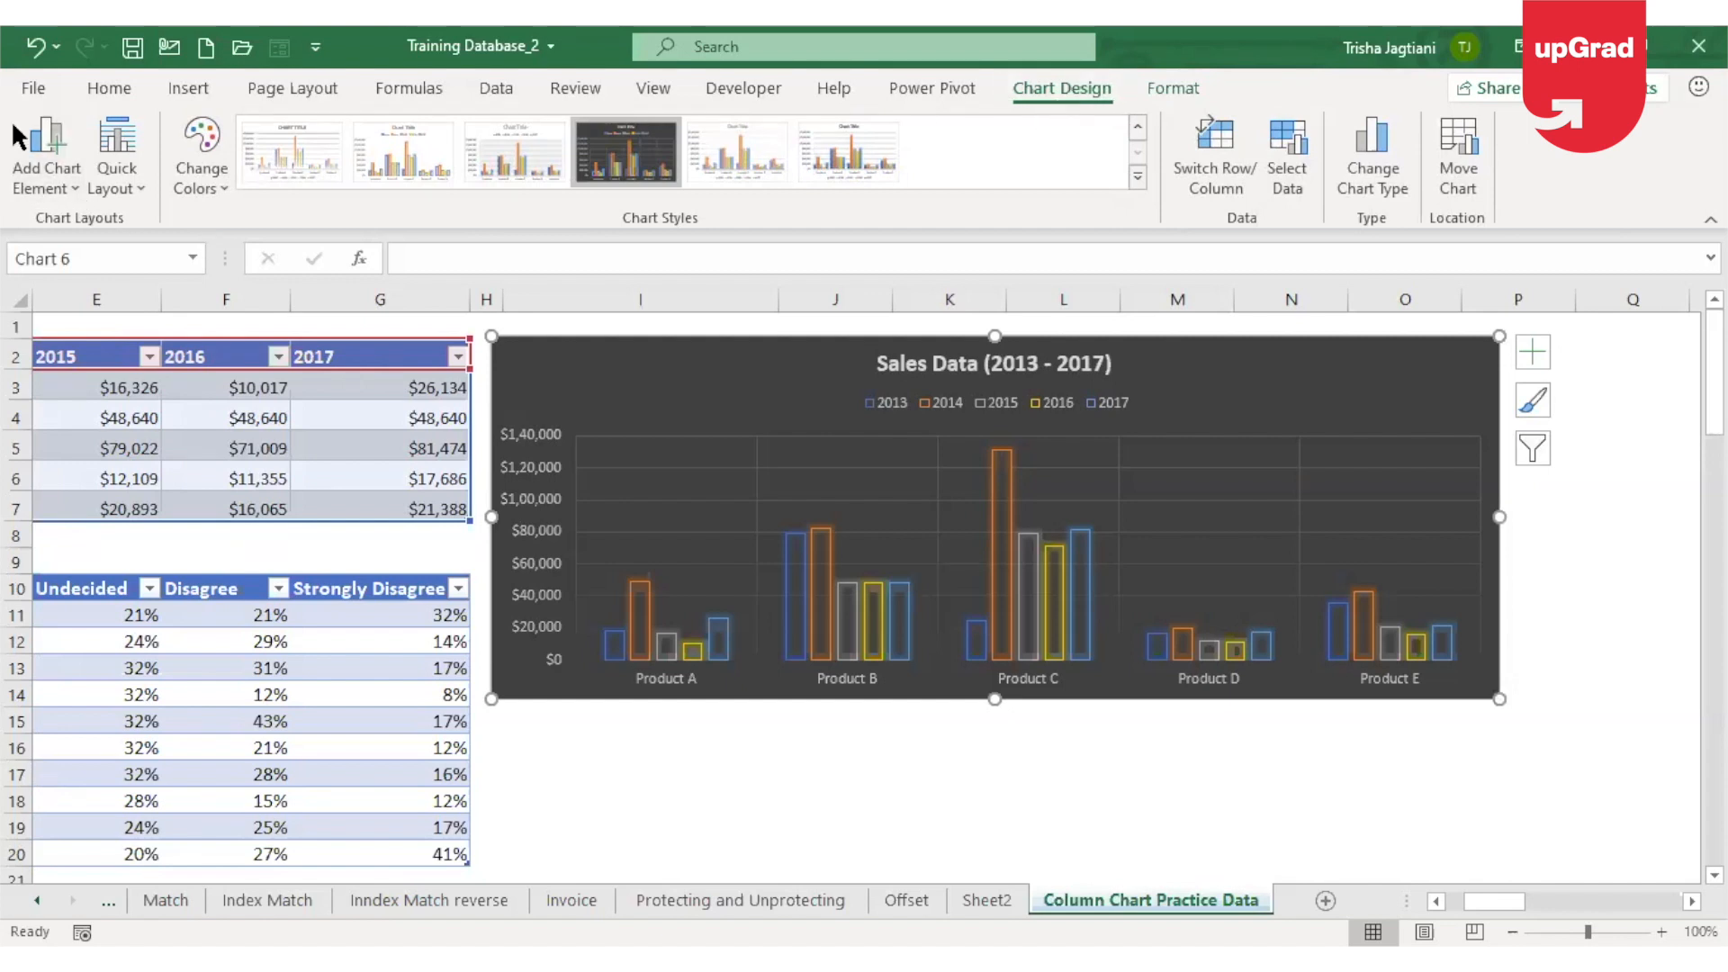
Preview the data label options for the chart, including Data Callout, without applying any.
{"action": "left_click", "coordinate": [52, 173]}
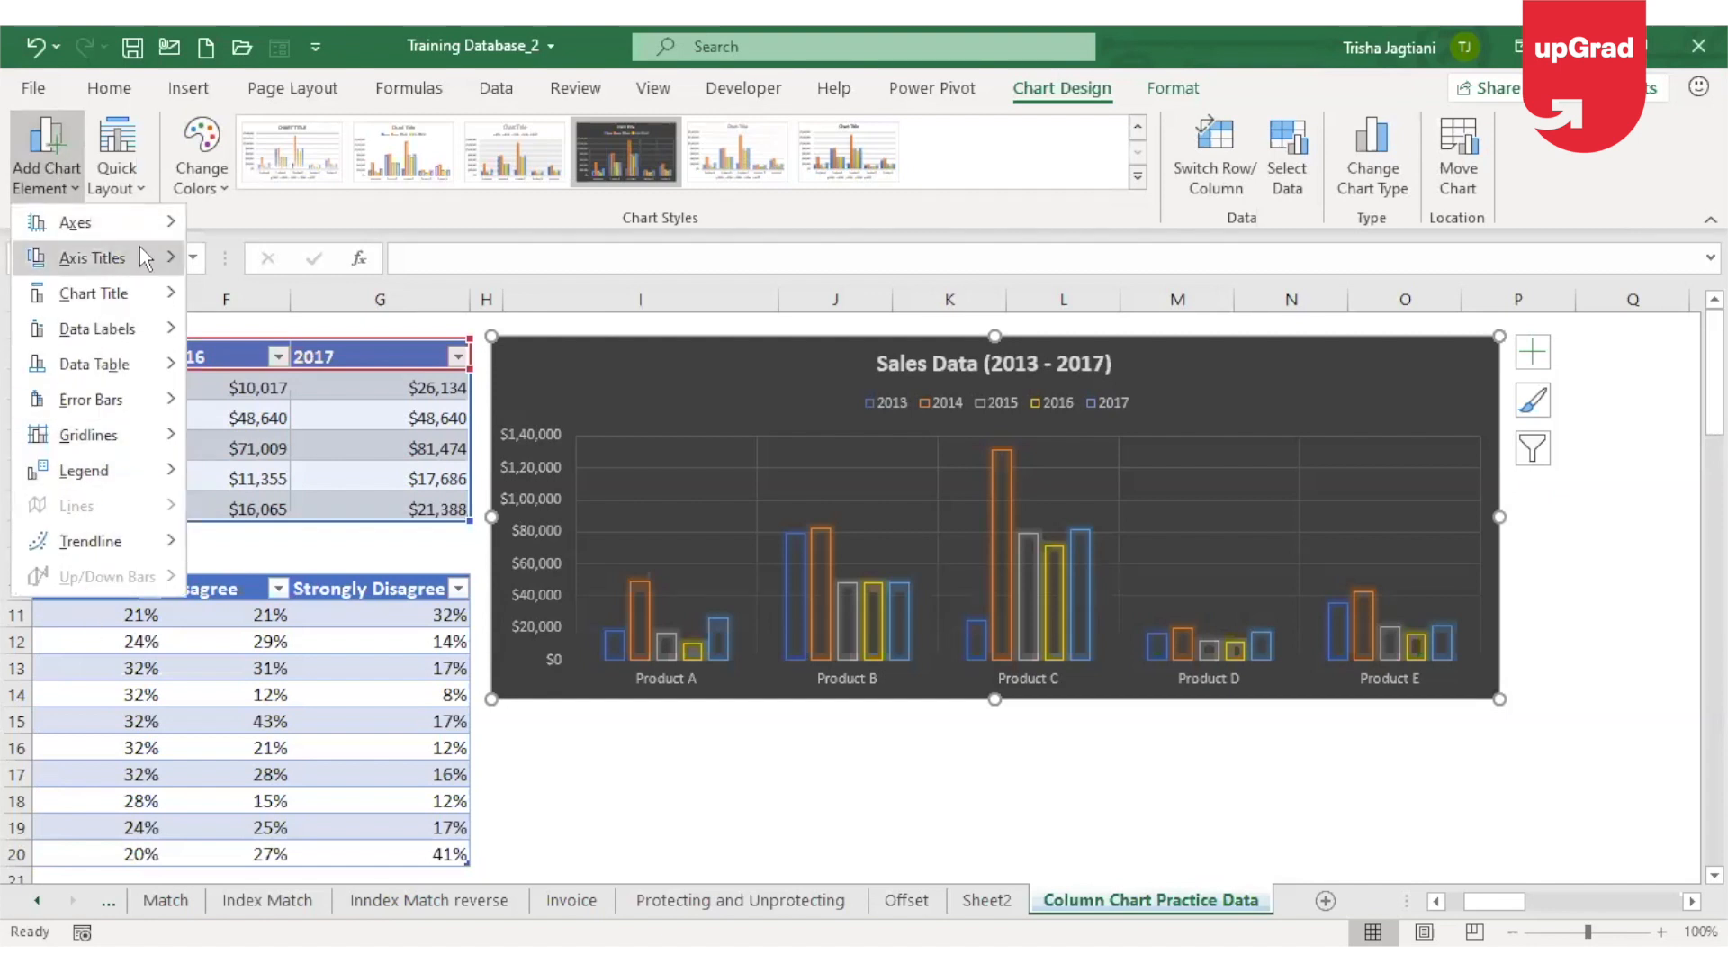
{"action": "mouse_move", "coordinate": [99, 329]}
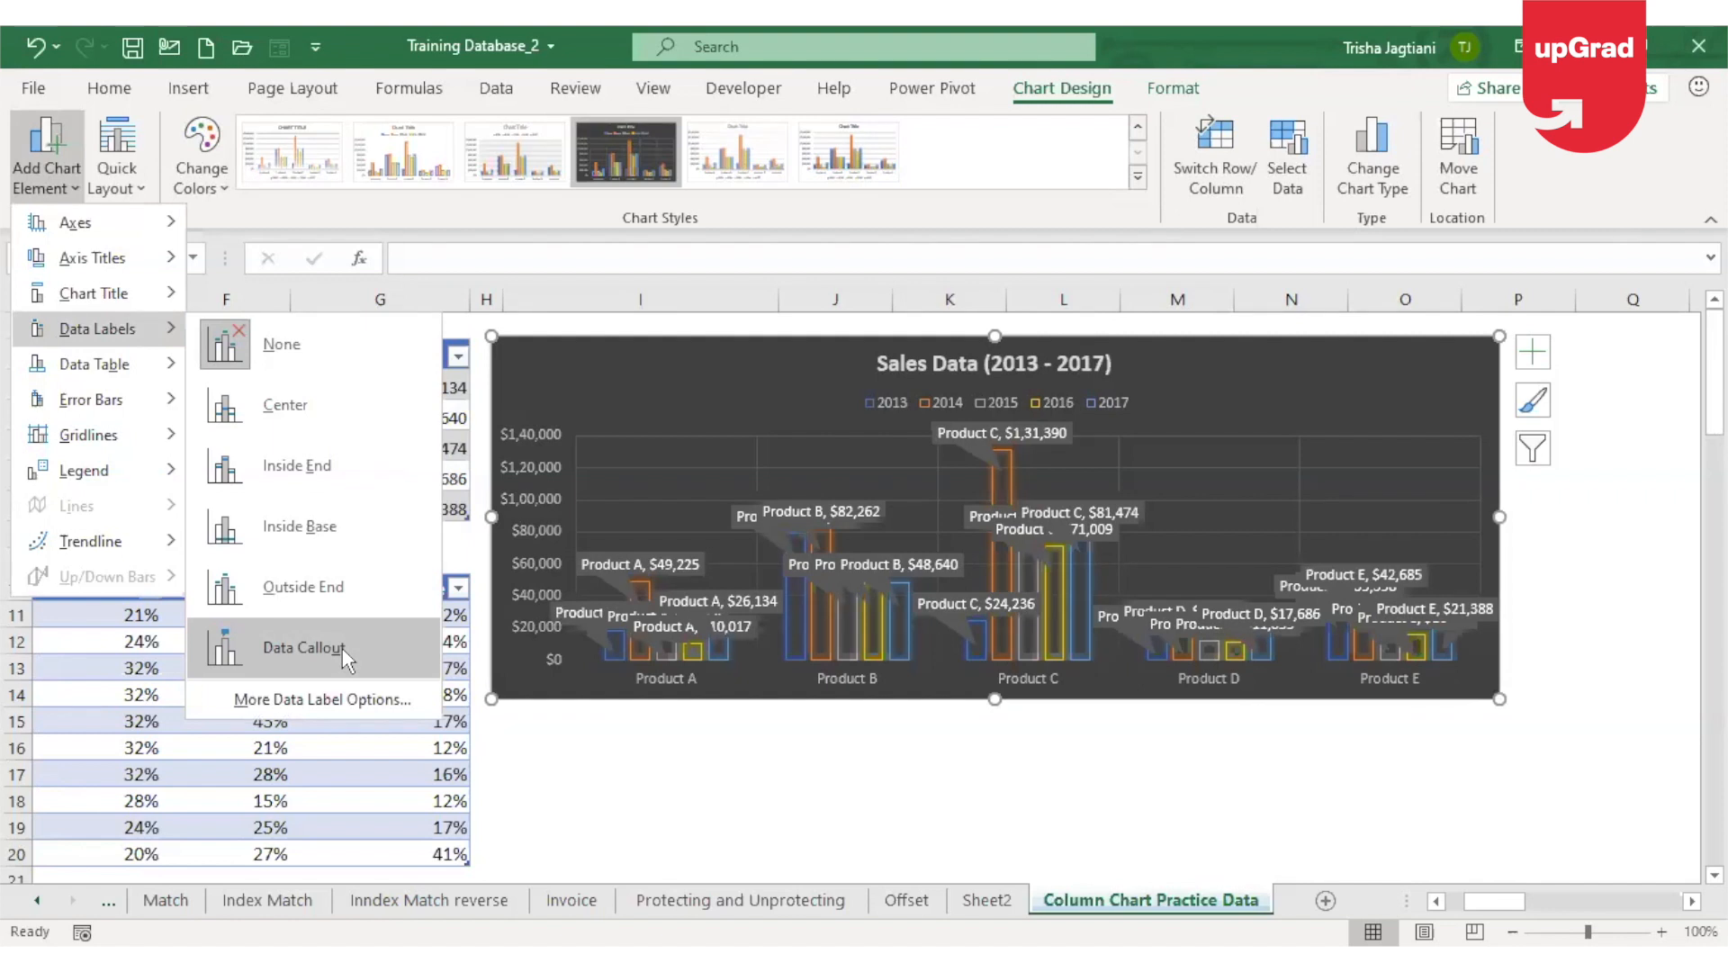
{"action": "left_click", "coordinate": [1532, 356]}
{"action": "left_click", "coordinate": [1532, 356]}
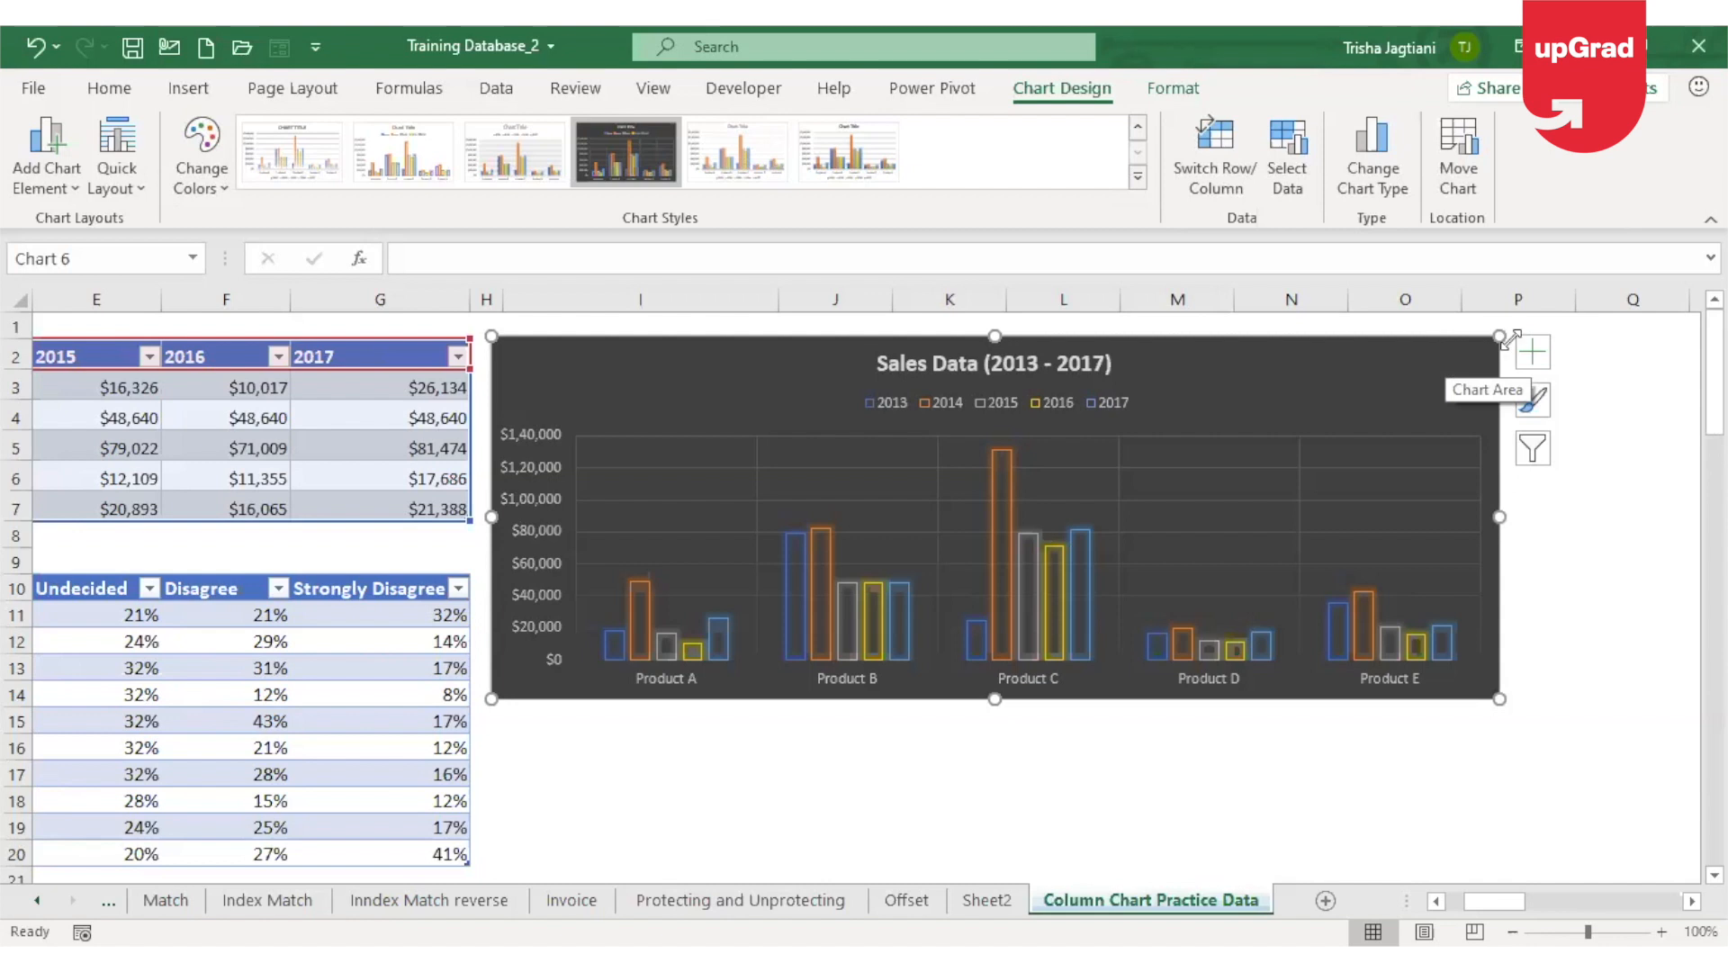
Add data labels to the chart's columns and widen the chart to column R.
{"action": "left_click", "coordinate": [1534, 353]}
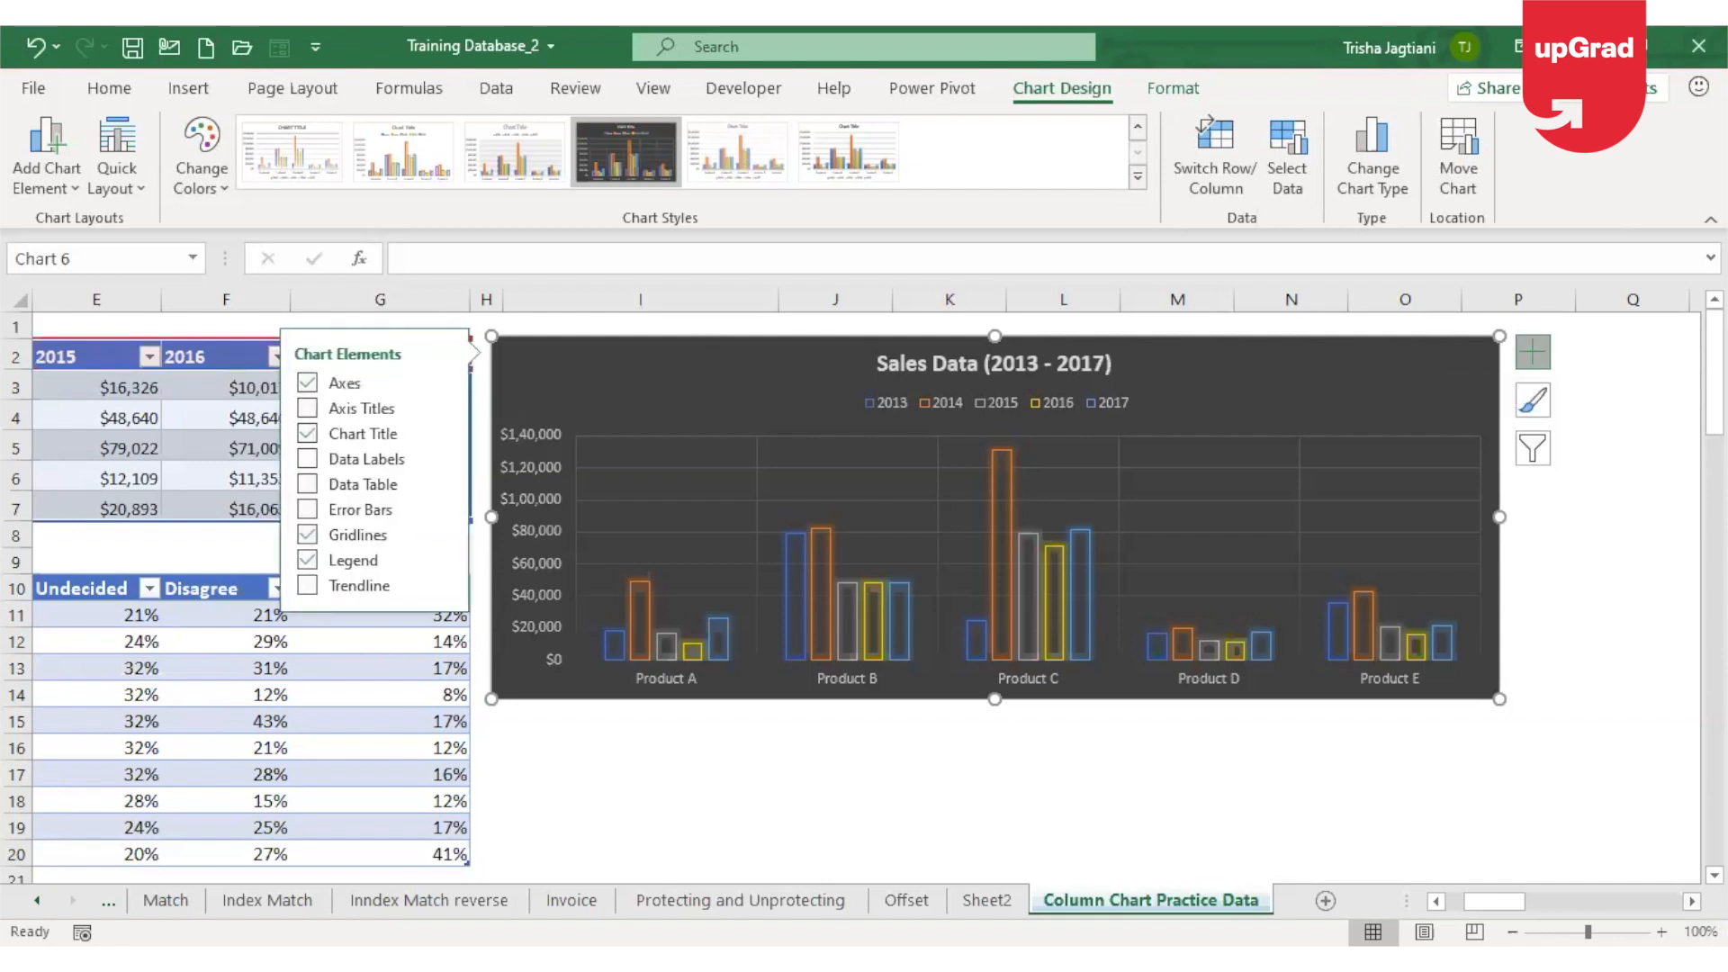
{"action": "scroll", "coordinate": [994, 558], "scroll_direction": "right", "scroll_amount": 3}
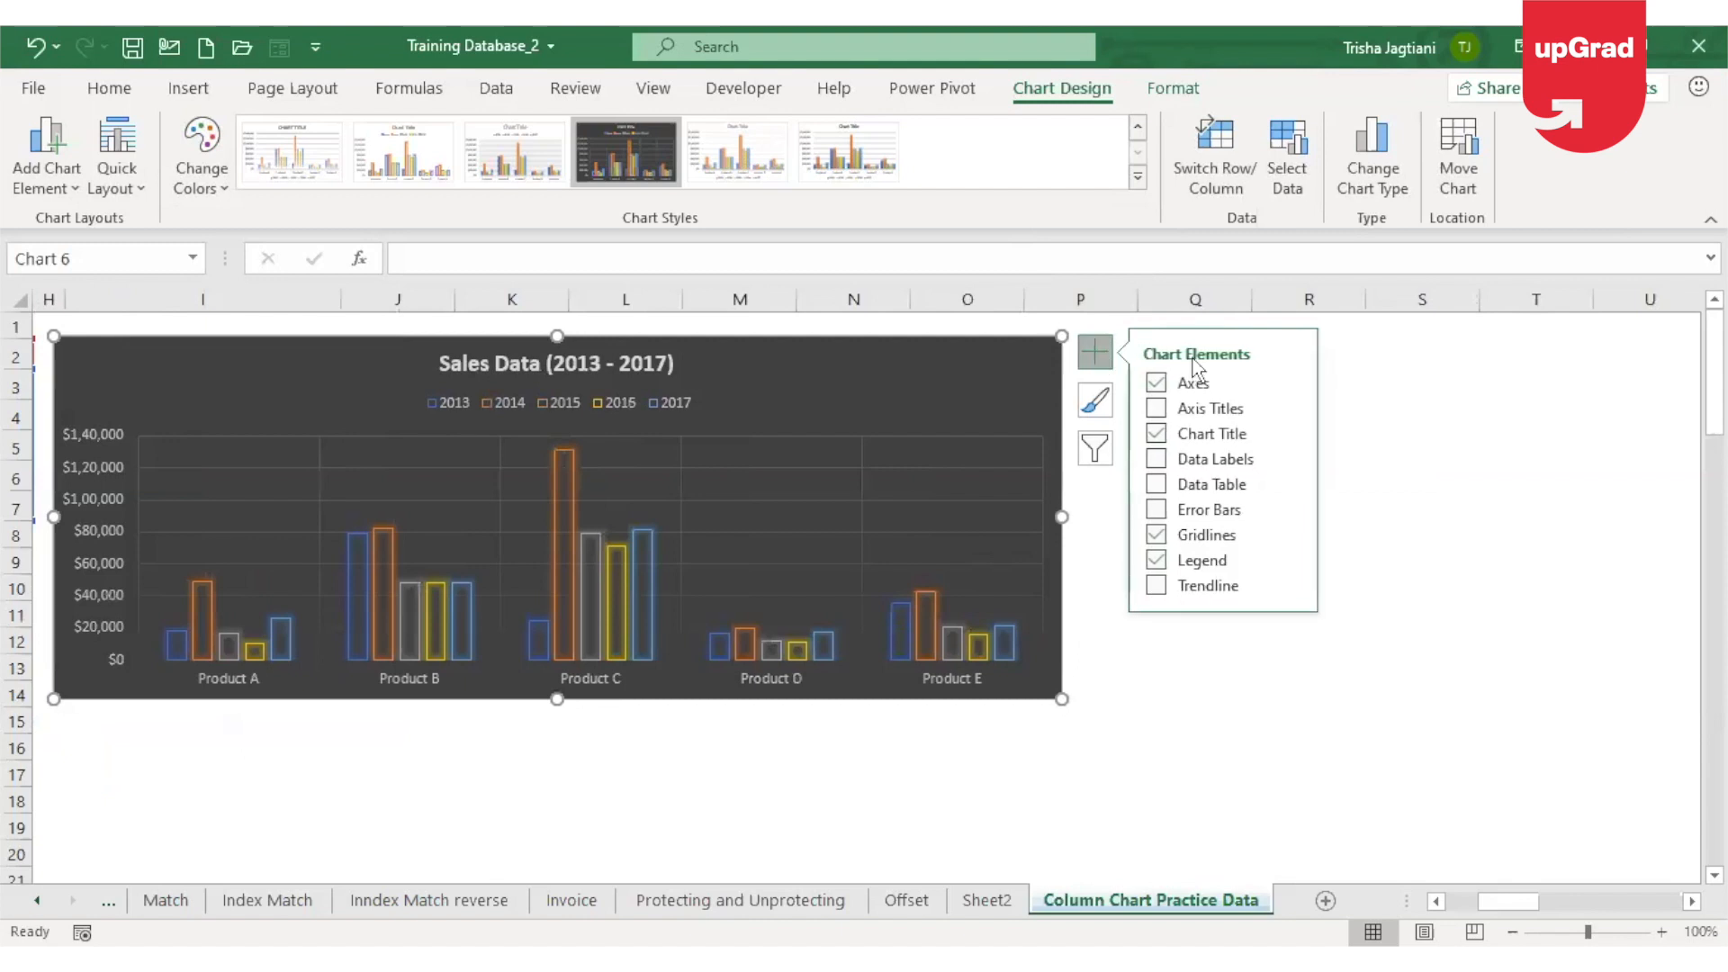
{"action": "left_click", "coordinate": [1155, 460]}
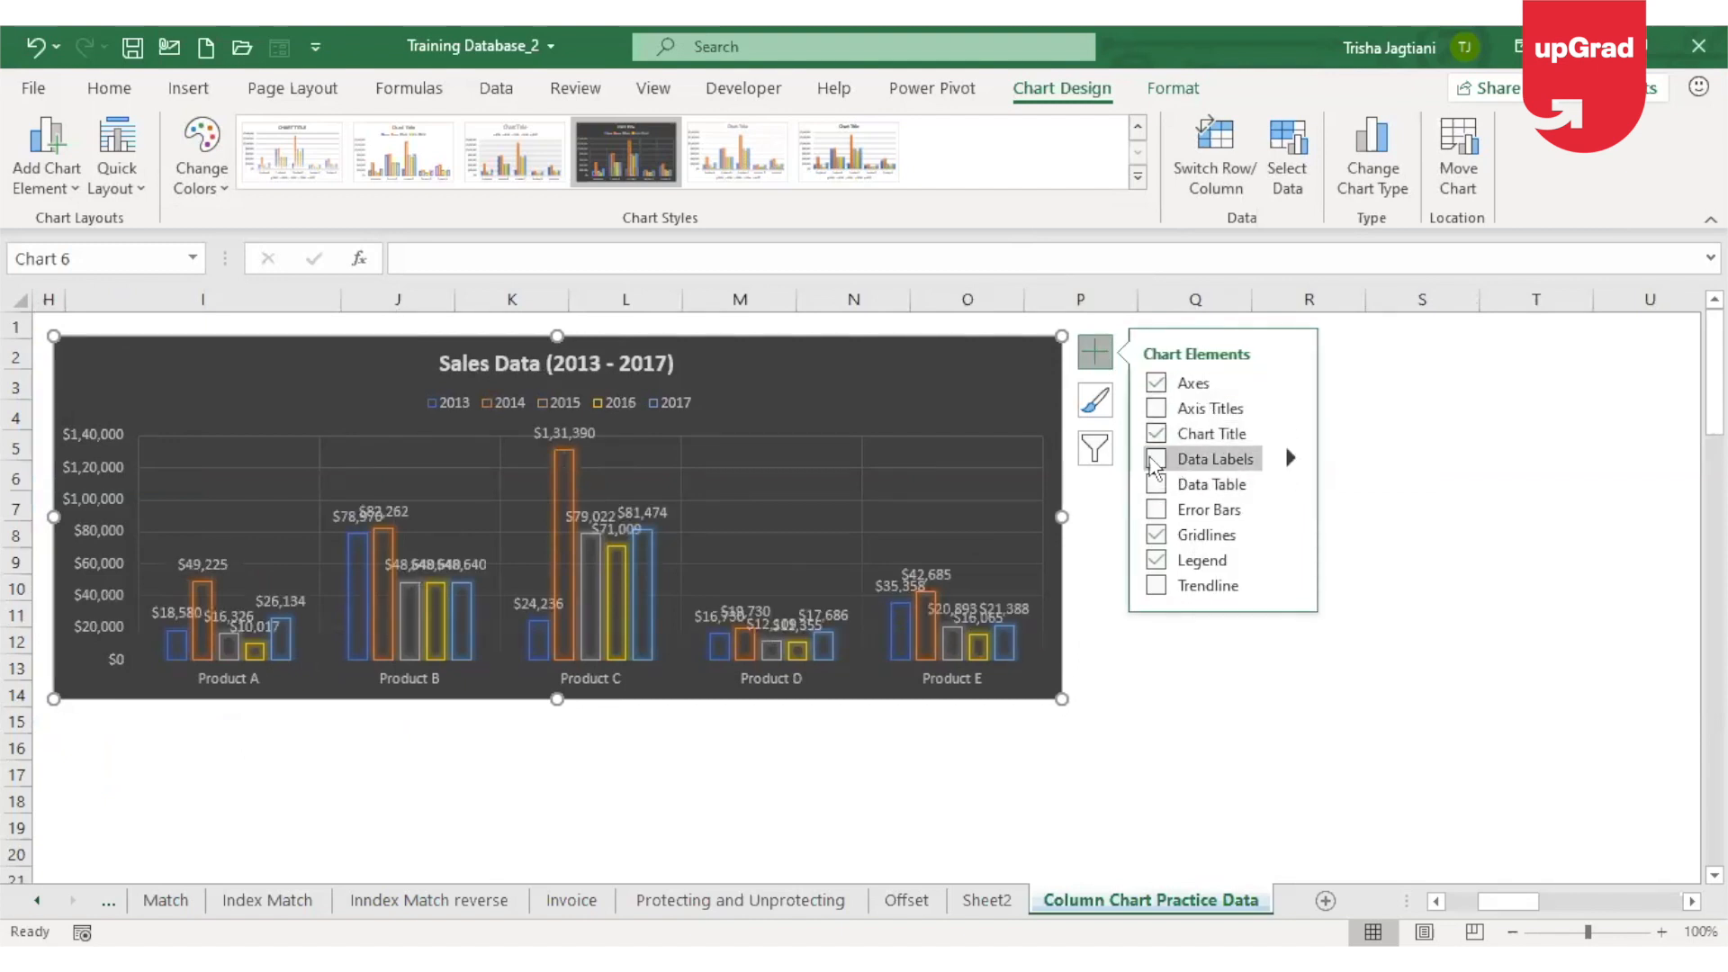
{"action": "left_click", "coordinate": [1155, 460]}
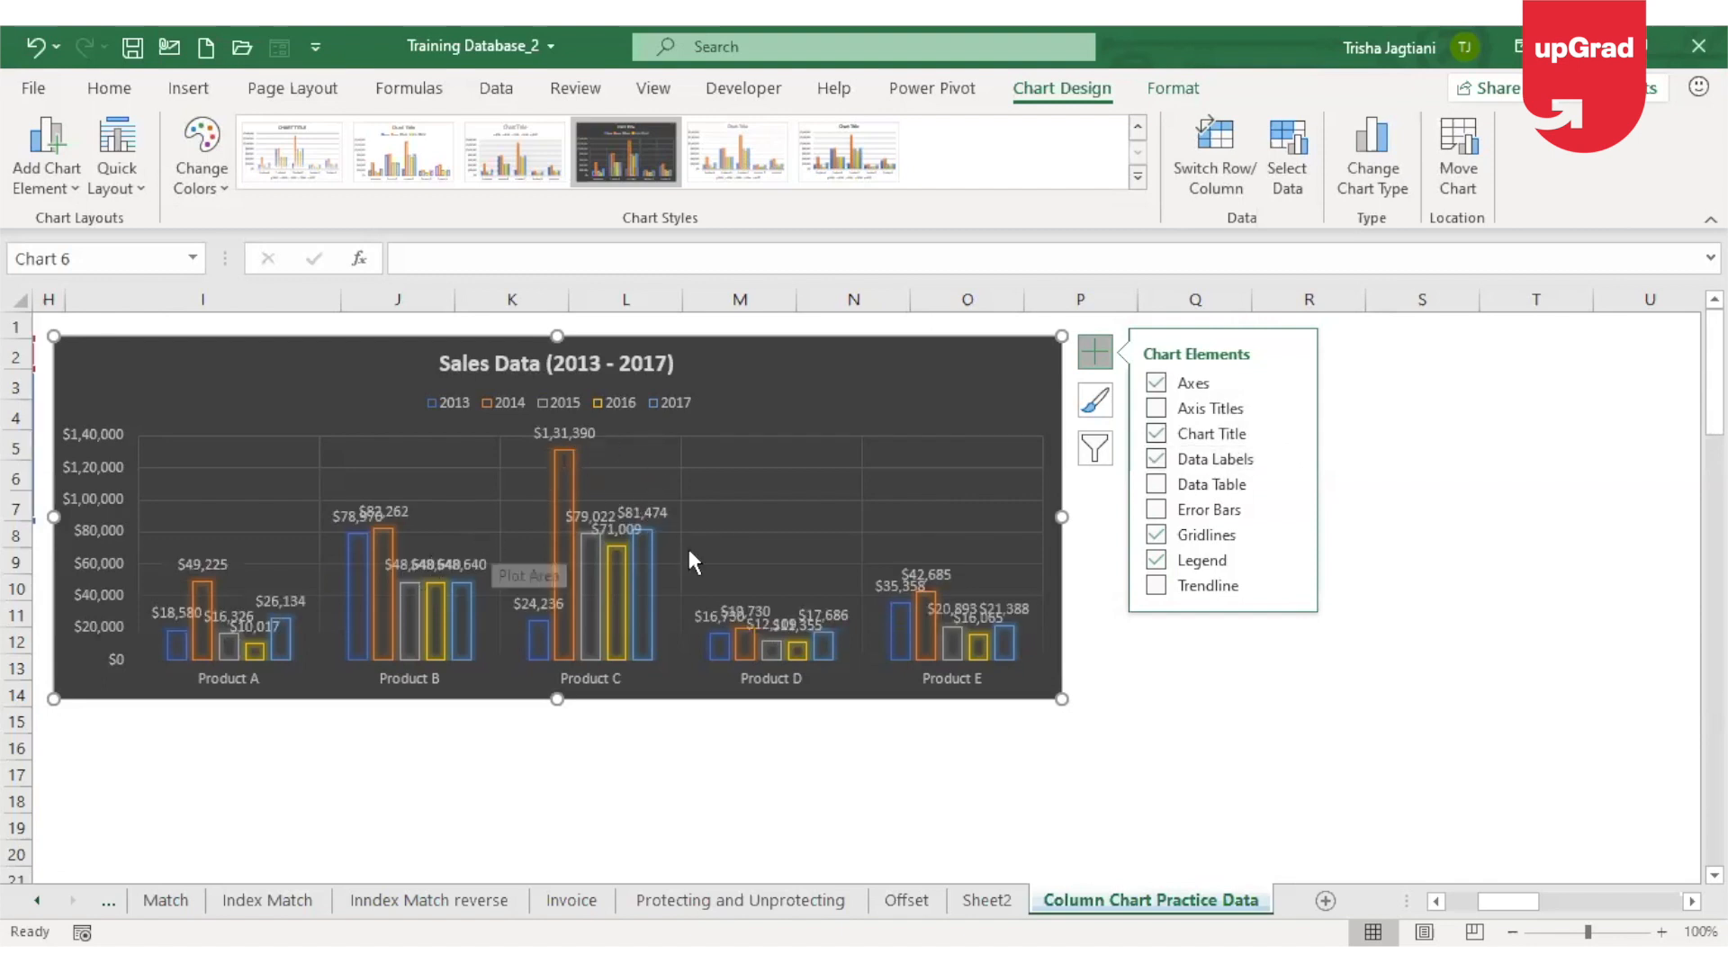
{"action": "left_click_drag", "start_coordinate": [1062, 516], "coordinate": [1334, 513]}
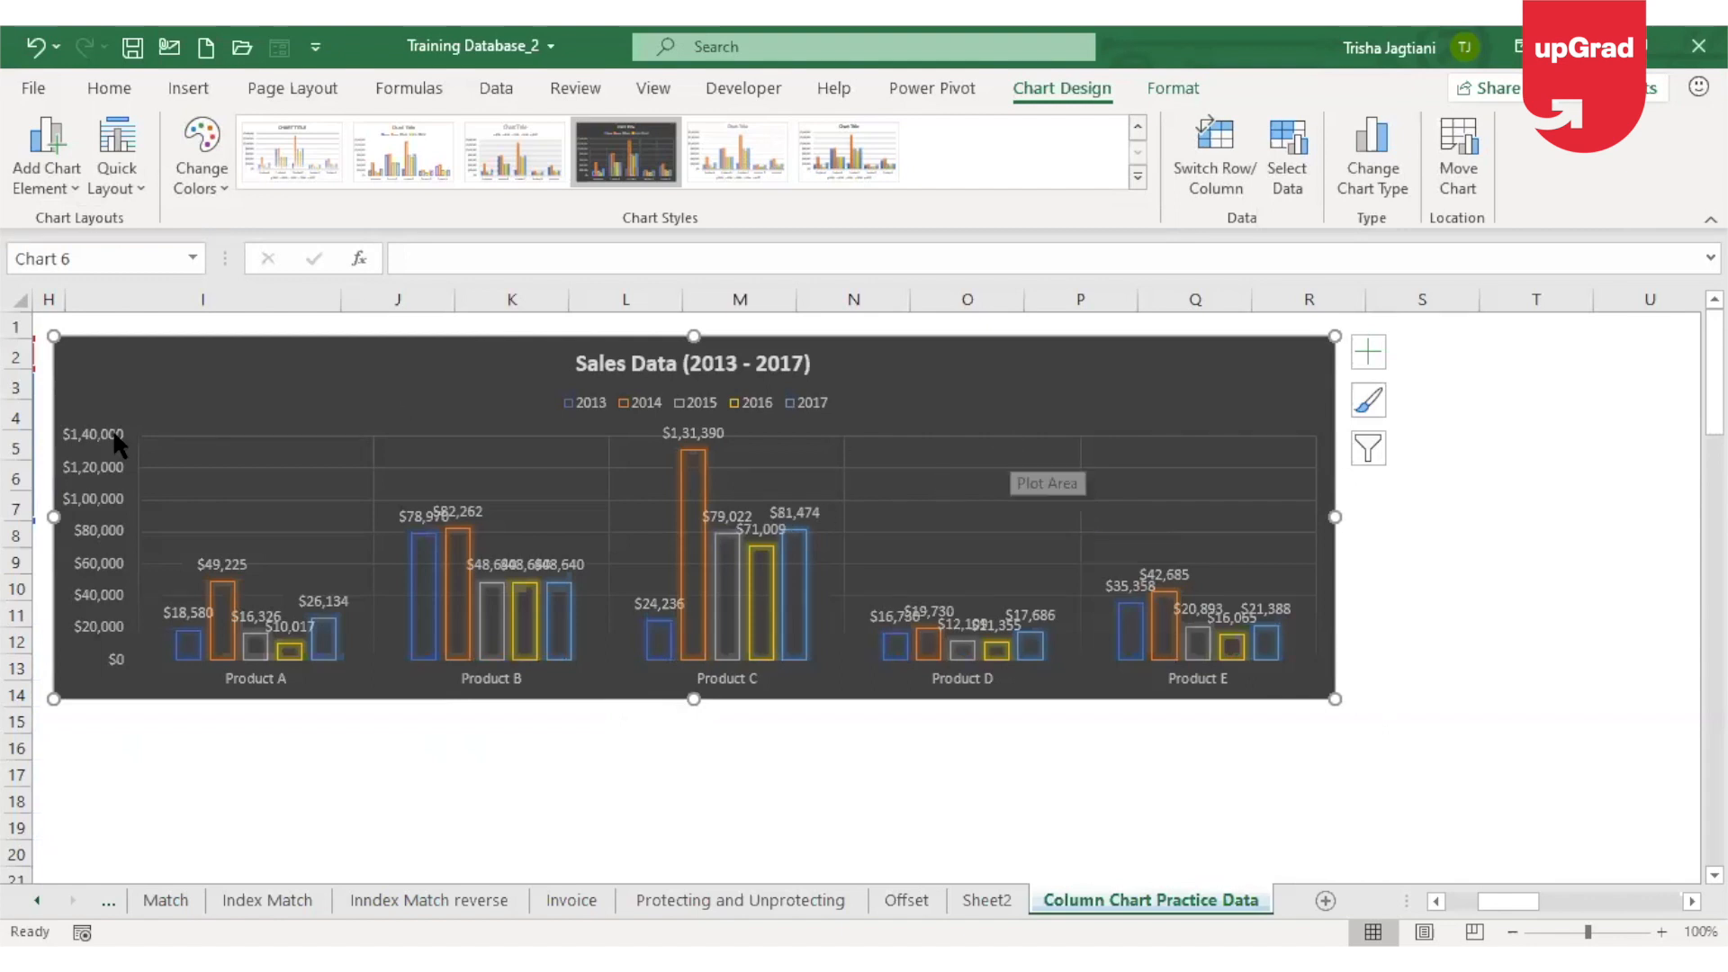
Hide the chart's primary vertical axis and remove its gridlines.
{"action": "left_click", "coordinate": [107, 466]}
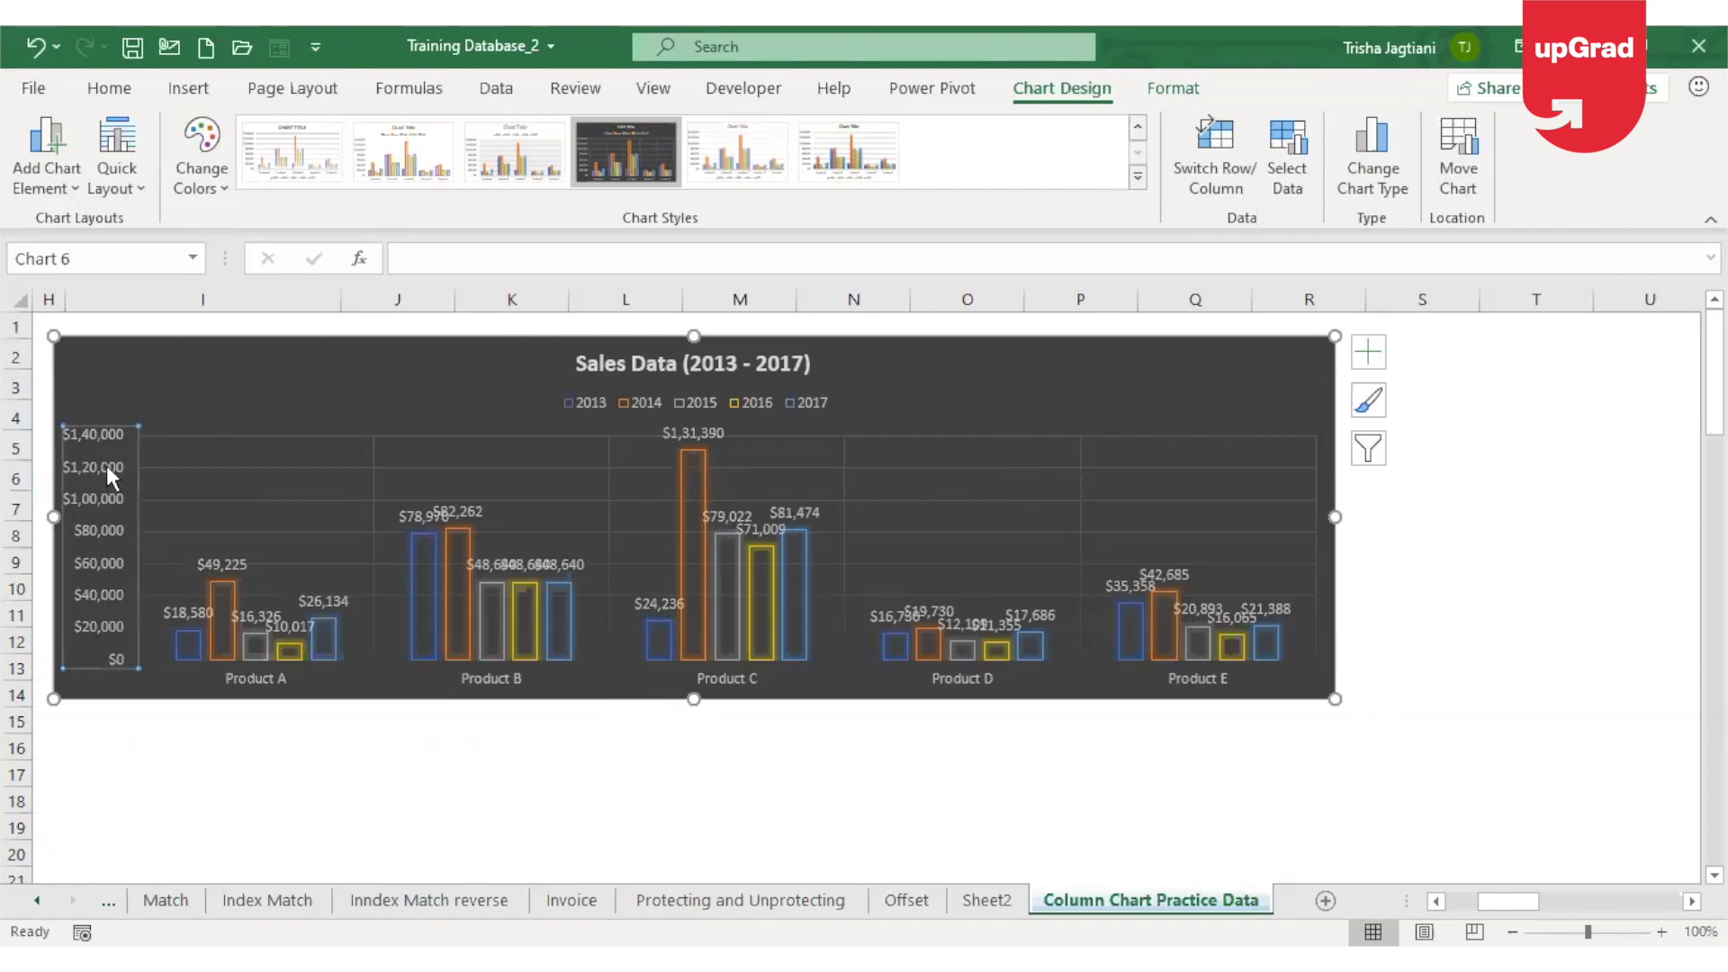
{"action": "left_click", "coordinate": [1367, 352]}
{"action": "left_click", "coordinate": [1563, 385]}
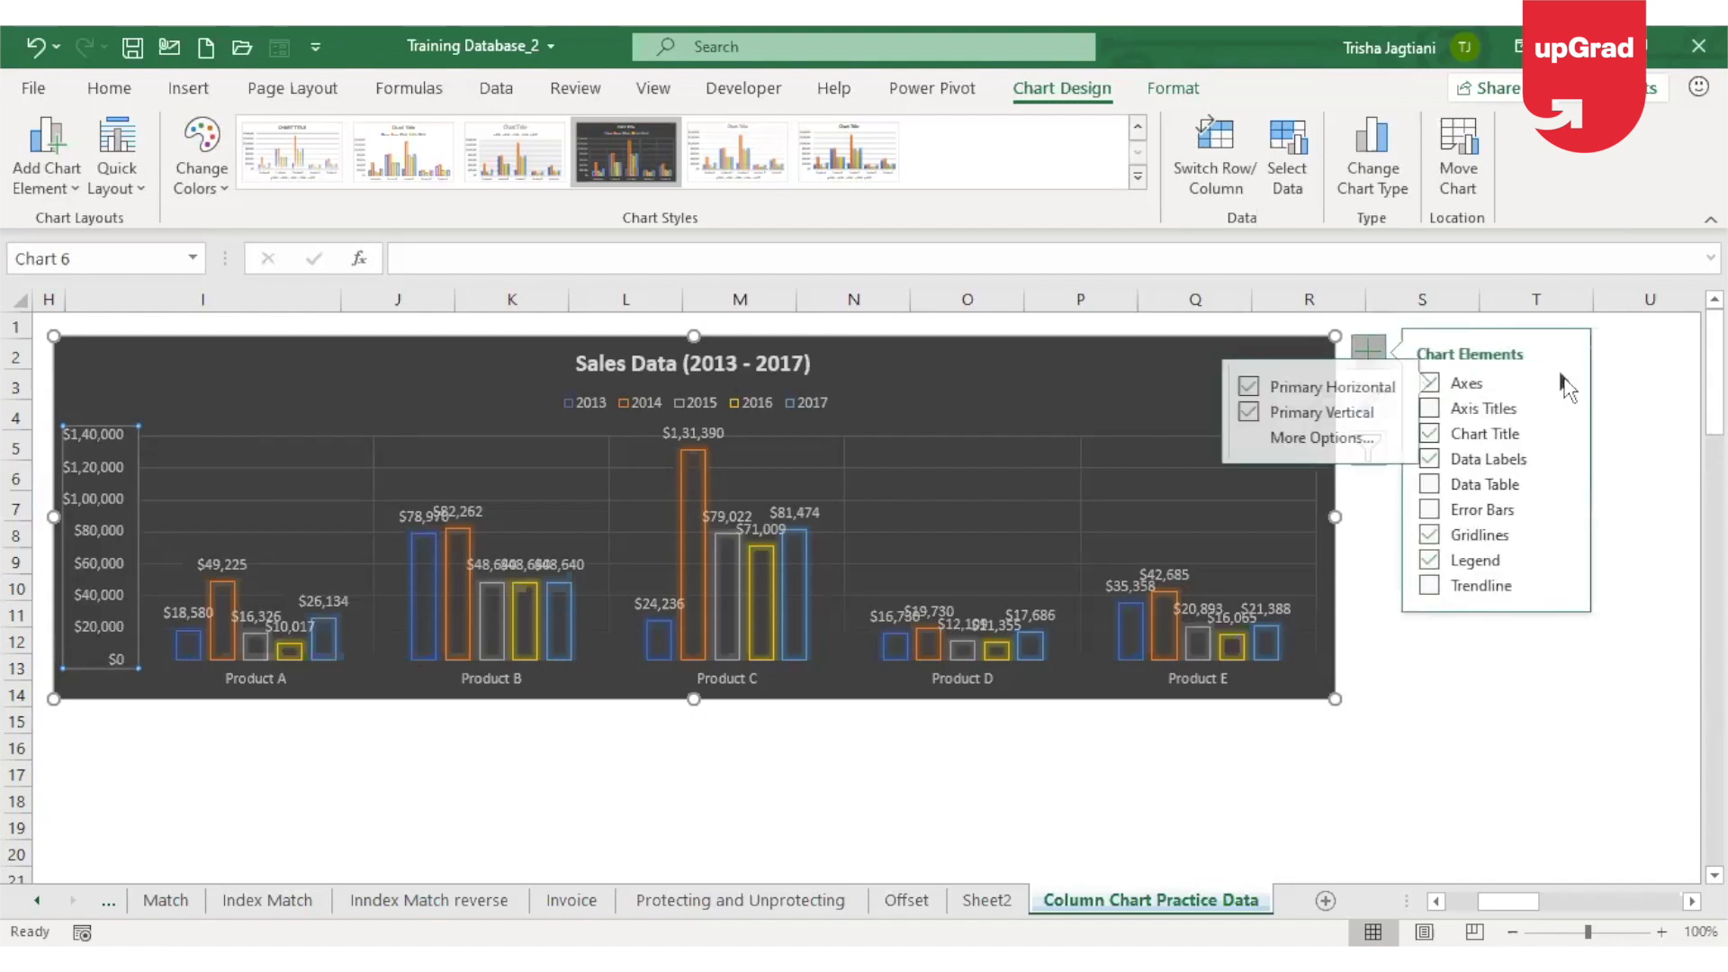
{"action": "left_click", "coordinate": [1234, 413]}
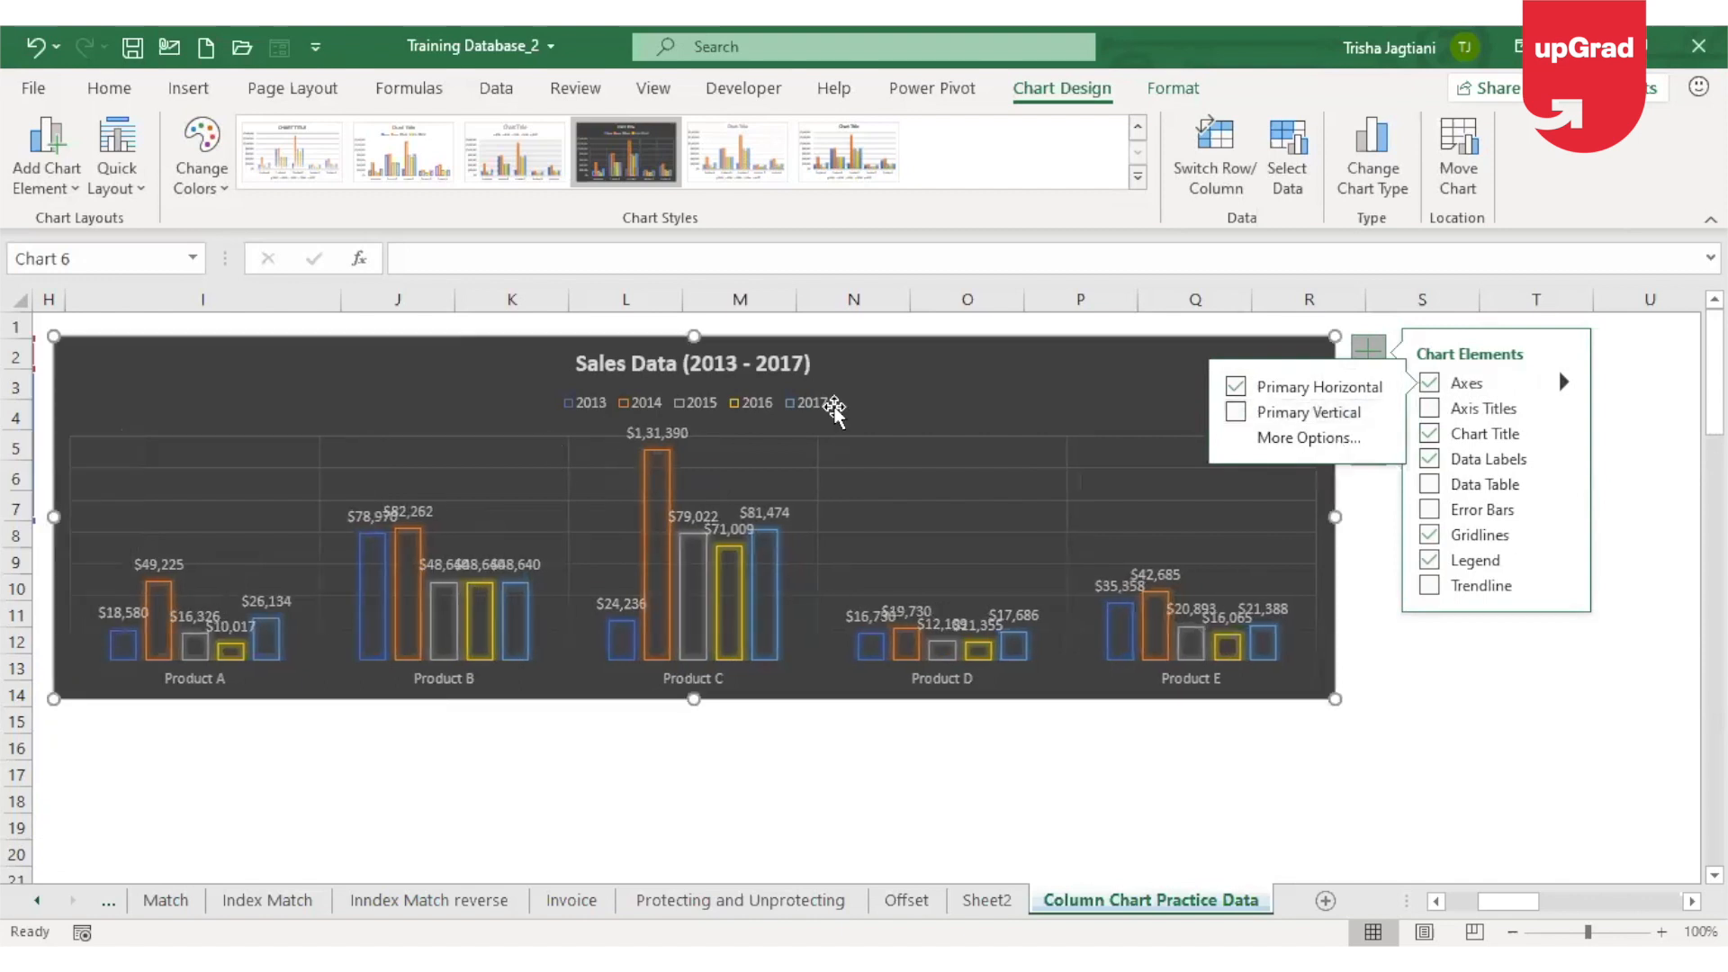
{"action": "left_click", "coordinate": [909, 482]}
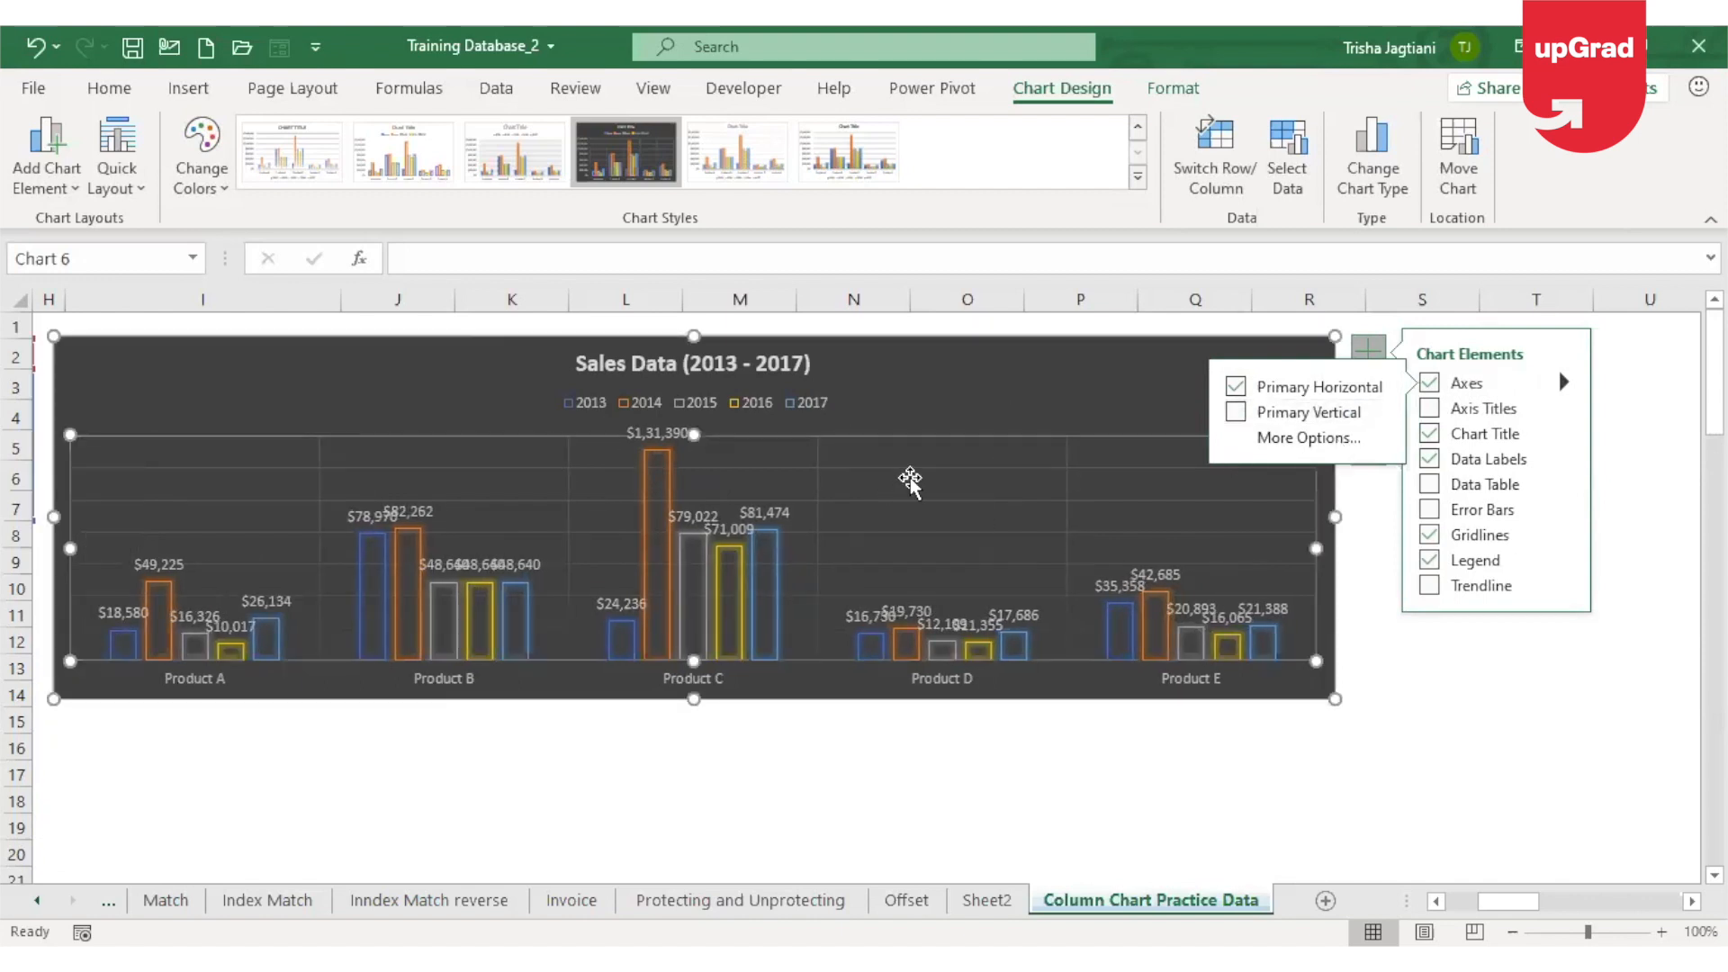
{"action": "left_click", "coordinate": [933, 469]}
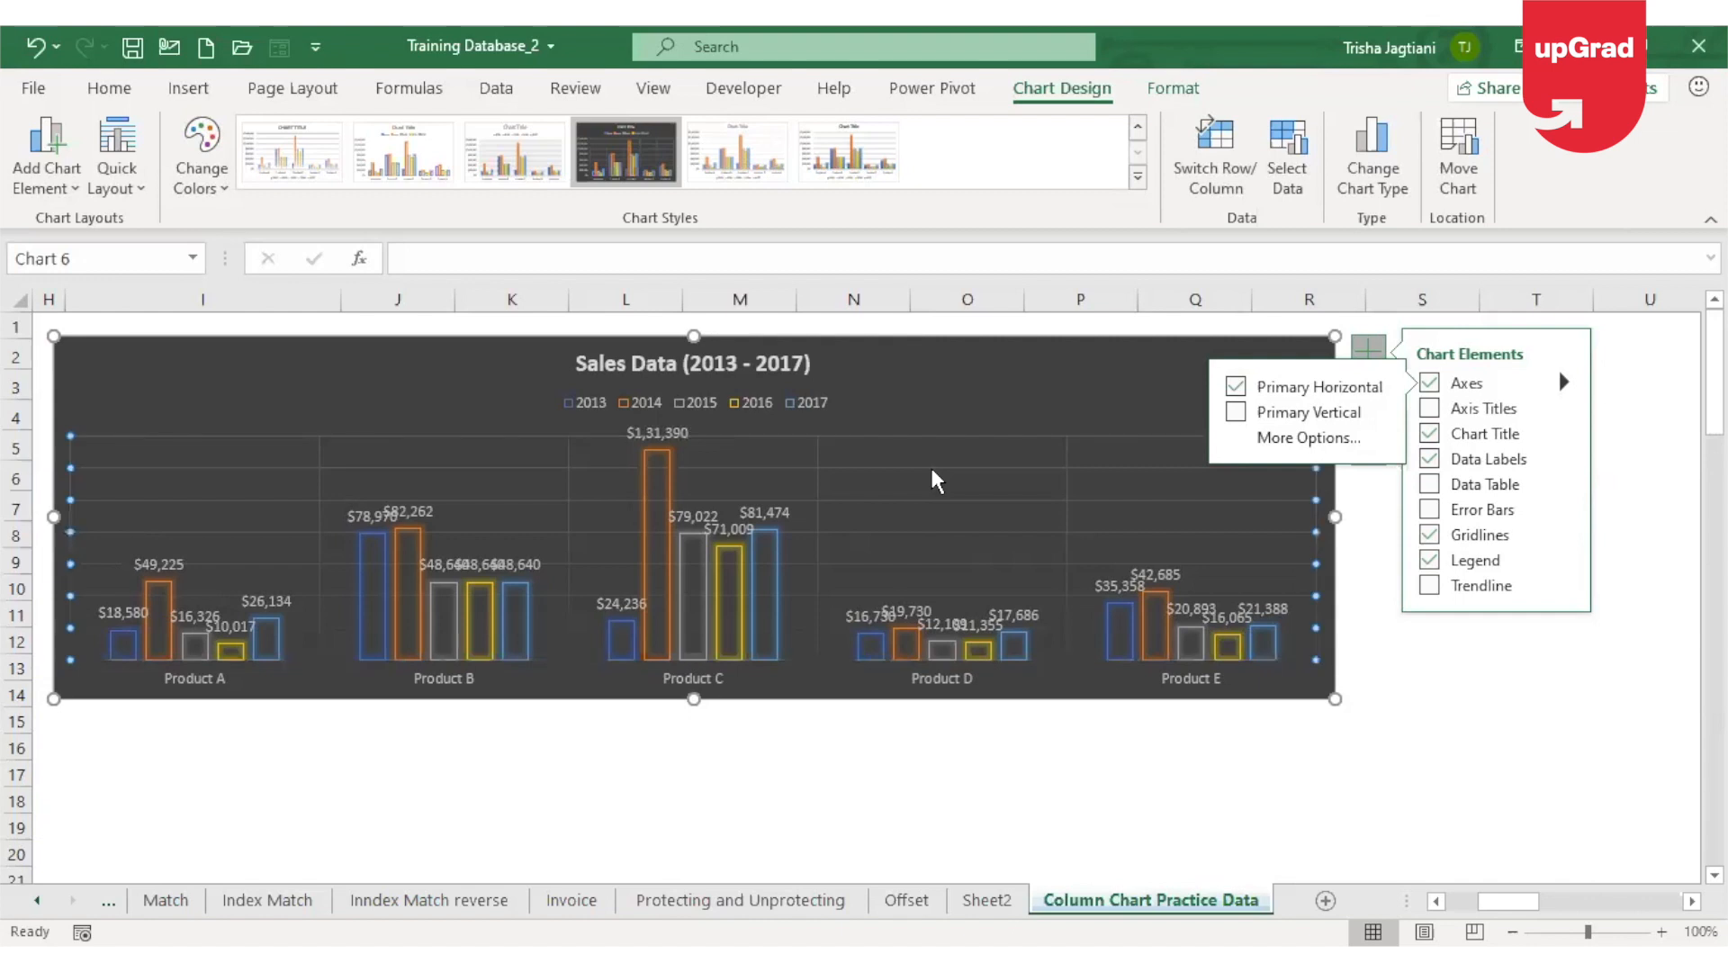
{"action": "left_click", "coordinate": [1430, 536]}
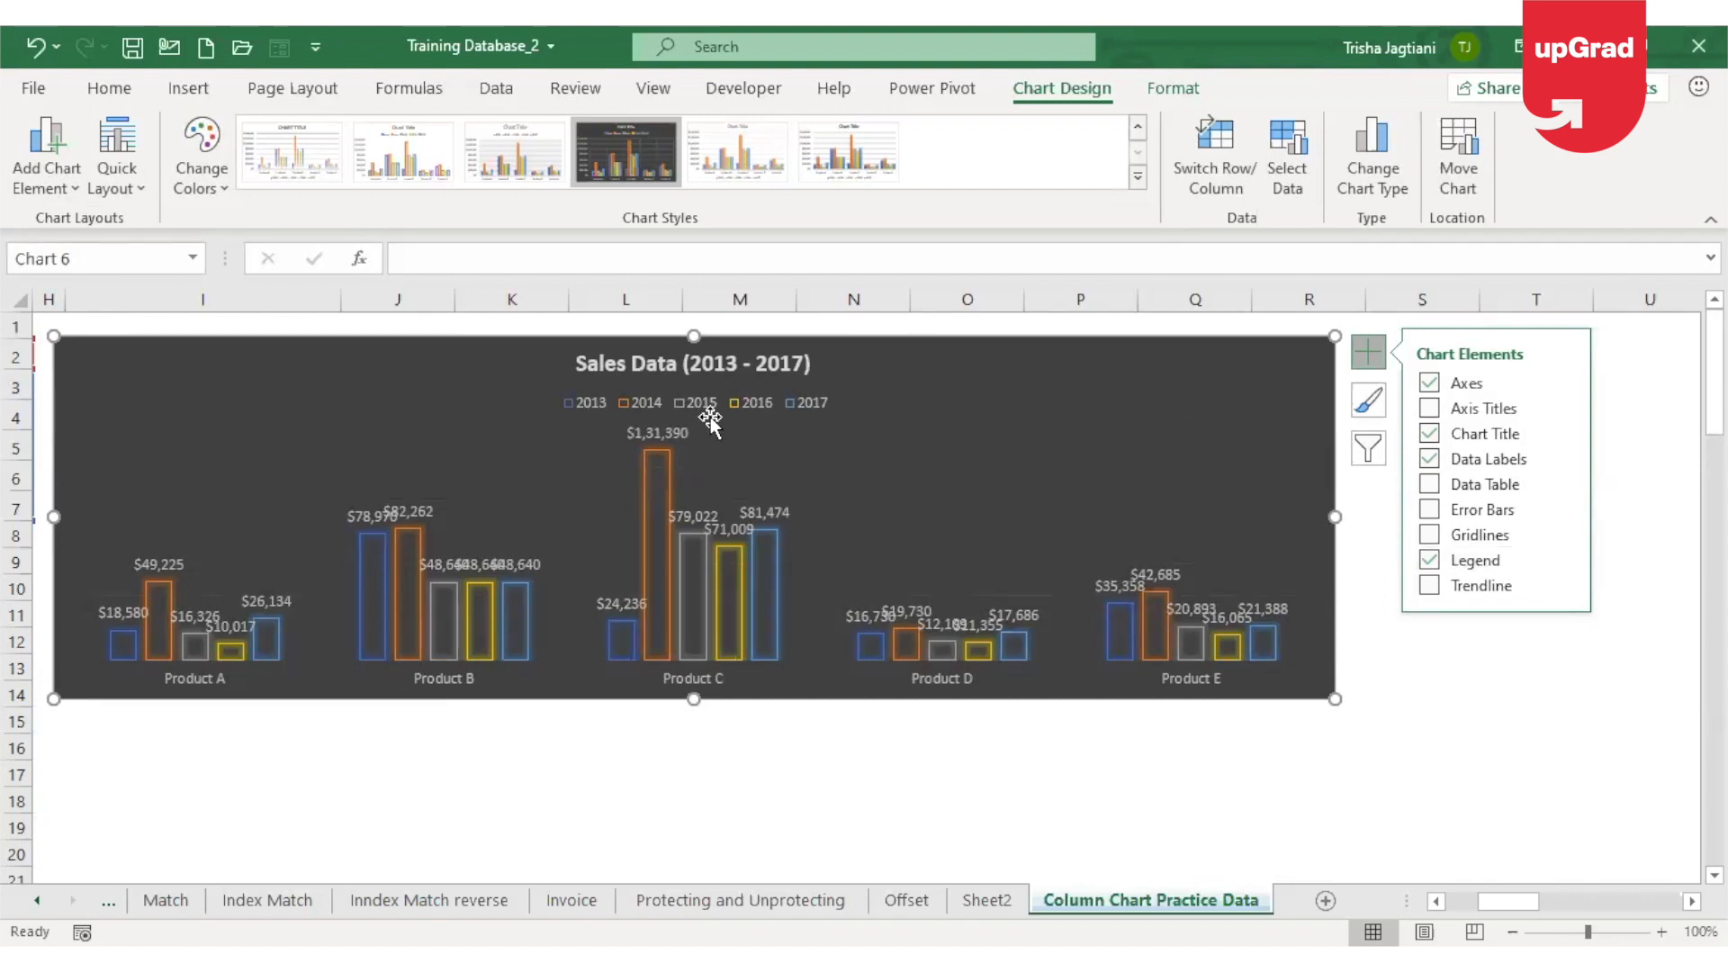
Try the legend at the right and bottom of the chart and return it to the top.
{"action": "left_click", "coordinate": [1563, 561]}
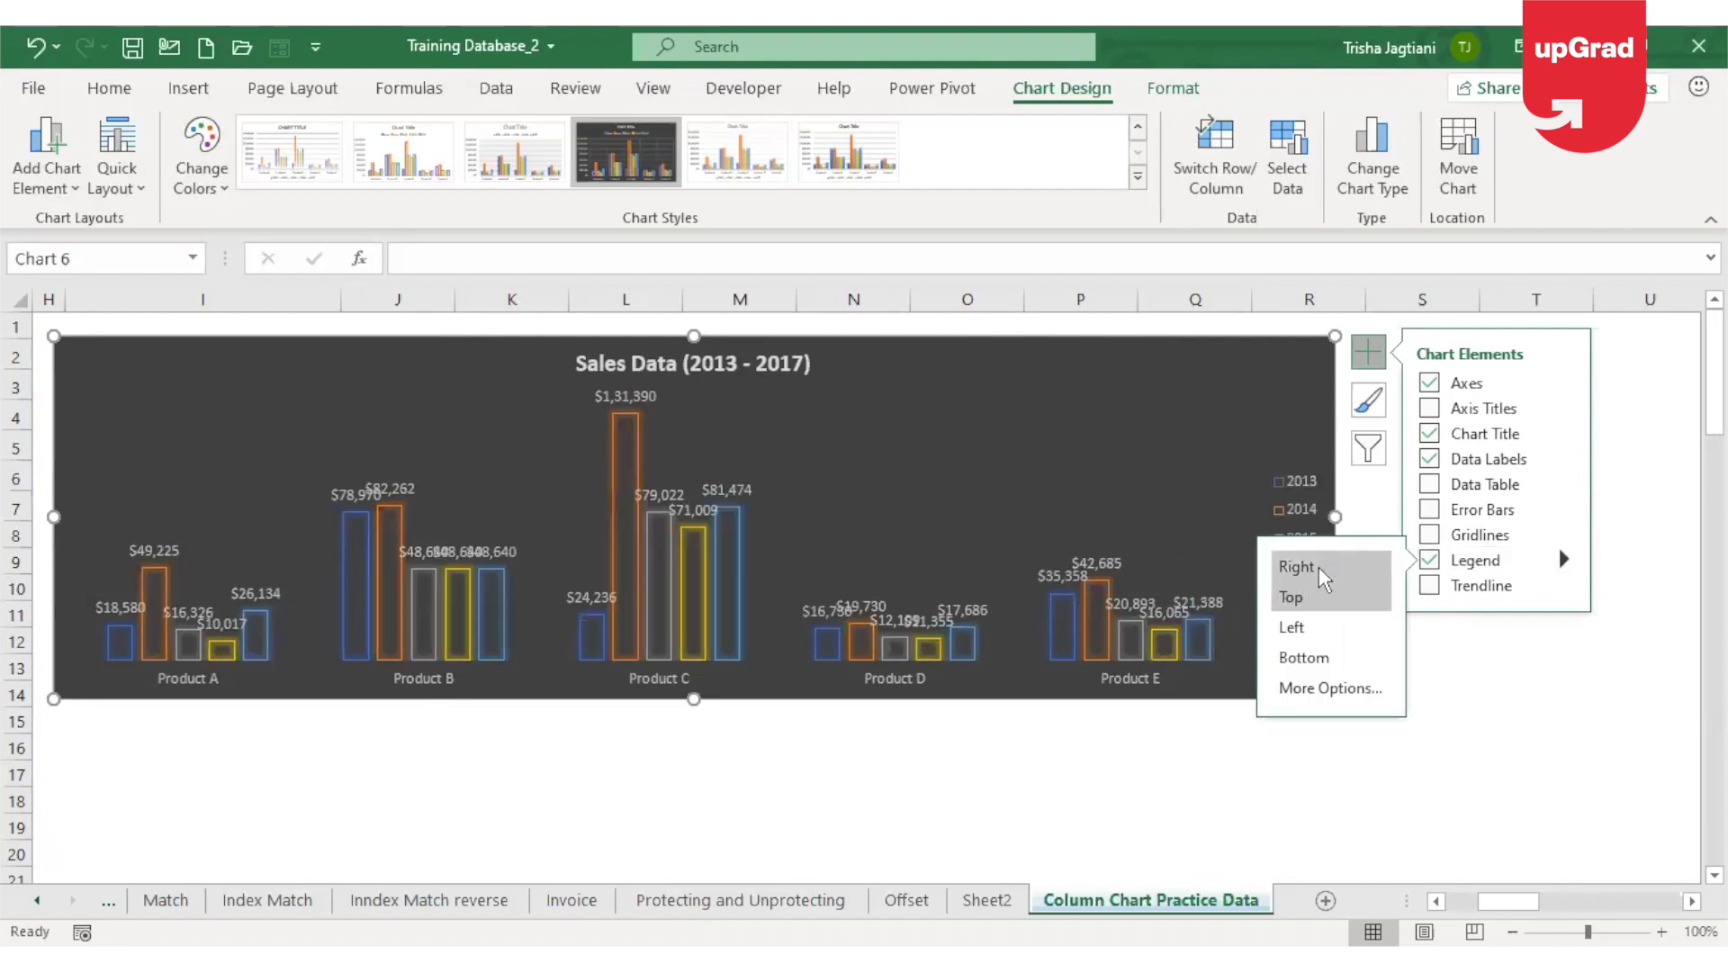
{"action": "left_click", "coordinate": [1312, 661]}
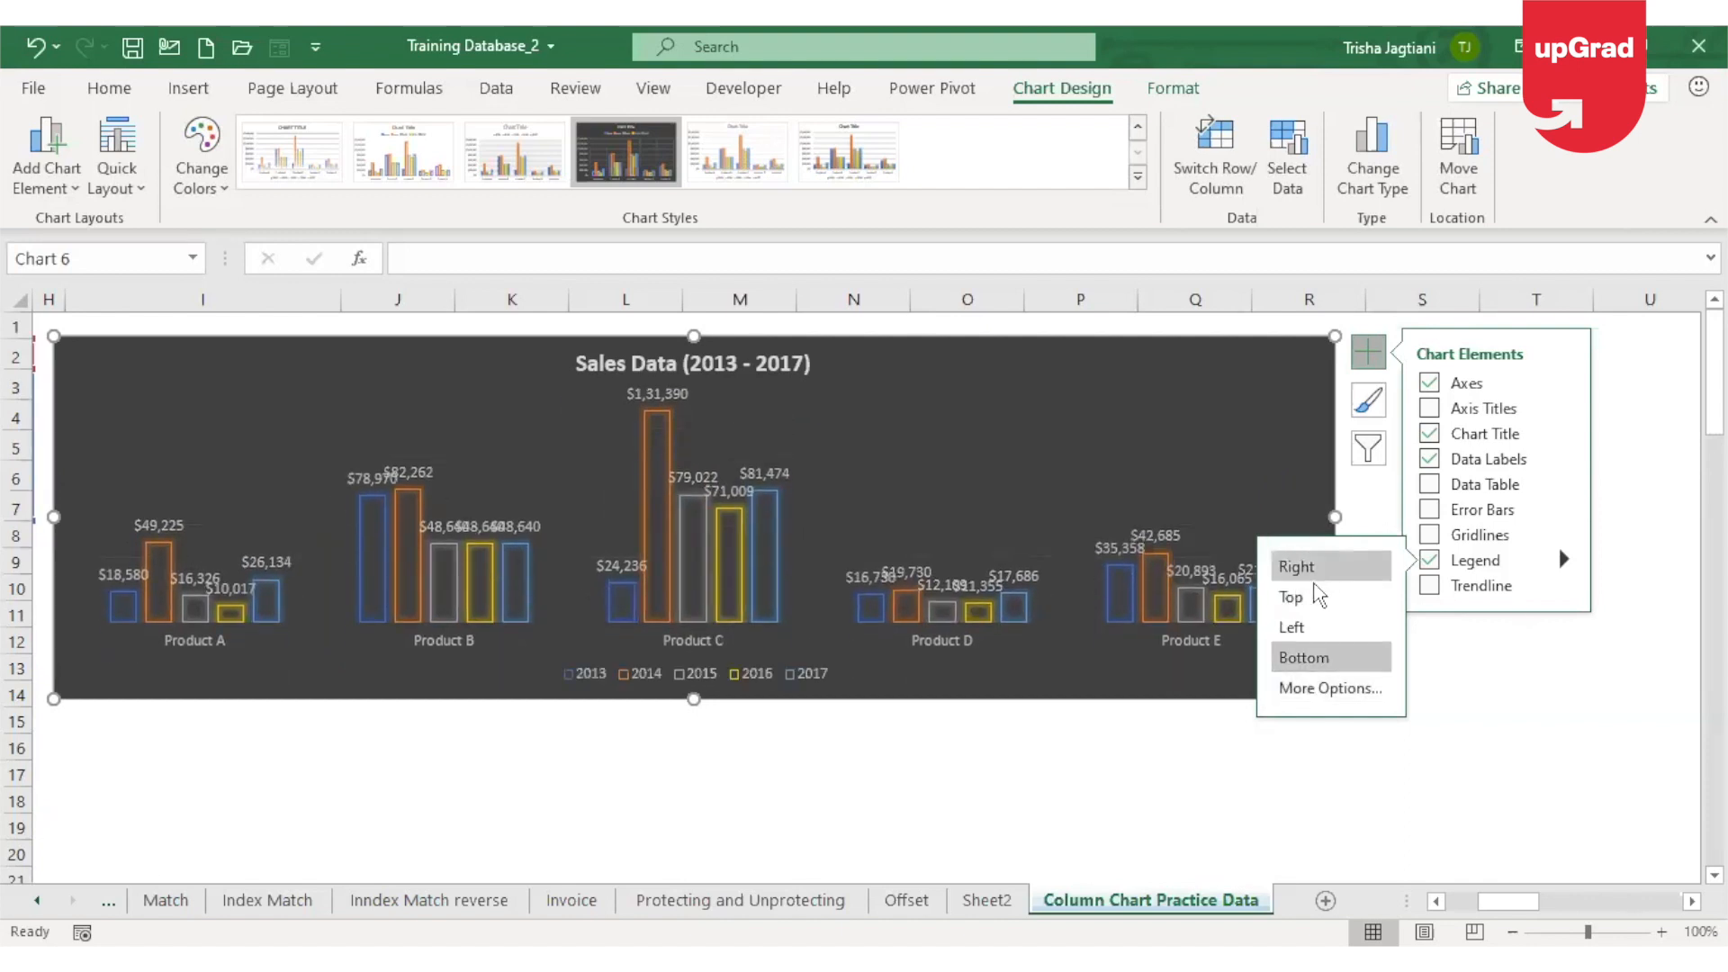
{"action": "left_click", "coordinate": [1299, 599]}
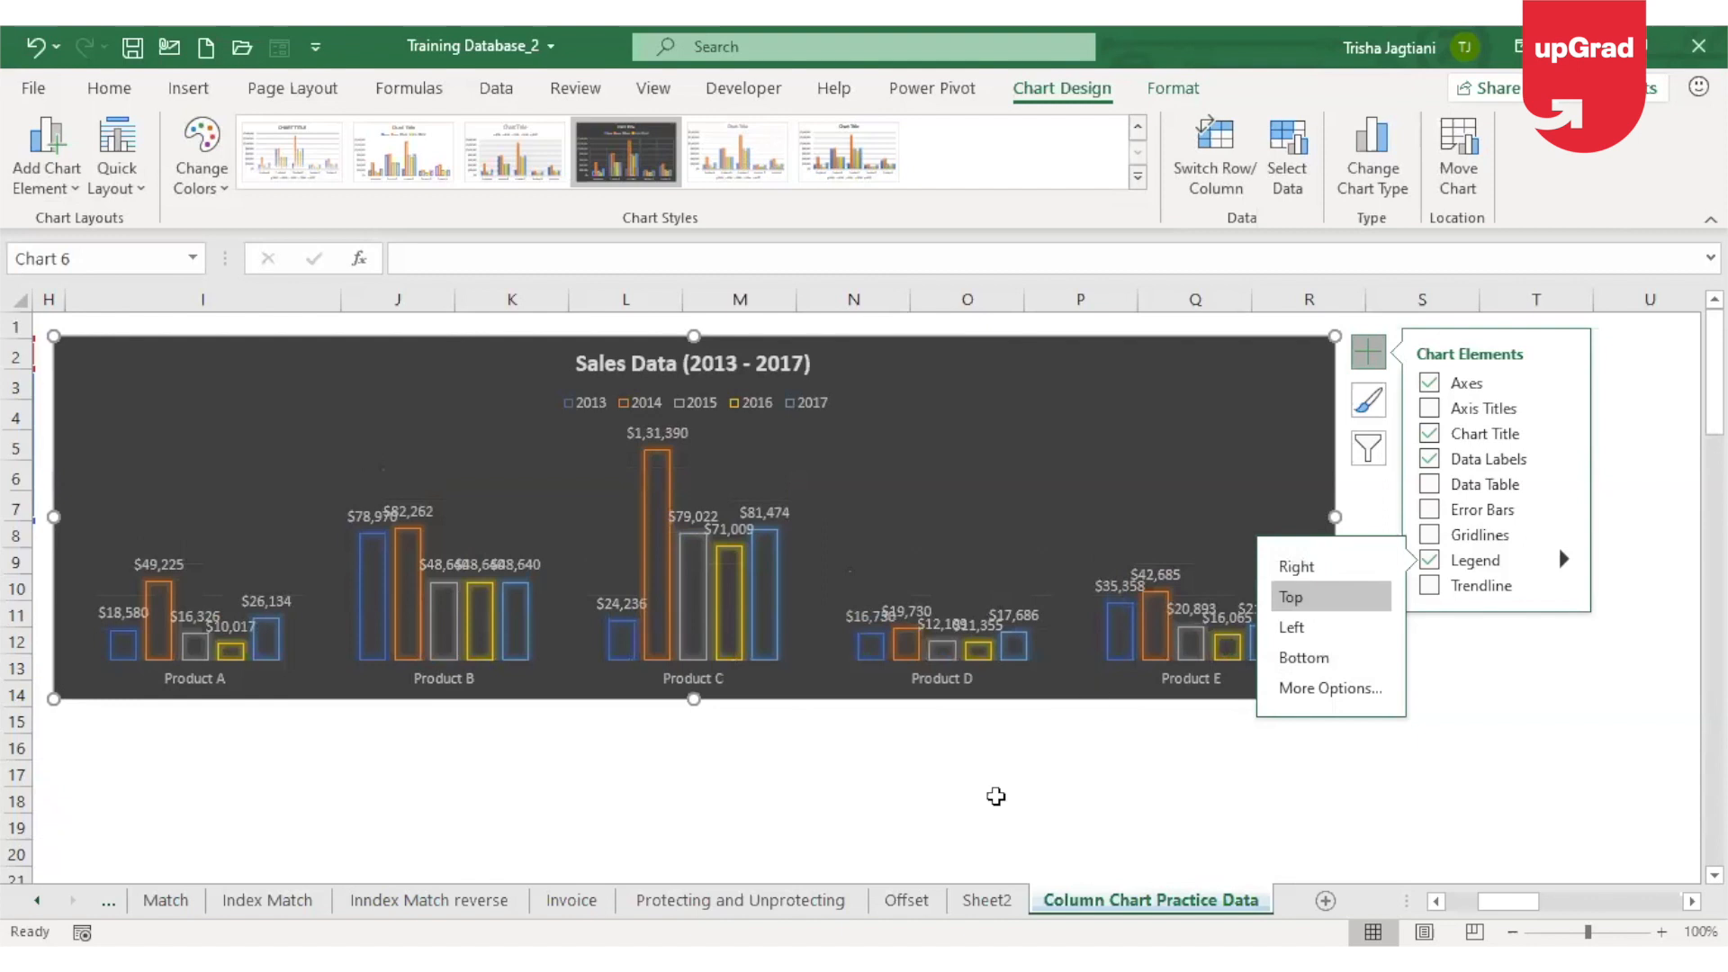
{"action": "left_click", "coordinate": [997, 793]}
Move the Sales Data (2013 - 2017) chart to Sheet2, starting at cell A2.
{"action": "left_click", "coordinate": [1066, 401]}
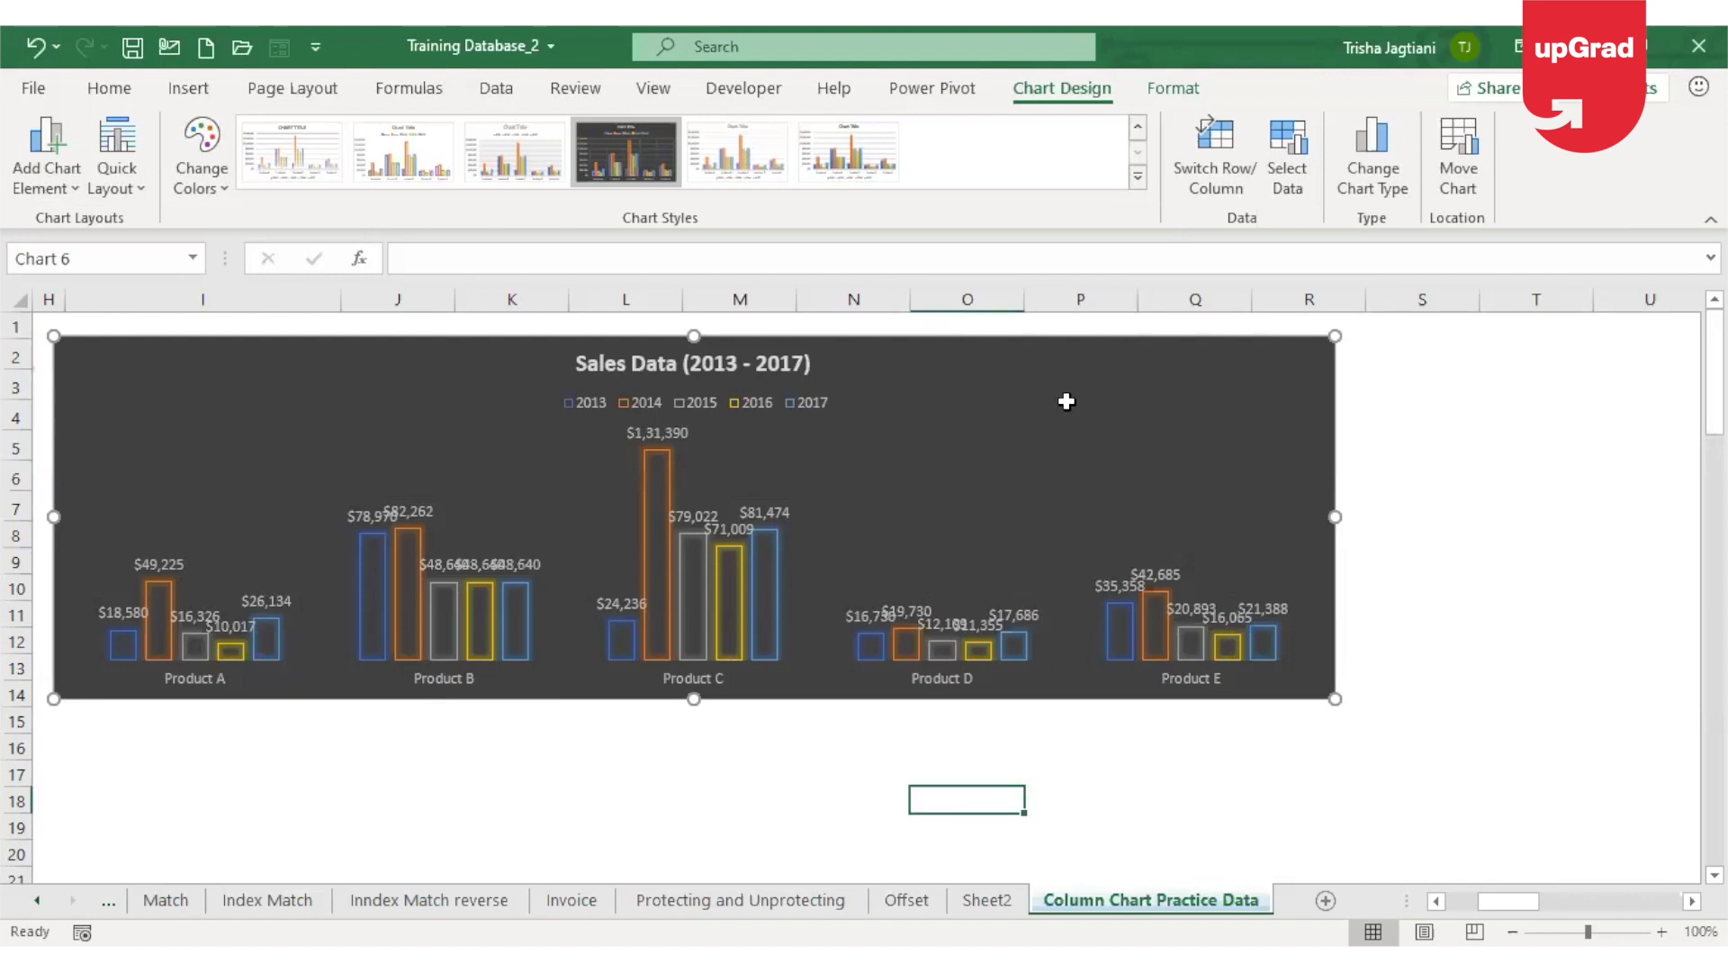
{"action": "key", "text": "Delete"}
{"action": "key", "text": "ctrl+z"}
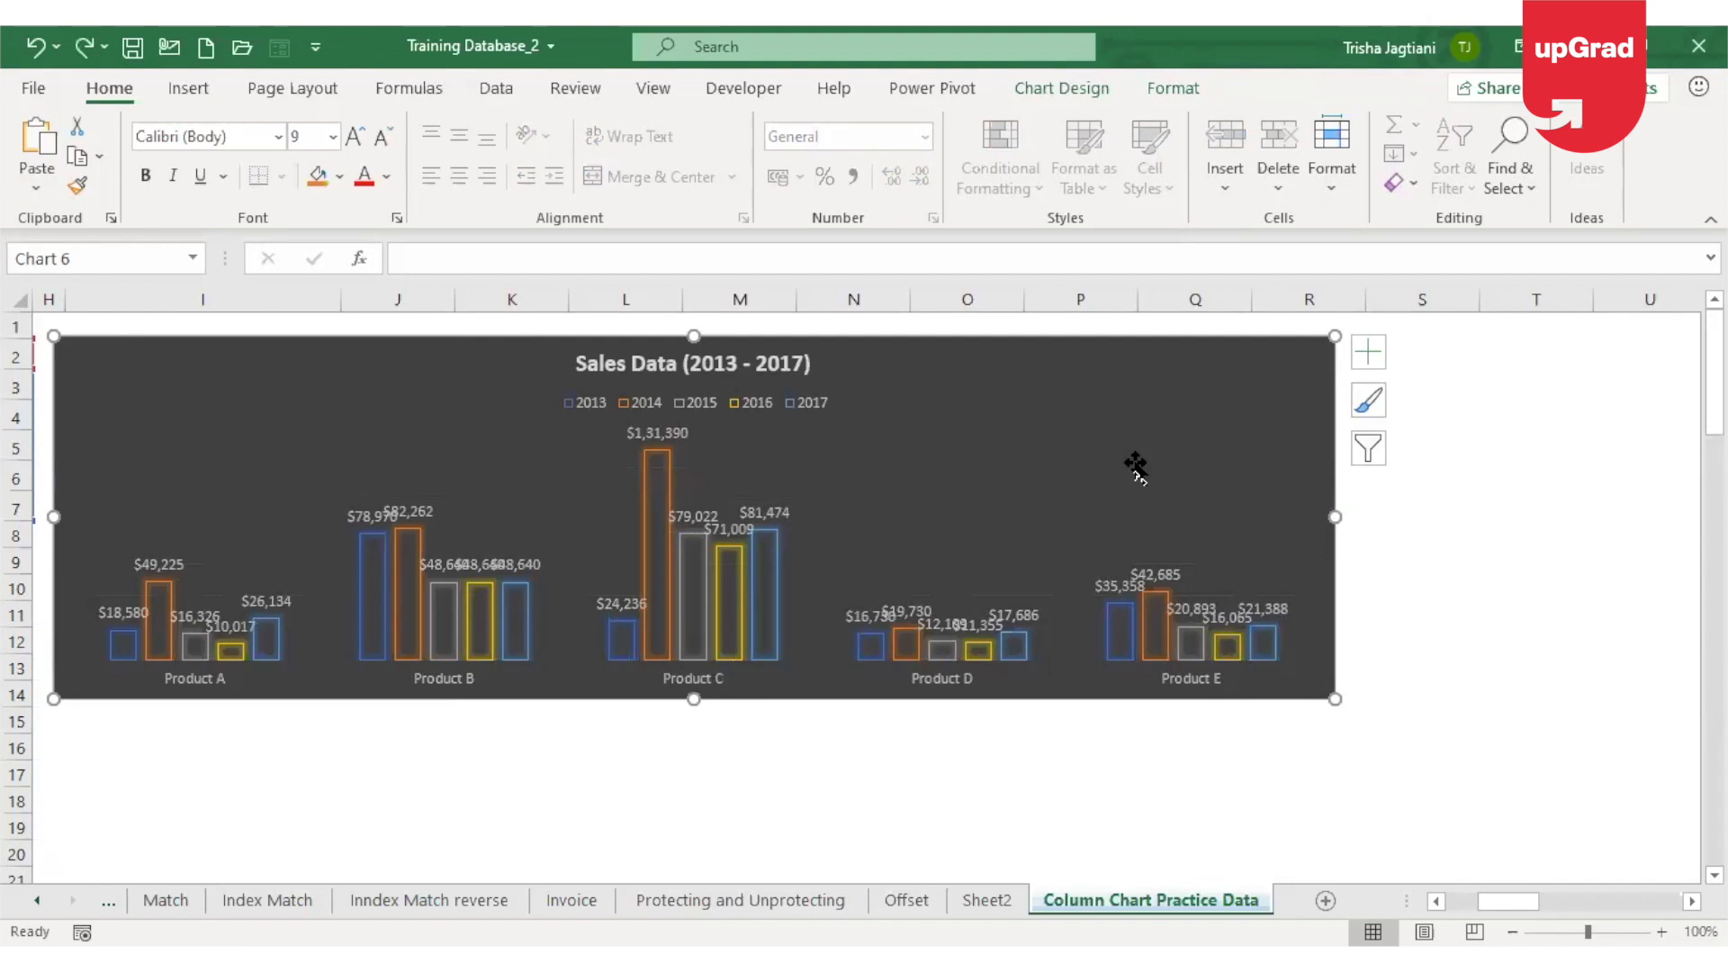
{"action": "key", "text": "Delete"}
{"action": "left_click", "coordinate": [987, 902]}
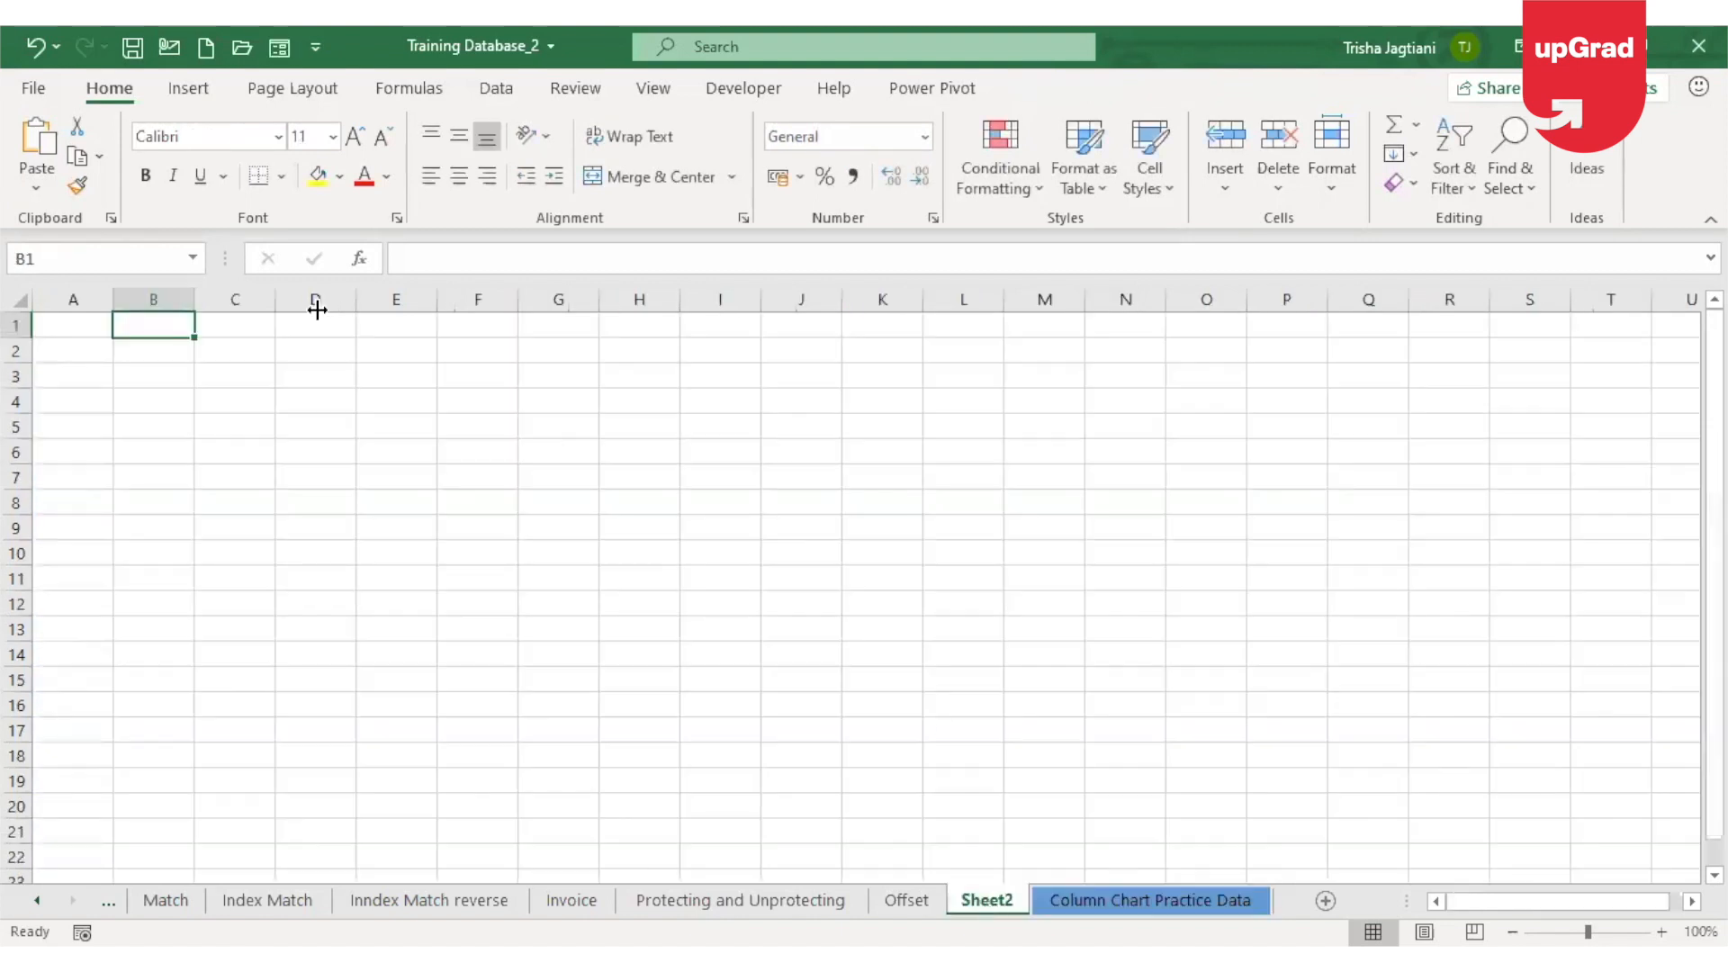
{"action": "left_click", "coordinate": [97, 357]}
{"action": "key", "text": "ctrl+v"}
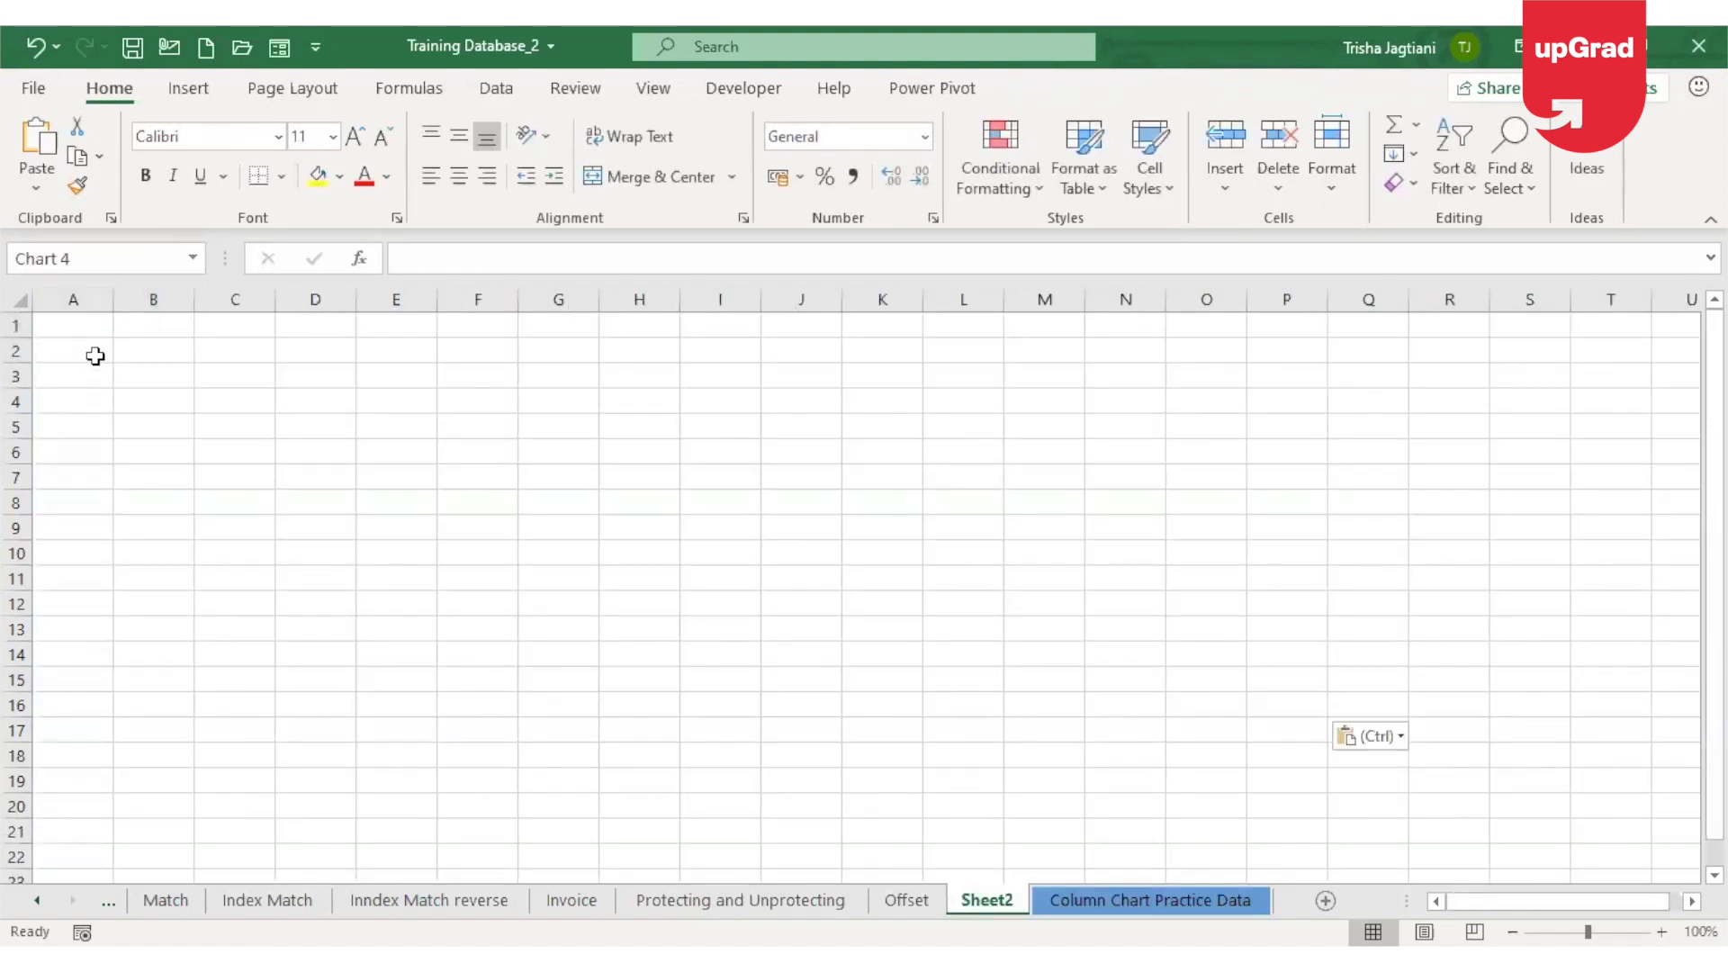
Resize the chart on Sheet2 so that it spans columns A to M.
{"action": "left_click_drag", "start_coordinate": [1321, 516], "coordinate": [980, 522]}
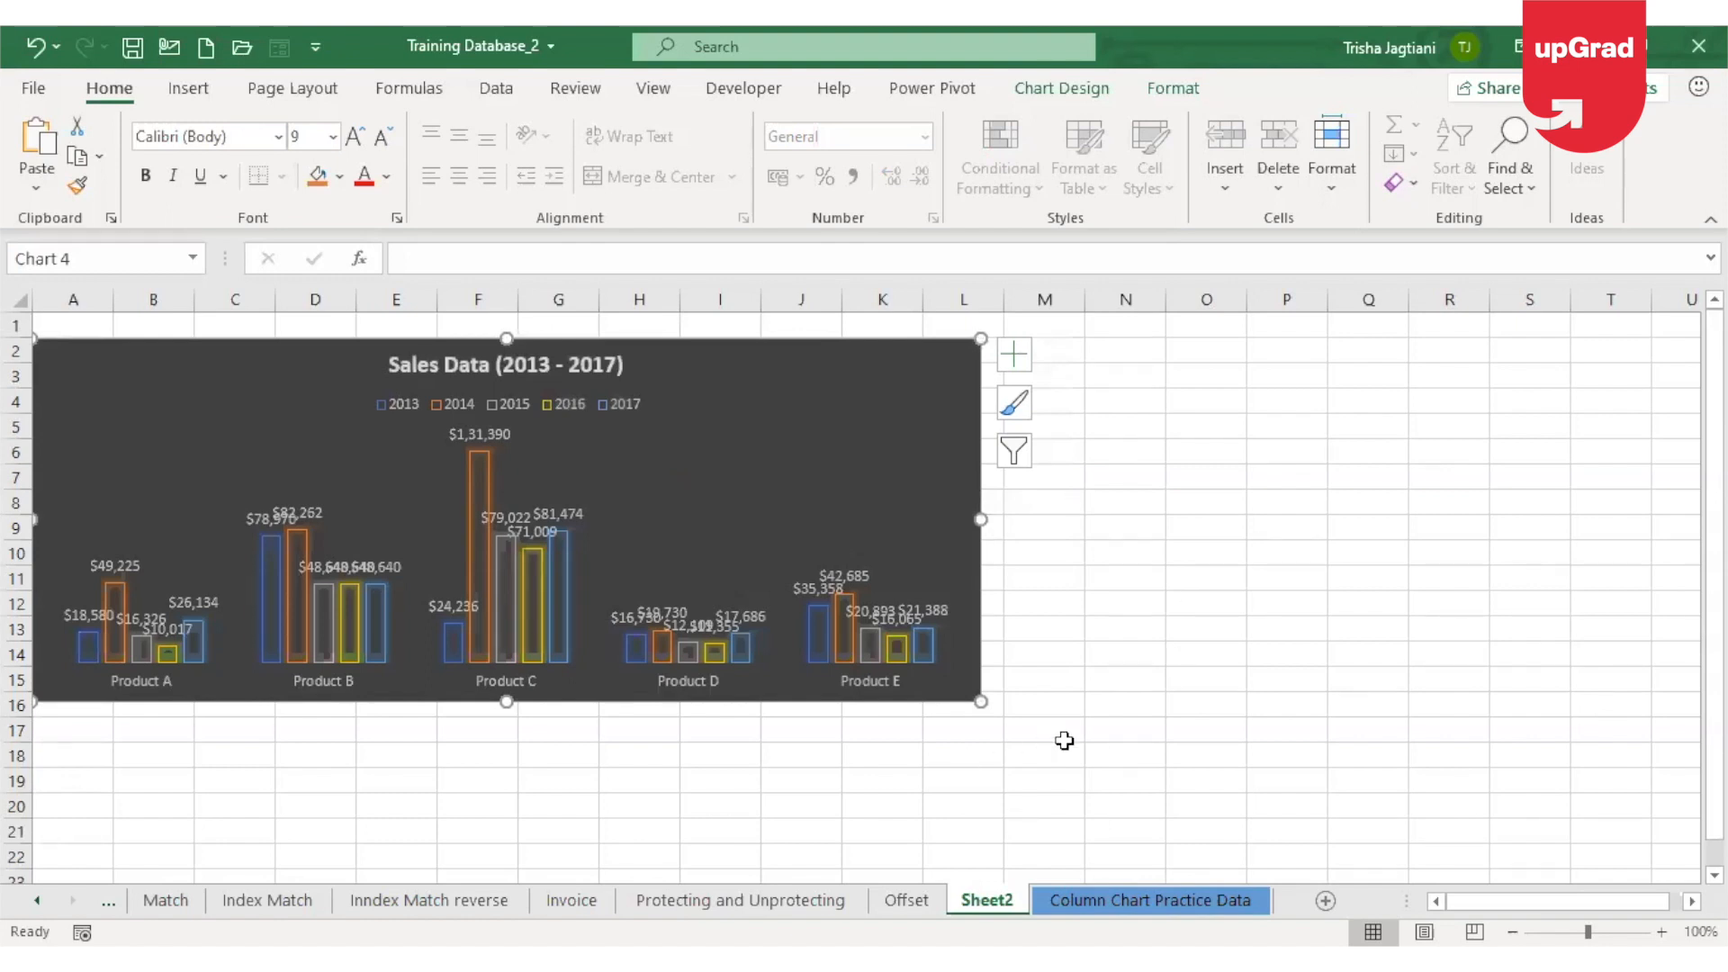
{"action": "left_click", "coordinate": [1129, 901]}
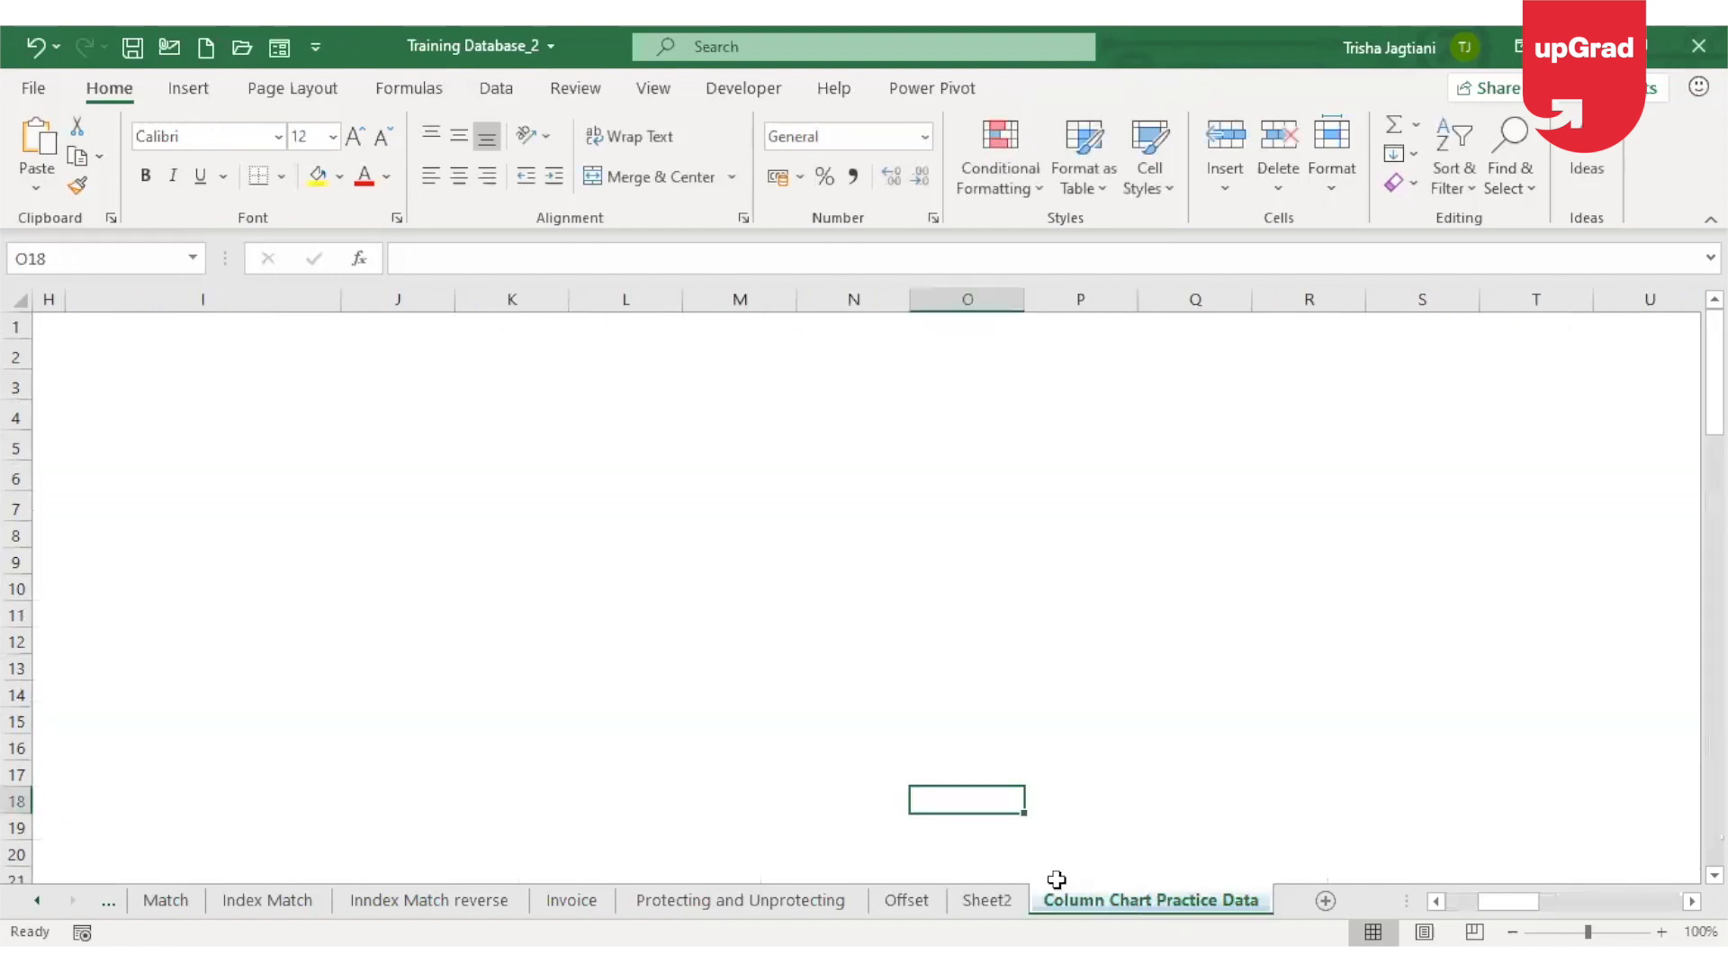
{"action": "left_click", "coordinate": [963, 903]}
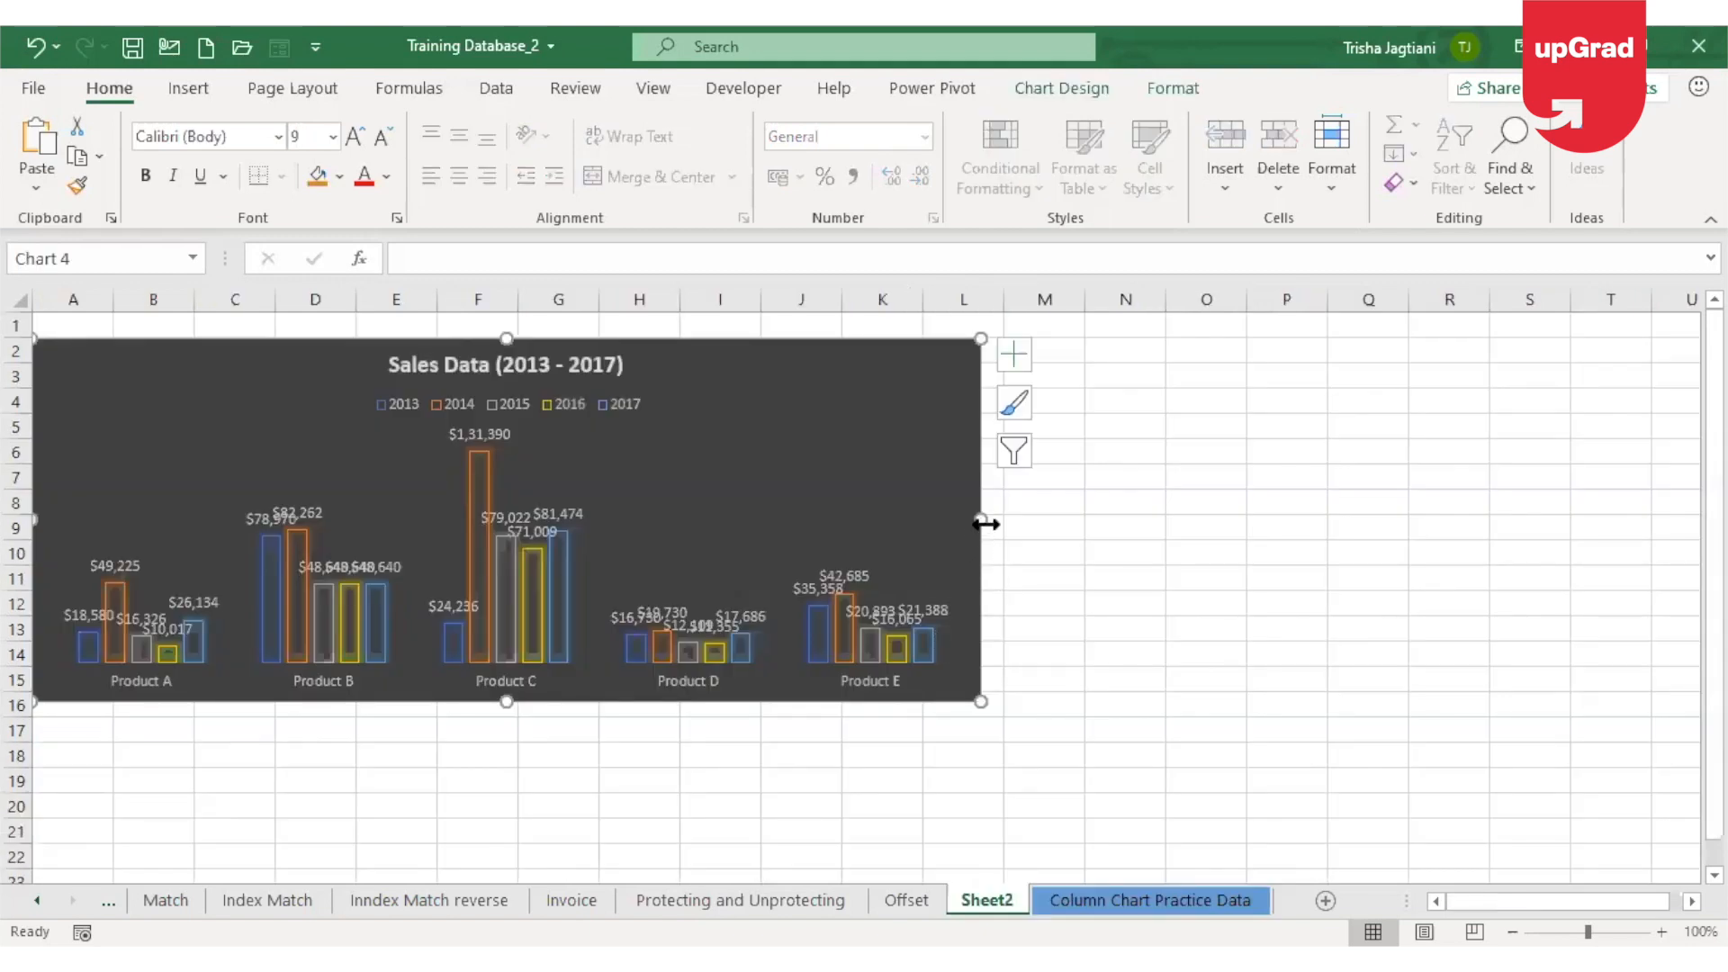
{"action": "left_click_drag", "start_coordinate": [984, 520], "coordinate": [1074, 522]}
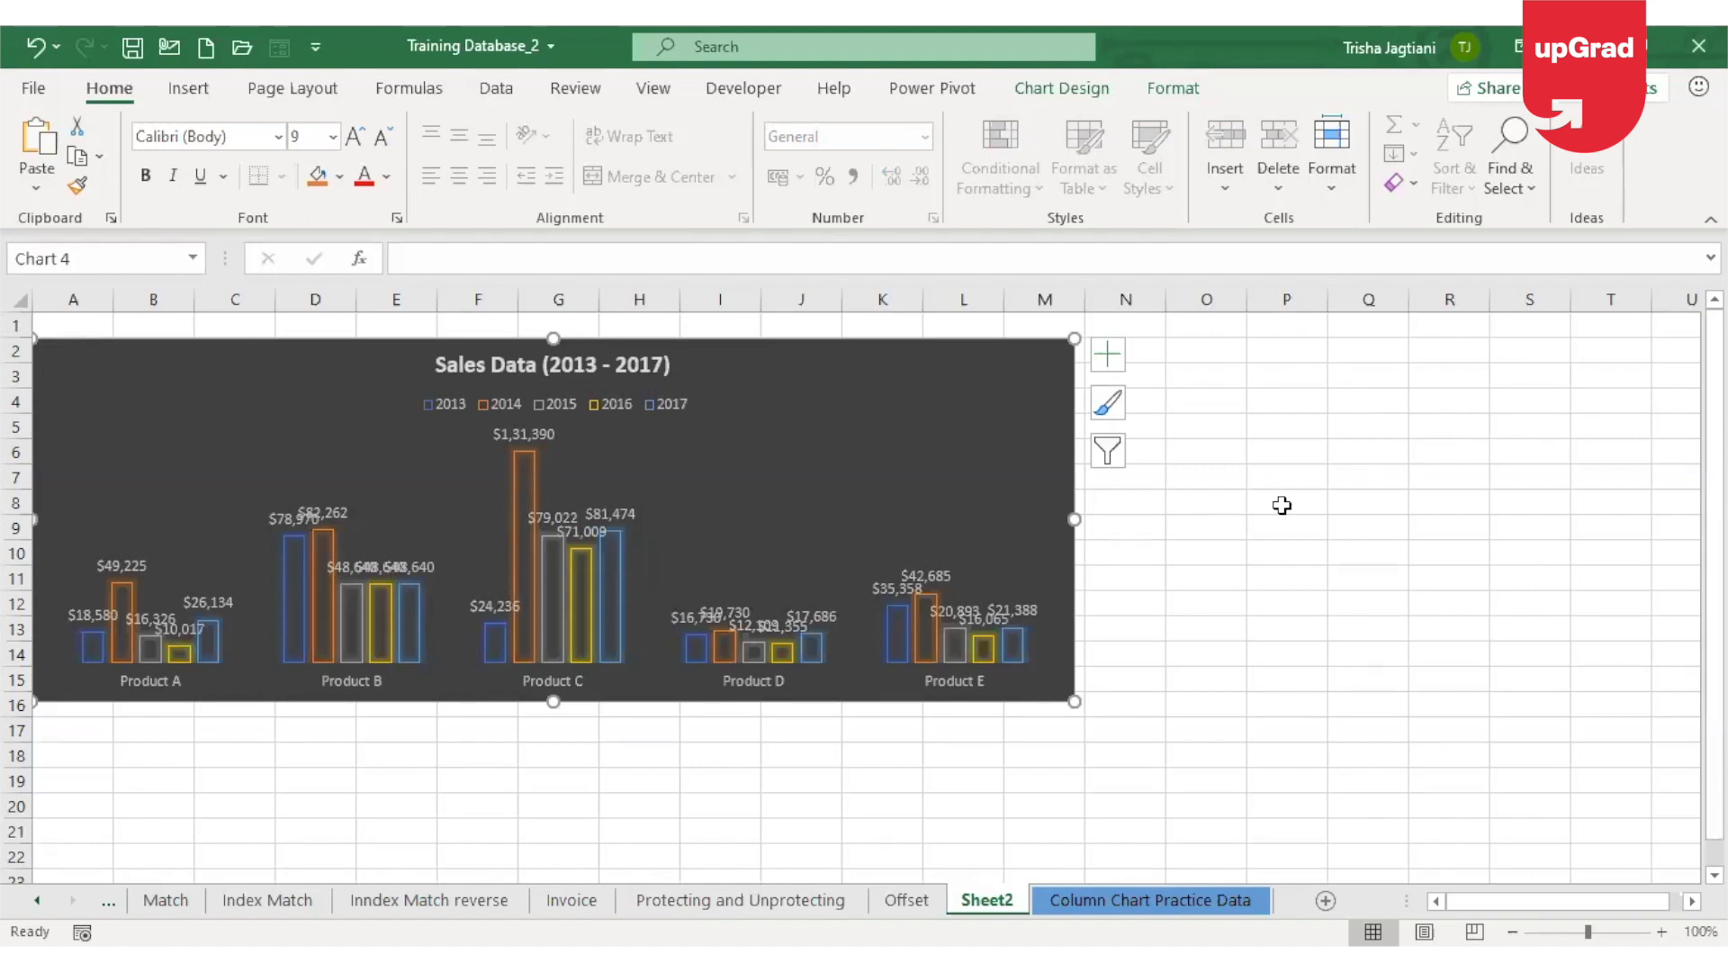
Return to the product table on the Column Chart Practice Data sheet and select the Product B cell, B4.
{"action": "key", "text": "ctrl+Page_Down"}
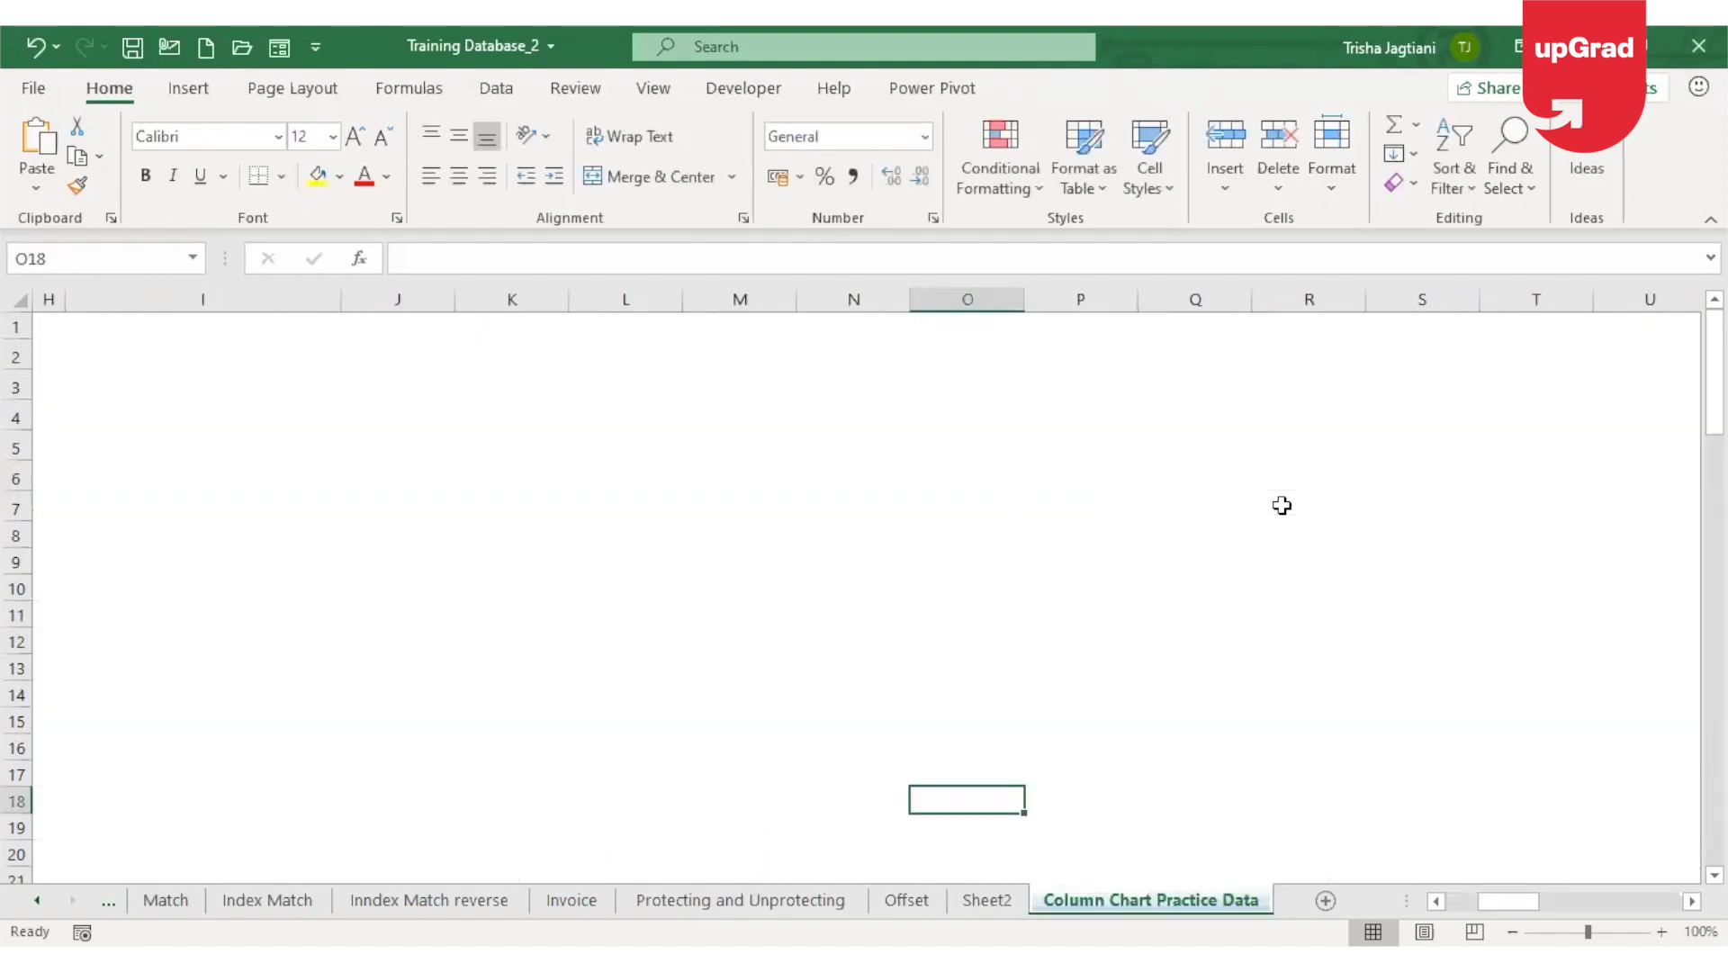
{"action": "key", "text": "ctrl+shift+Page_Up"}
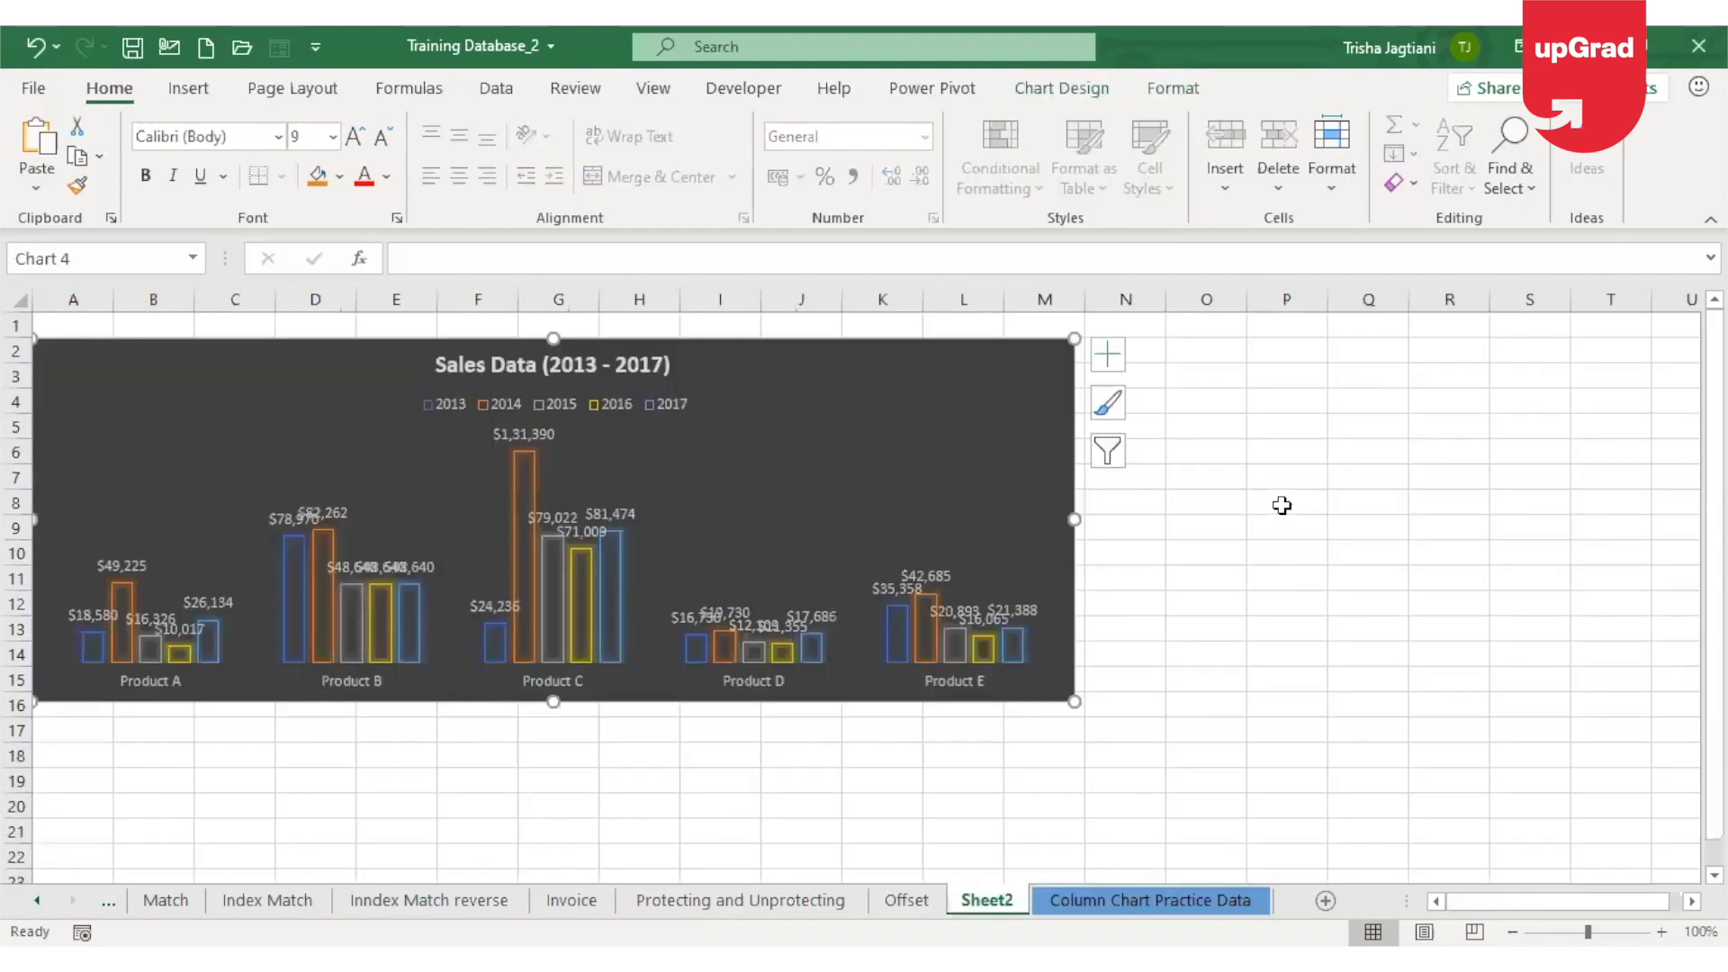
{"action": "key", "text": "ctrl+Page_Down"}
{"action": "left_click", "coordinate": [461, 514]}
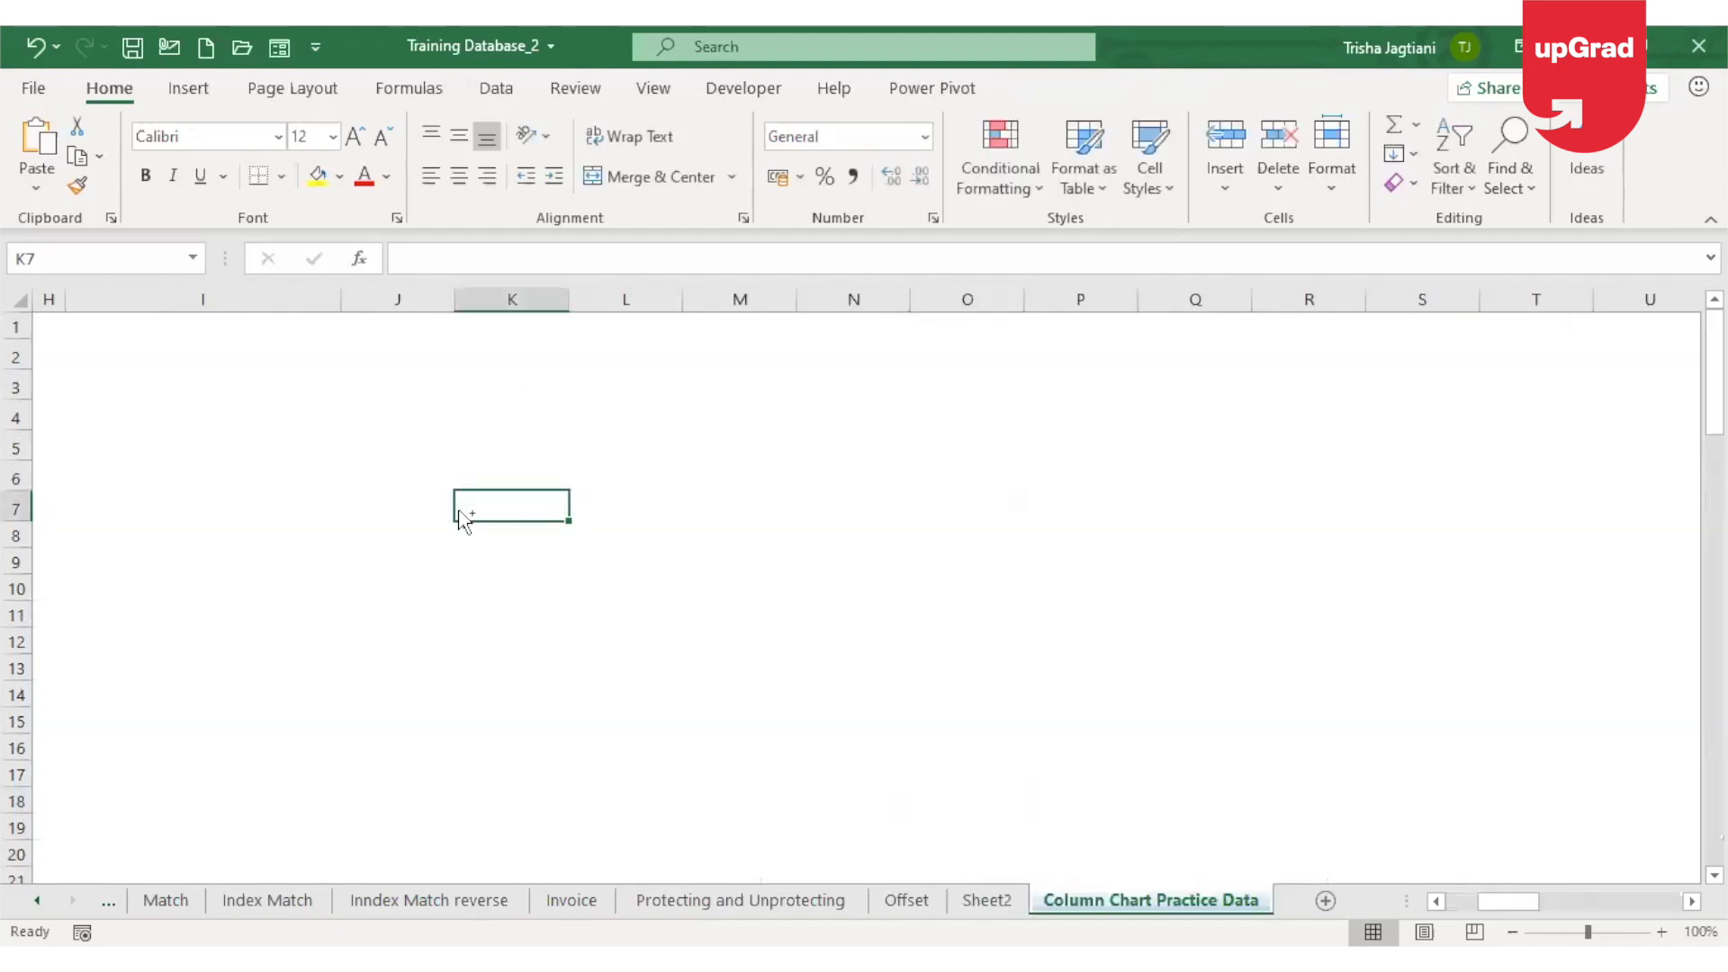
{"action": "scroll", "coordinate": [461, 515], "scroll_direction": "left", "scroll_amount": 5}
{"action": "left_click", "coordinate": [179, 421]}
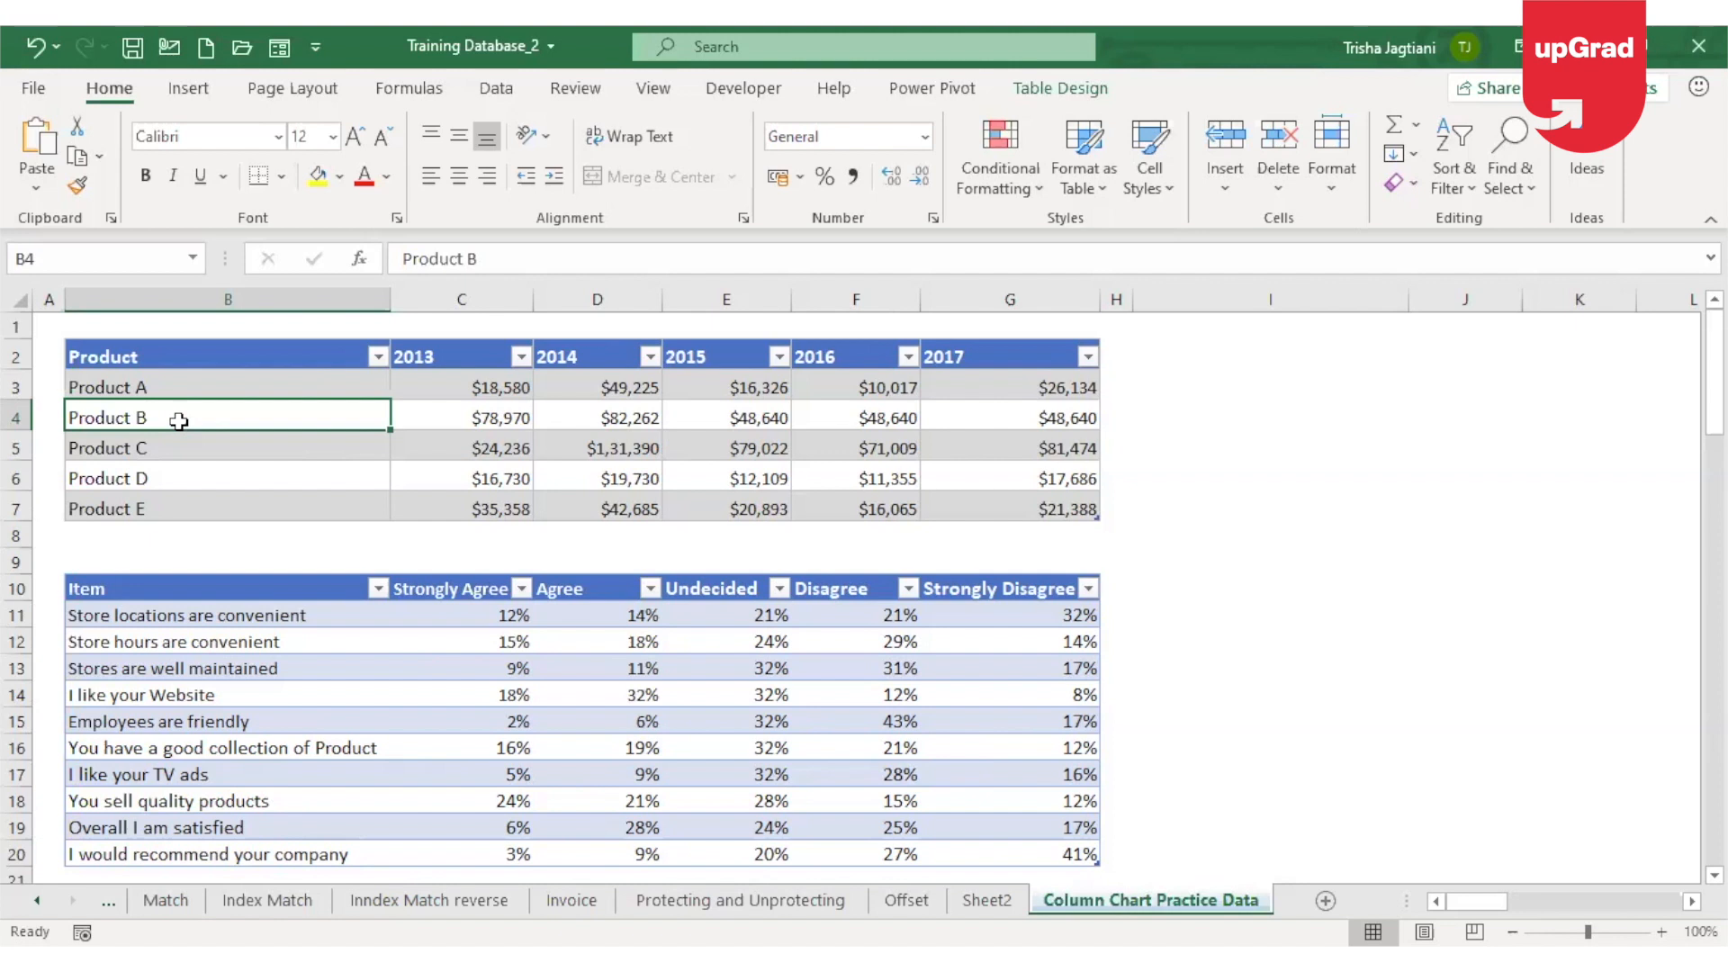
{"action": "key", "text": "alt+F1"}
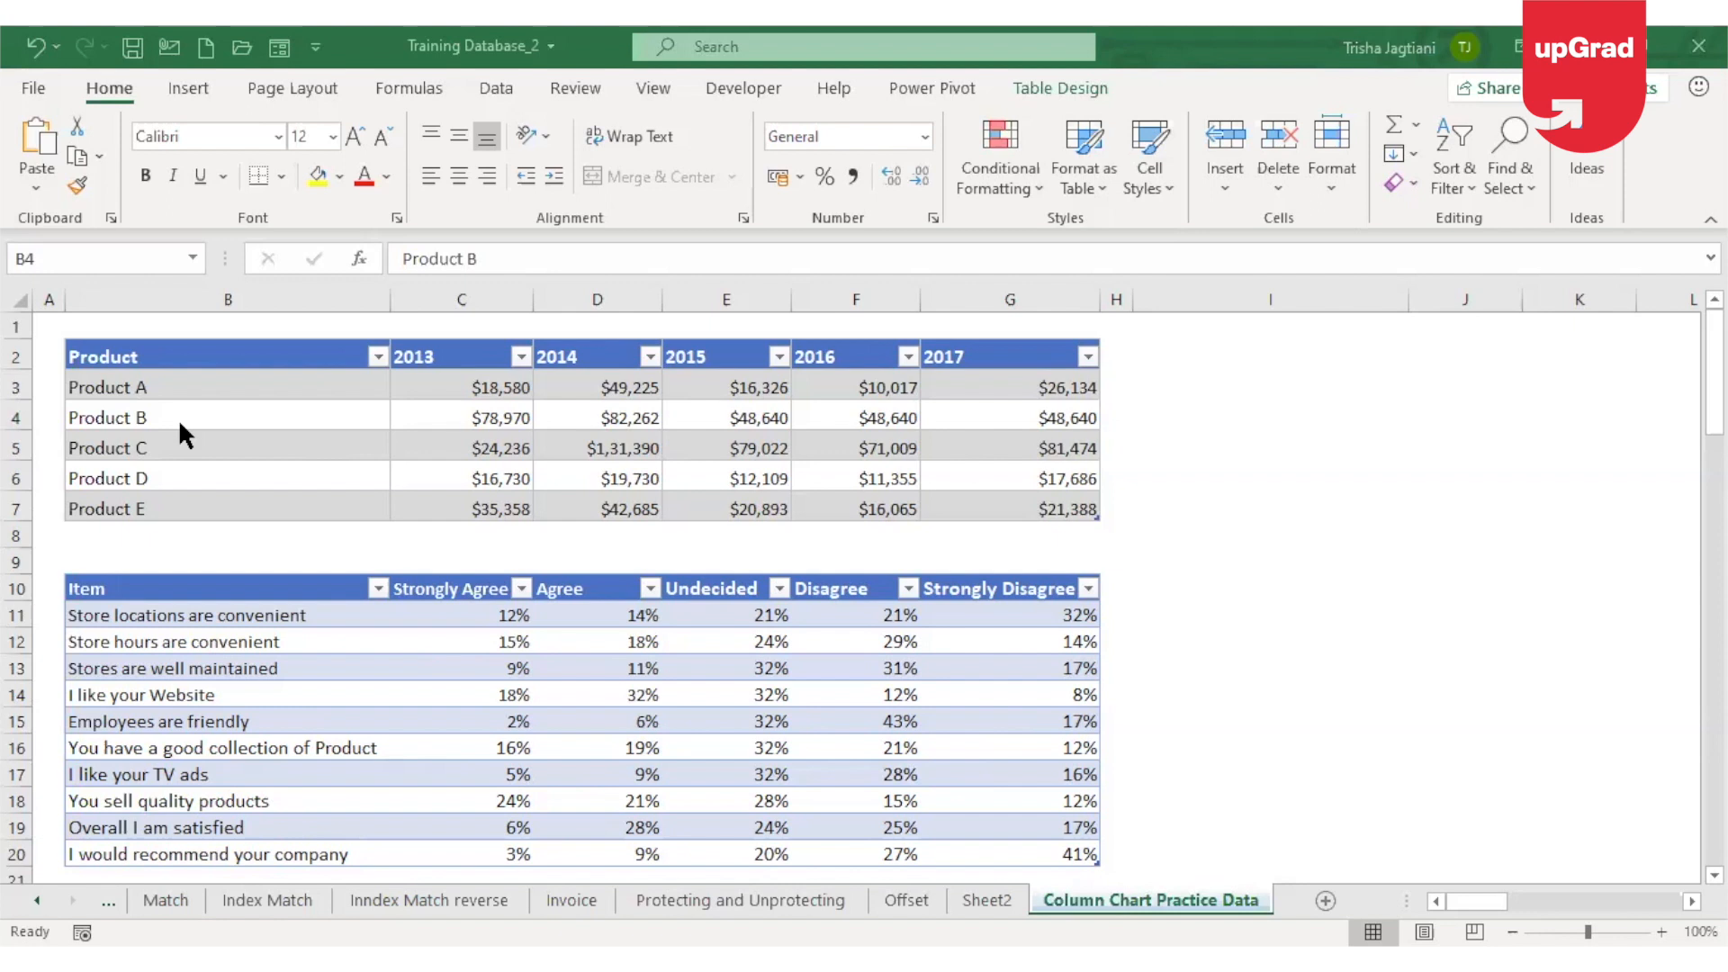
{"action": "left_click", "coordinate": [179, 420]}
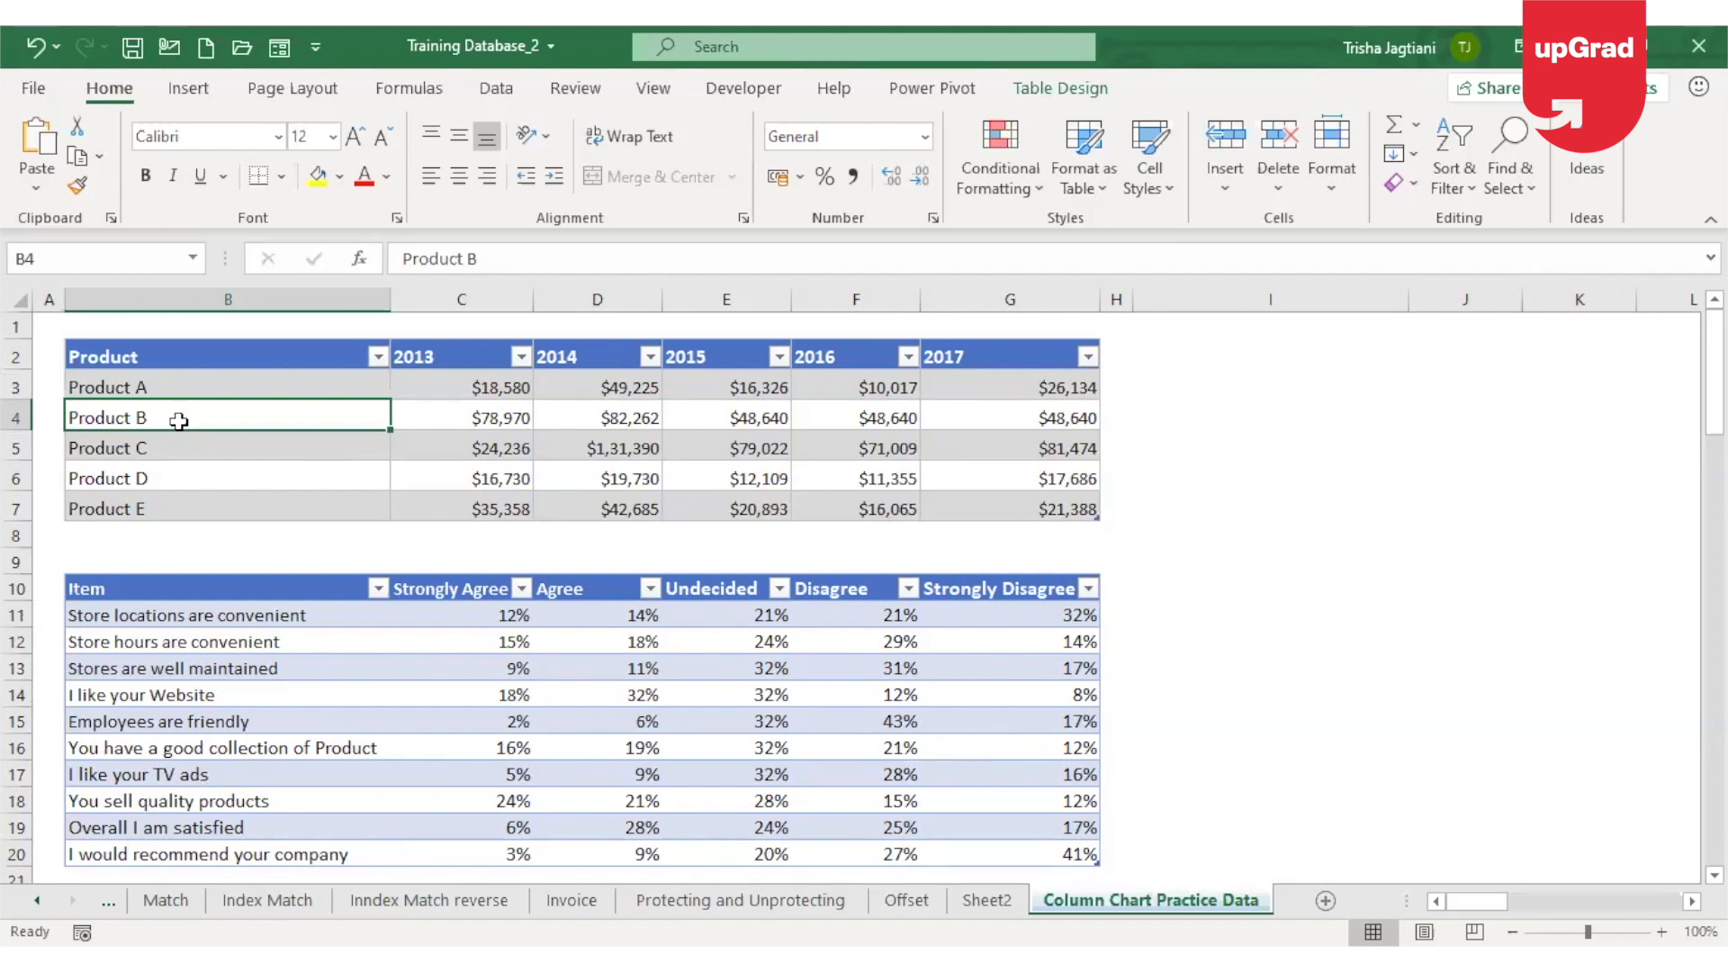
Go through the survey statements in the Item column, from store locations down to recommending the company.
{"action": "left_click", "coordinate": [321, 615]}
{"action": "key", "text": "Down"}
{"action": "key", "text": "Down"}
{"action": "key", "text": "Down"}
{"action": "key", "text": "Down"}
{"action": "key", "text": "Down"}
{"action": "key", "text": "Down"}
{"action": "key", "text": "Down"}
{"action": "key", "text": "Down"}
{"action": "key", "text": "Down"}
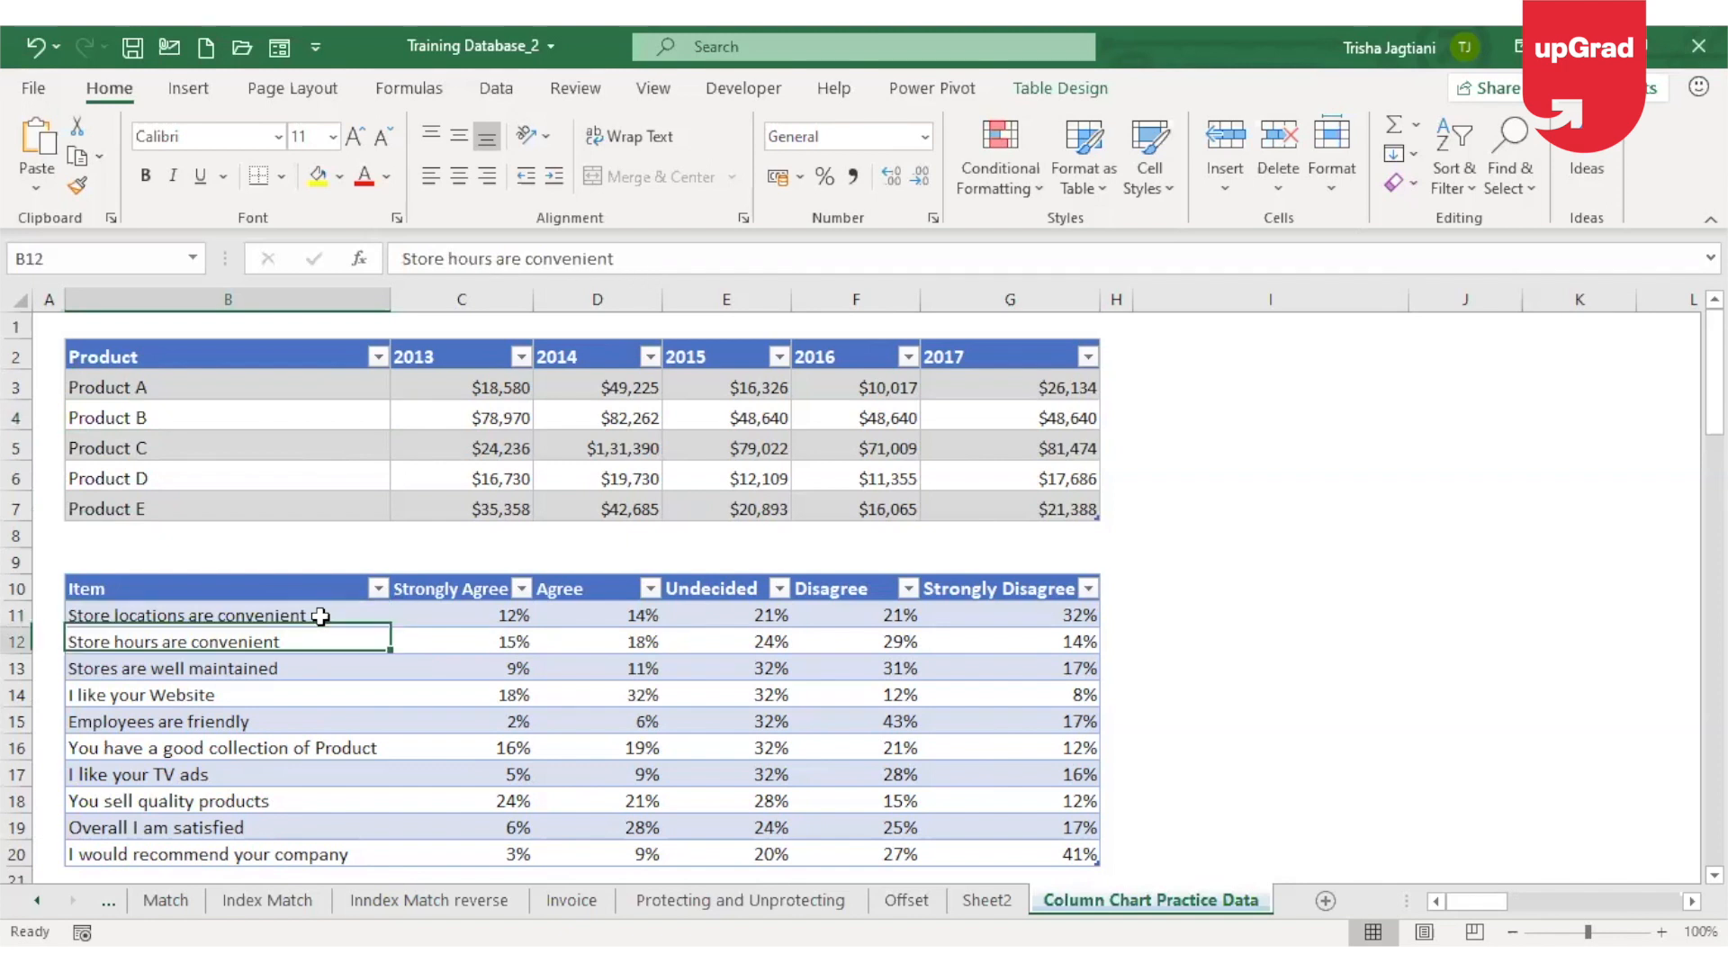
{"action": "key", "text": "Up"}
{"action": "key", "text": "Up"}
{"action": "key", "text": "Up"}
{"action": "key", "text": "Up"}
{"action": "key", "text": "Up"}
{"action": "key", "text": "Up"}
{"action": "key", "text": "Up"}
{"action": "key", "text": "Up"}
{"action": "key", "text": "Up"}
{"action": "key", "text": "Up"}
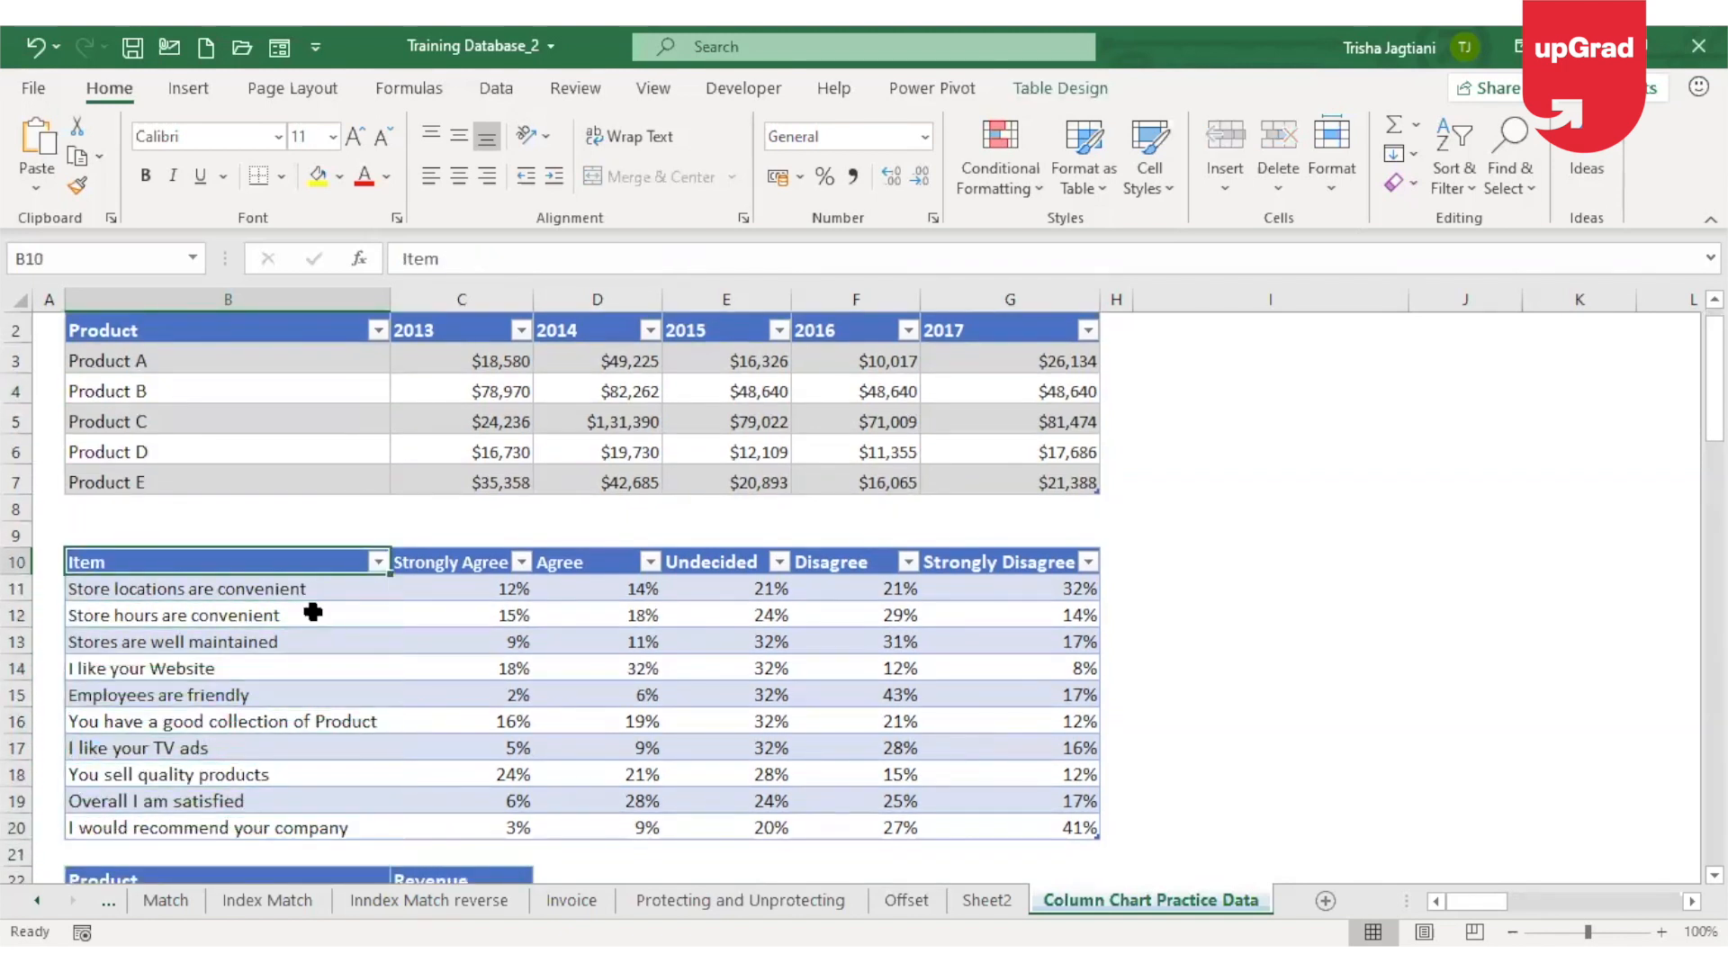
{"action": "key", "text": "Down"}
{"action": "key", "text": "Down"}
{"action": "key", "text": "Down"}
{"action": "key", "text": "Down"}
{"action": "key", "text": "Down"}
{"action": "key", "text": "Down"}
{"action": "key", "text": "Down"}
{"action": "key", "text": "Down"}
{"action": "key", "text": "Down"}
{"action": "key", "text": "Down"}
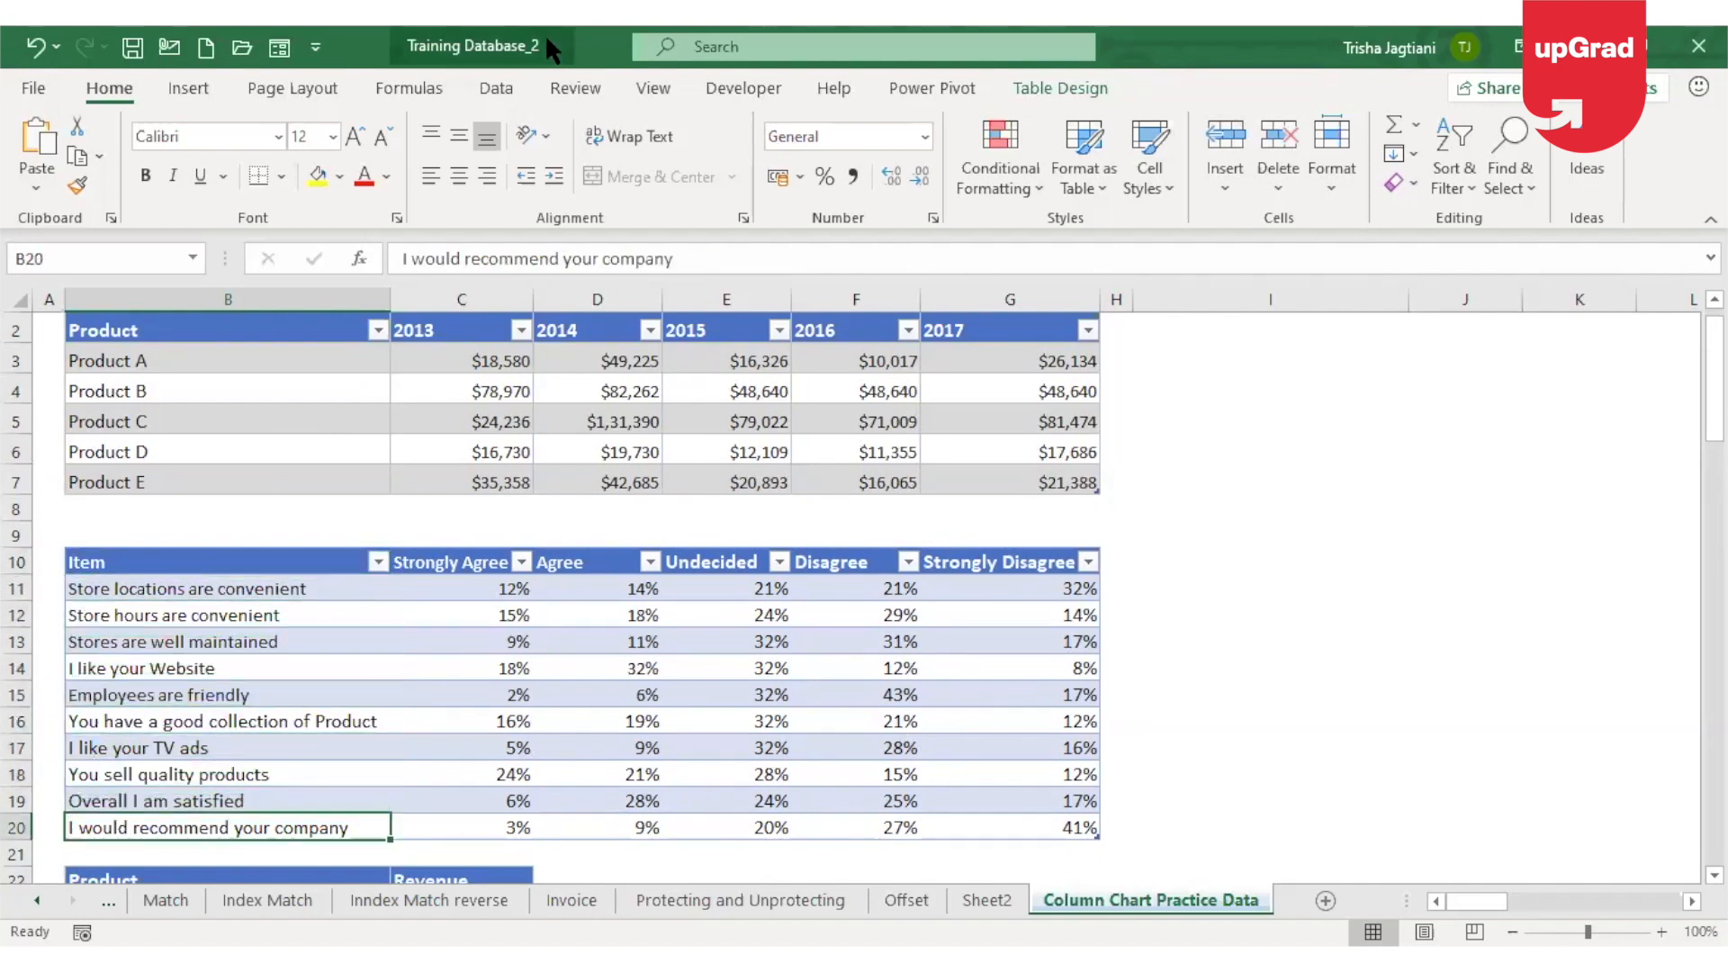
Try a clustered column chart of the survey table and delete it.
{"action": "key", "text": "alt"}
{"action": "key", "text": "n"}
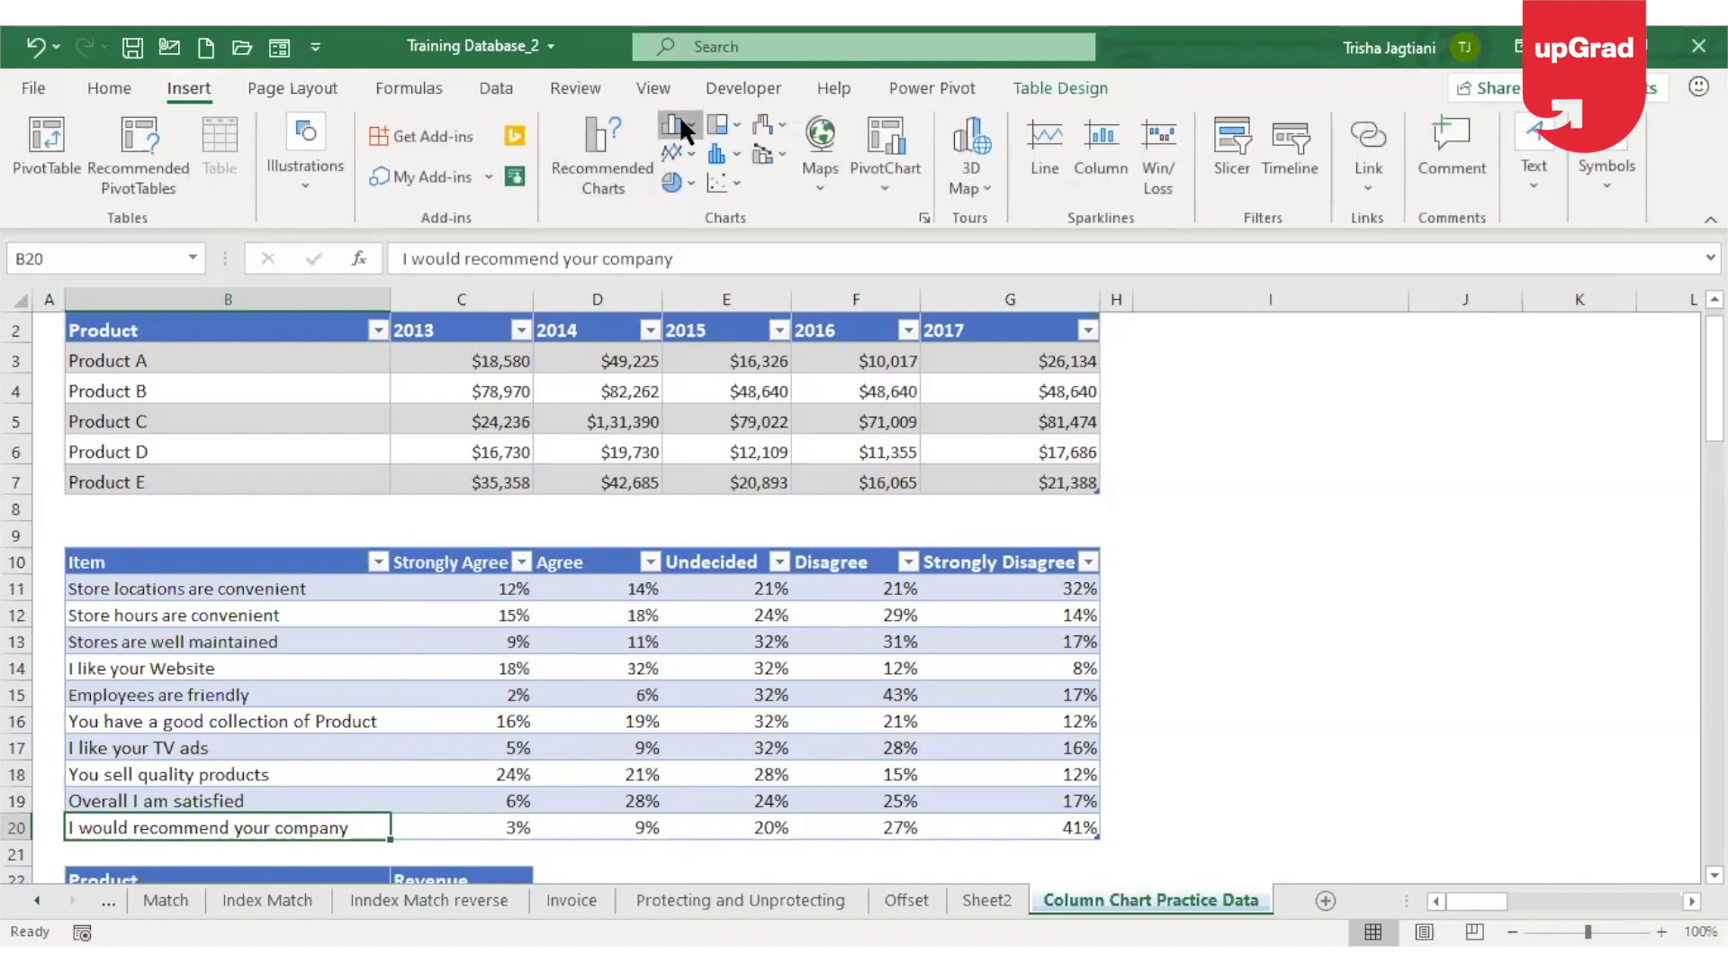
{"action": "key", "text": "alt+F1"}
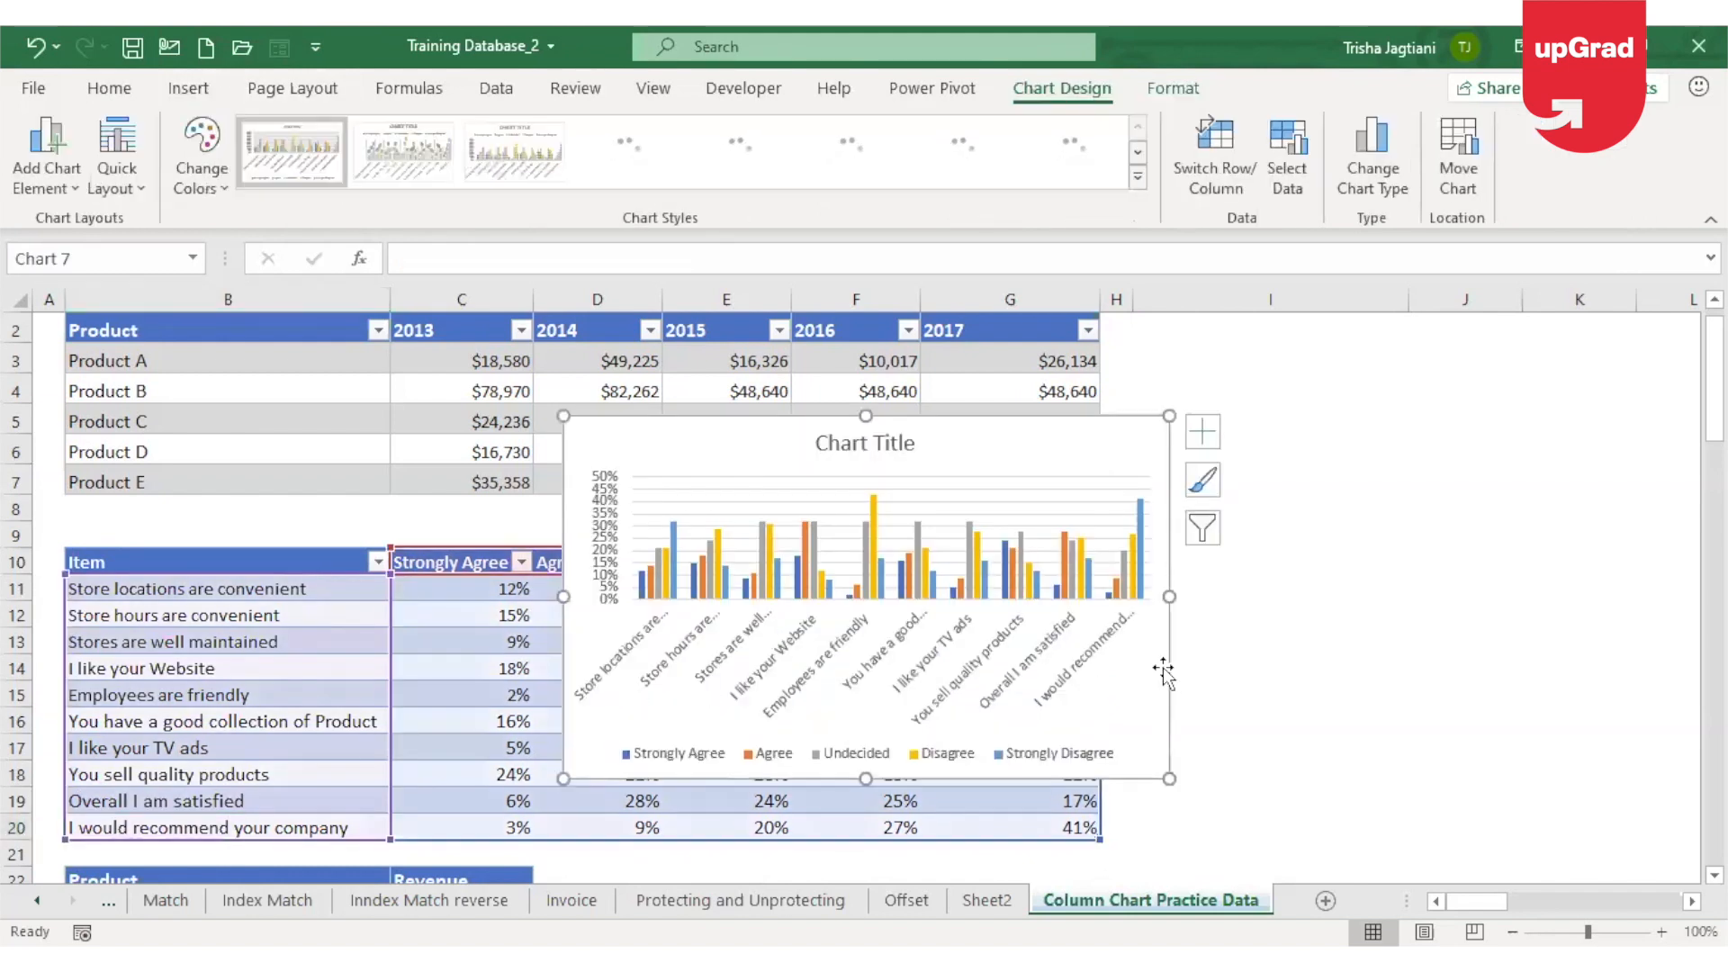
{"action": "key", "text": "Delete"}
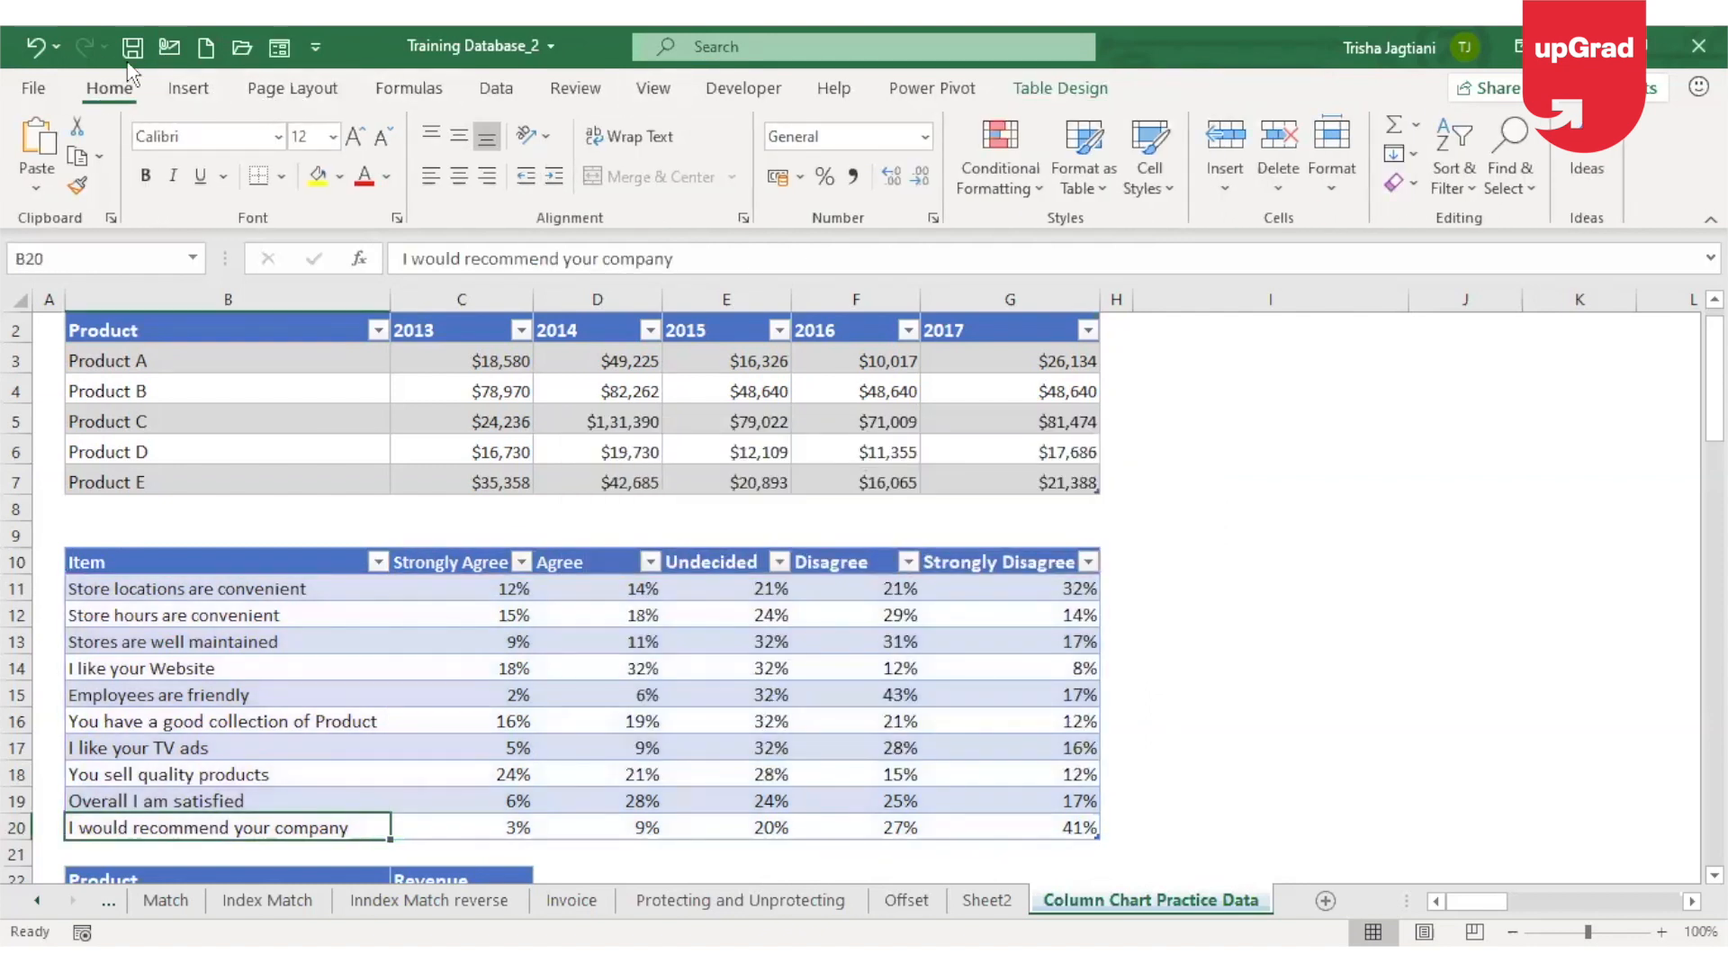
Try a 2-D clustered bar chart of the survey table, extend it down to row 21, and delete it.
{"action": "left_click", "coordinate": [188, 87]}
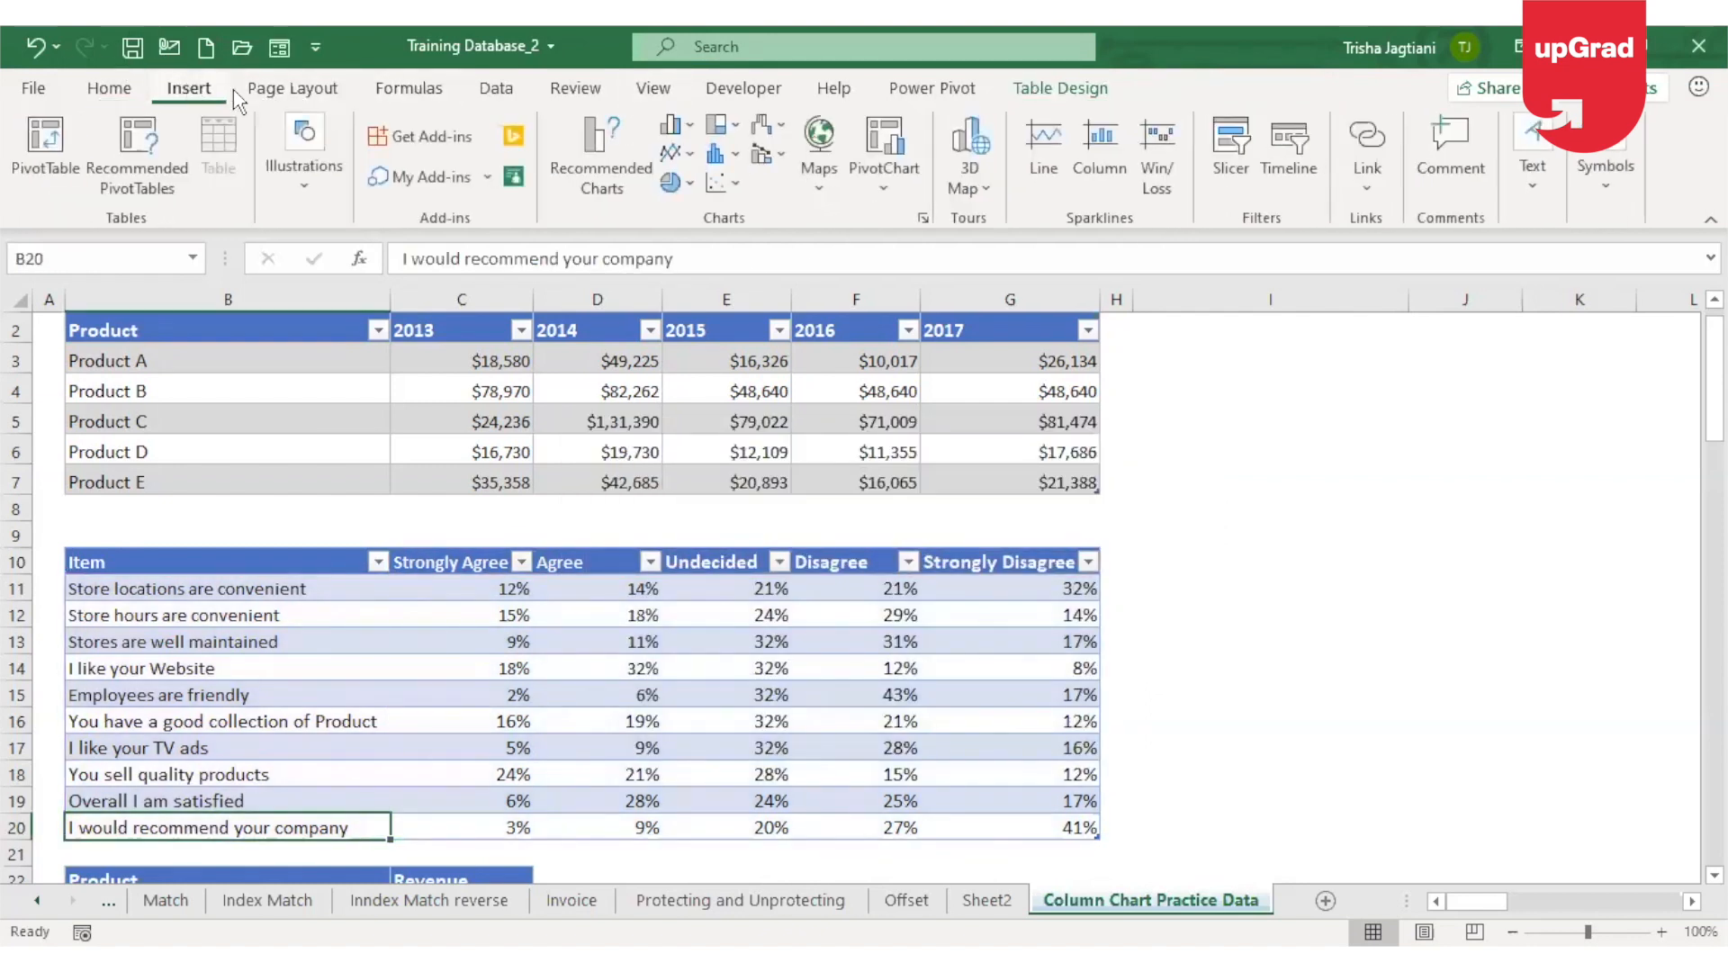
{"action": "left_click", "coordinate": [688, 117]}
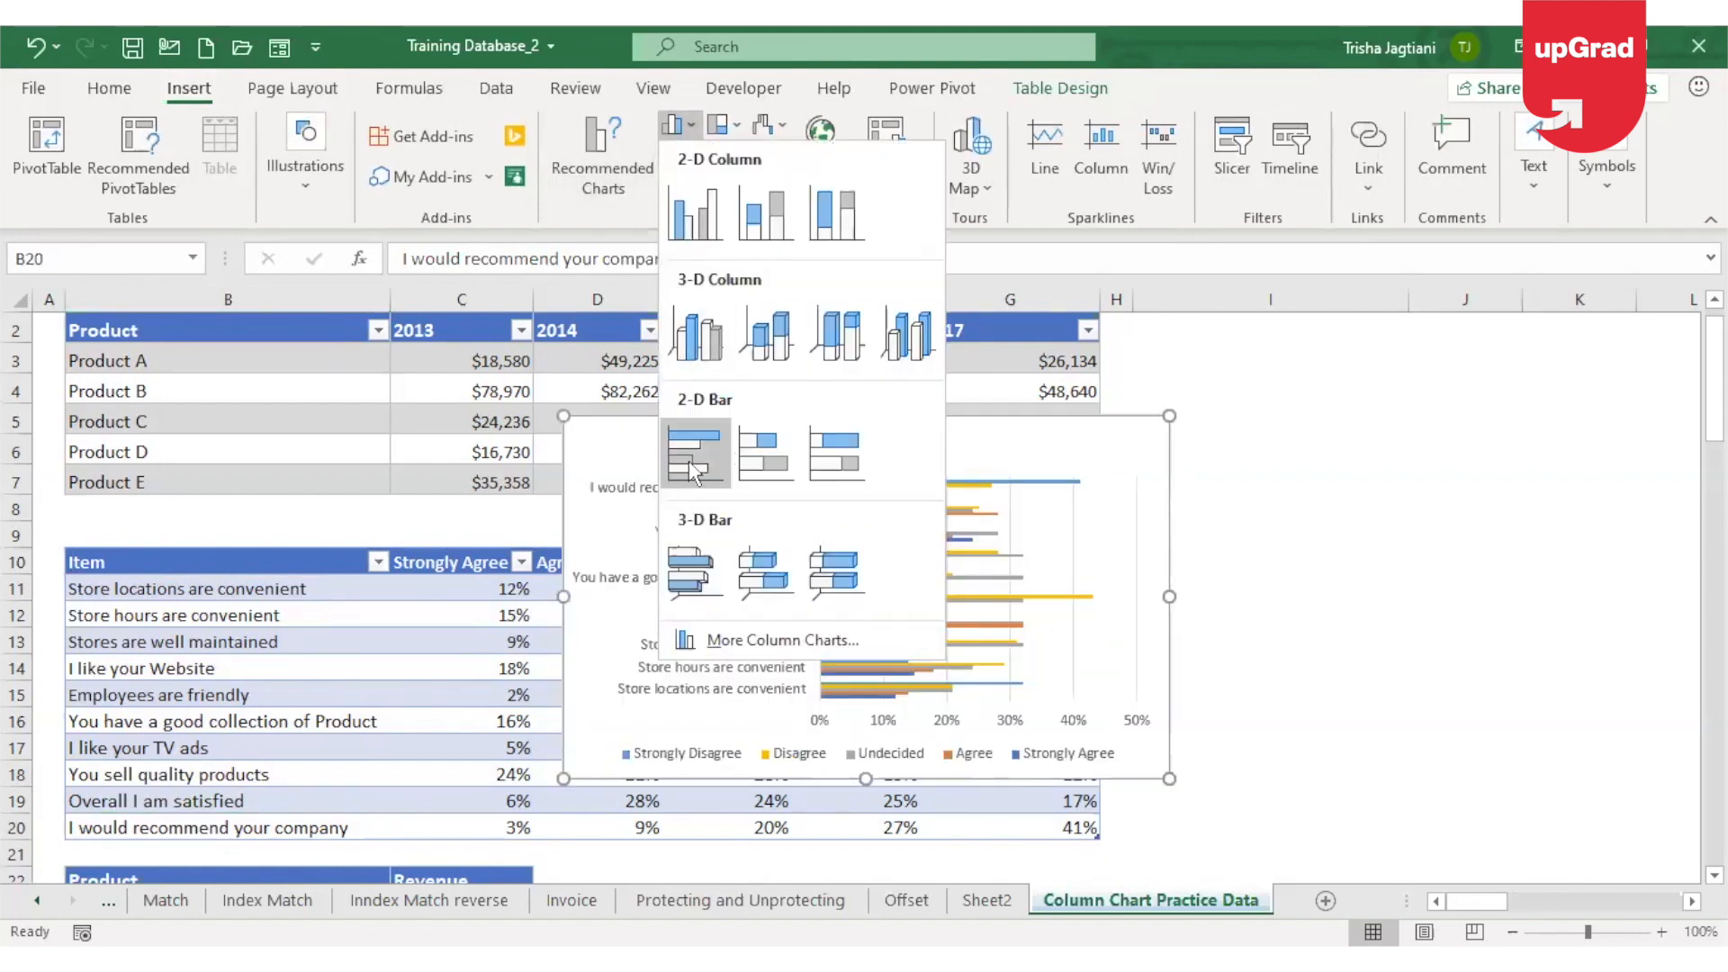
{"action": "left_click", "coordinate": [691, 466]}
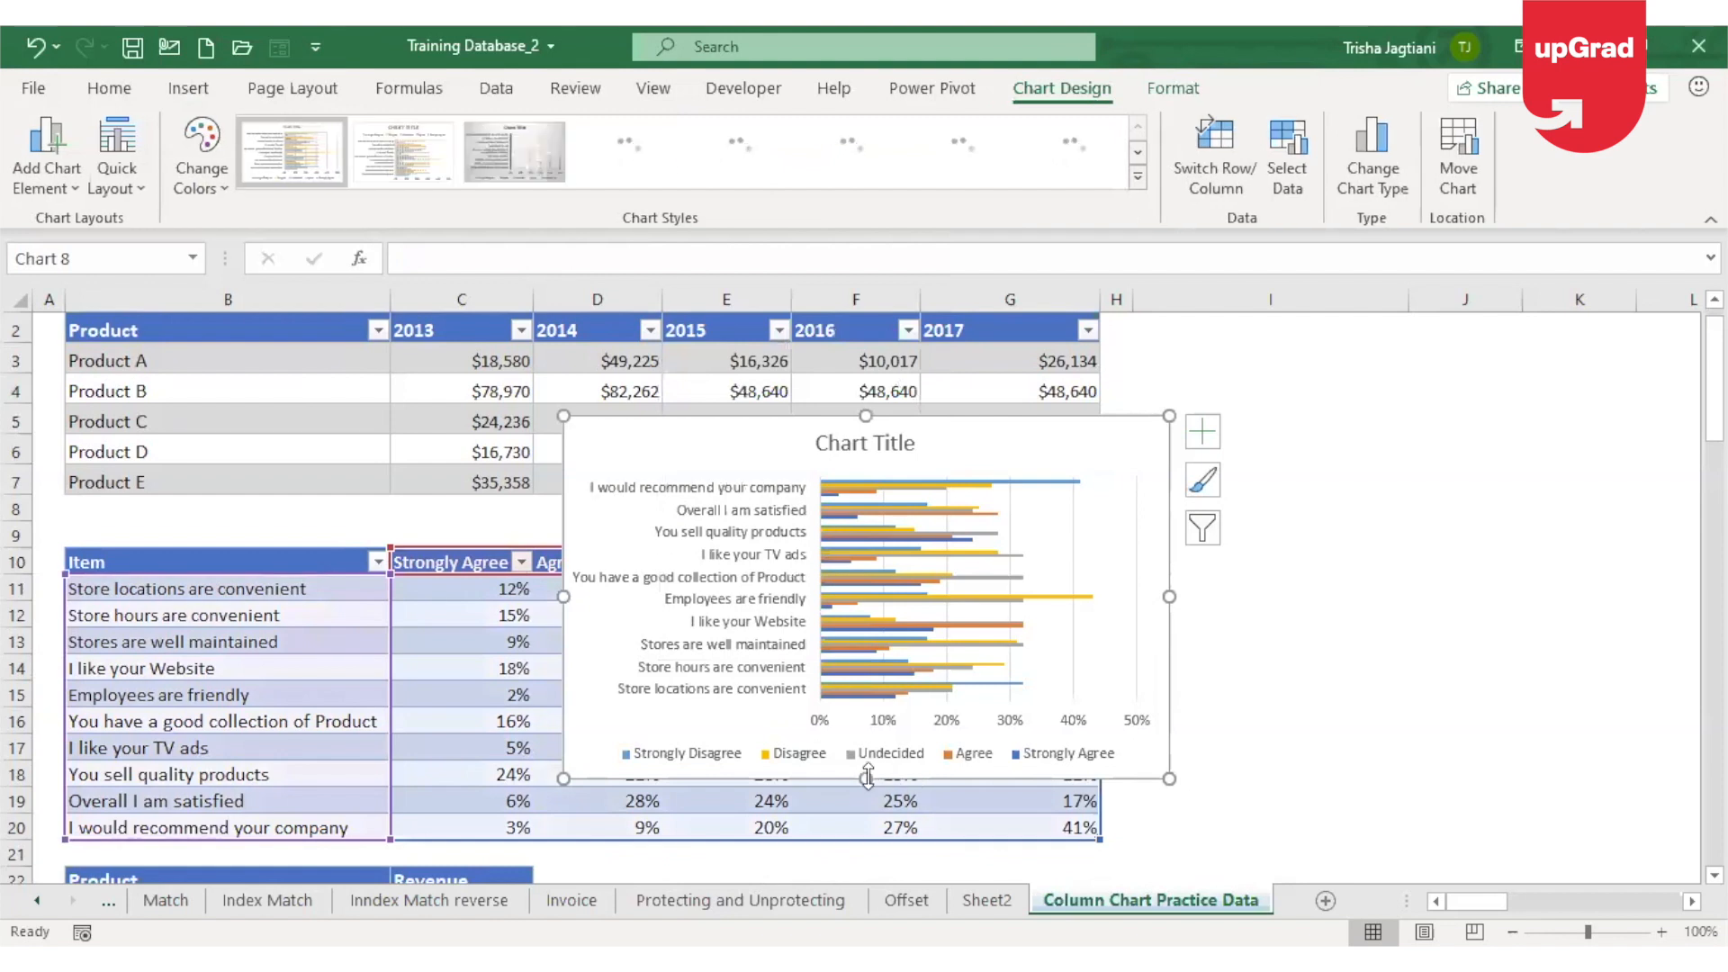
{"action": "left_click_drag", "start_coordinate": [866, 778], "coordinate": [865, 862]}
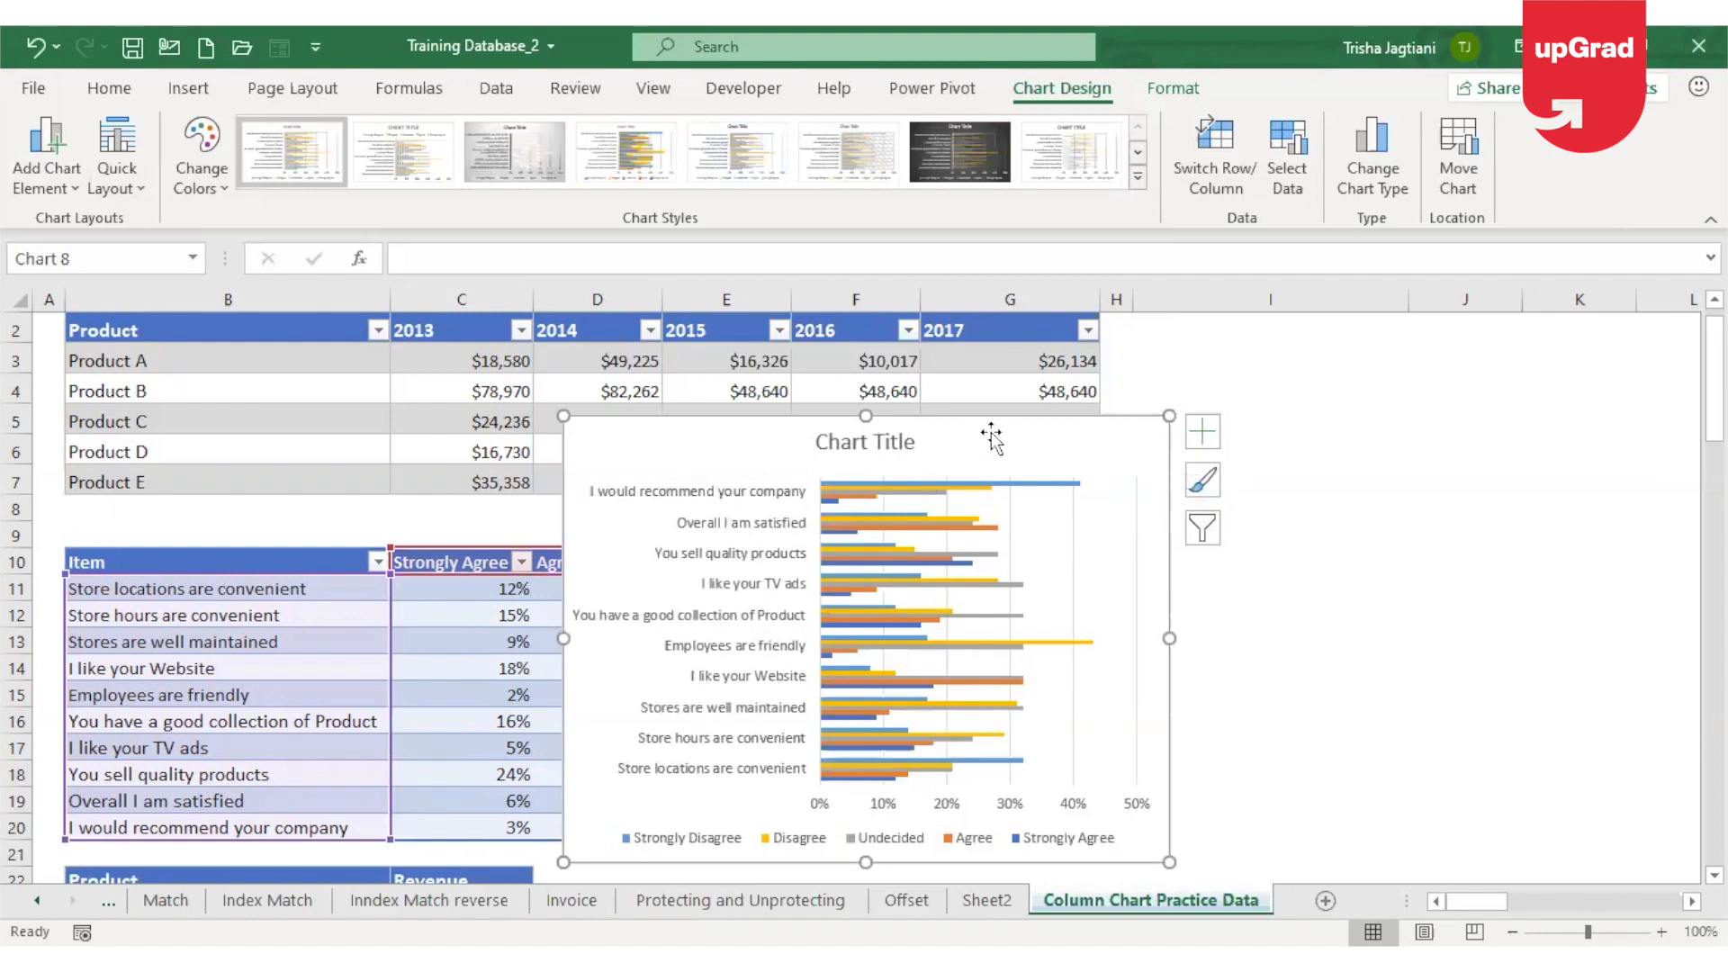
{"action": "key", "text": "Delete"}
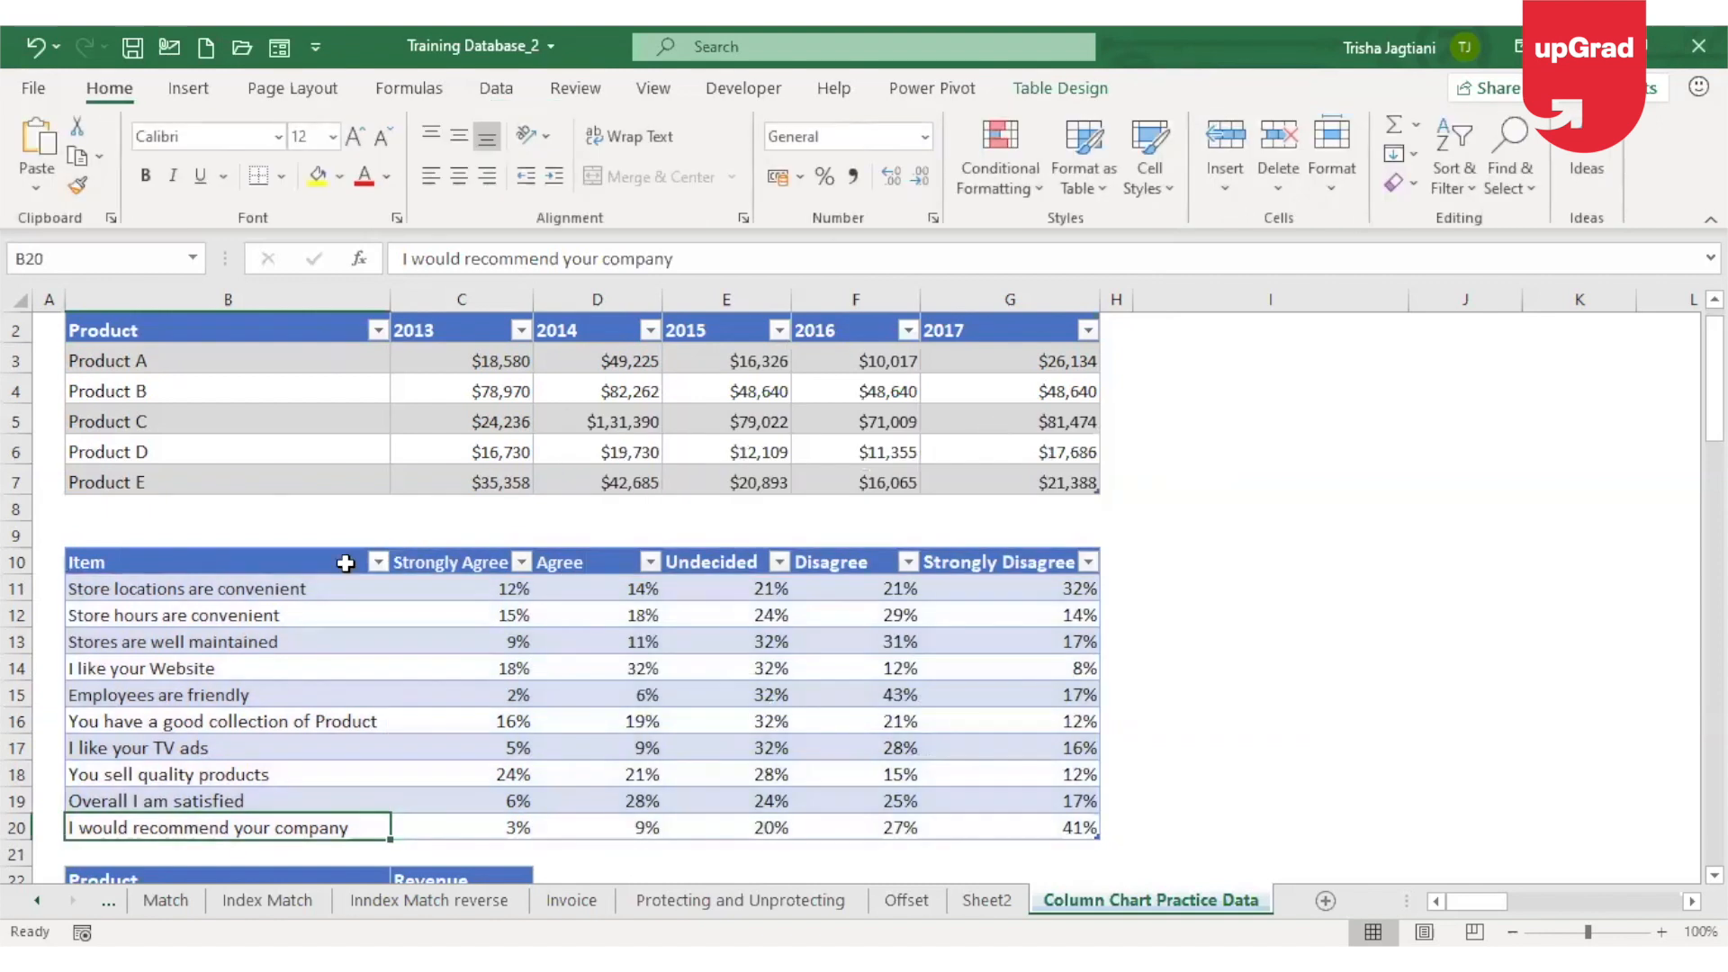
Examine the response percentages for the statement that store locations are convenient, from Strongly Agree to Strongly Disagree.
{"action": "left_click", "coordinate": [472, 588]}
{"action": "key", "text": "Right"}
{"action": "key", "text": "Right"}
{"action": "key", "text": "Right"}
{"action": "key", "text": "Right"}
{"action": "key", "text": "Right"}
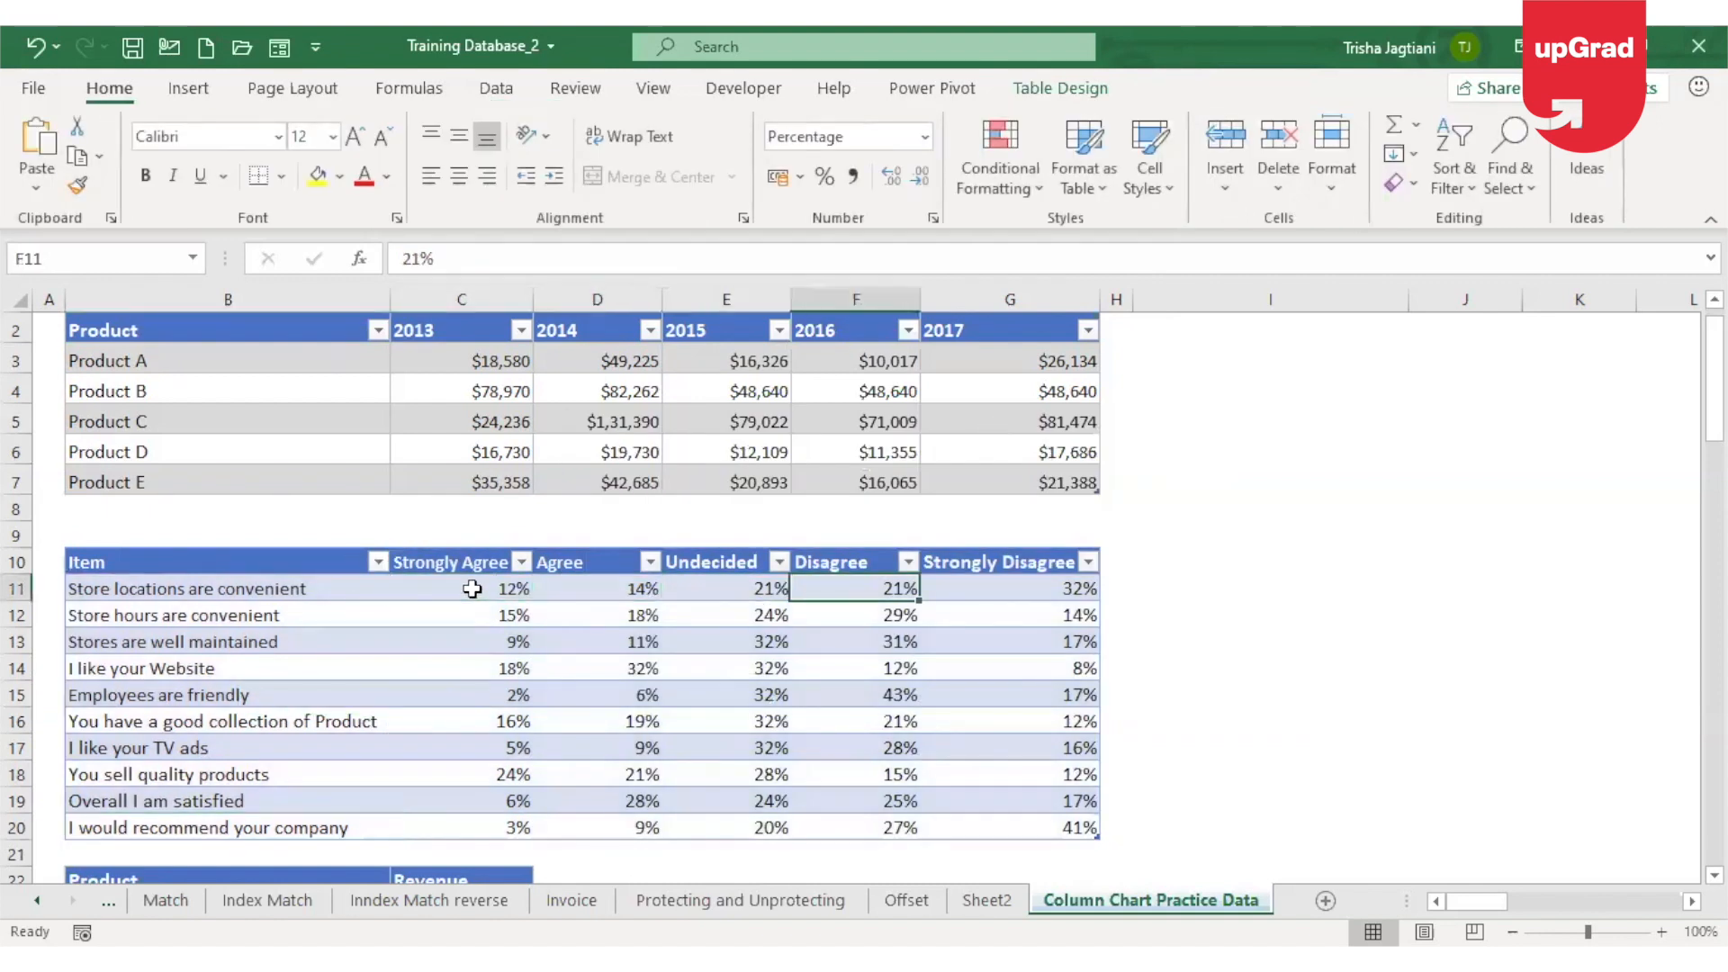
Insert a 2-D 100% stacked bar chart of the survey table.
{"action": "key", "text": "Left"}
{"action": "key", "text": "Left"}
{"action": "key", "text": "Left"}
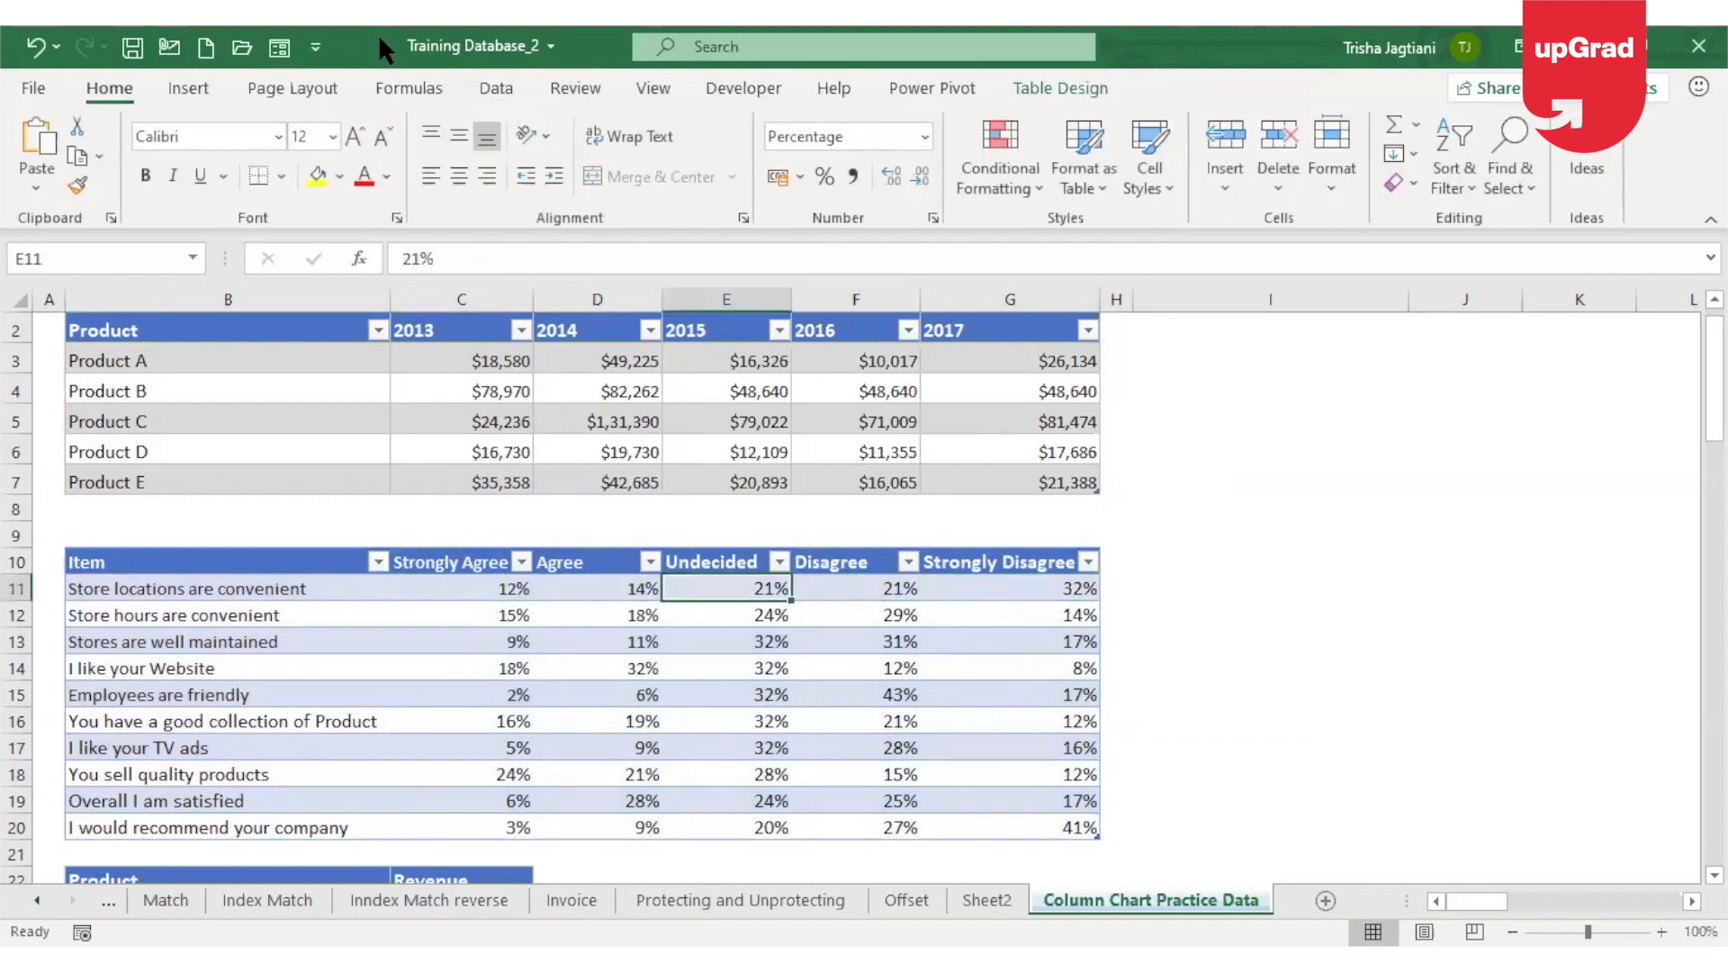
{"action": "left_click", "coordinate": [189, 88]}
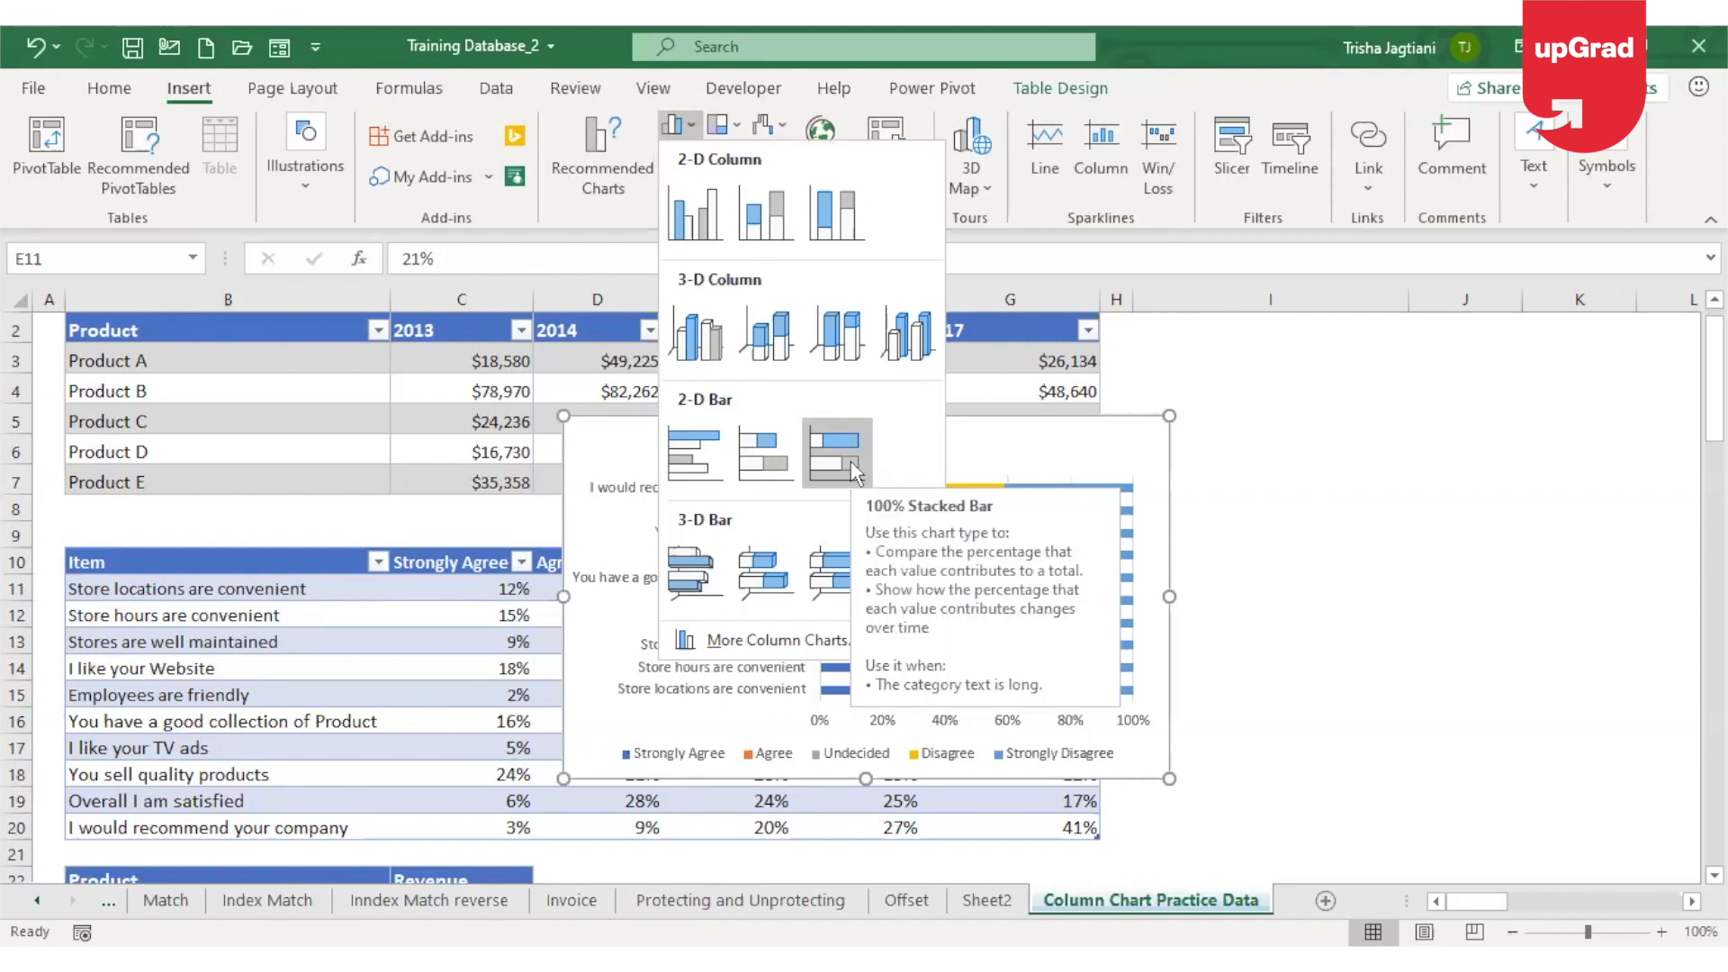
{"action": "left_click", "coordinate": [851, 461]}
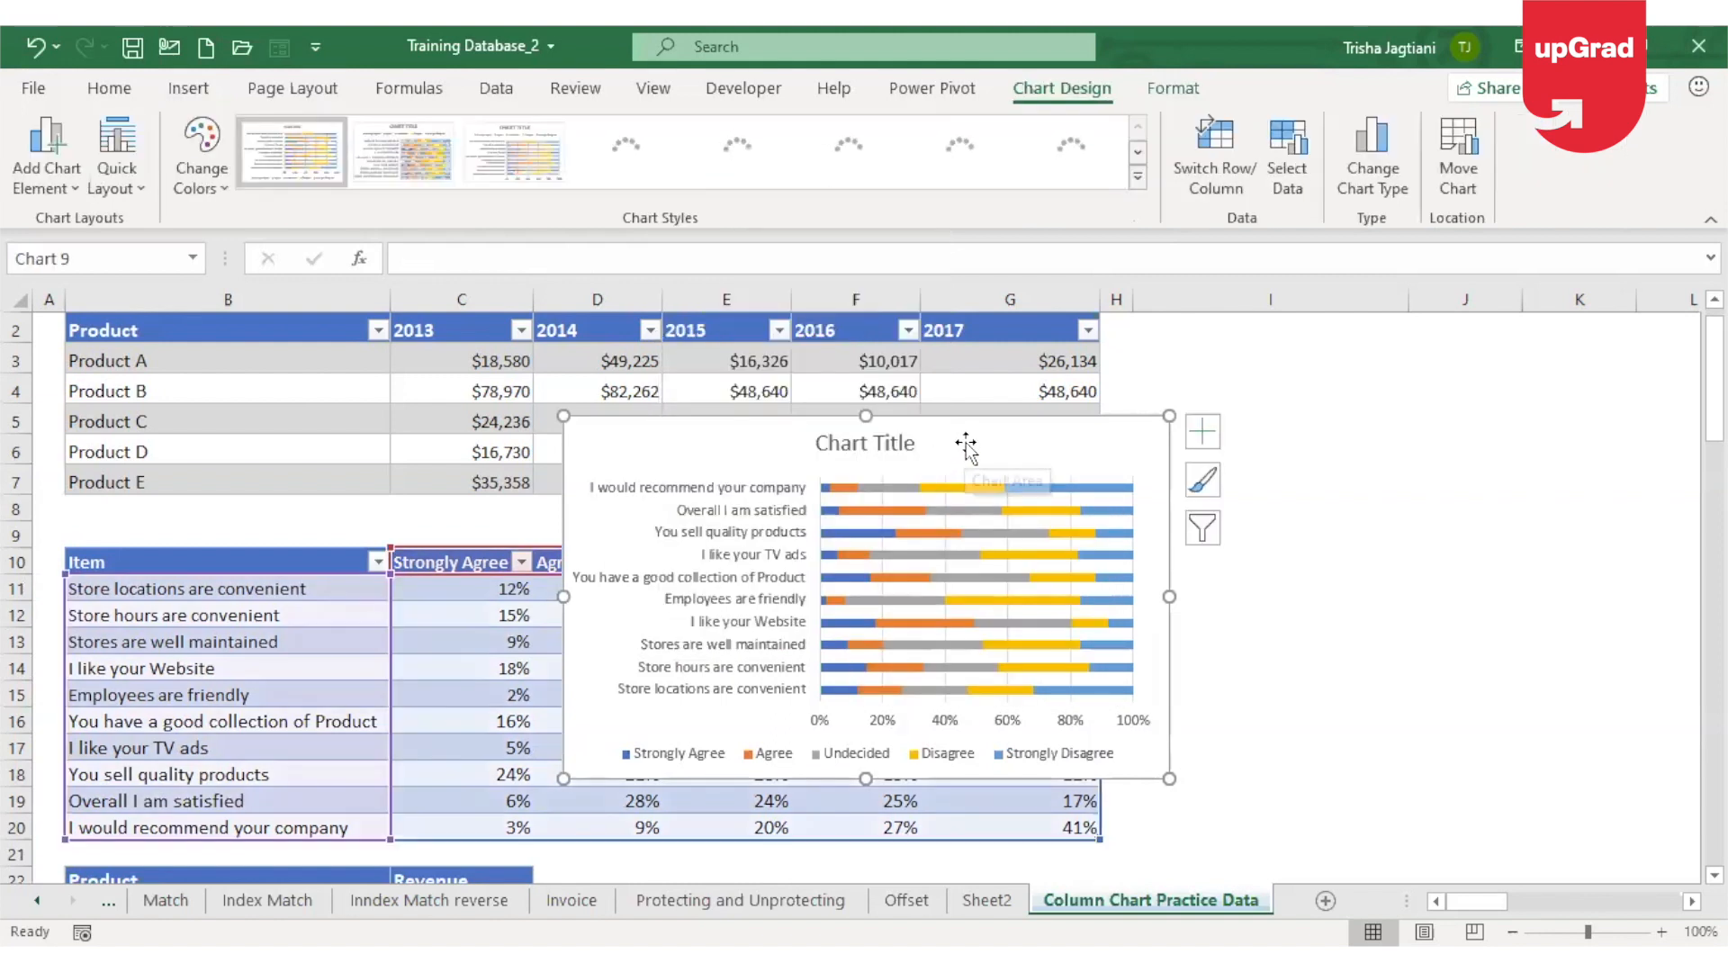
Place the survey chart beside the tables and extend its lower edge down to about row 21.
{"action": "left_click_drag", "start_coordinate": [965, 445], "coordinate": [1512, 413]}
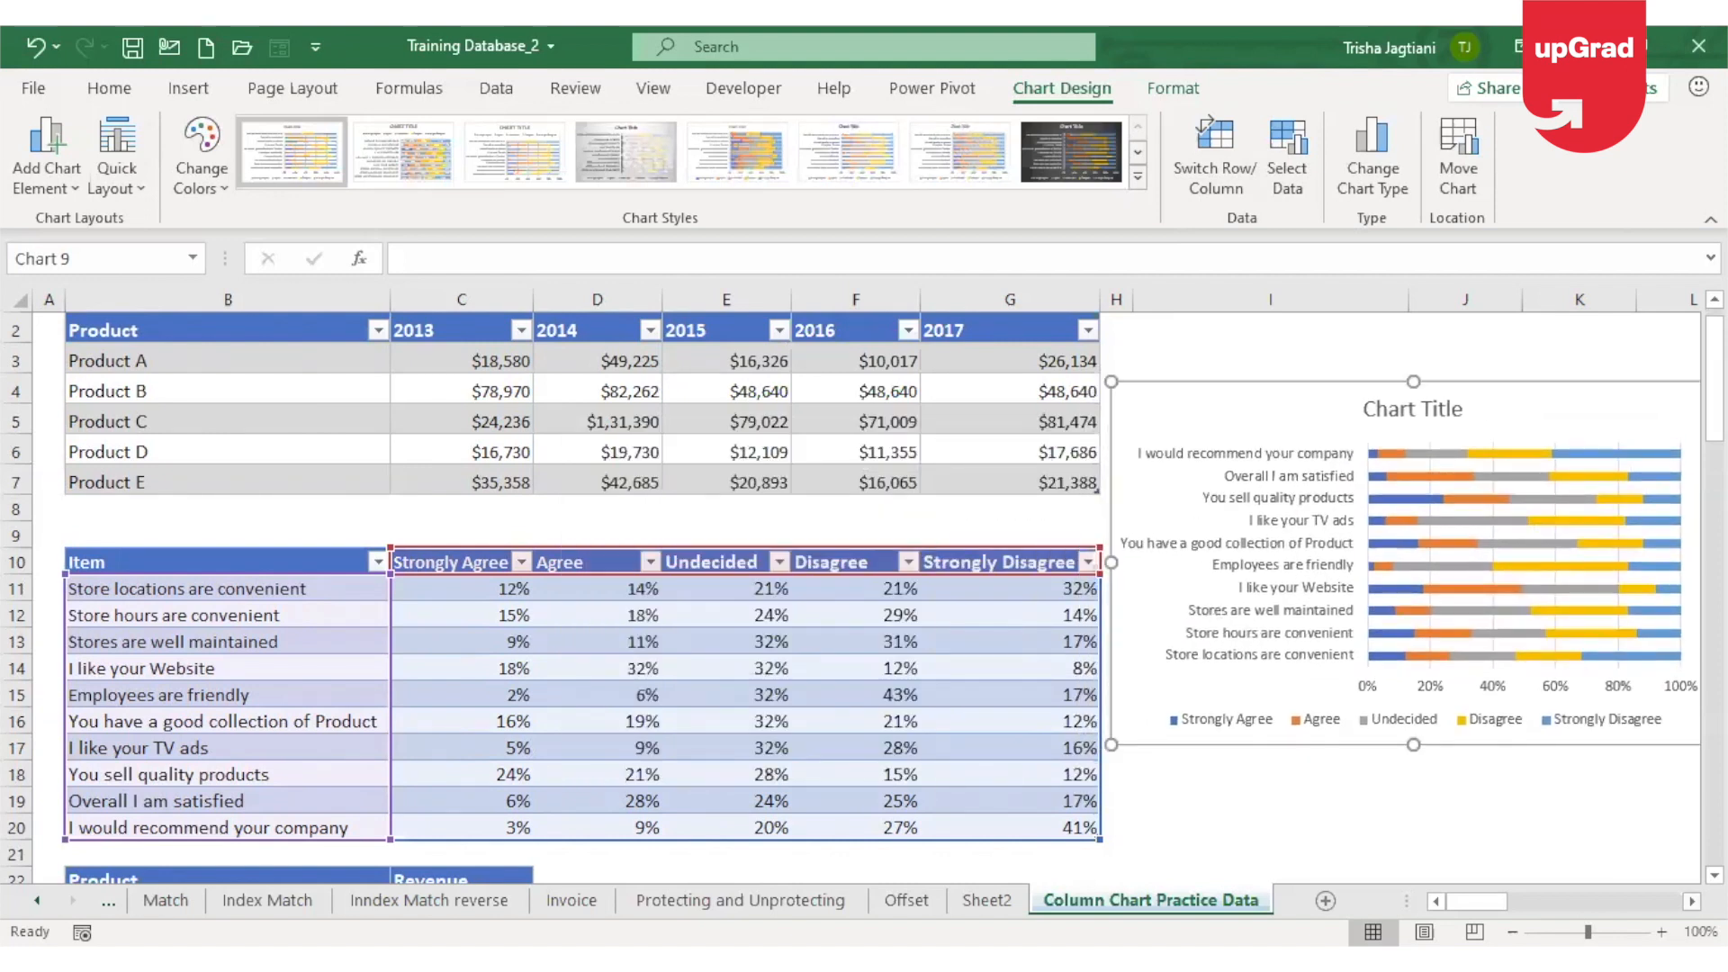
{"action": "scroll", "coordinate": [913, 745], "scroll_direction": "right", "scroll_amount": 3}
{"action": "left_click_drag", "start_coordinate": [913, 745], "coordinate": [902, 861]}
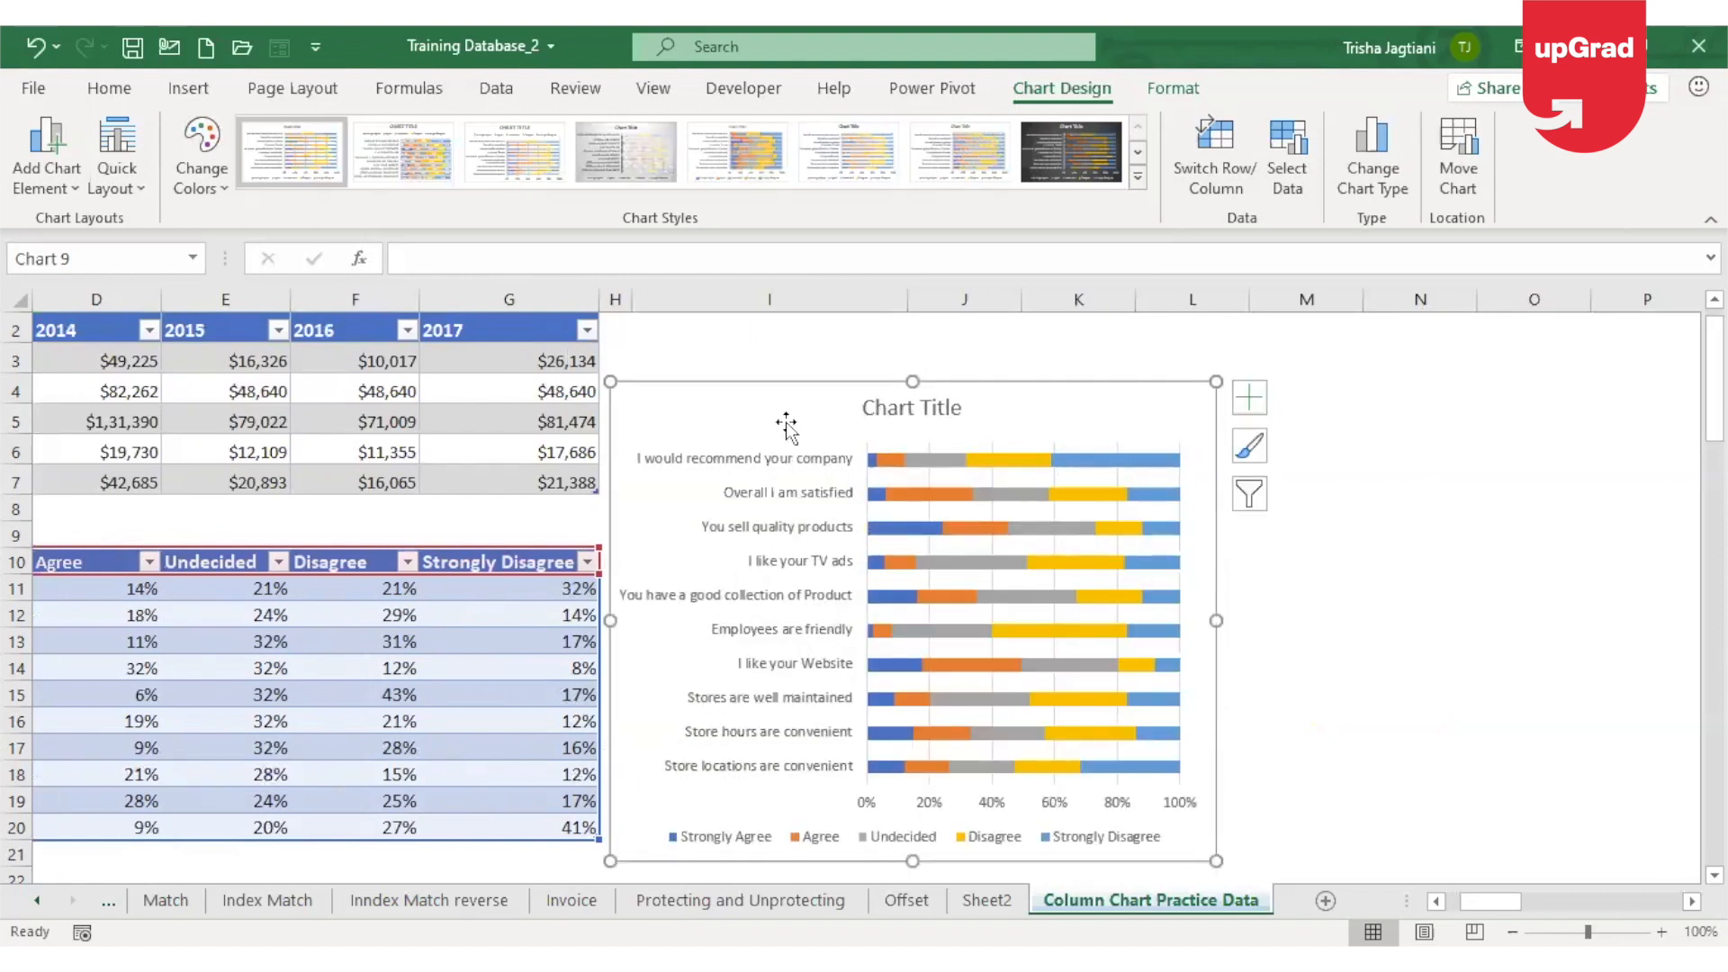
Apply the dark chart style to the survey chart and title it "Survey Result".
{"action": "left_click", "coordinate": [886, 412]}
{"action": "left_click", "coordinate": [868, 409]}
{"action": "left_click", "coordinate": [1138, 176]}
{"action": "left_click", "coordinate": [1096, 183]}
{"action": "left_click_drag", "start_coordinate": [846, 410], "coordinate": [969, 407]}
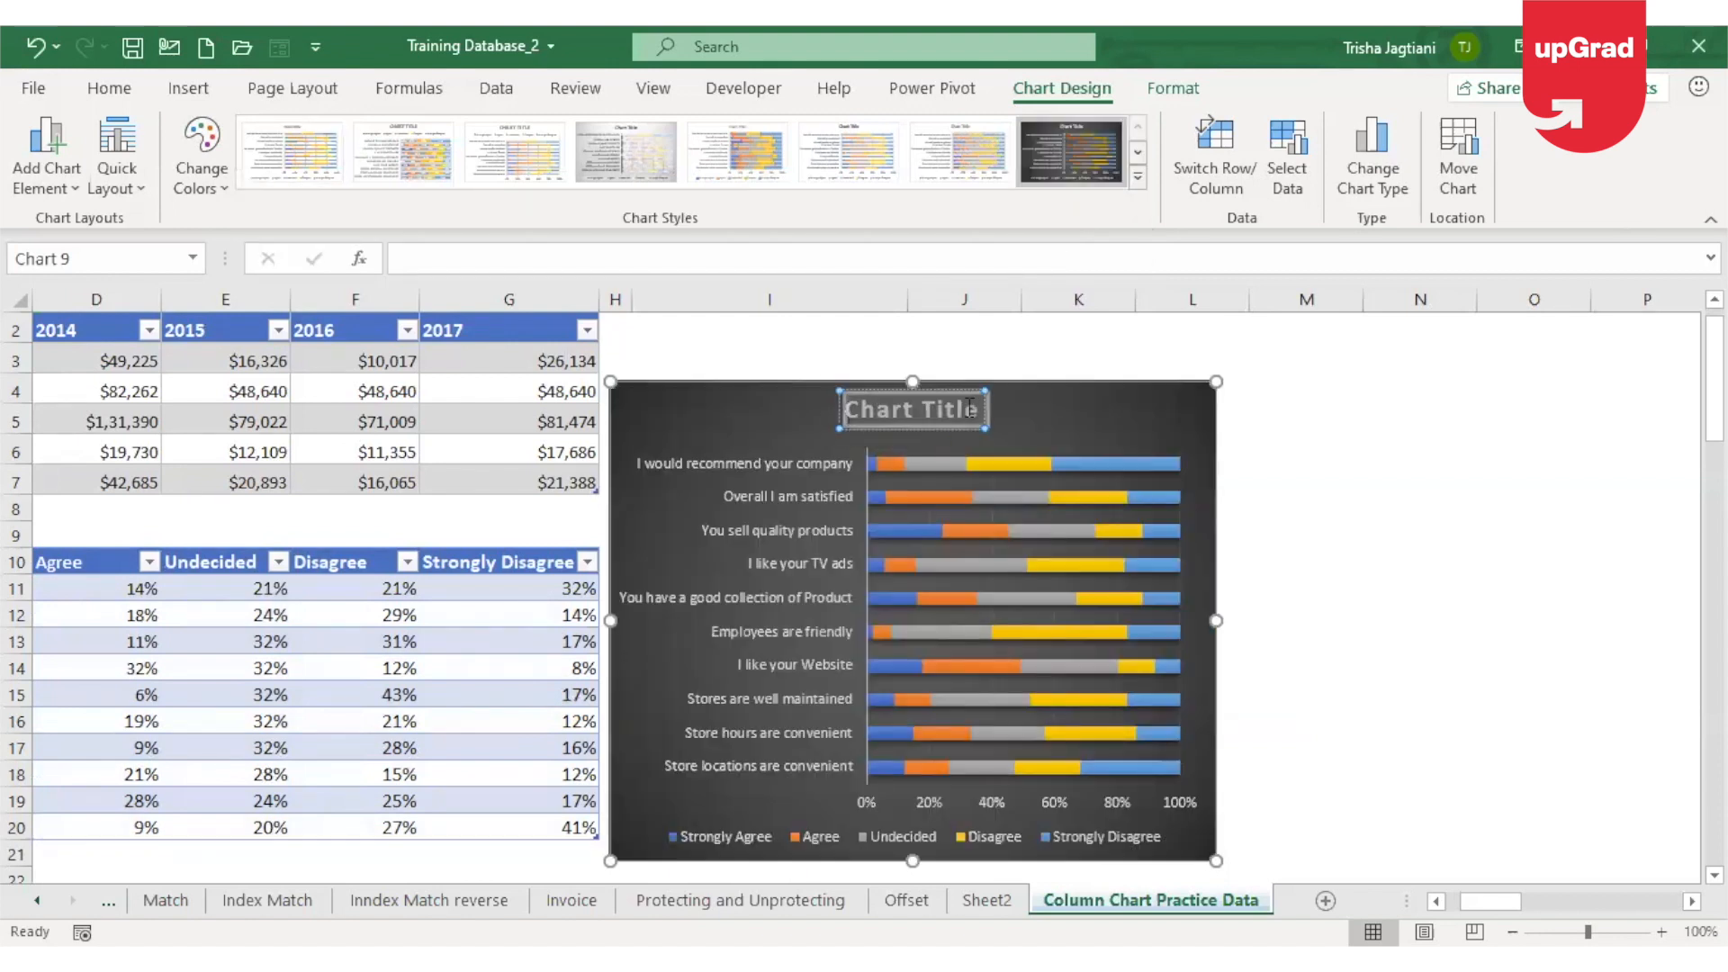
{"action": "type", "text": "Survey"}
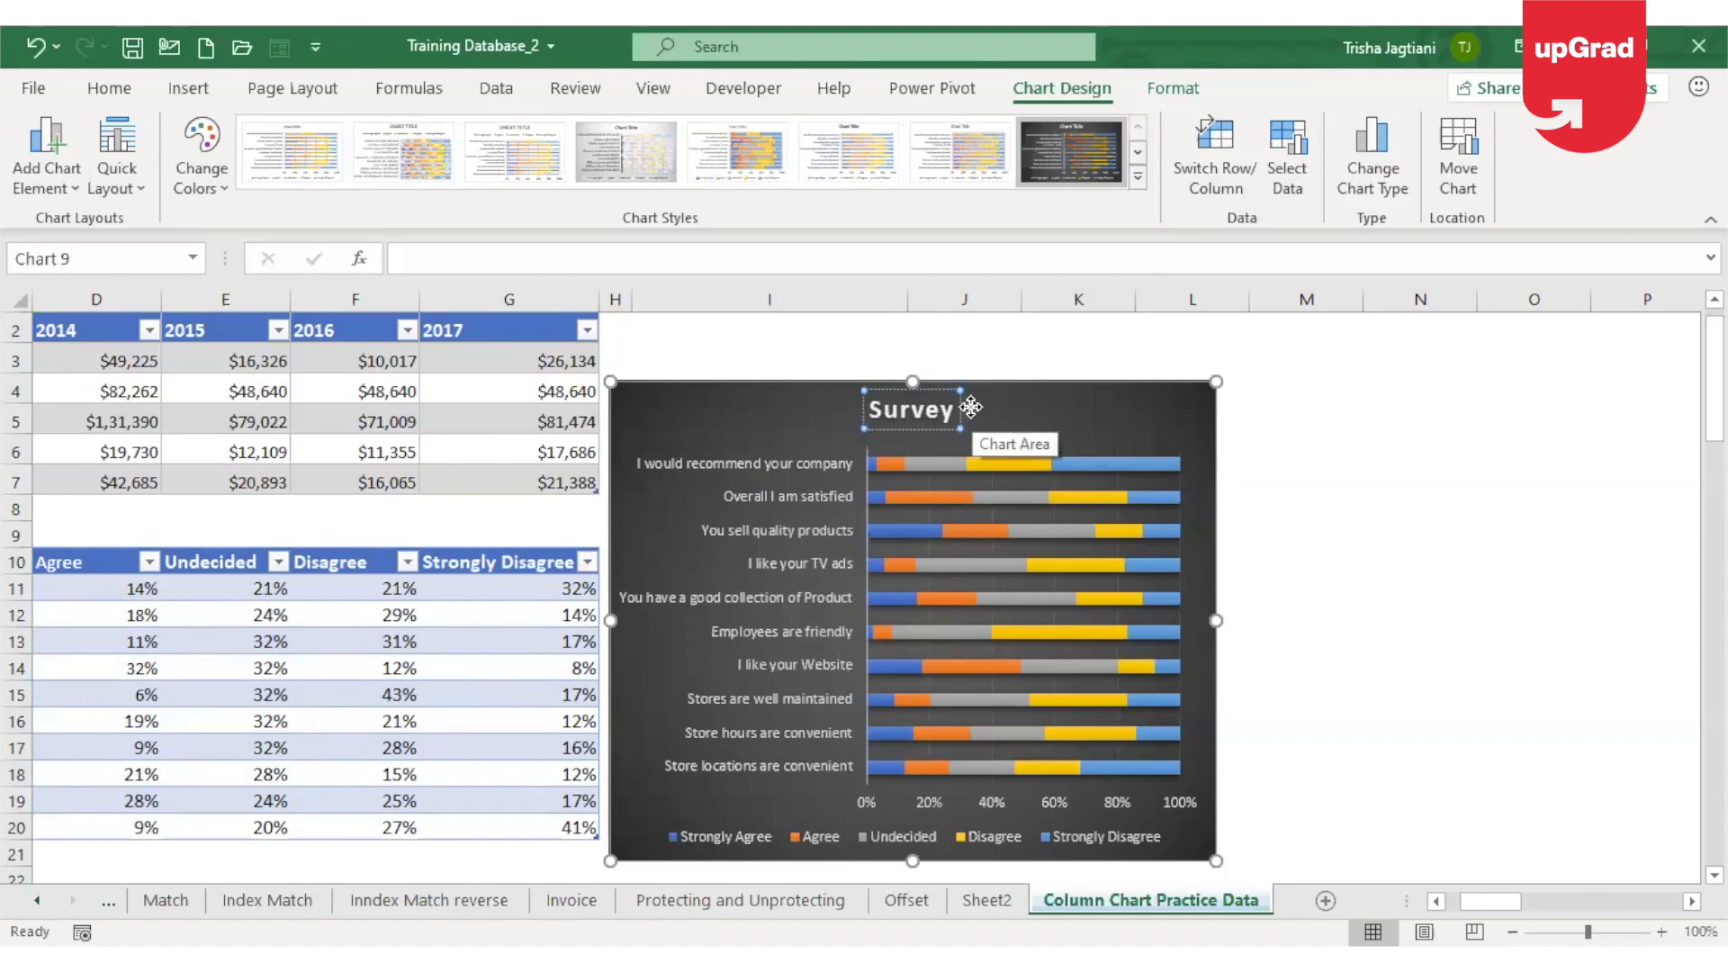
{"action": "type", "text": " Result"}
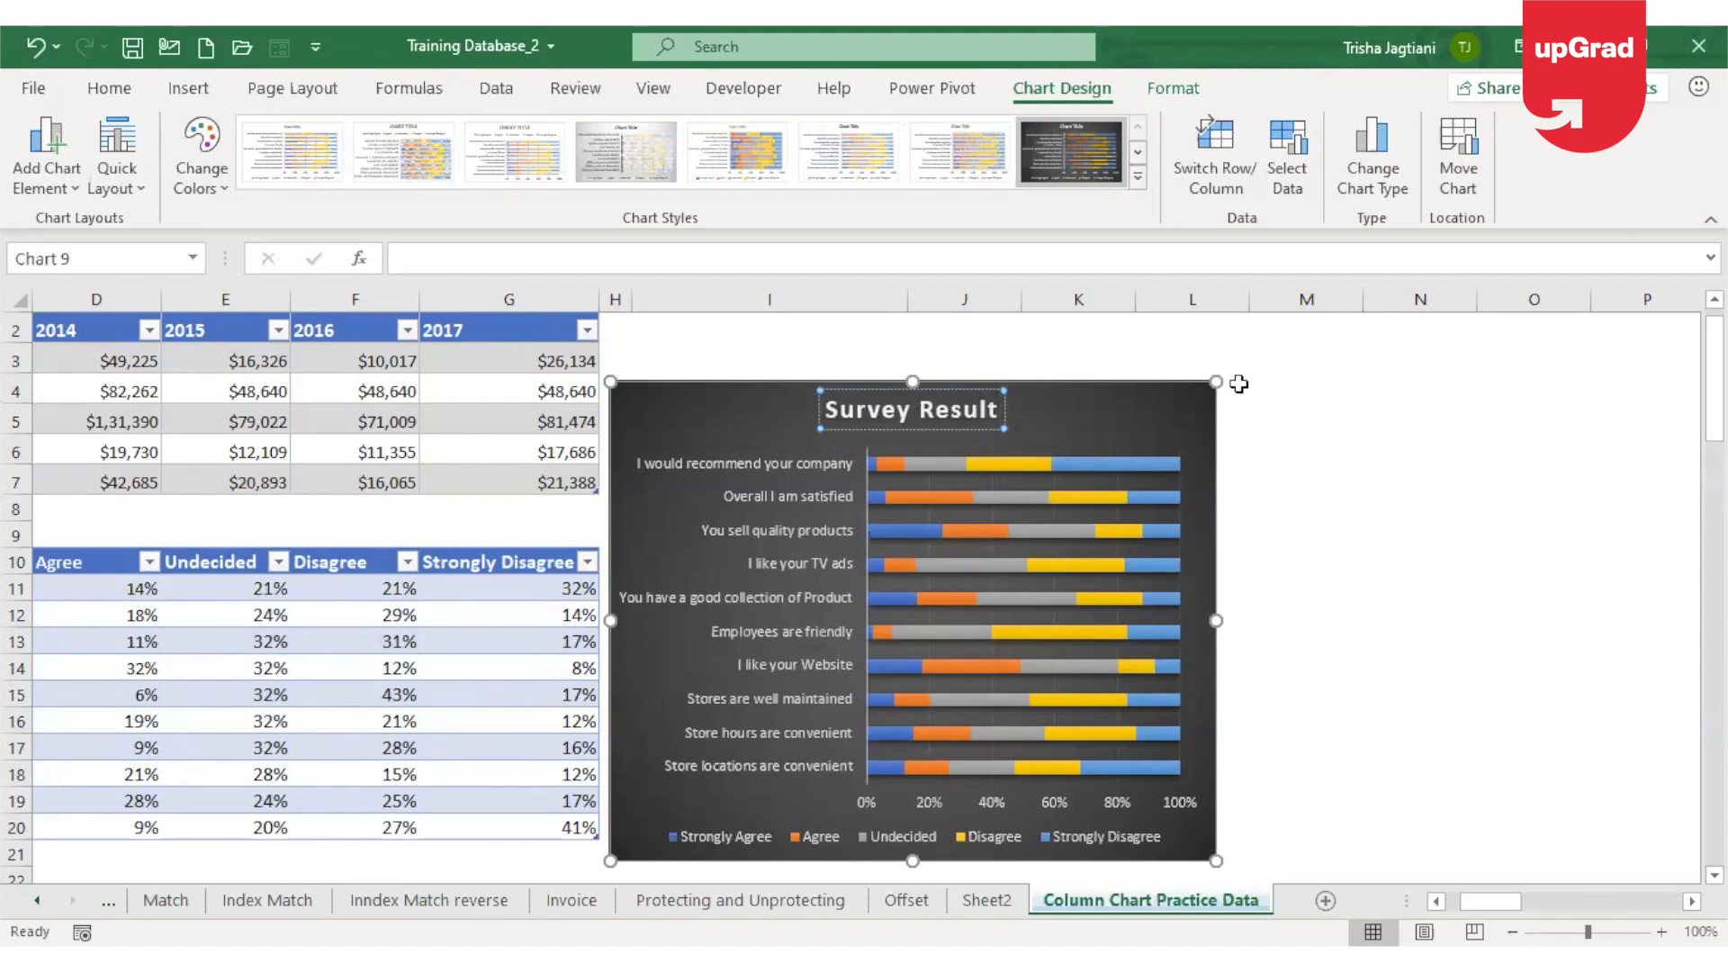
Turn off the survey chart's gridlines and position its legend at the top of the chart.
{"action": "left_click", "coordinate": [1188, 418]}
{"action": "left_click", "coordinate": [1249, 397]}
{"action": "left_click", "coordinate": [1308, 582]}
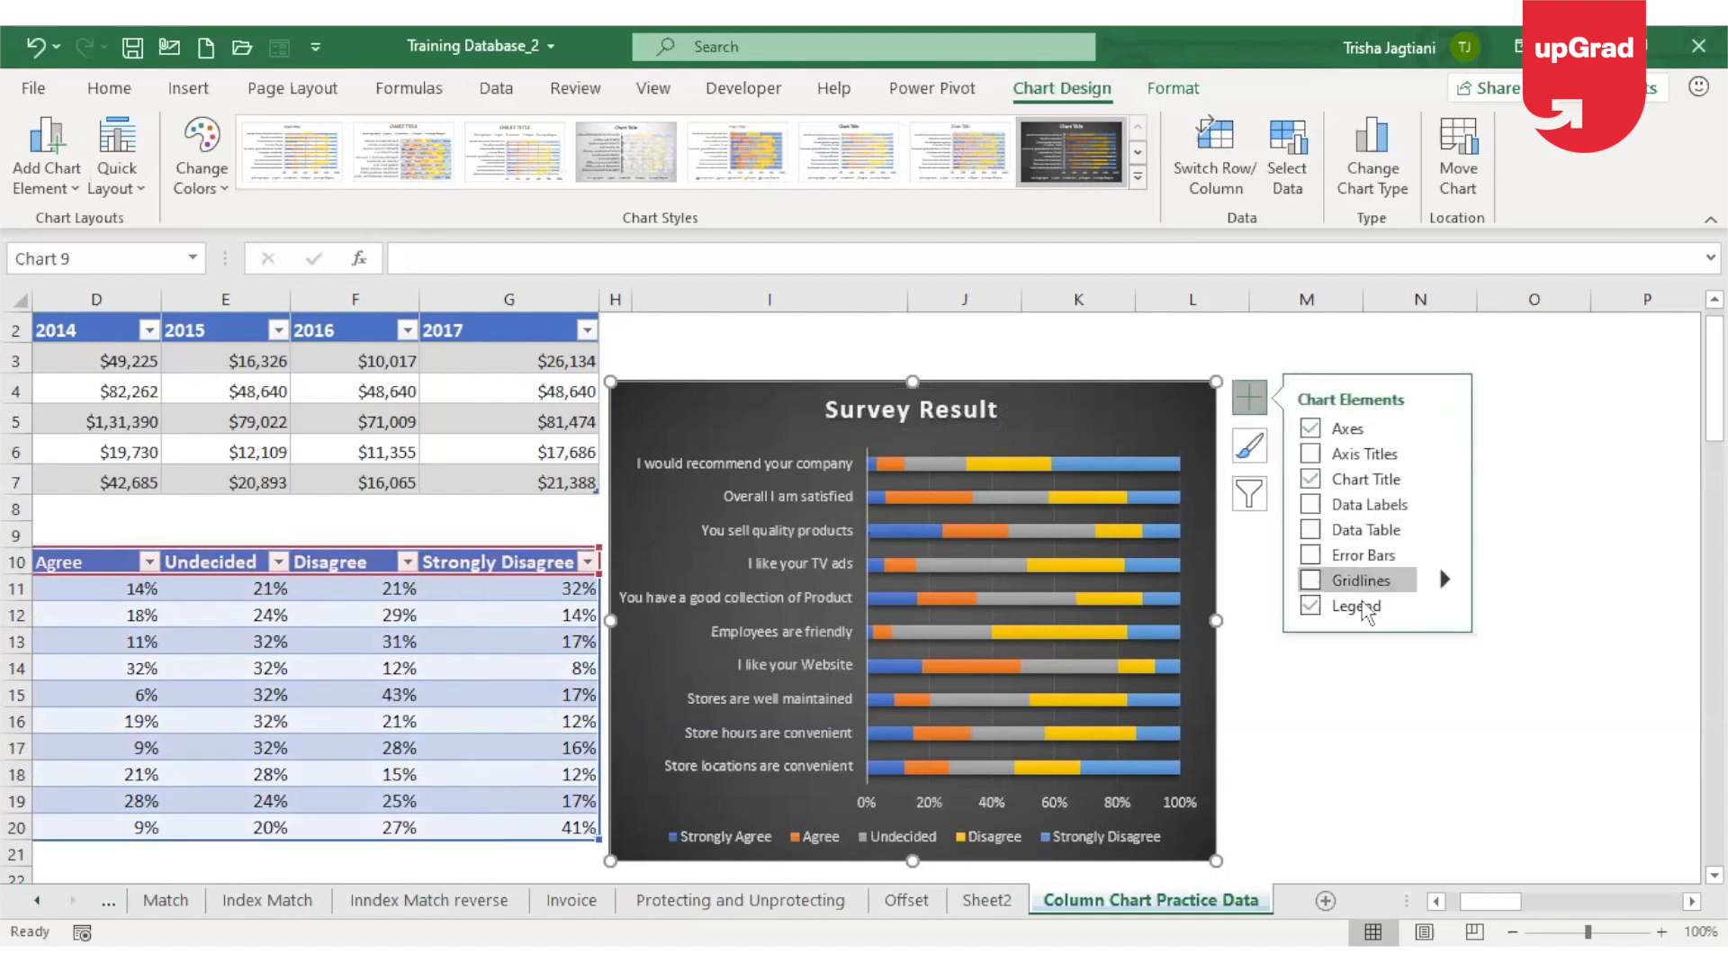
{"action": "mouse_move", "coordinate": [1444, 608]}
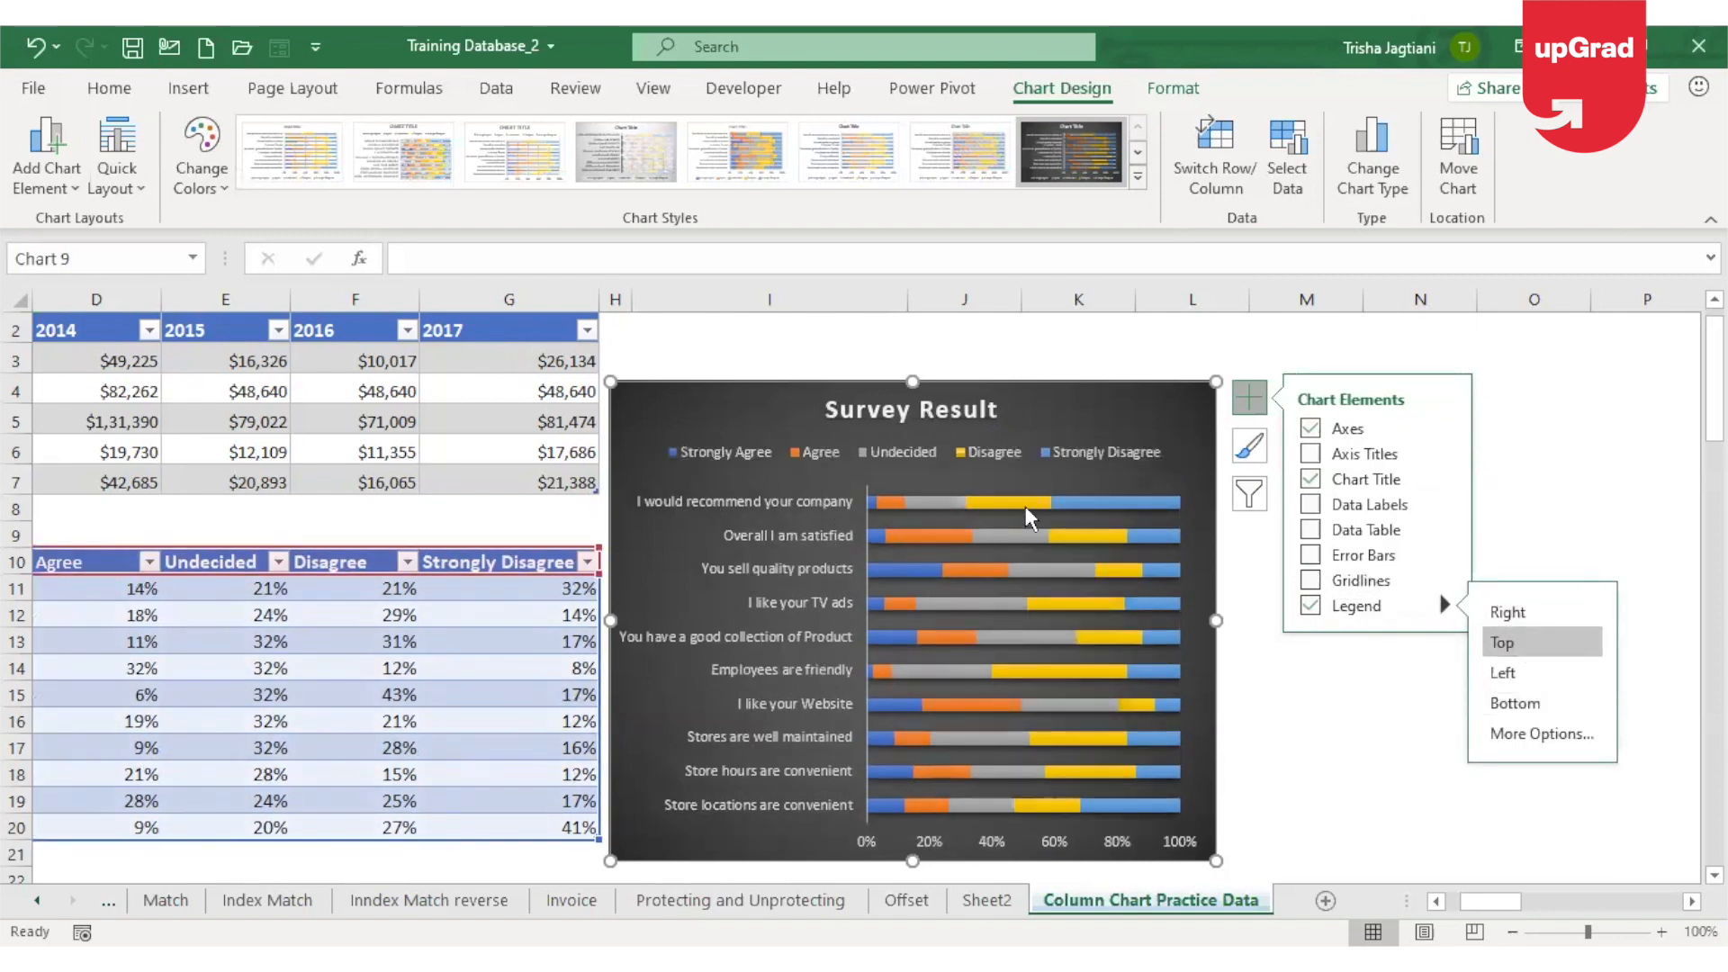
{"action": "left_click", "coordinate": [1234, 745]}
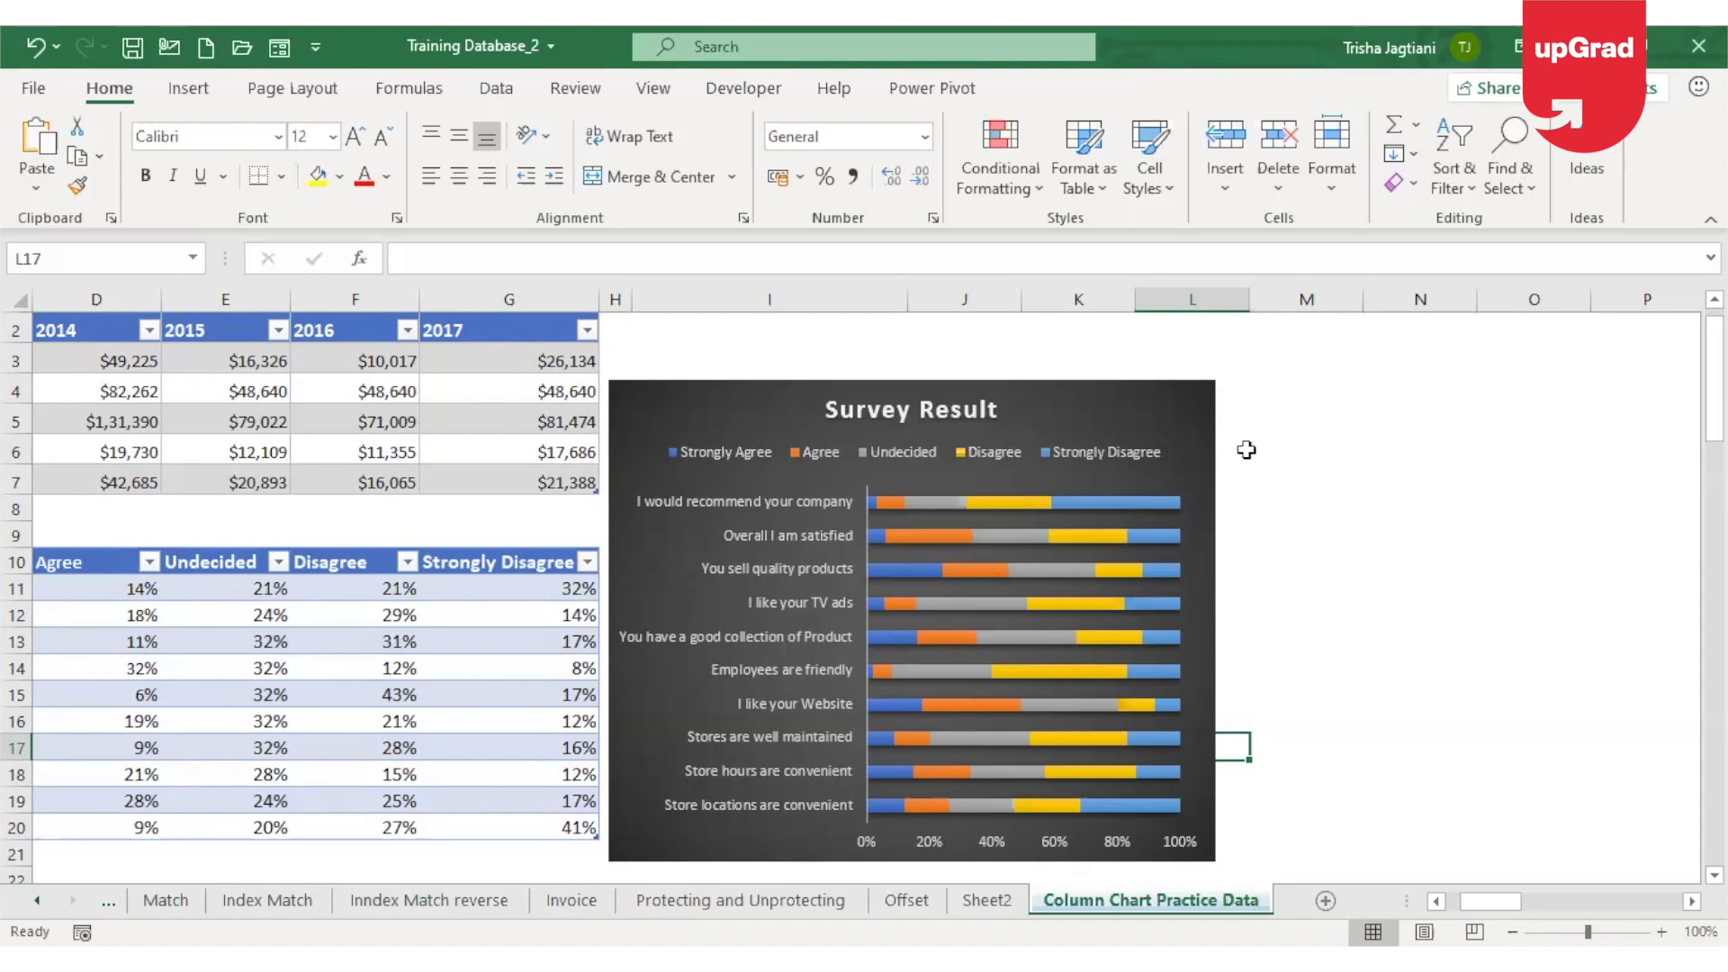
Widen the survey chart to about the end of column M and add data labels to its bars.
{"action": "left_click", "coordinate": [1207, 594]}
{"action": "left_click_drag", "start_coordinate": [1215, 619], "coordinate": [1337, 635]}
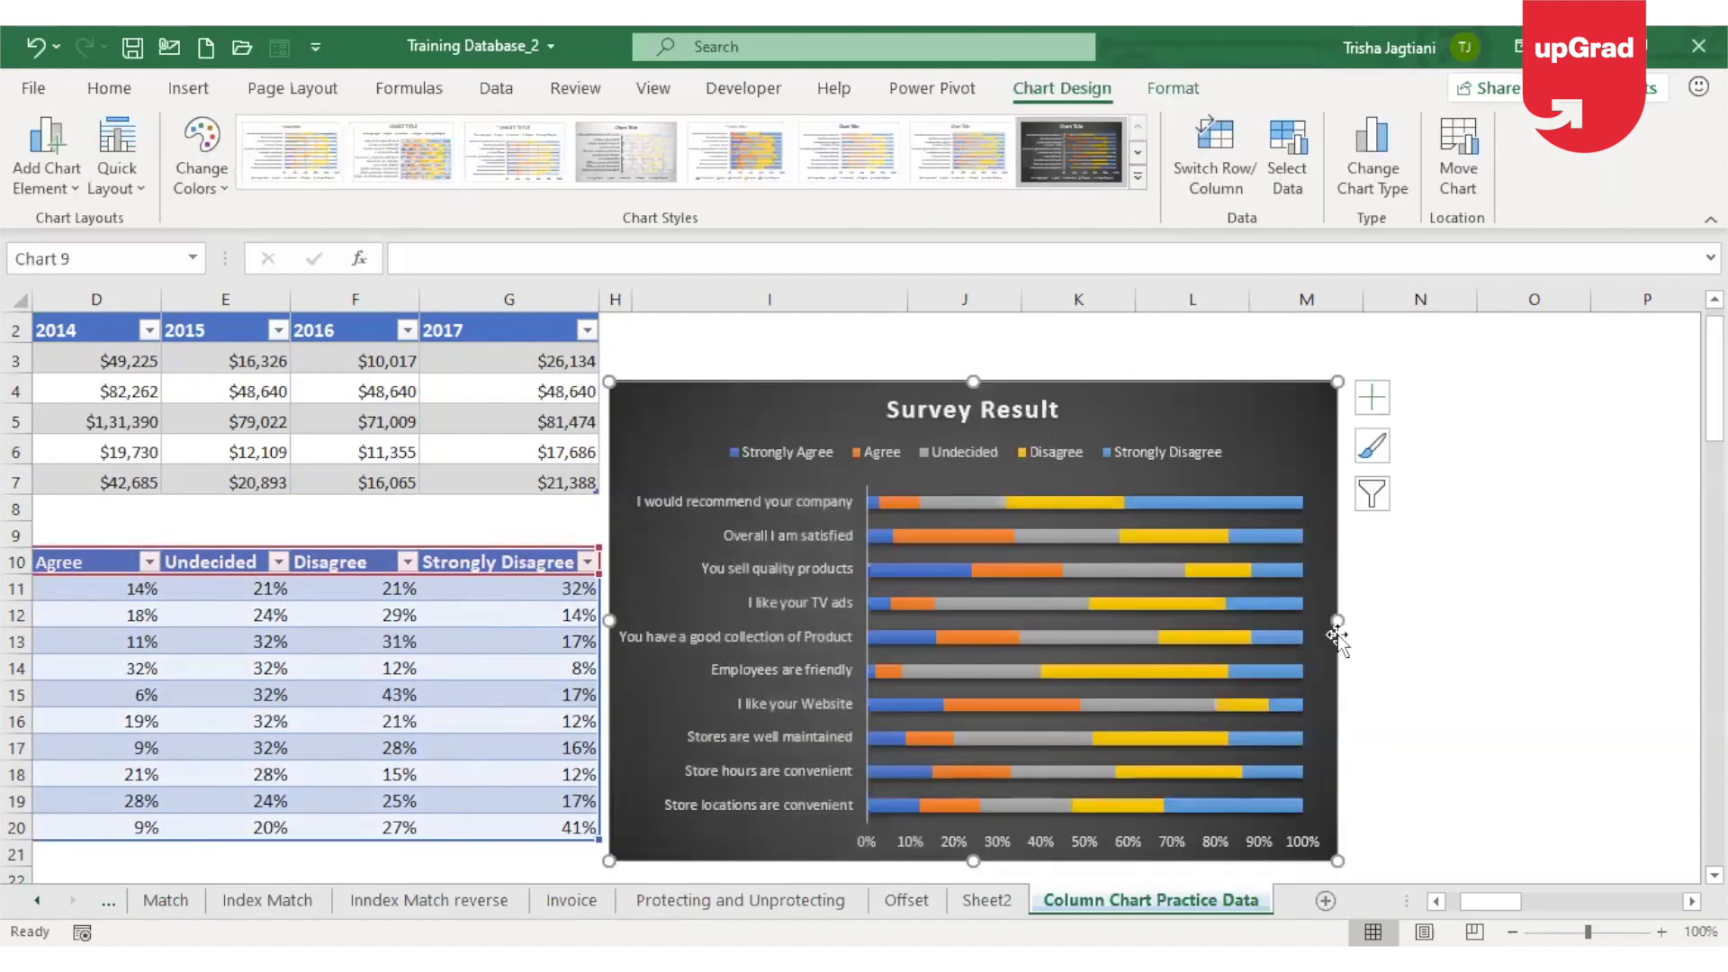
{"action": "left_click", "coordinate": [1371, 396]}
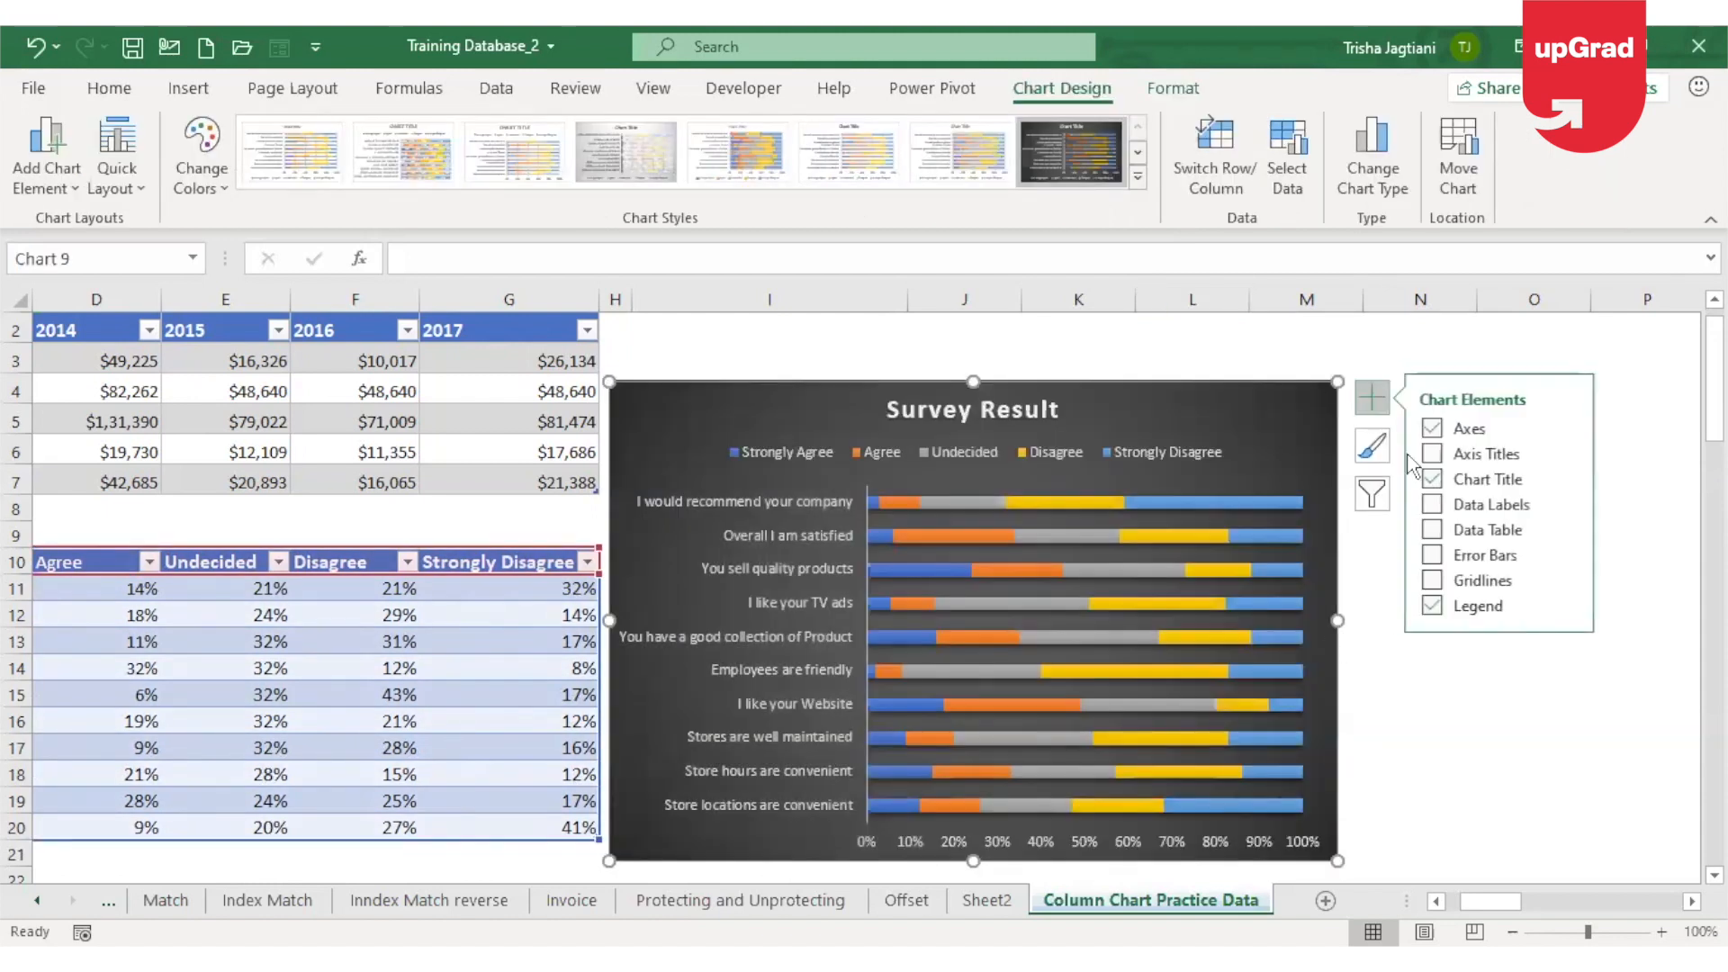
{"action": "left_click", "coordinate": [1433, 506]}
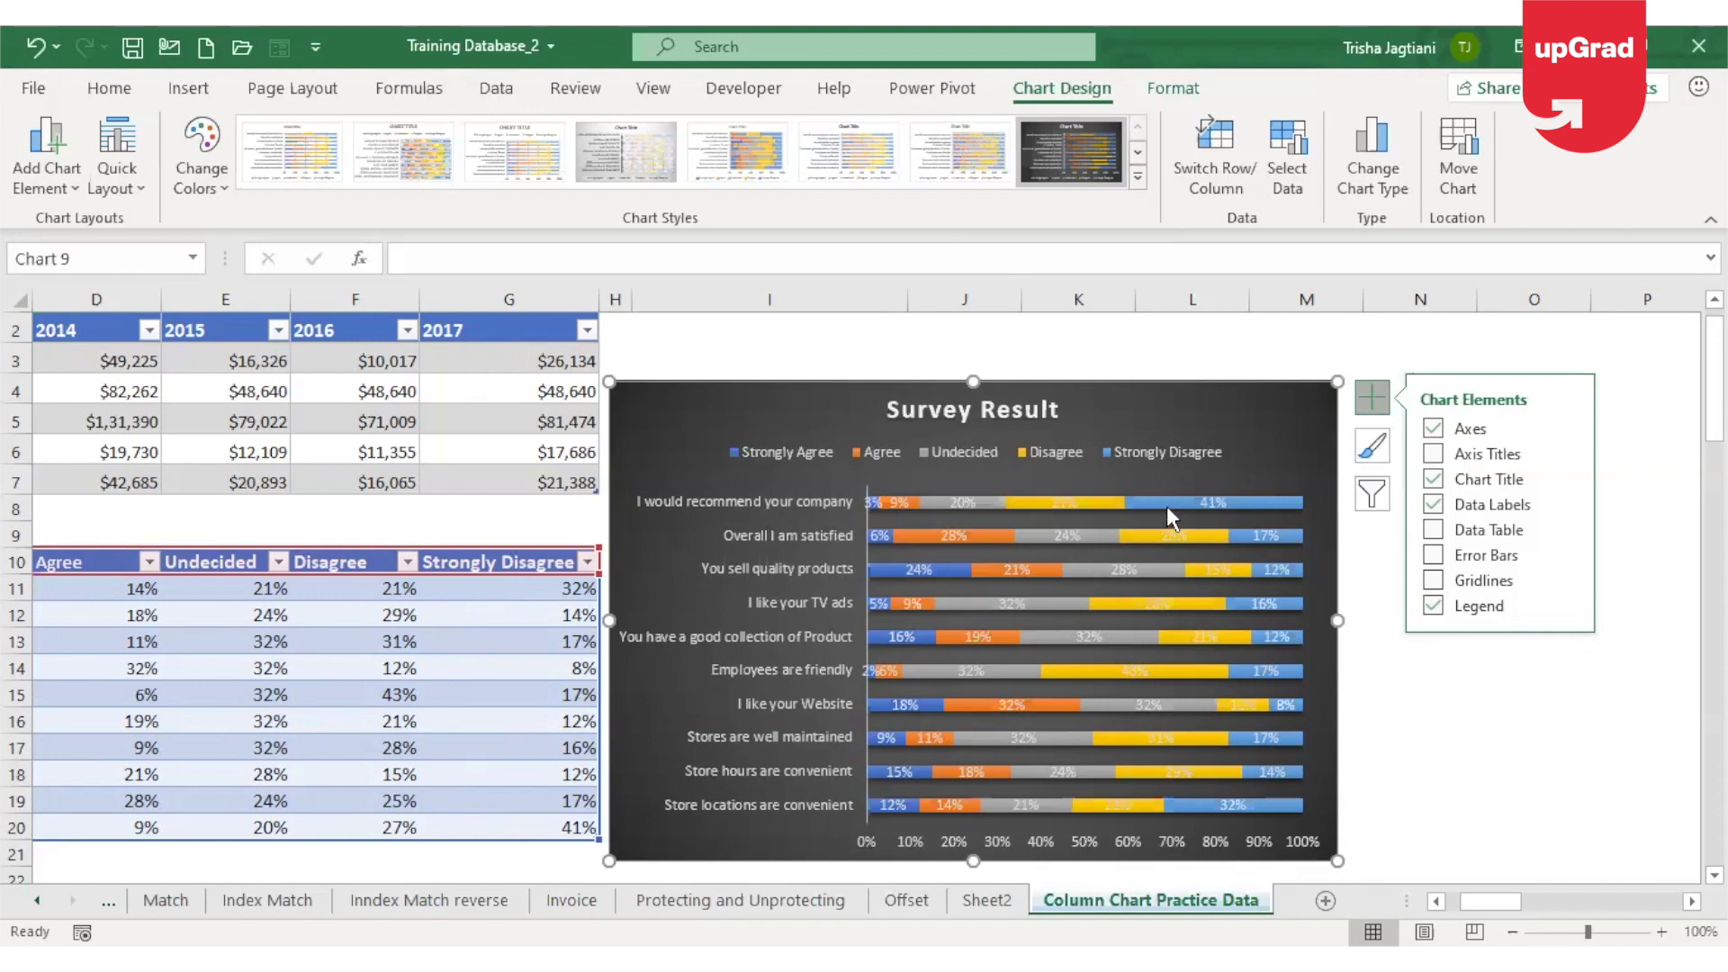
{"action": "mouse_move", "coordinate": [1170, 507]}
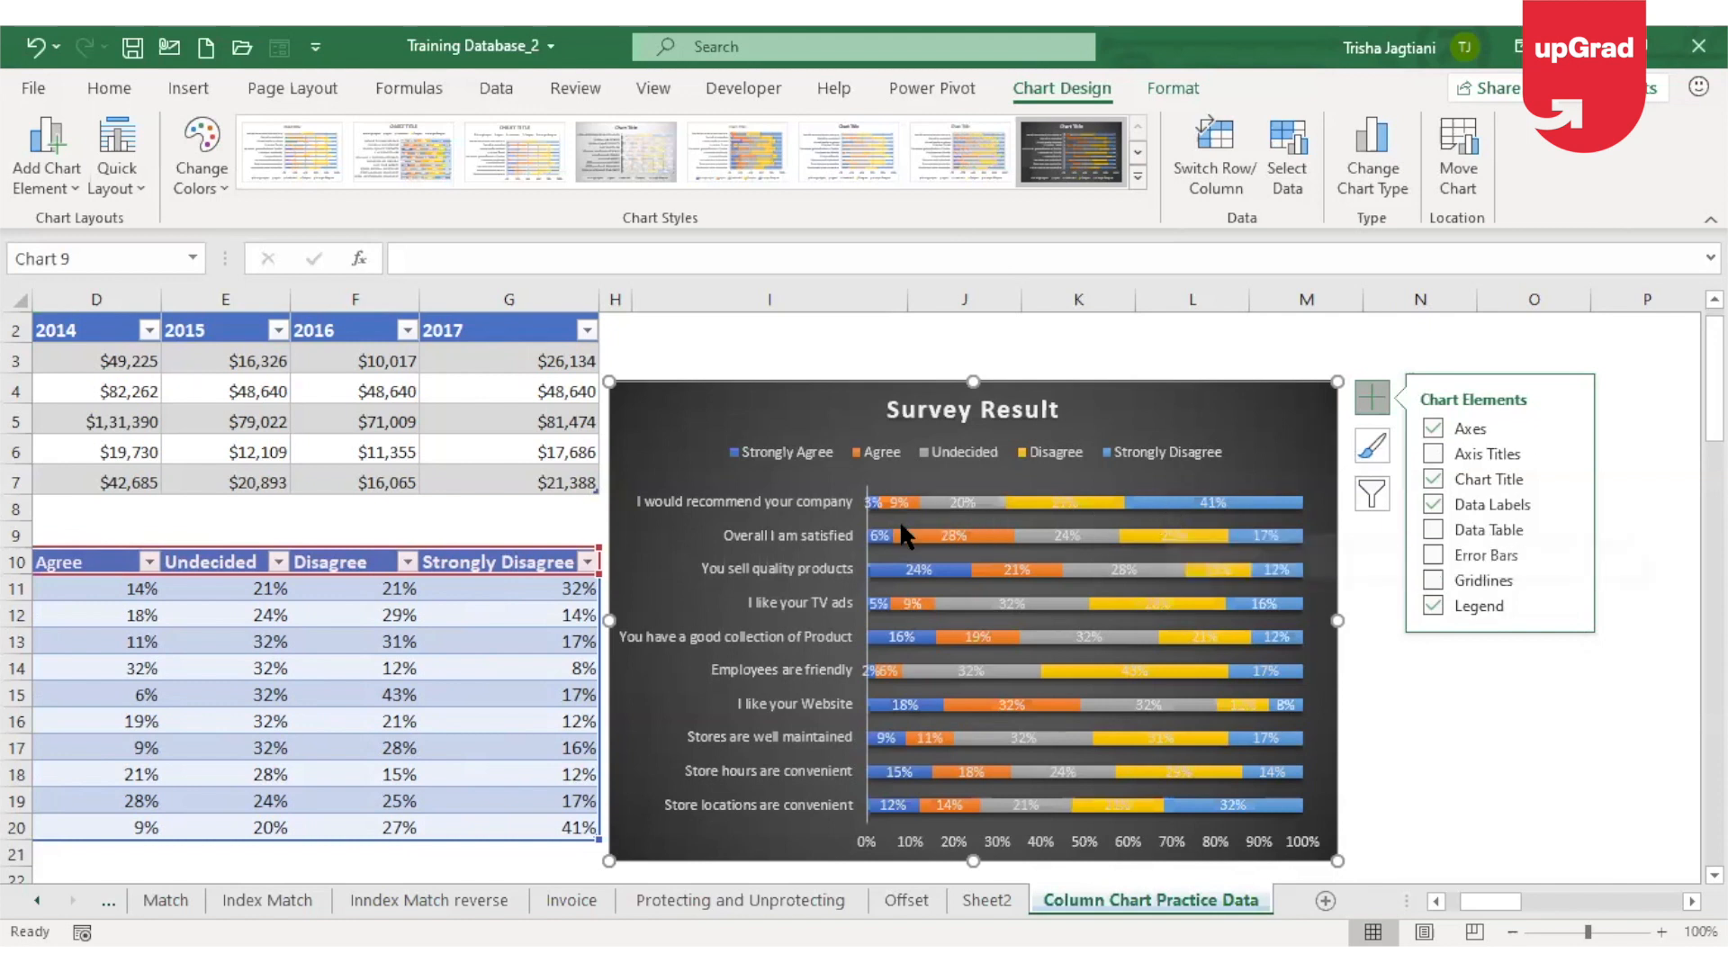
Thicken the survey chart's bars by setting the data series gap width to 35%.
{"action": "right_click", "coordinate": [1163, 500]}
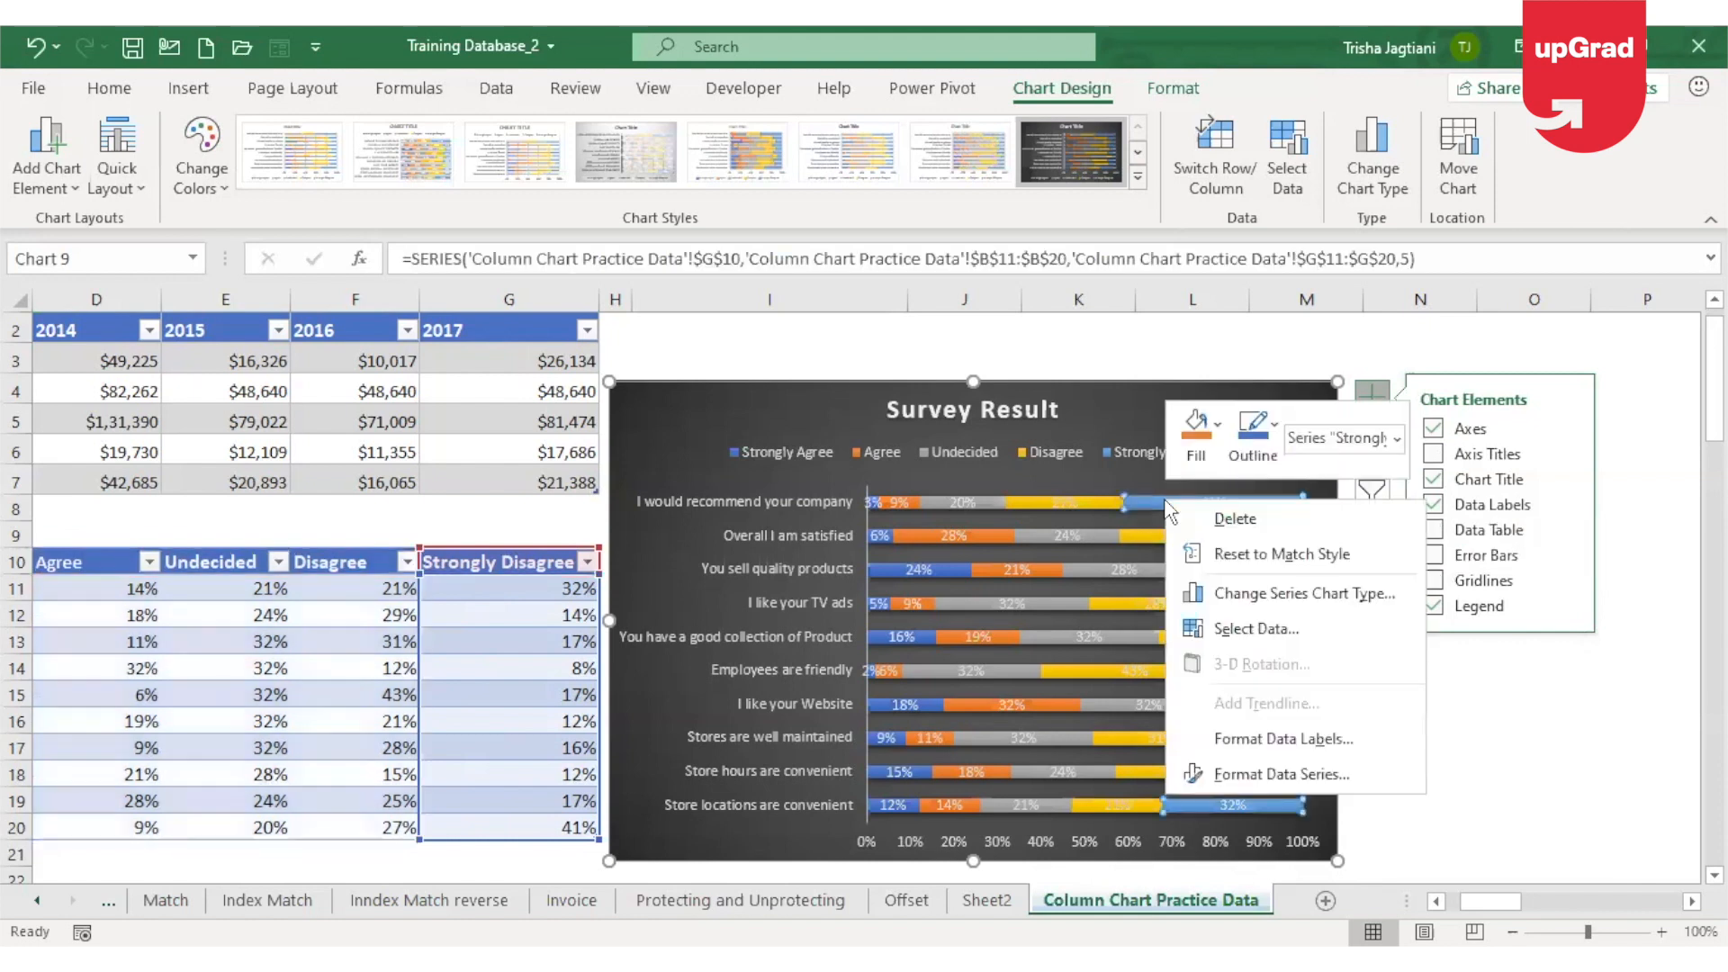
{"action": "left_click", "coordinate": [1297, 777]}
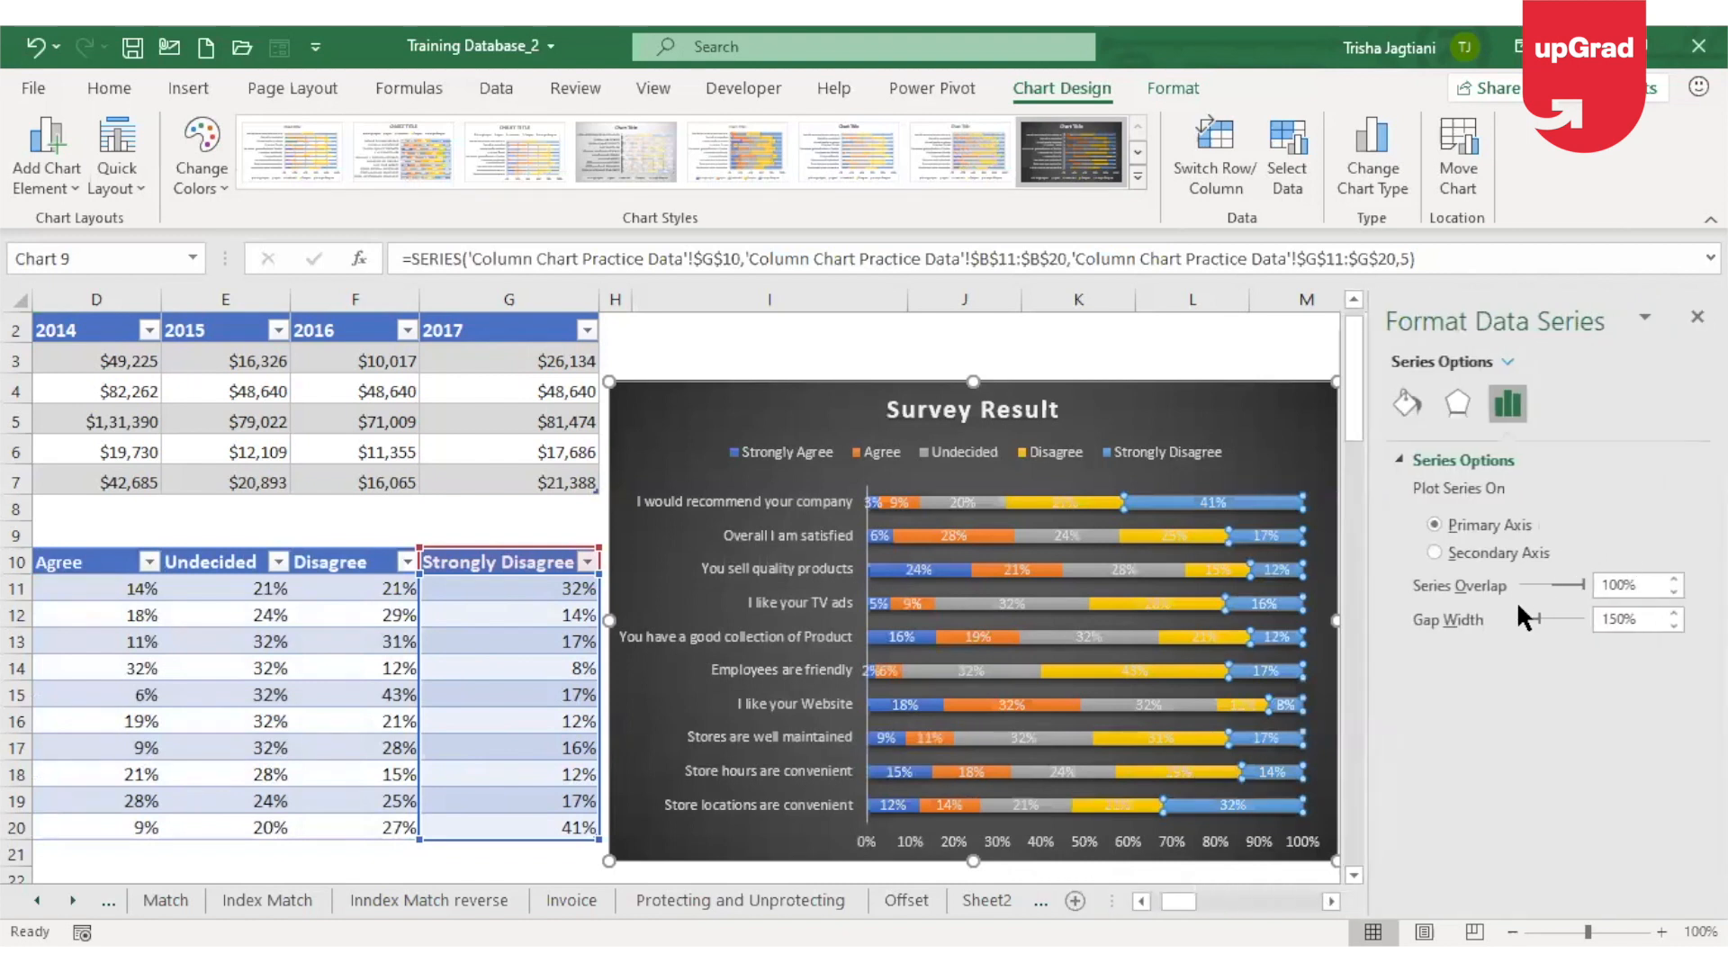
{"action": "left_click_drag", "start_coordinate": [1538, 618], "coordinate": [1528, 618]}
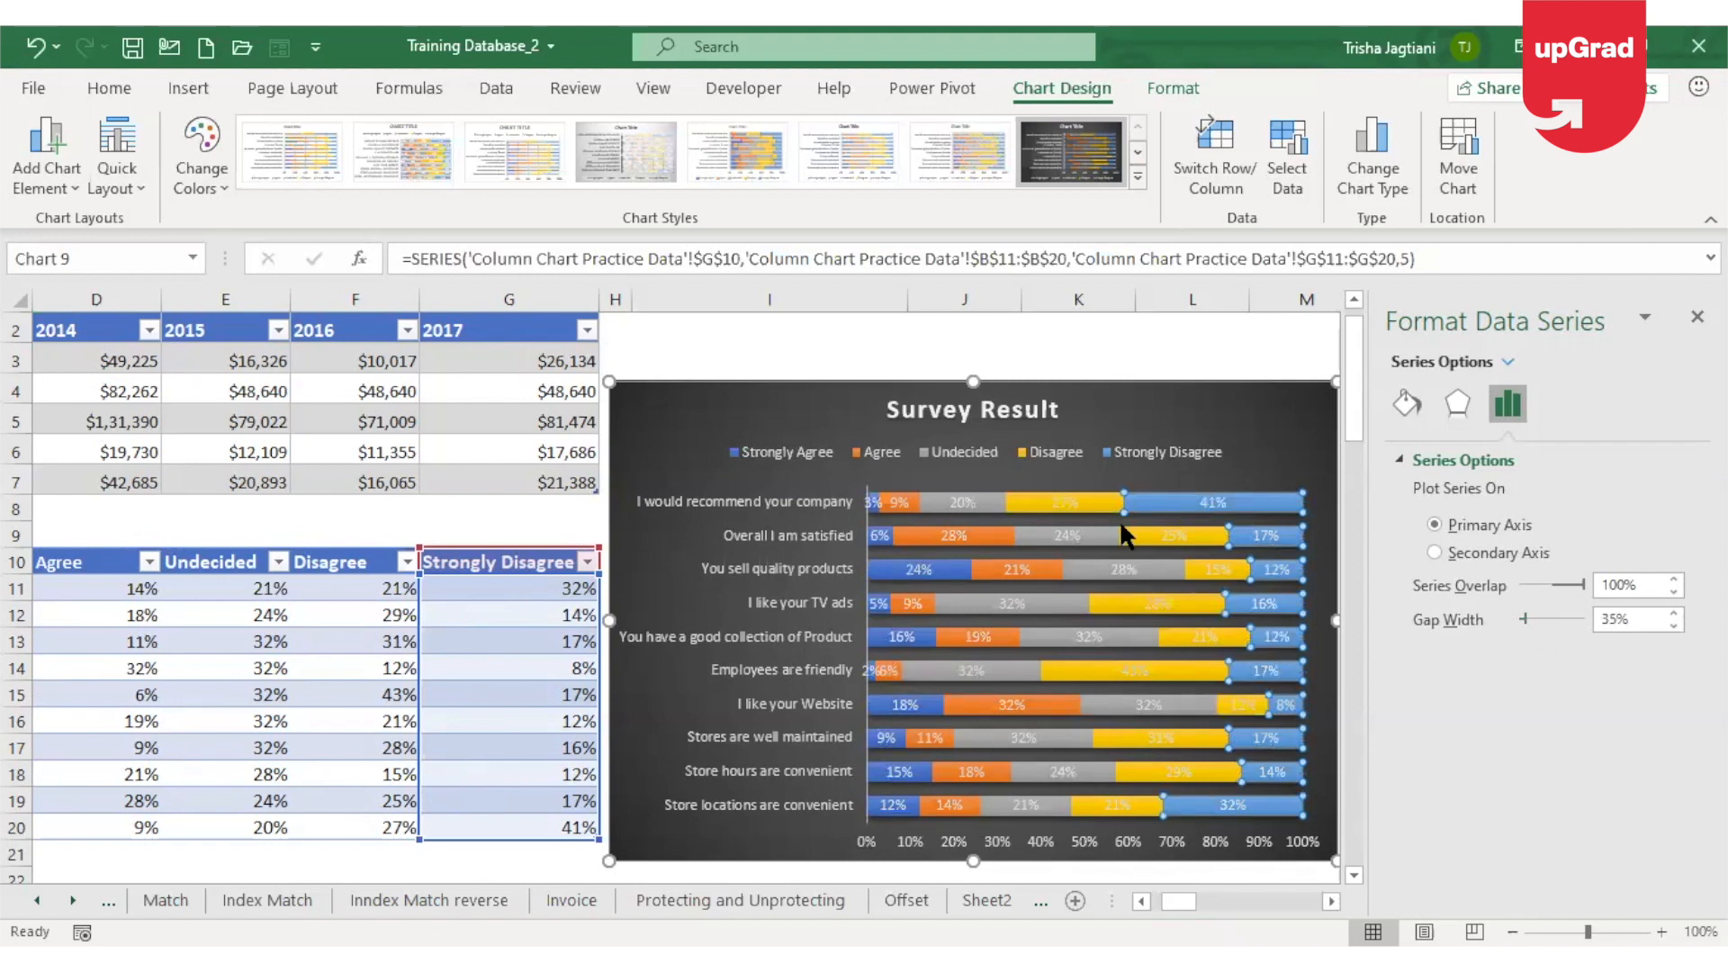
{"action": "left_click", "coordinate": [1033, 331]}
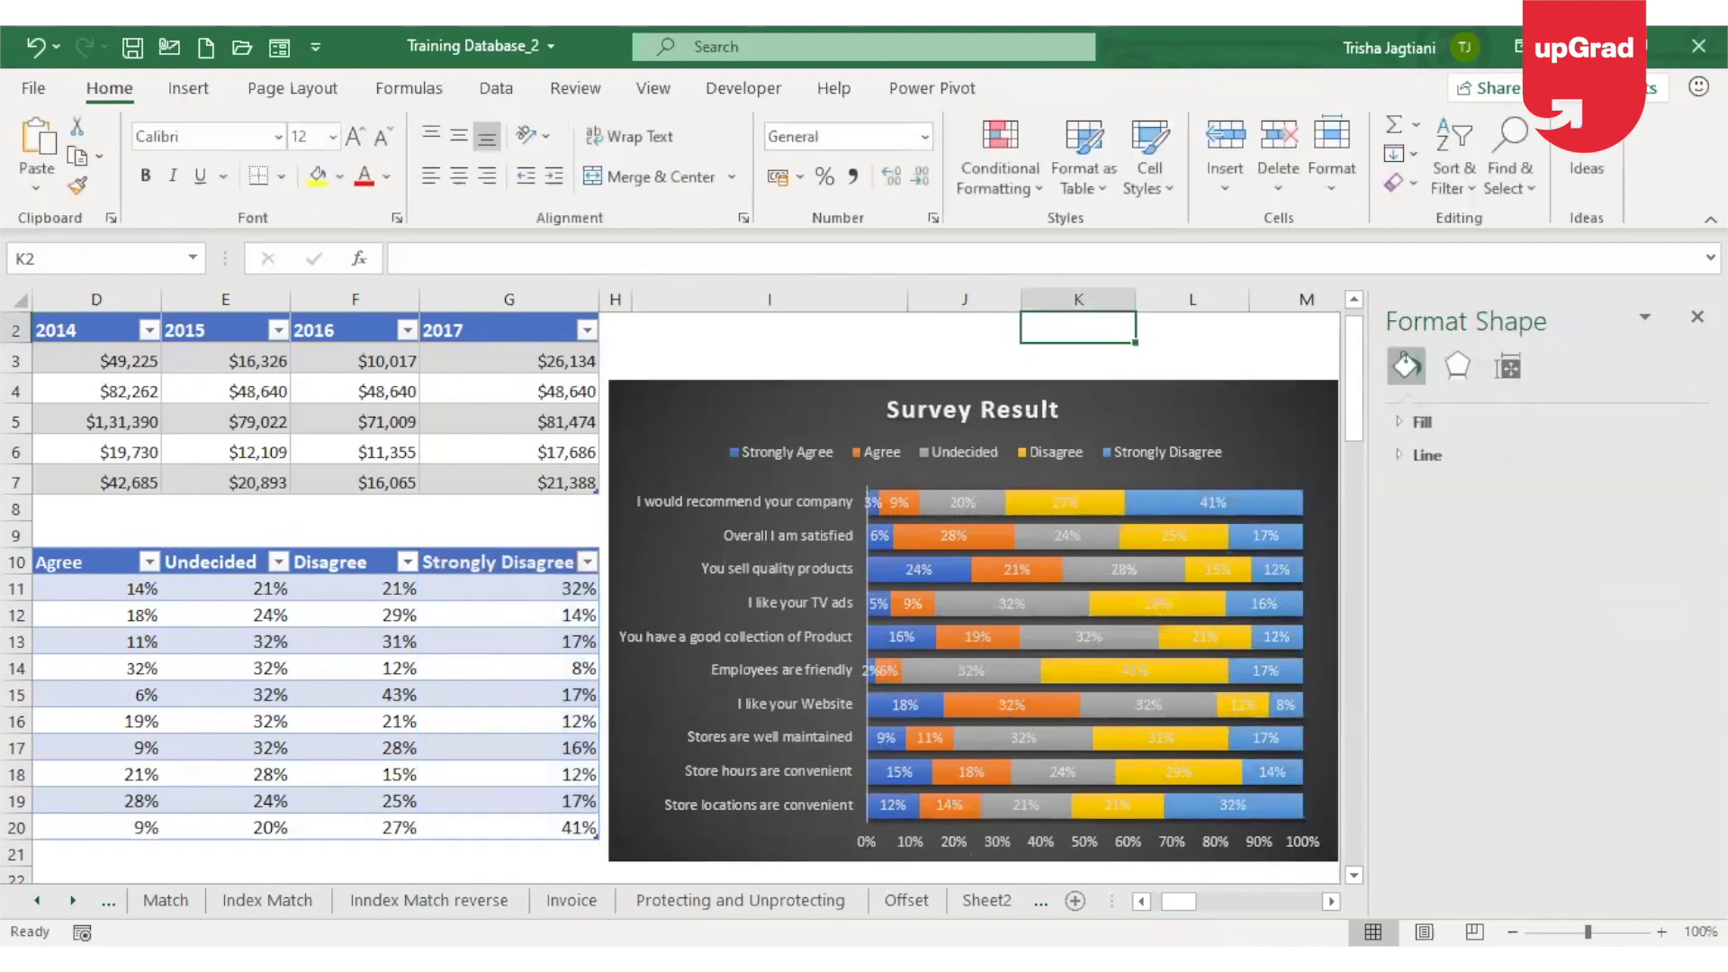
{"action": "left_click", "coordinate": [1697, 316]}
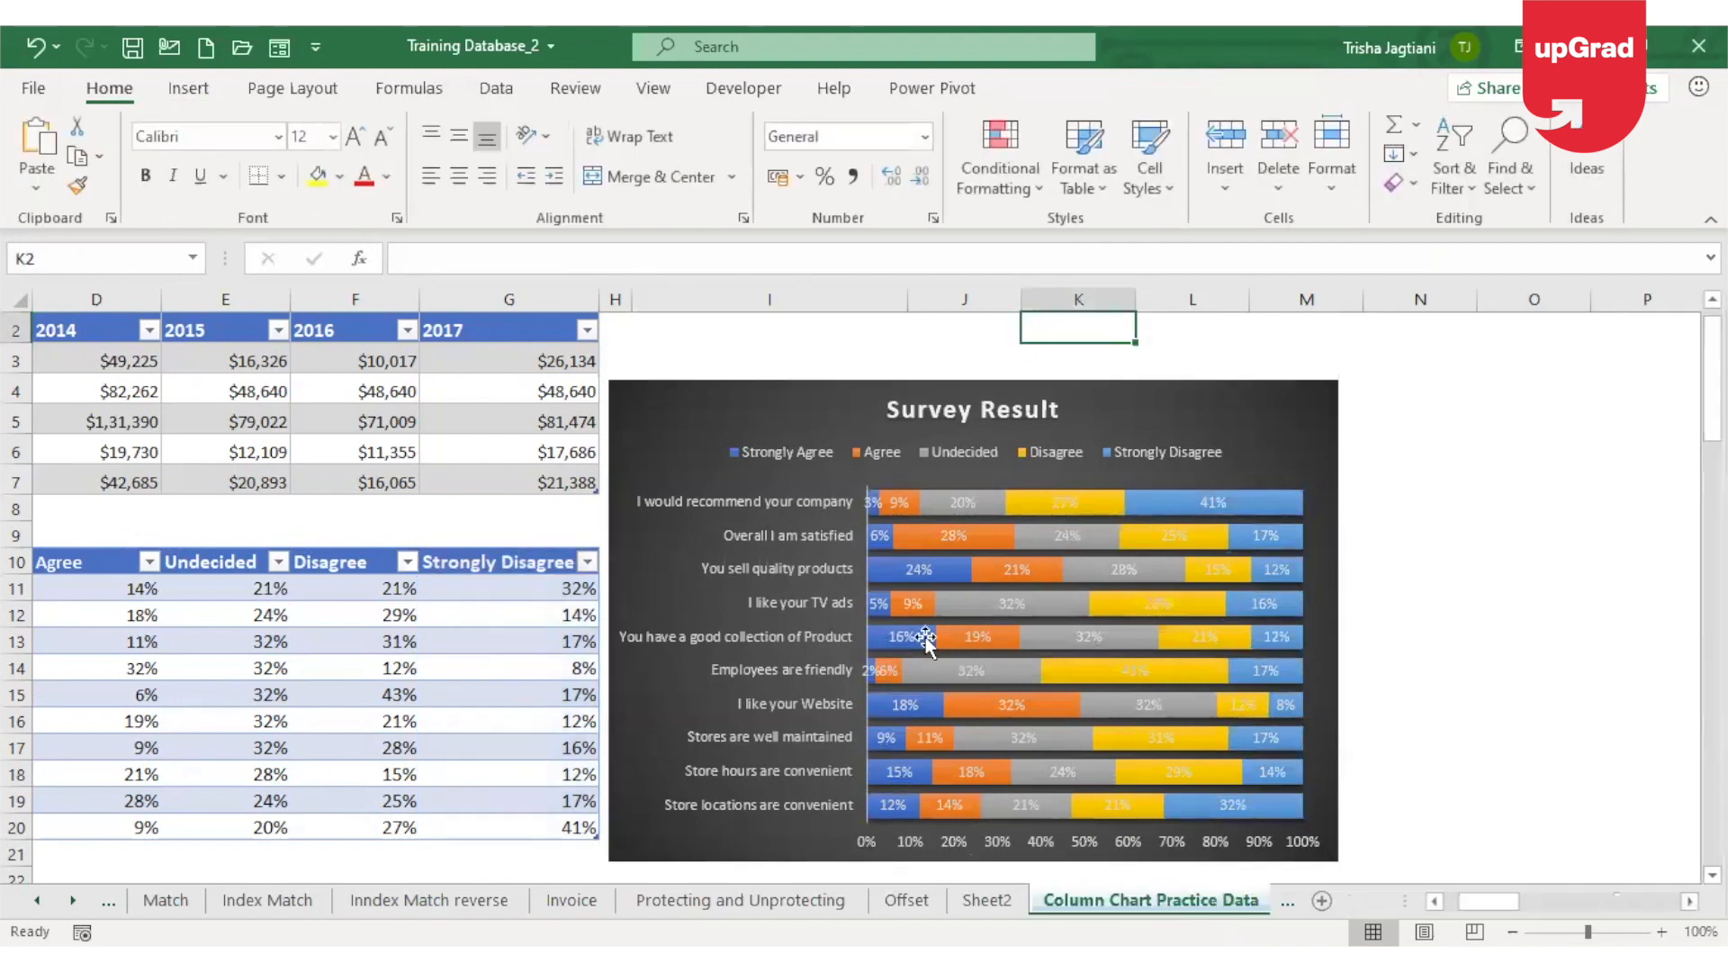
Remove the horizontal percentage axis from the Survey Result chart.
{"action": "left_click", "coordinate": [1110, 843]}
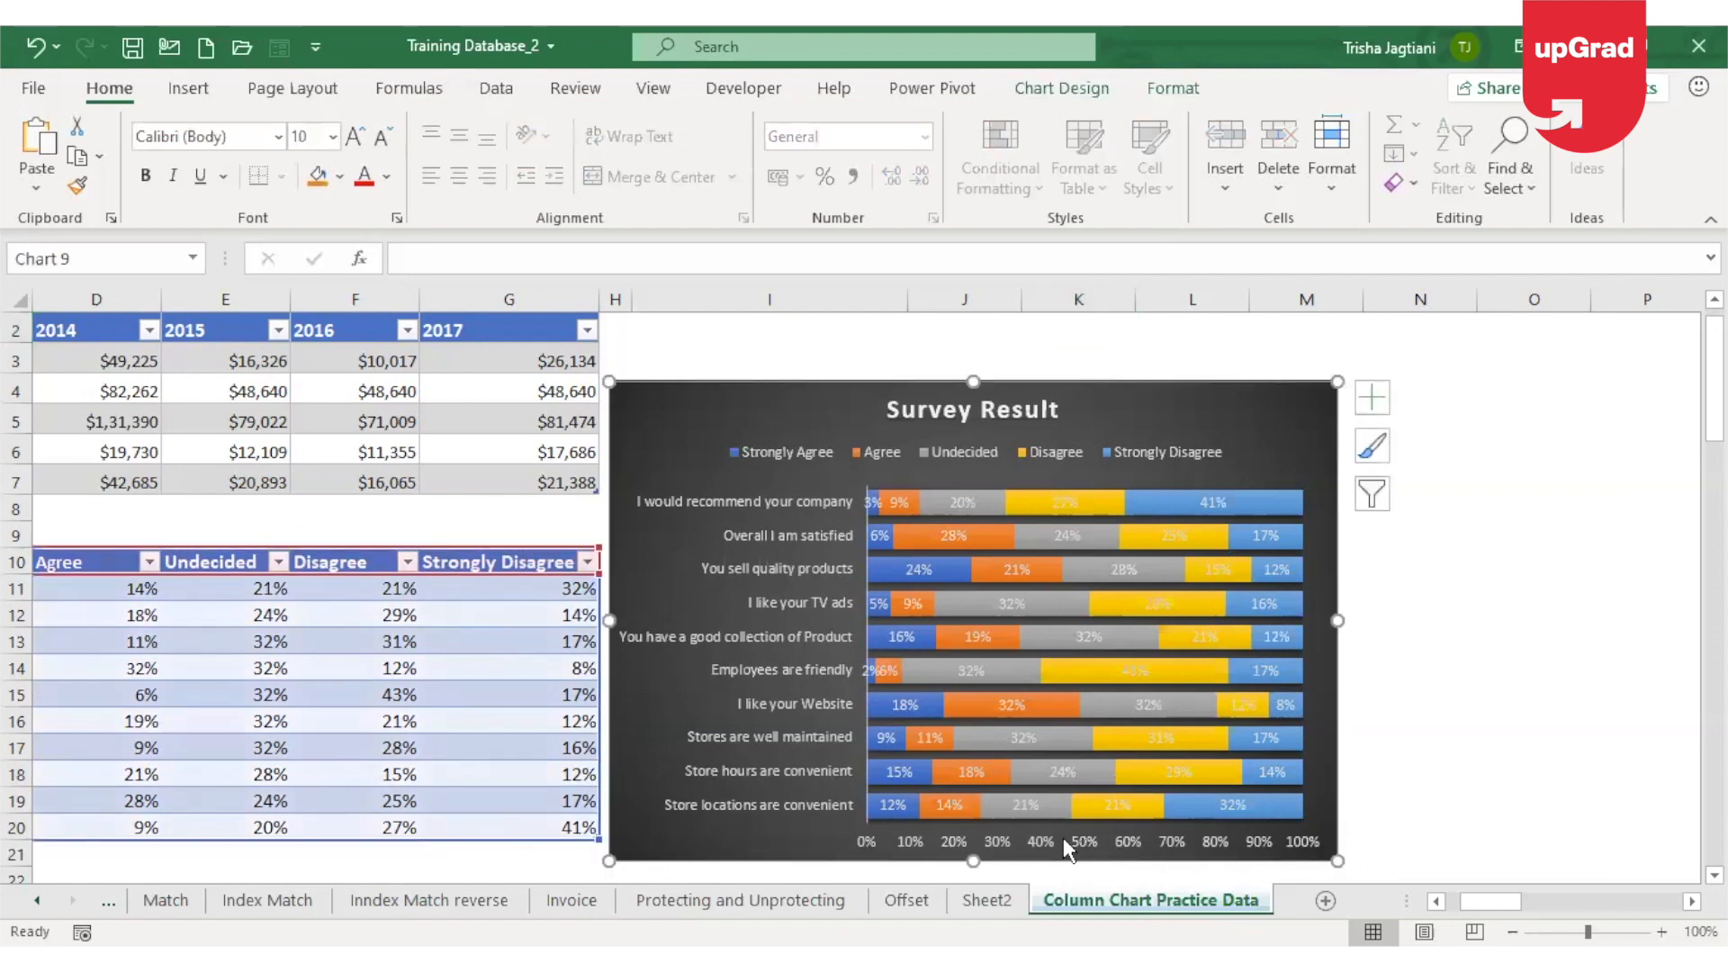
{"action": "left_click", "coordinate": [1008, 843]}
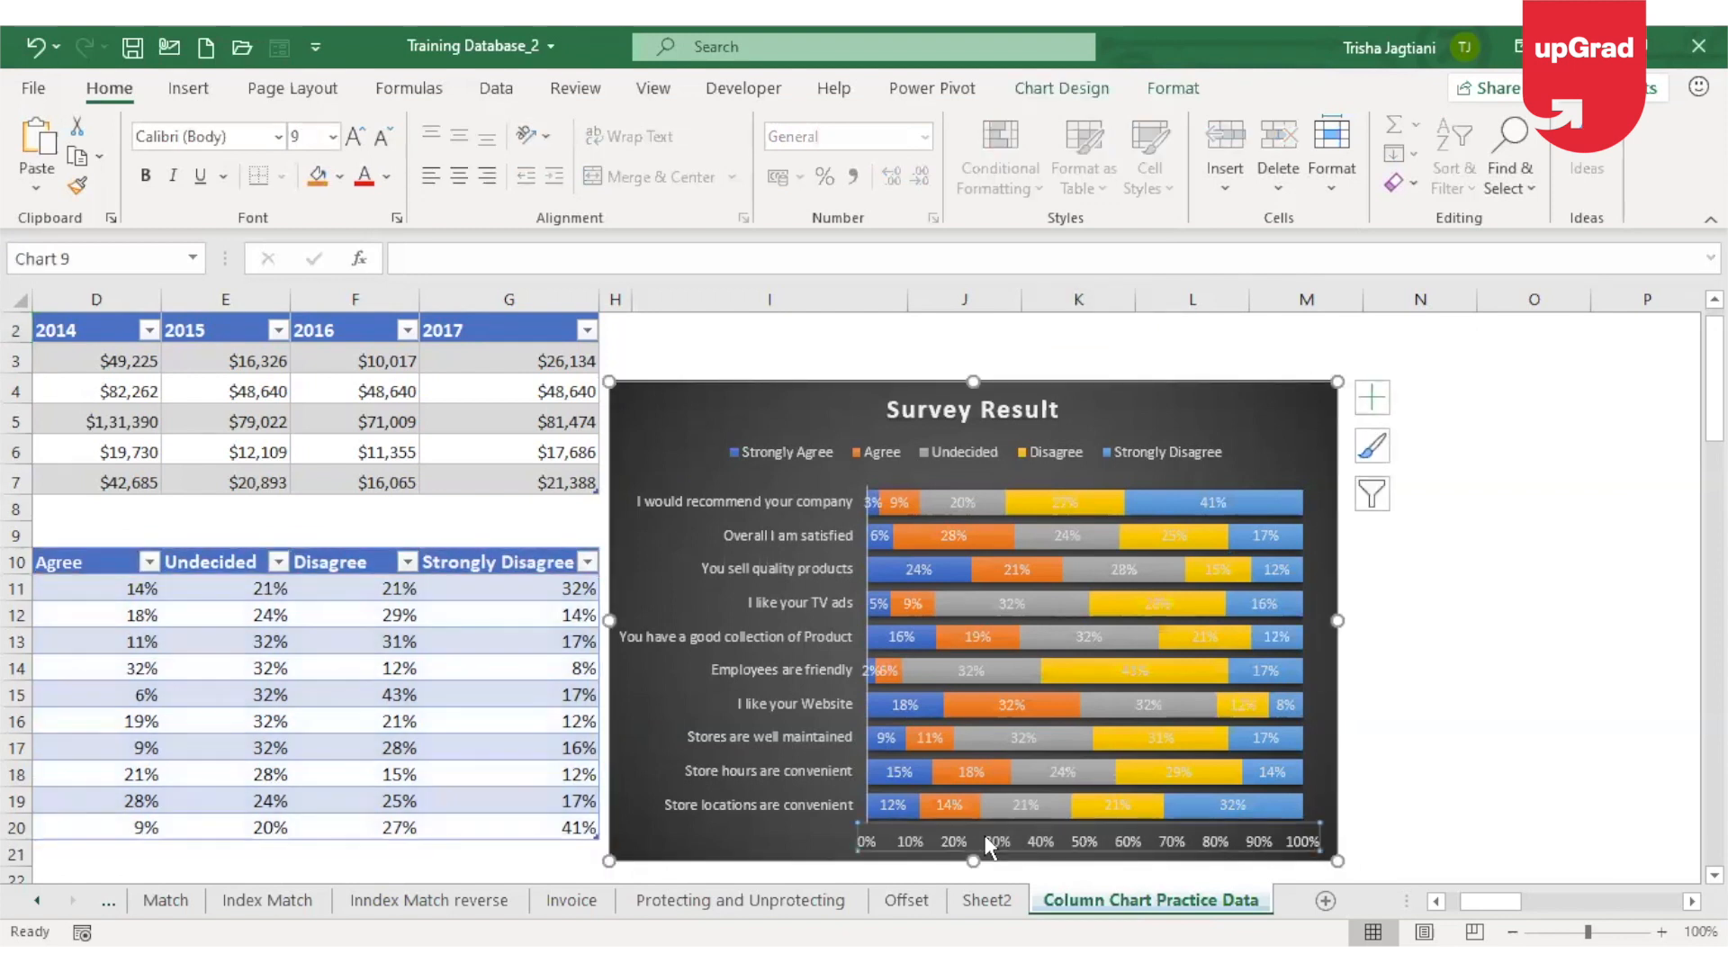
{"action": "left_click", "coordinate": [1156, 468]}
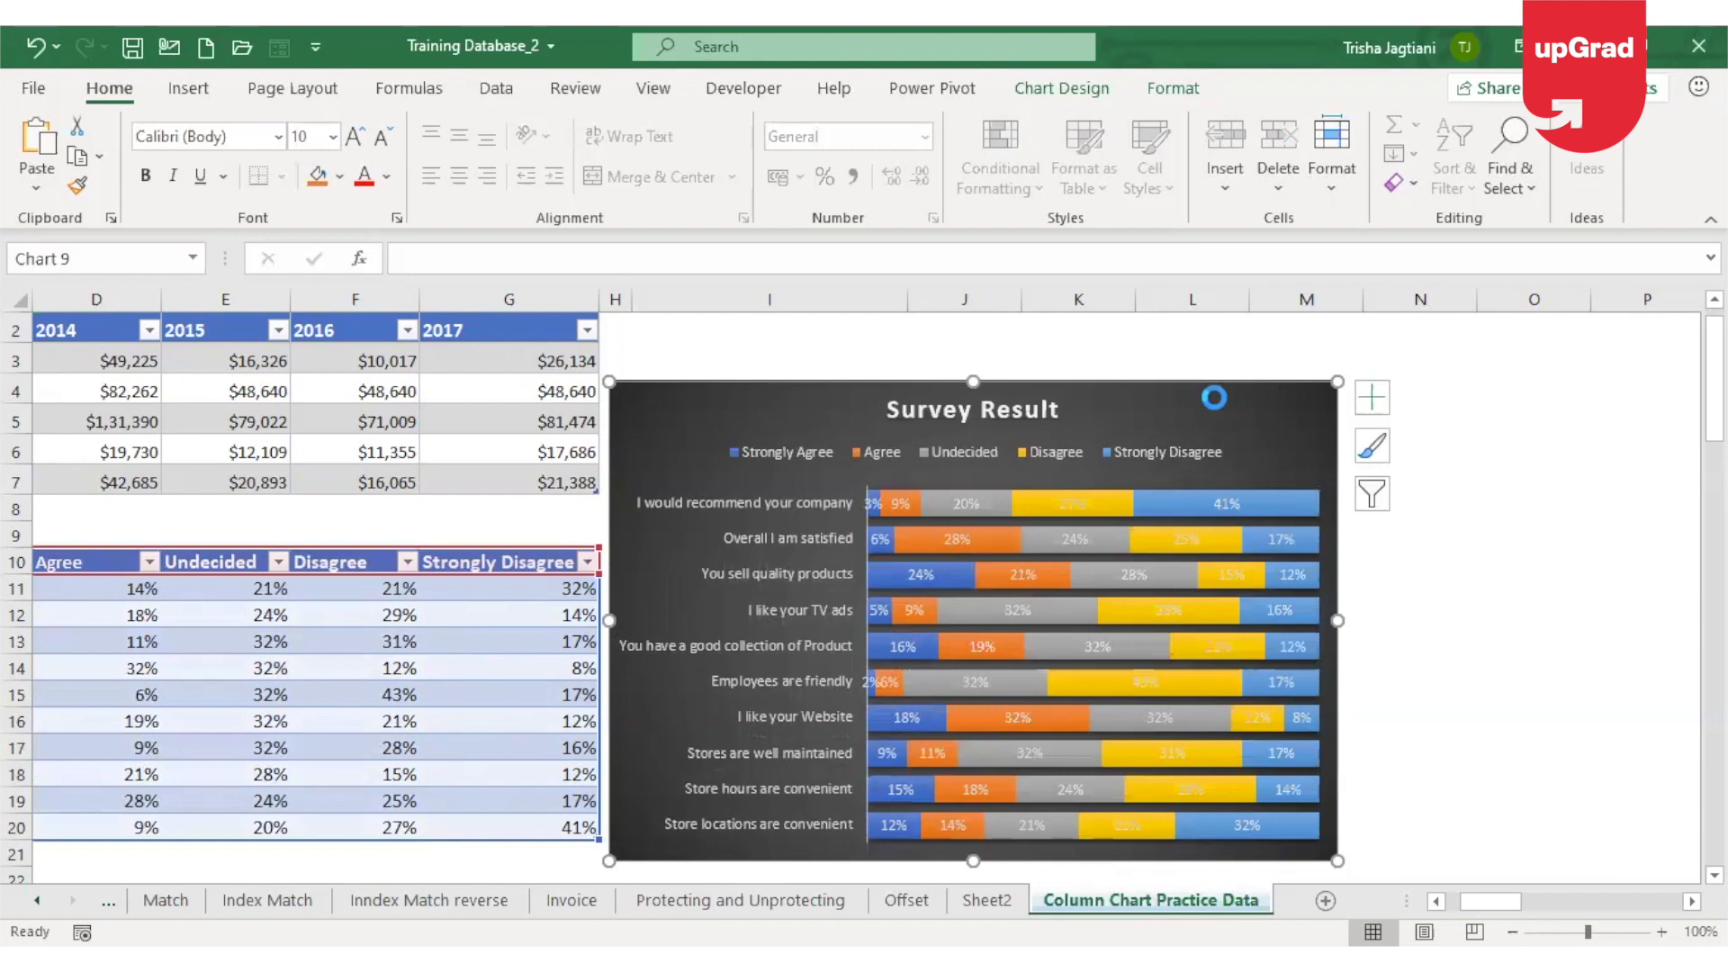
{"action": "key", "text": "Delete"}
Move the Survey Result chart to Sheet2 and place it directly beside the Sales Data (2013 - 2017) chart.
{"action": "left_click", "coordinate": [967, 903]}
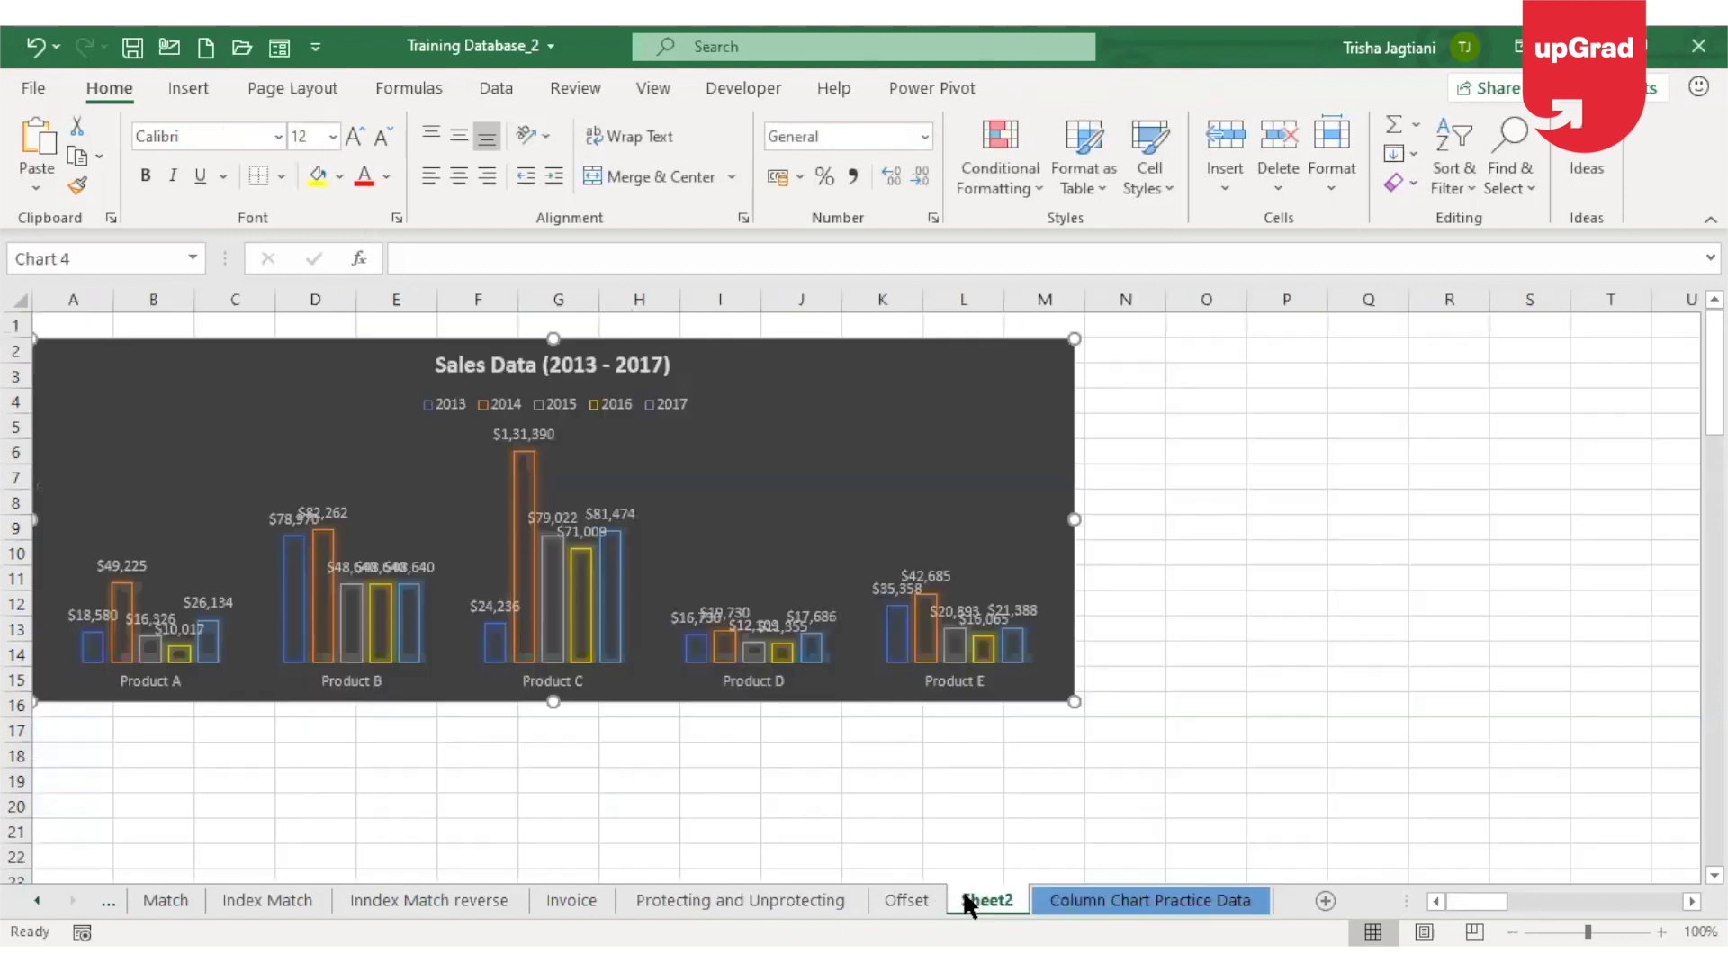
{"action": "left_click", "coordinate": [1211, 356]}
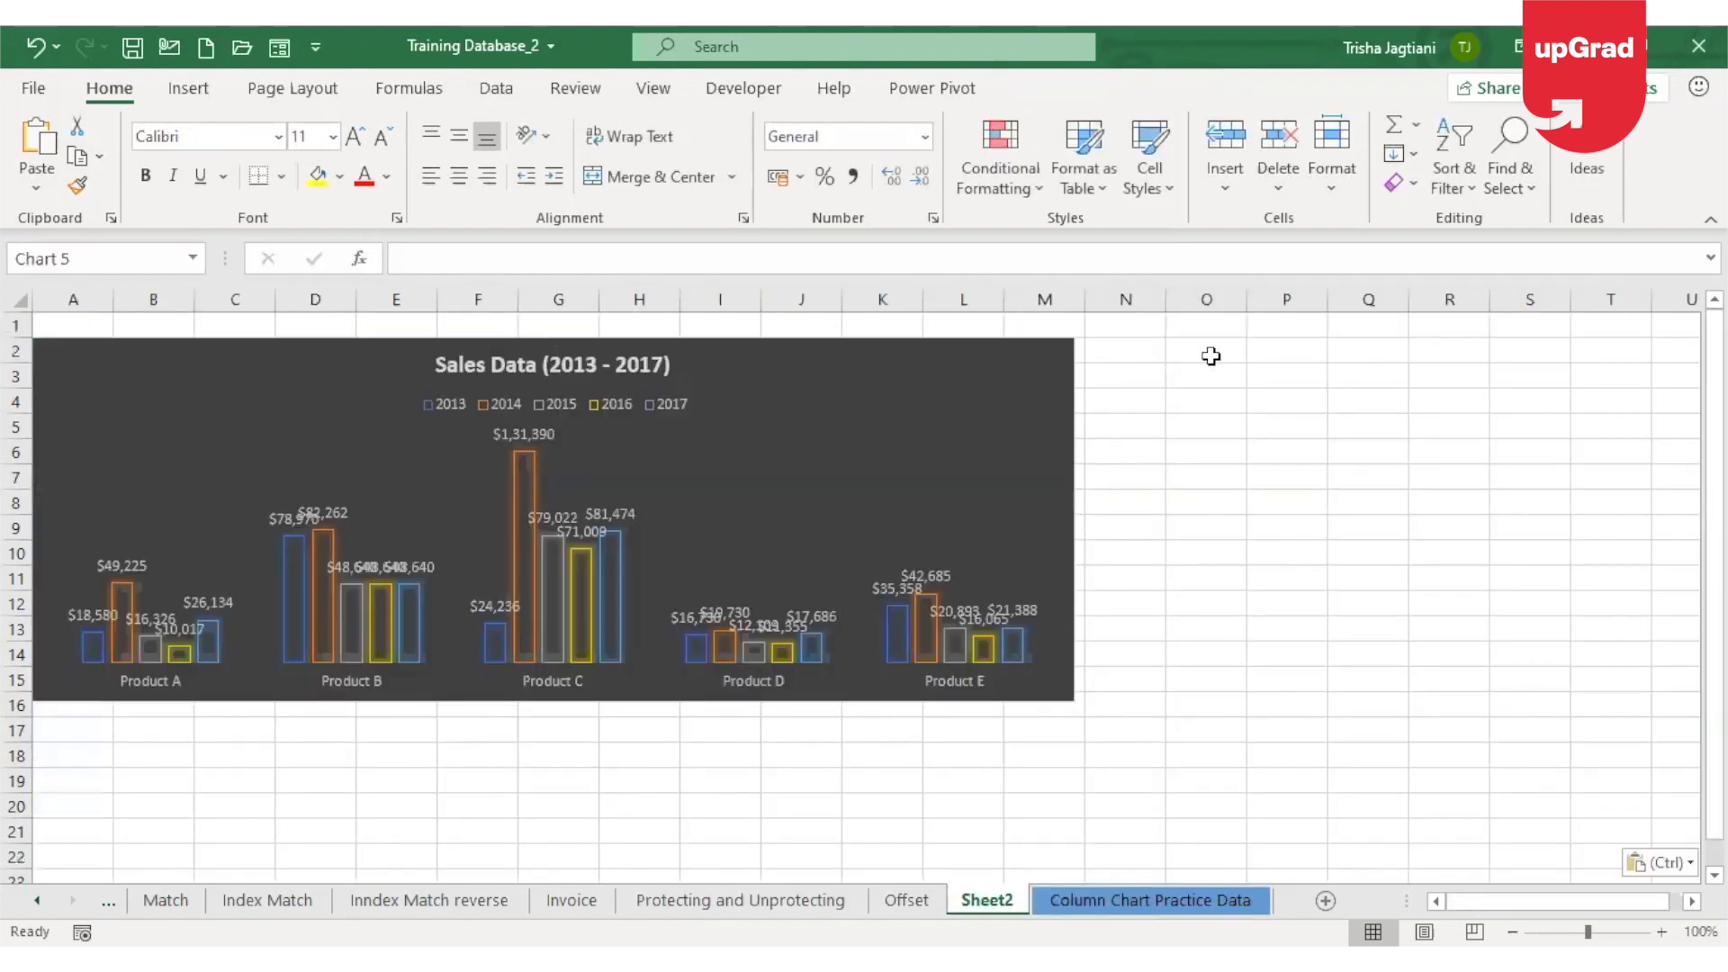
{"action": "key", "text": "ctrl+v"}
{"action": "left_click_drag", "start_coordinate": [1216, 369], "coordinate": [1135, 369]}
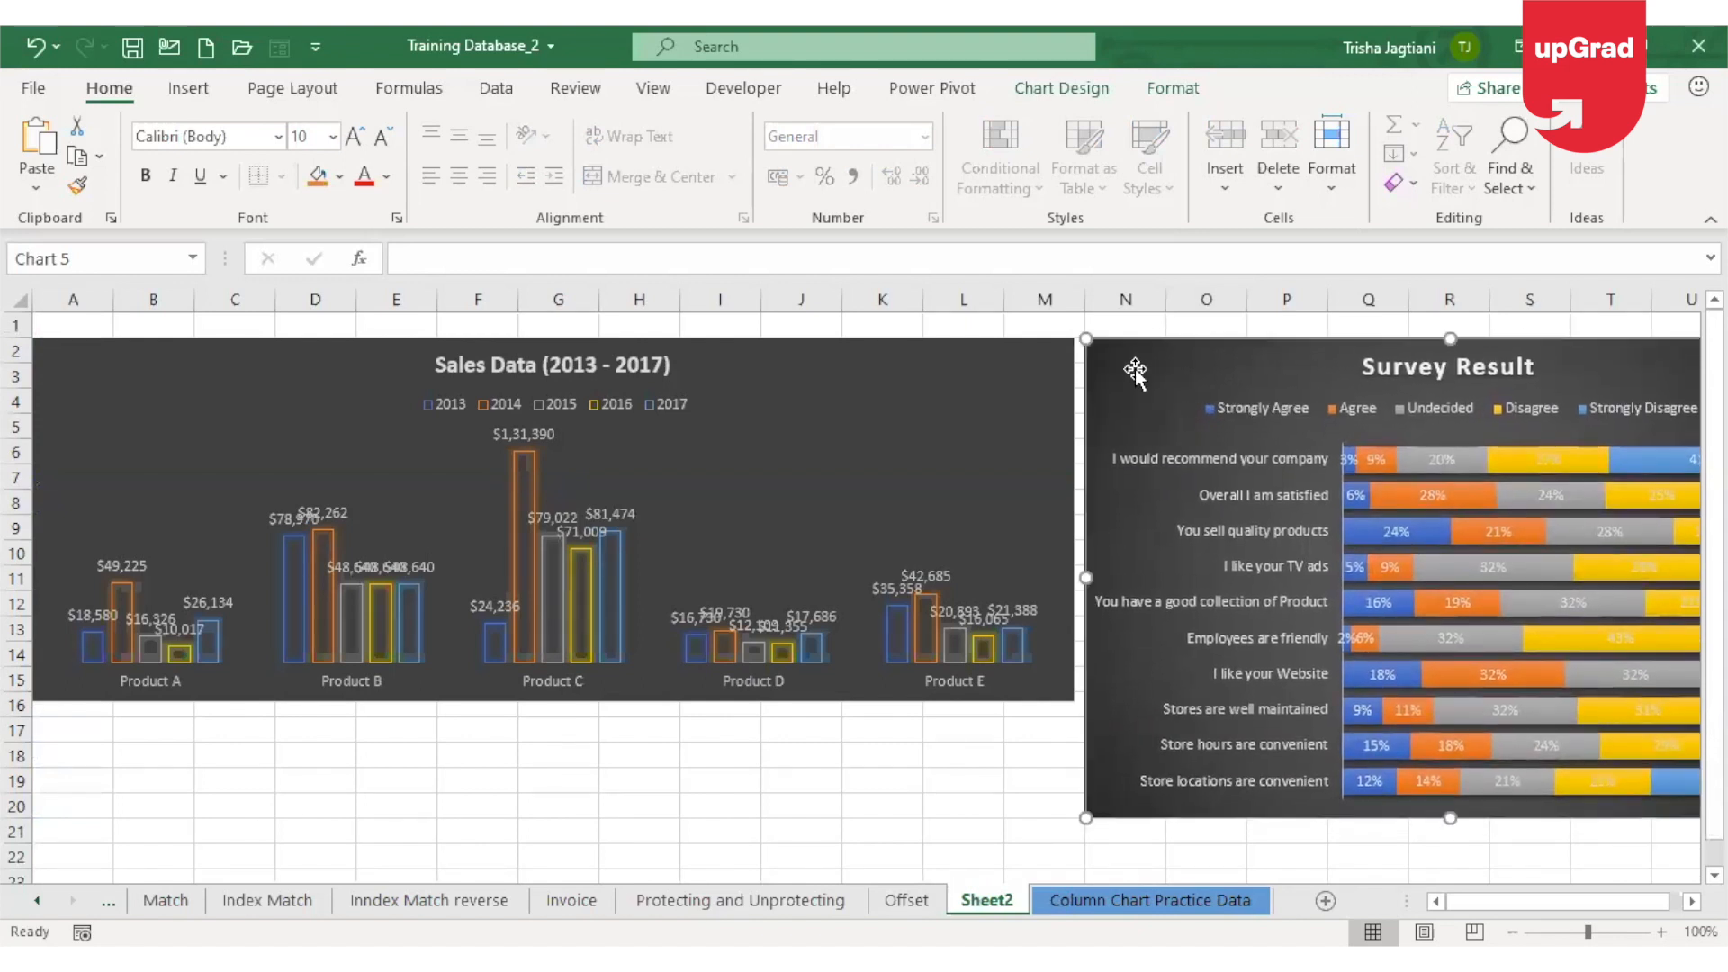
Return to the Column Chart Practice Data sheet and go down to the Product and Revenue table at row 22.
{"action": "left_click", "coordinate": [1054, 903]}
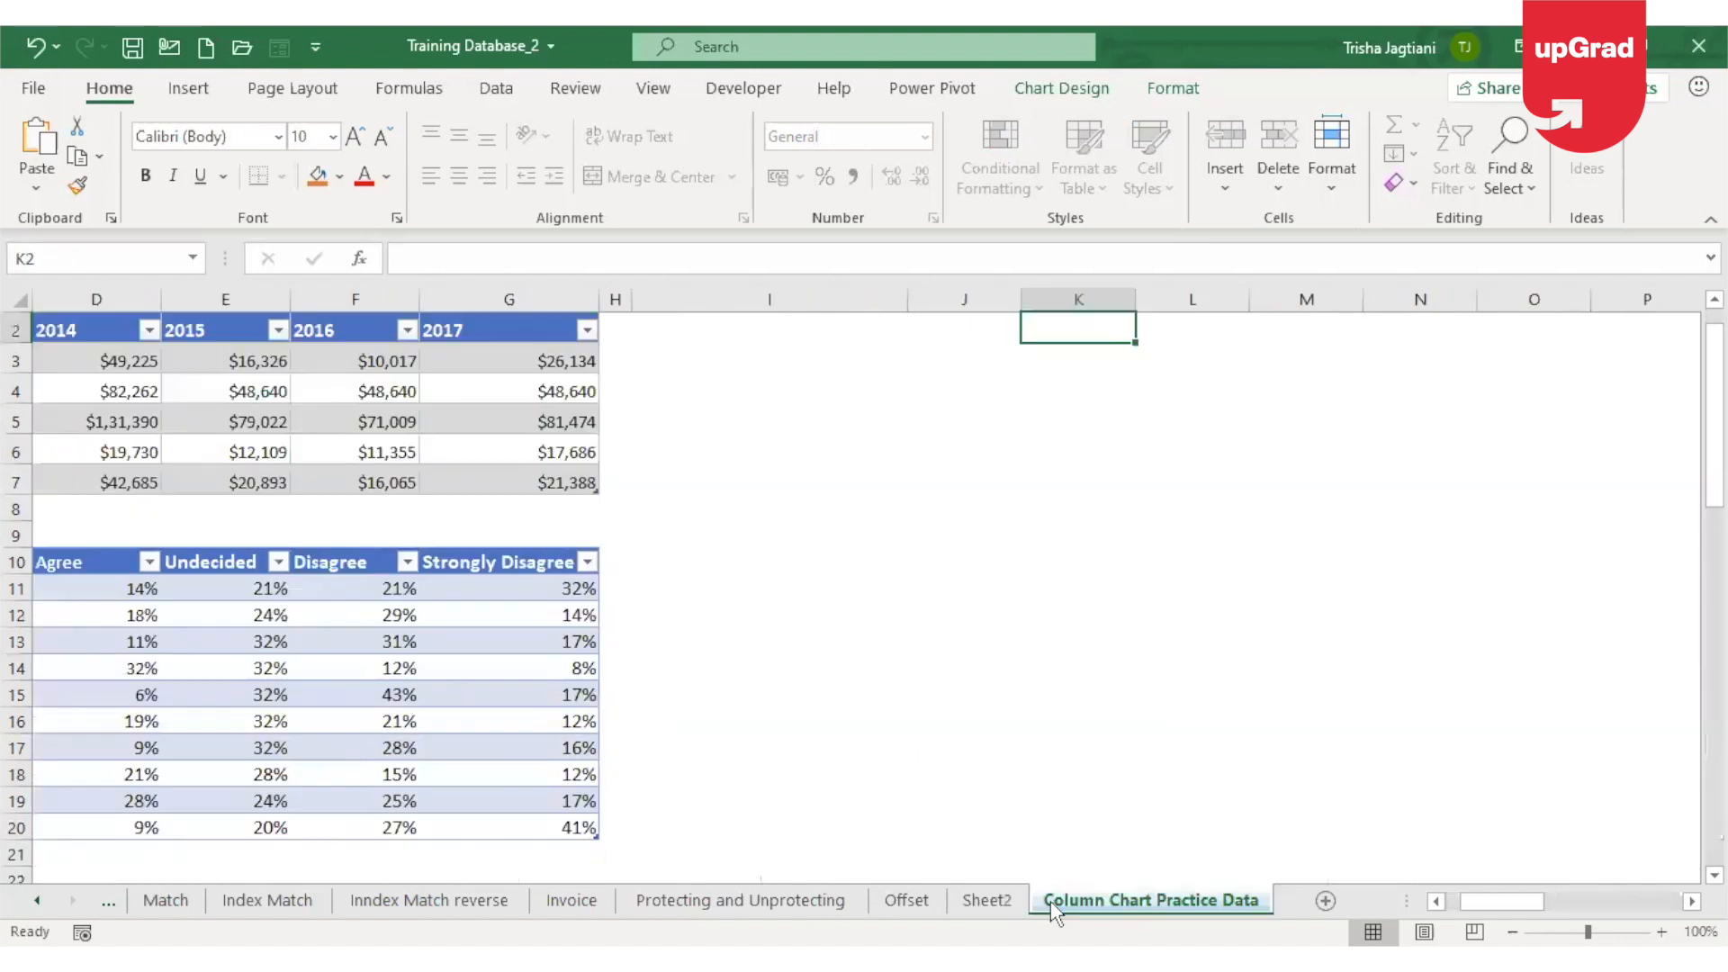
{"action": "key", "text": "ctrl+Left"}
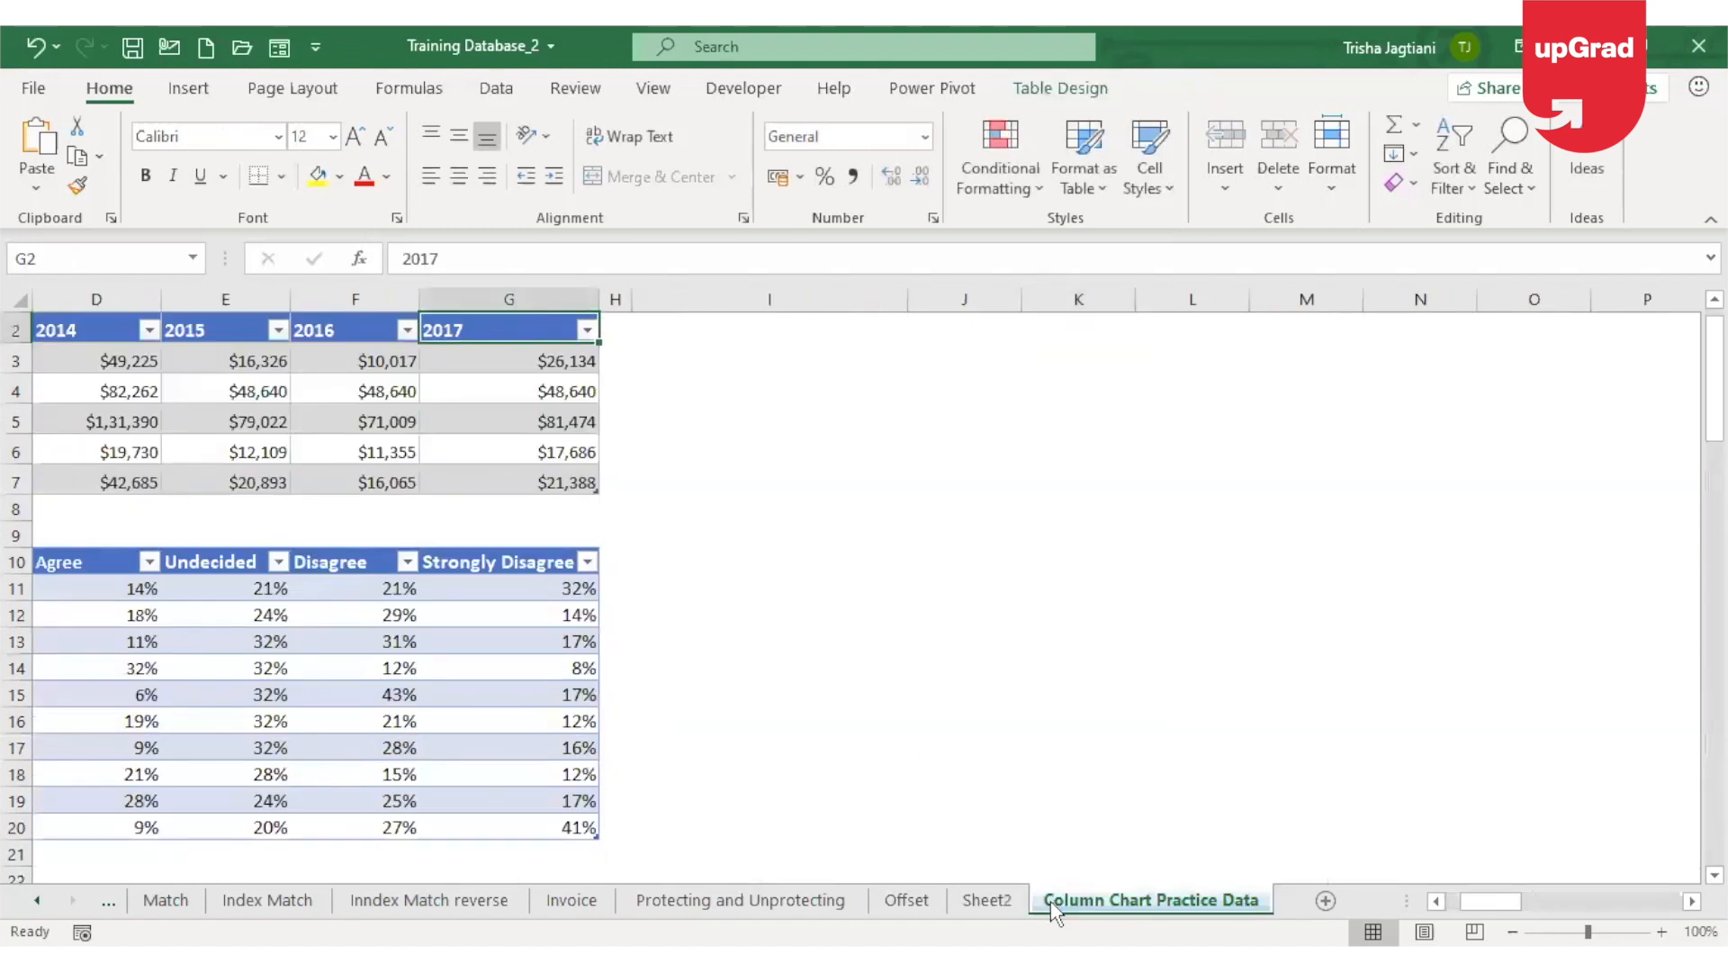
{"action": "key", "text": "ctrl+Left"}
{"action": "key", "text": "Left"}
{"action": "key", "text": "Down"}
{"action": "key", "text": "Down"}
{"action": "key", "text": "Down"}
{"action": "key", "text": "Down"}
{"action": "key", "text": "Down"}
{"action": "key", "text": "Down"}
{"action": "key", "text": "Down"}
{"action": "key", "text": "Down"}
{"action": "key", "text": "Down"}
{"action": "key", "text": "Down"}
{"action": "key", "text": "Down"}
{"action": "key", "text": "Down"}
{"action": "key", "text": "Down"}
{"action": "key", "text": "Down"}
{"action": "key", "text": "Down"}
{"action": "key", "text": "Down"}
{"action": "key", "text": "Down"}
{"action": "key", "text": "Down"}
{"action": "key", "text": "Down"}
{"action": "key", "text": "Down"}
{"action": "key", "text": "Down"}
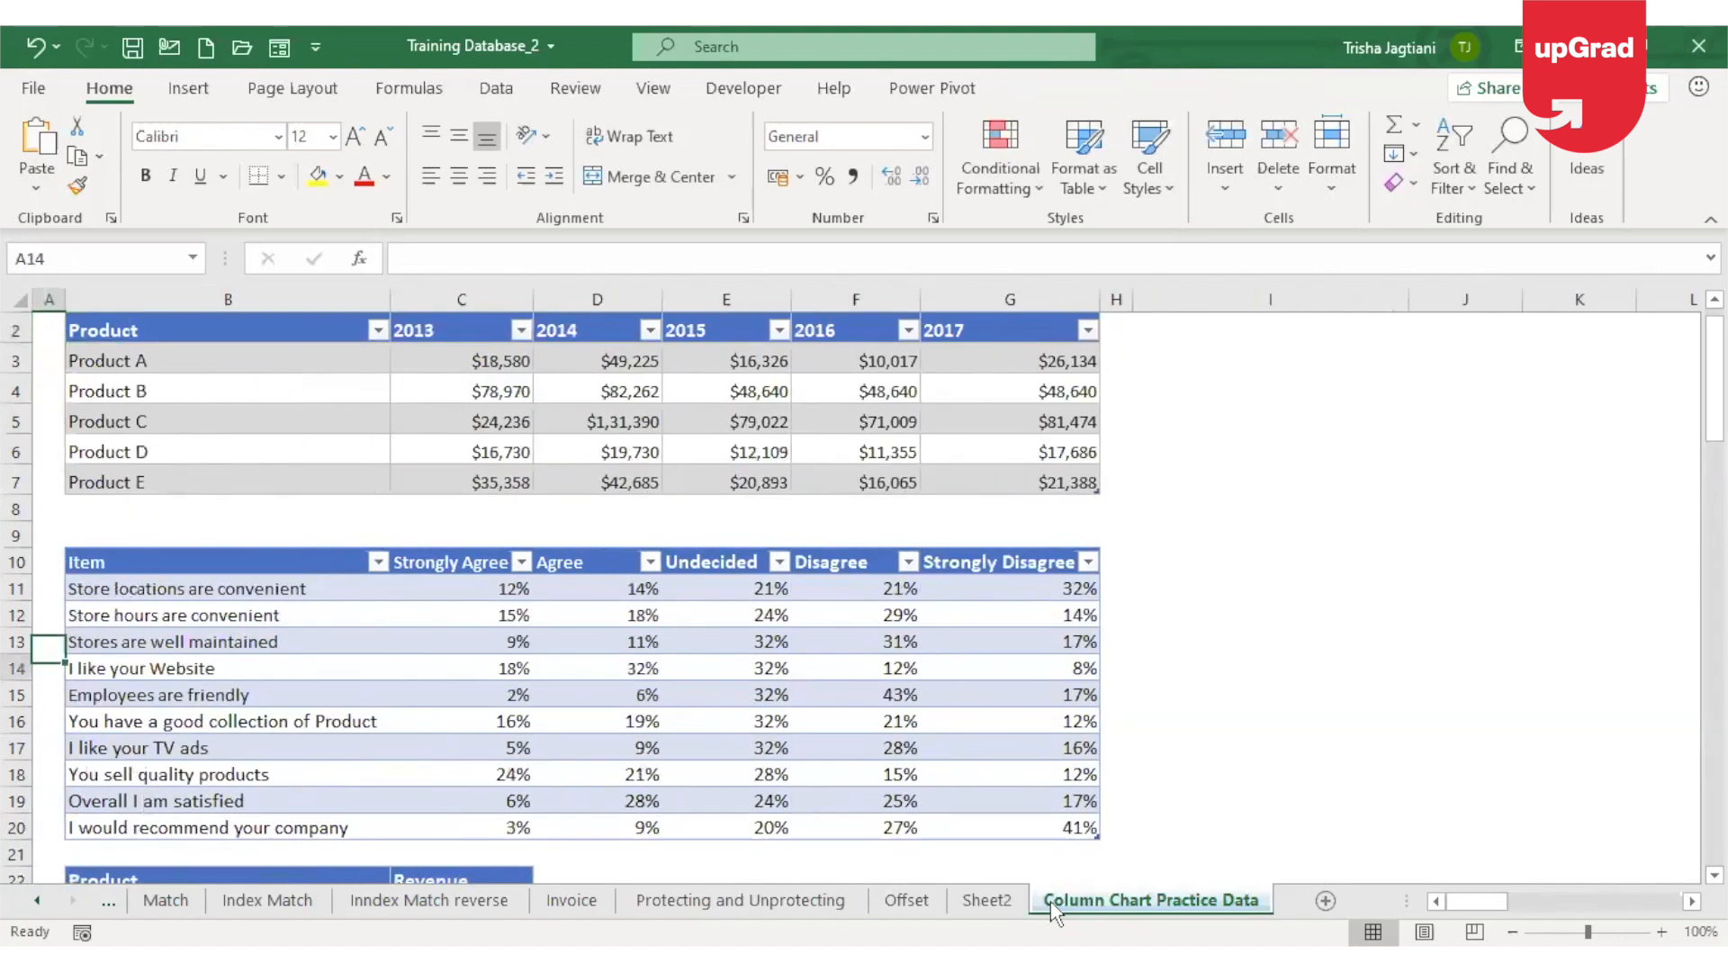
{"action": "key", "text": "Up"}
{"action": "key", "text": "Up"}
{"action": "key", "text": "Up"}
{"action": "key", "text": "Up"}
{"action": "key", "text": "Up"}
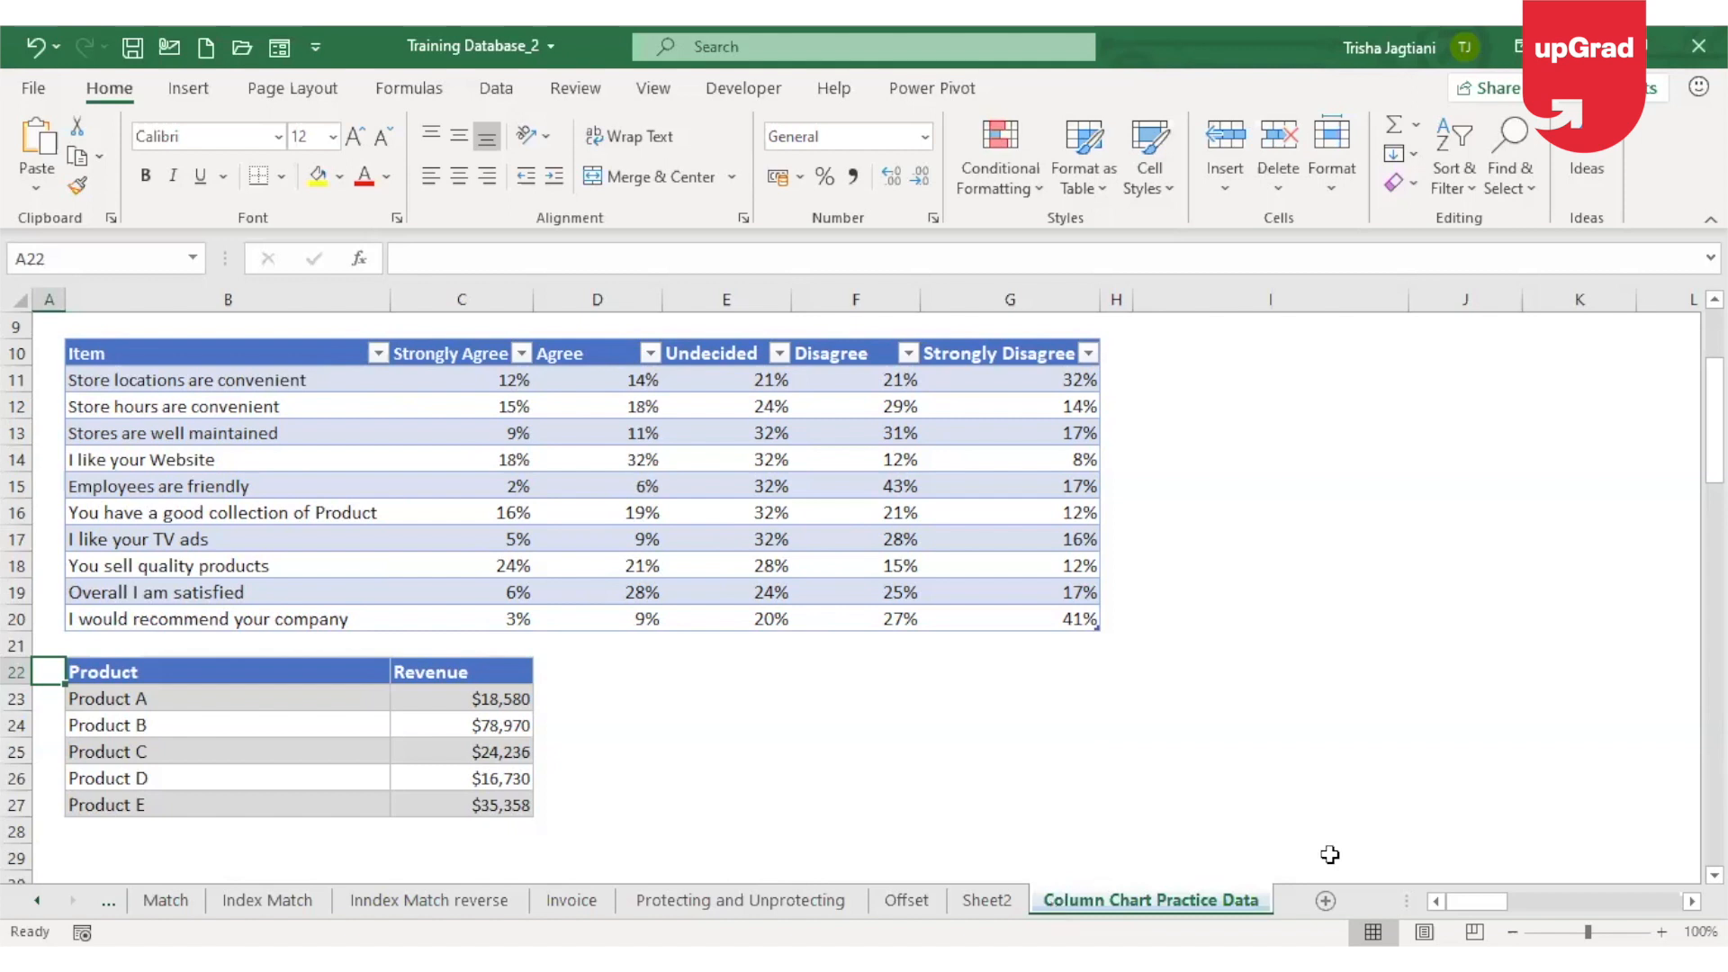
Examine the Product and Revenue table, going over the product names and their revenue figures.
{"action": "left_click", "coordinate": [274, 666]}
{"action": "left_click_drag", "start_coordinate": [274, 666], "coordinate": [445, 805]}
{"action": "left_click_drag", "start_coordinate": [213, 698], "coordinate": [202, 805]}
{"action": "left_click_drag", "start_coordinate": [501, 697], "coordinate": [515, 807]}
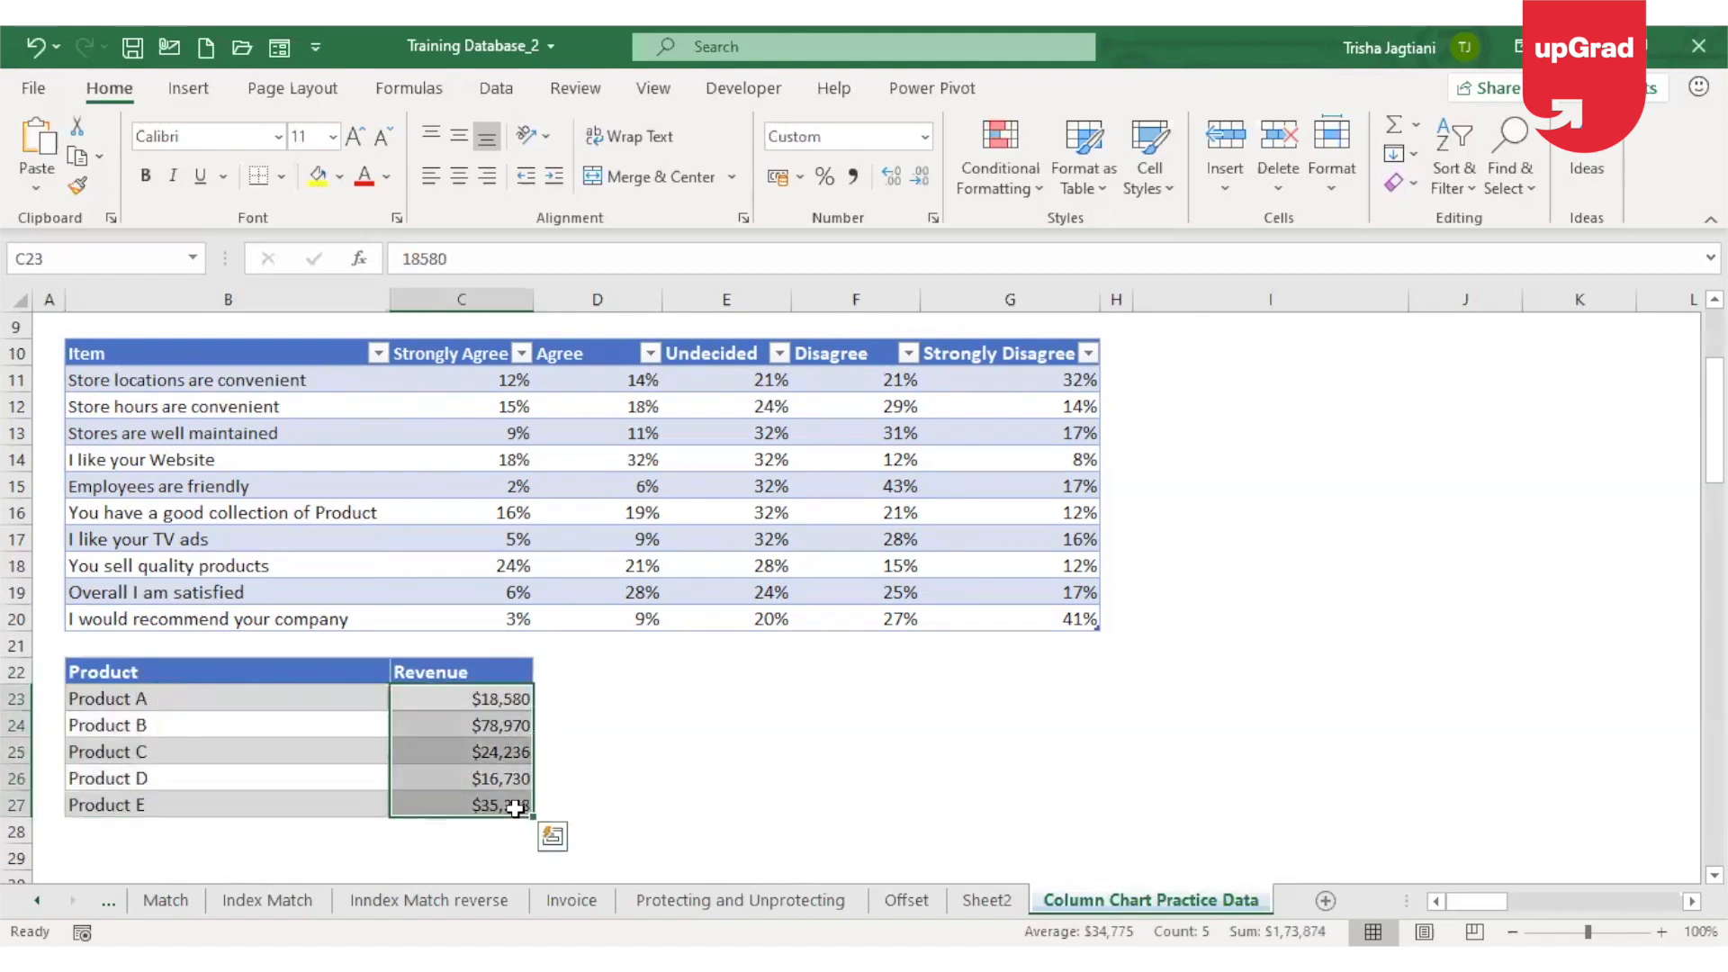
{"action": "left_click", "coordinate": [901, 800]}
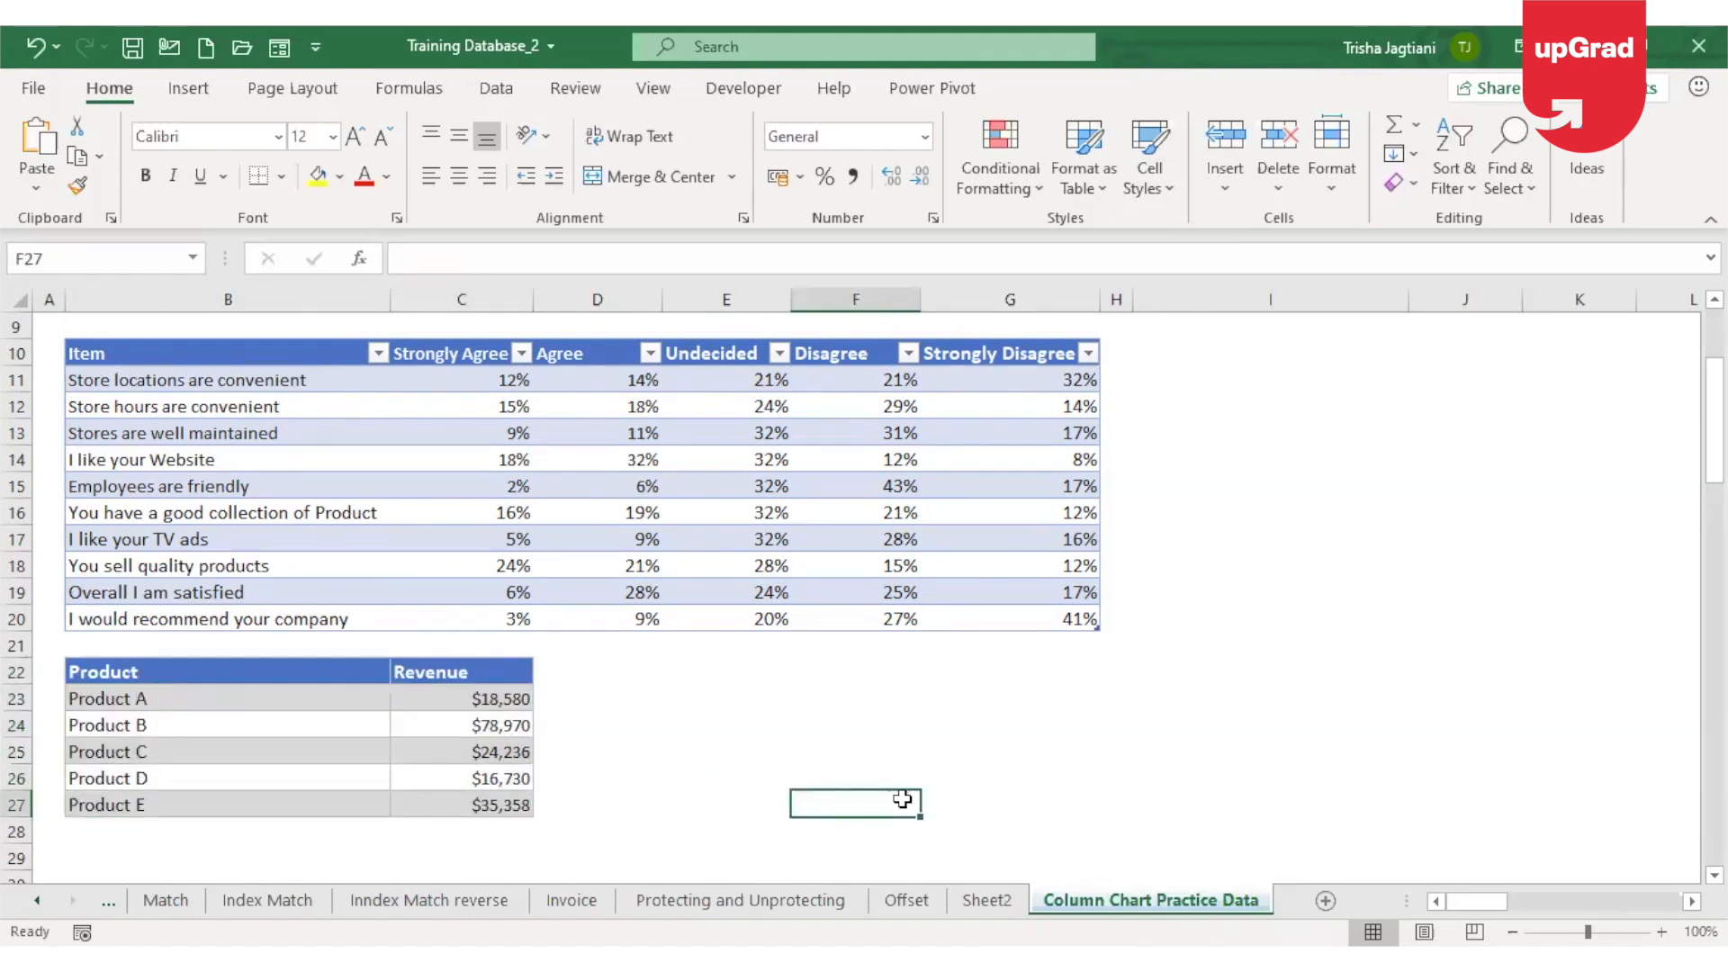
{"action": "left_click", "coordinate": [487, 824]}
{"action": "type", "text": "=SUM()"}
{"action": "key", "text": "Return"}
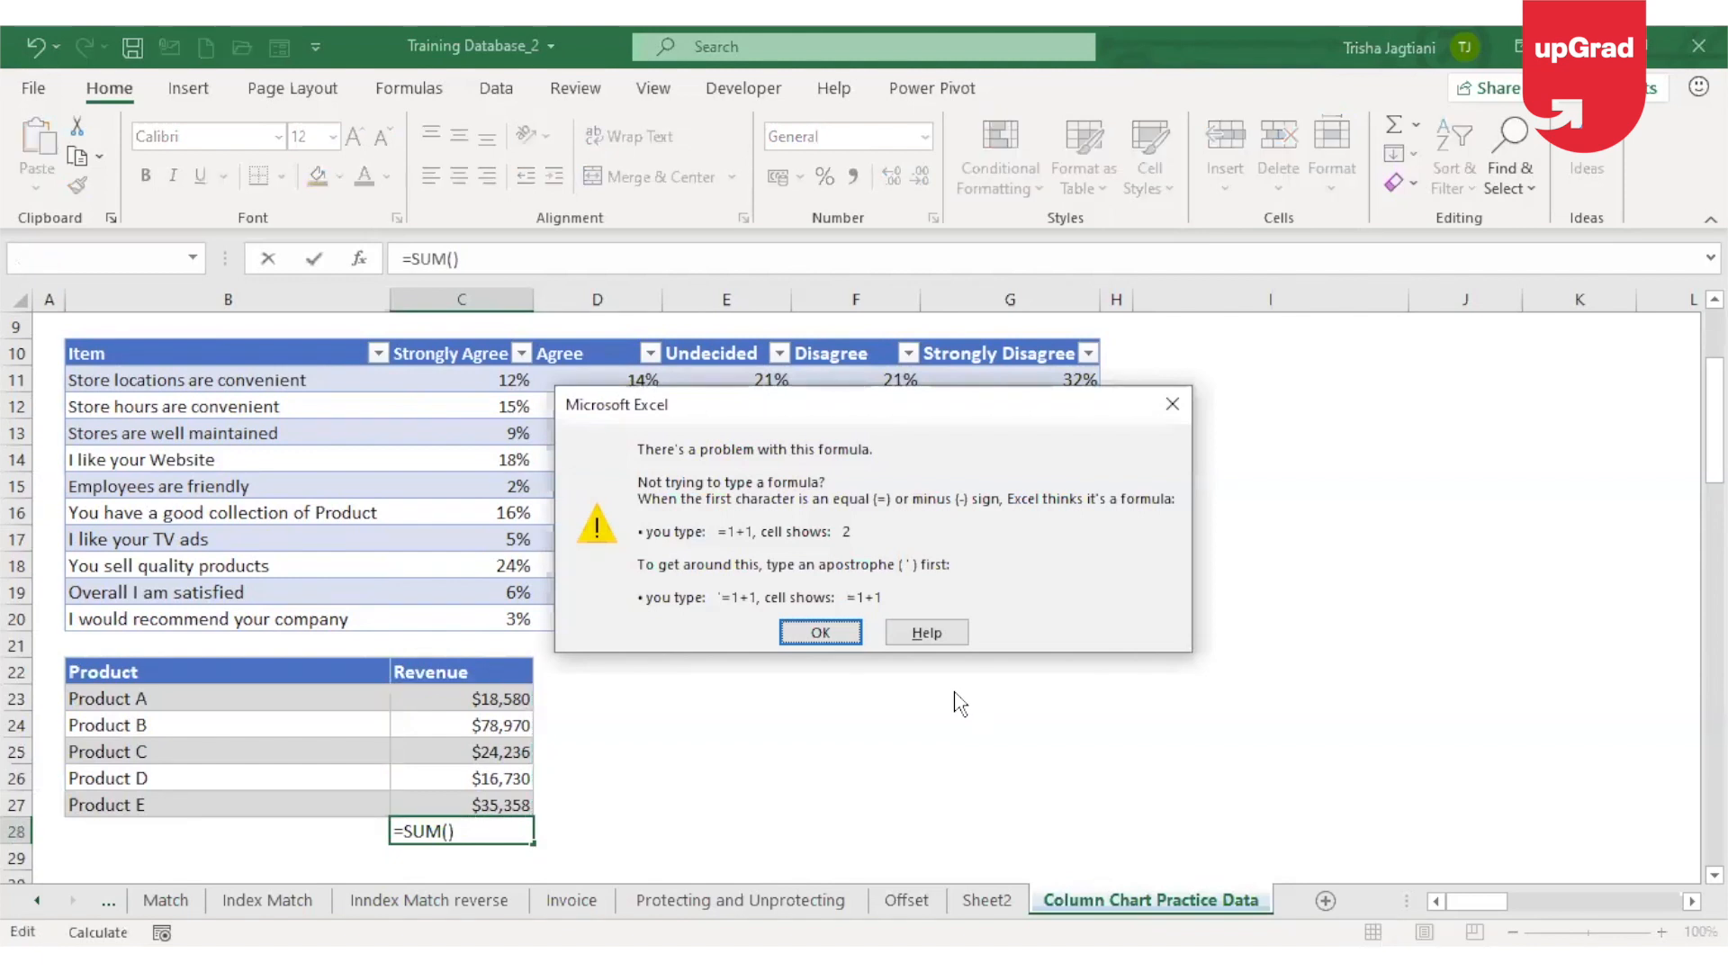
{"action": "key", "text": "Escape"}
{"action": "key", "text": "Escape"}
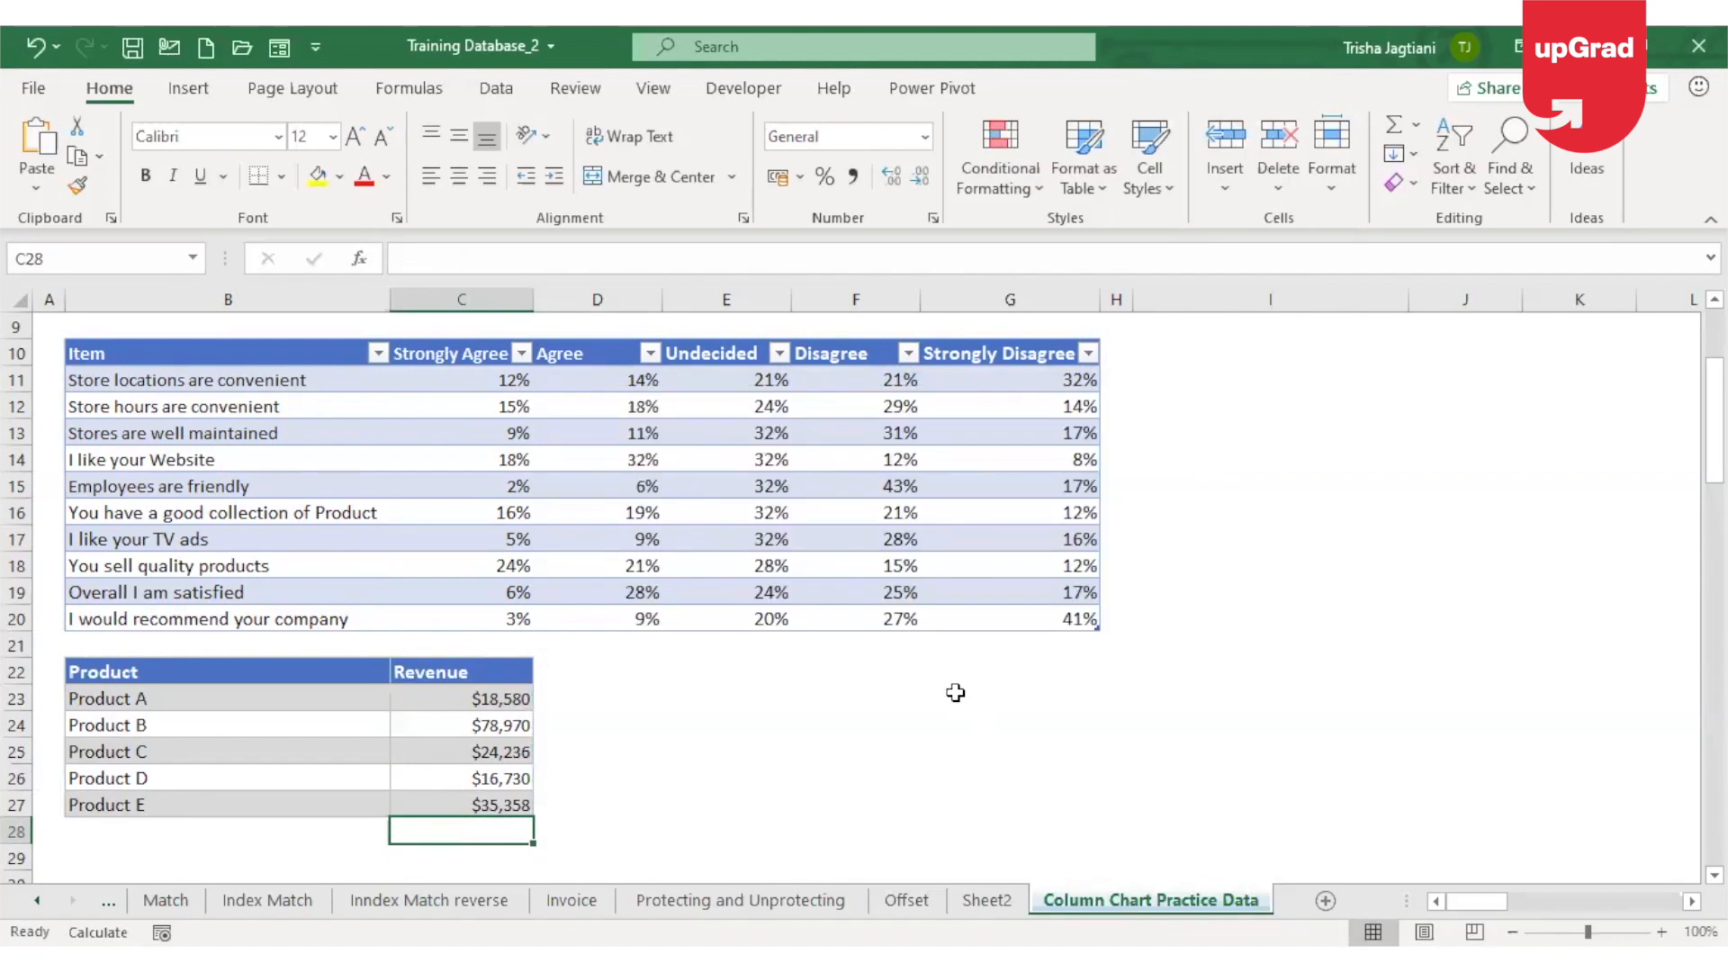
Total the revenue of Products A to E in cell C28 with AutoSum.
{"action": "key", "text": "alt+equal"}
{"action": "key", "text": "Return"}
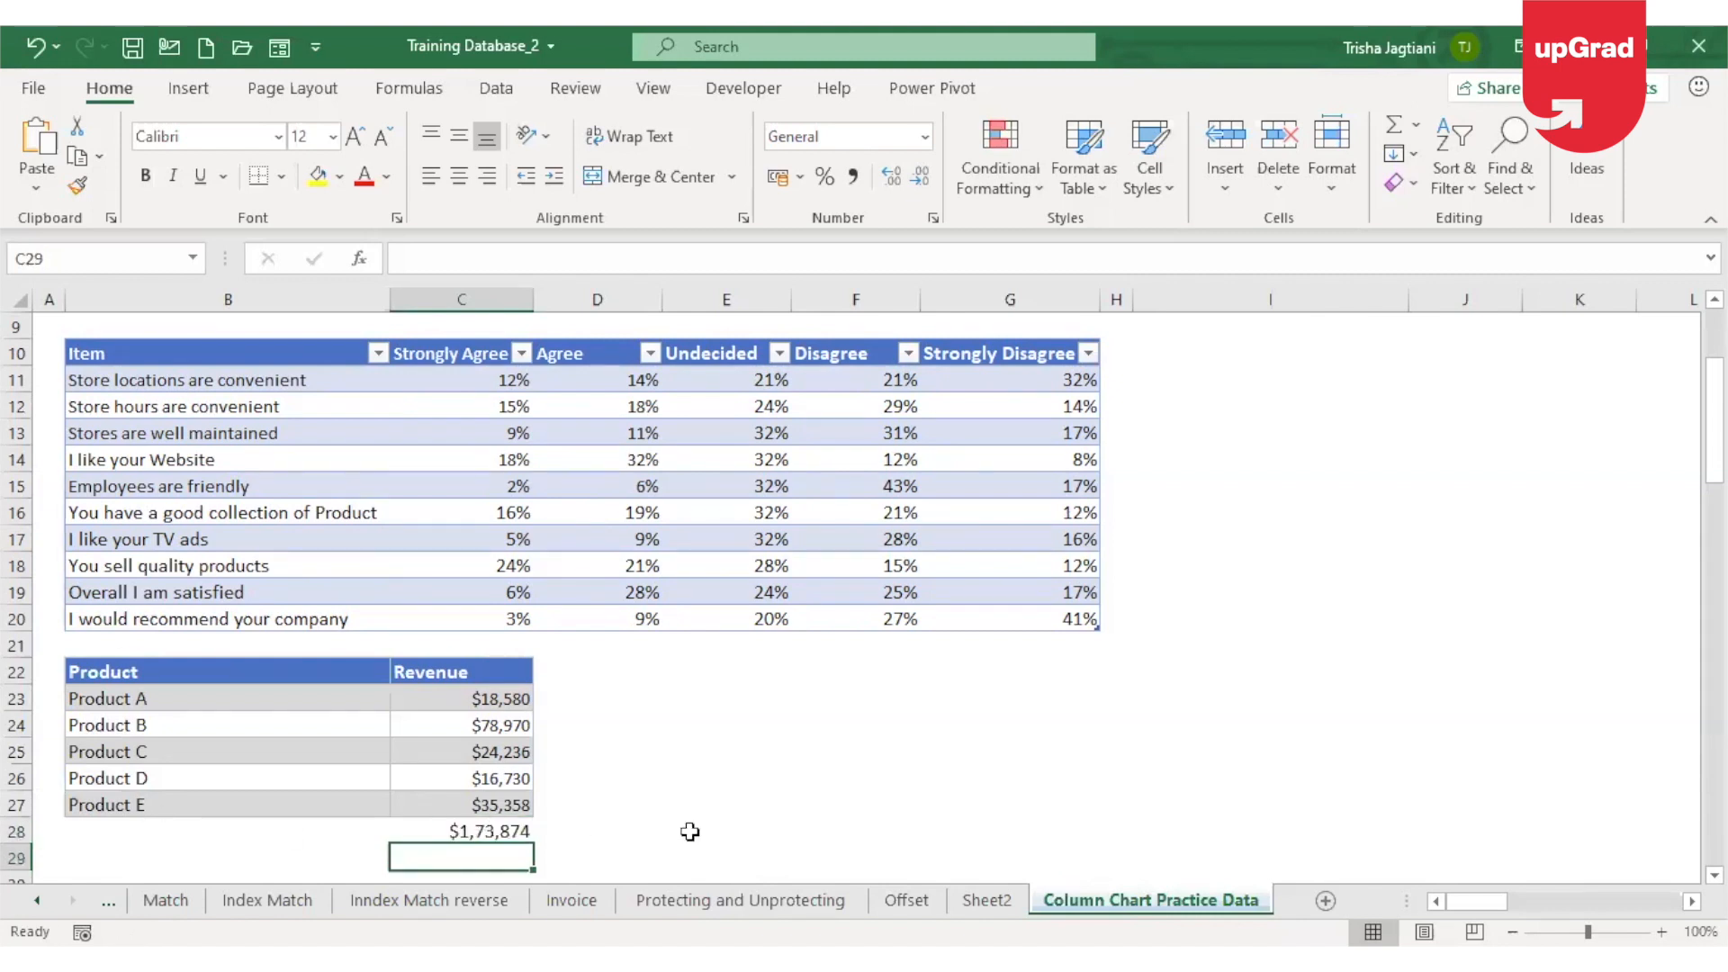
Clear the revenue total from cell C28 and select a cell within the Product and Revenue table.
{"action": "left_click", "coordinate": [501, 832]}
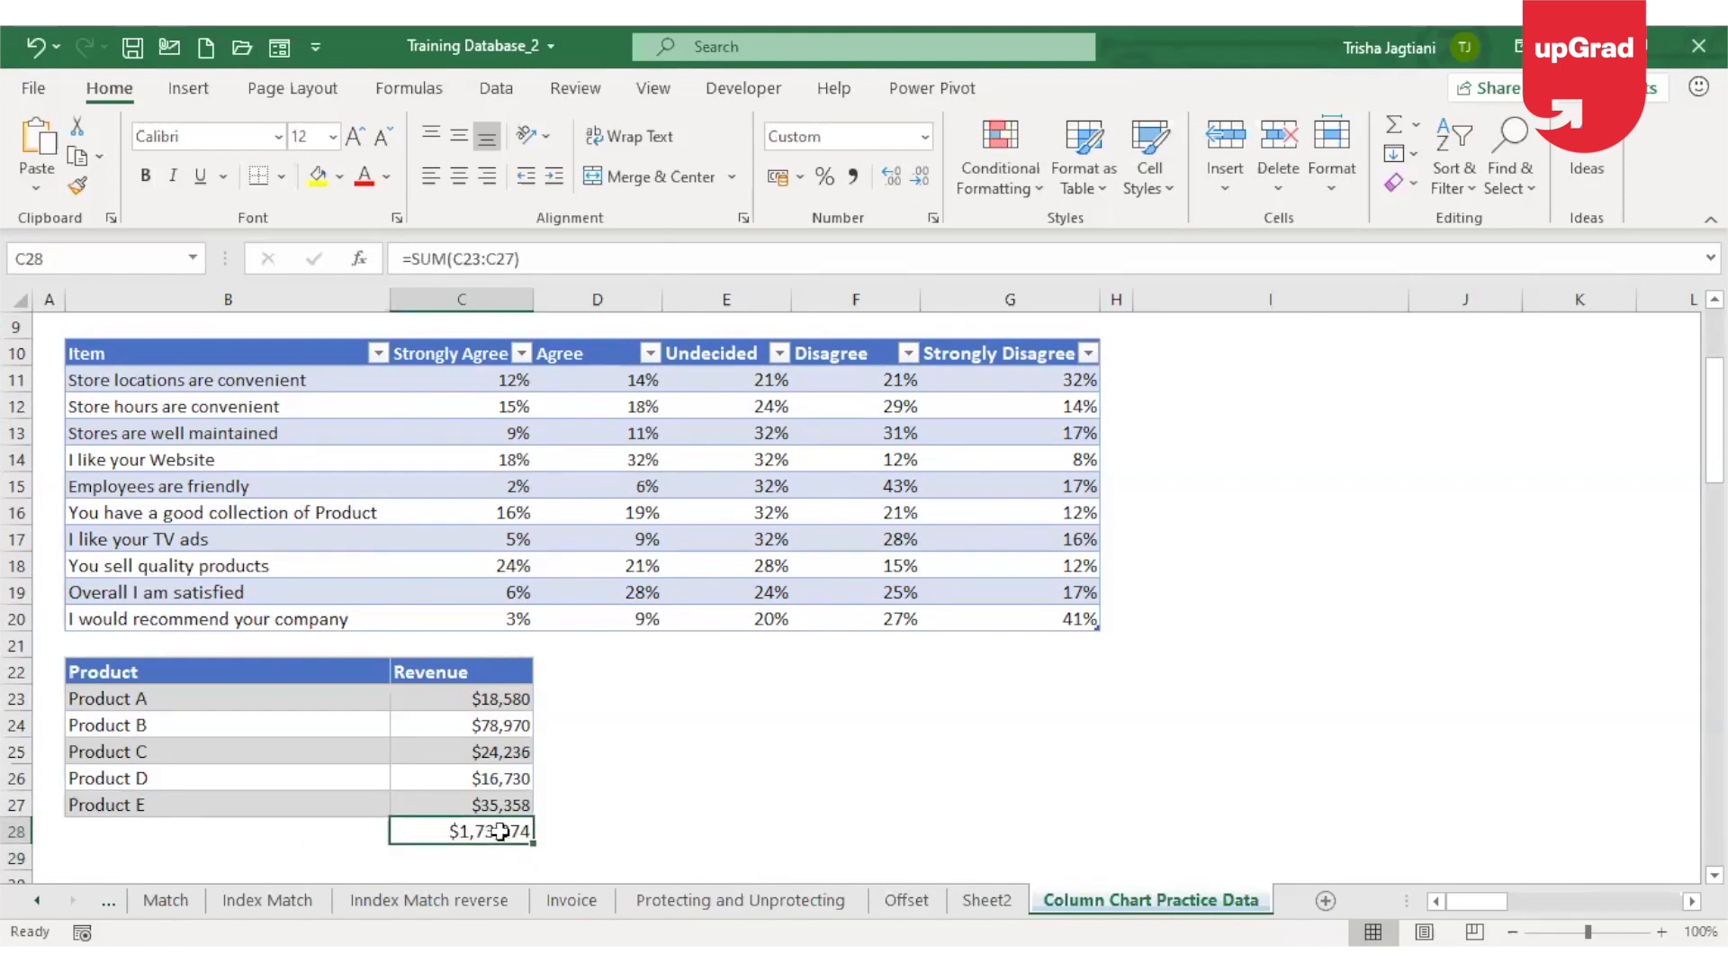
{"action": "key", "text": "Delete"}
{"action": "left_click", "coordinate": [201, 699]}
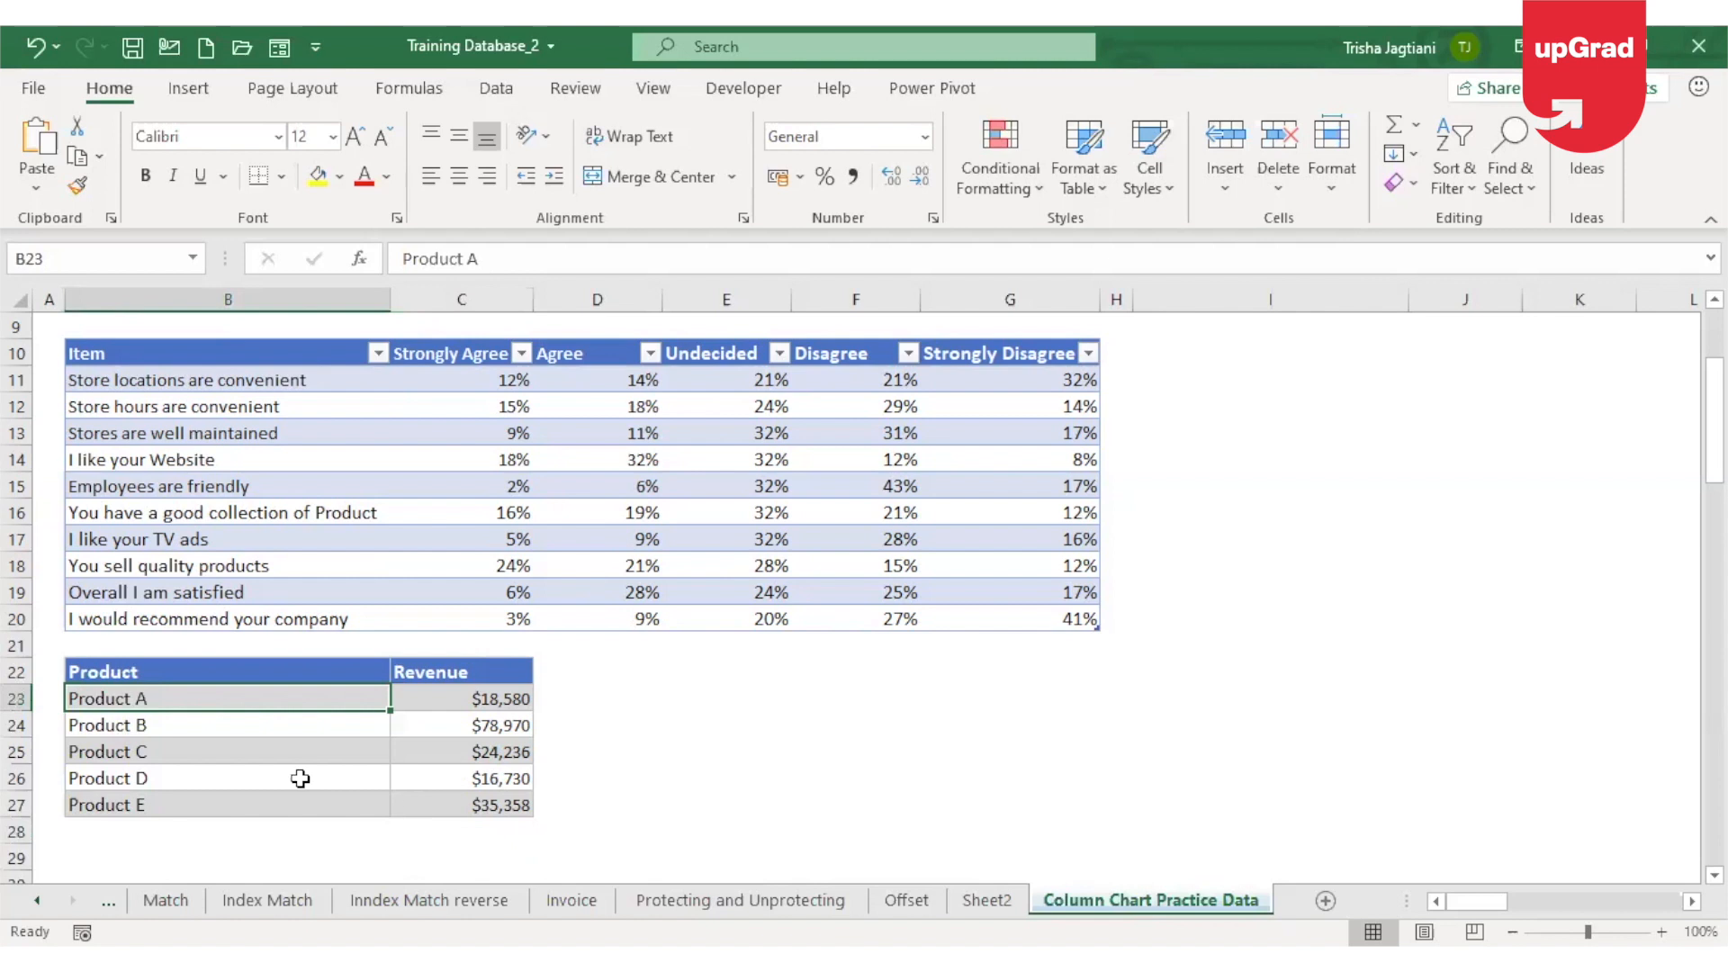
{"action": "left_click", "coordinate": [330, 747]}
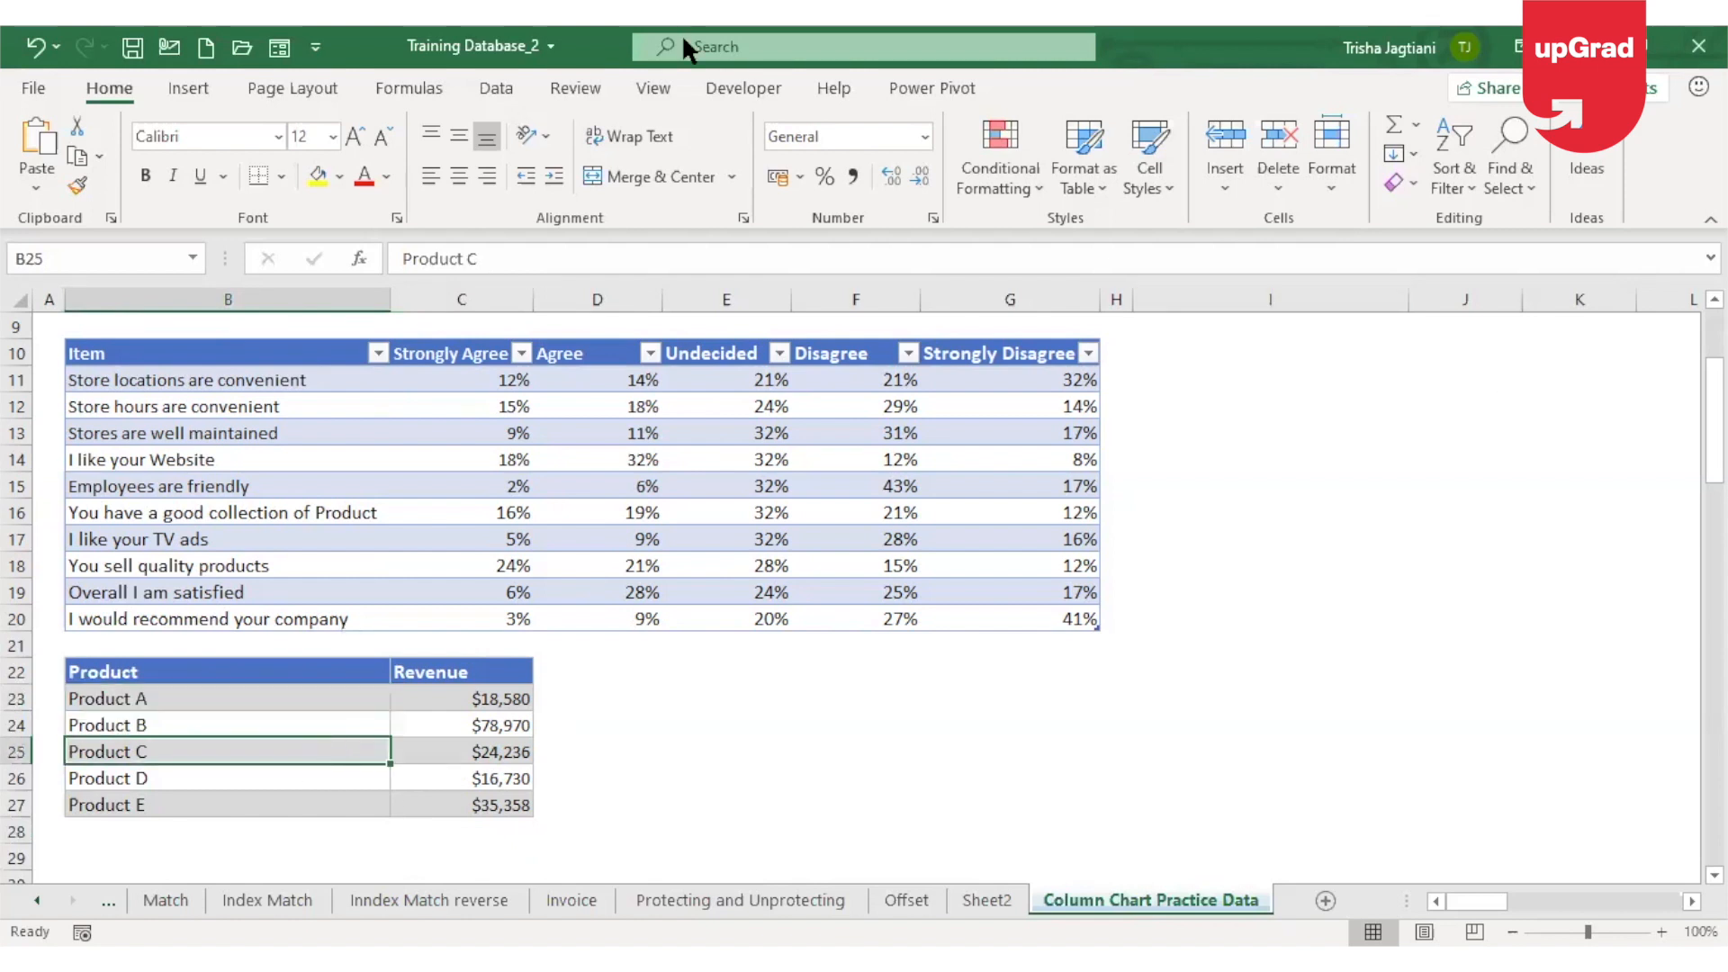
Insert the recommended pie chart for the product revenue and place it beside the Product and Revenue table.
{"action": "left_click", "coordinate": [188, 90]}
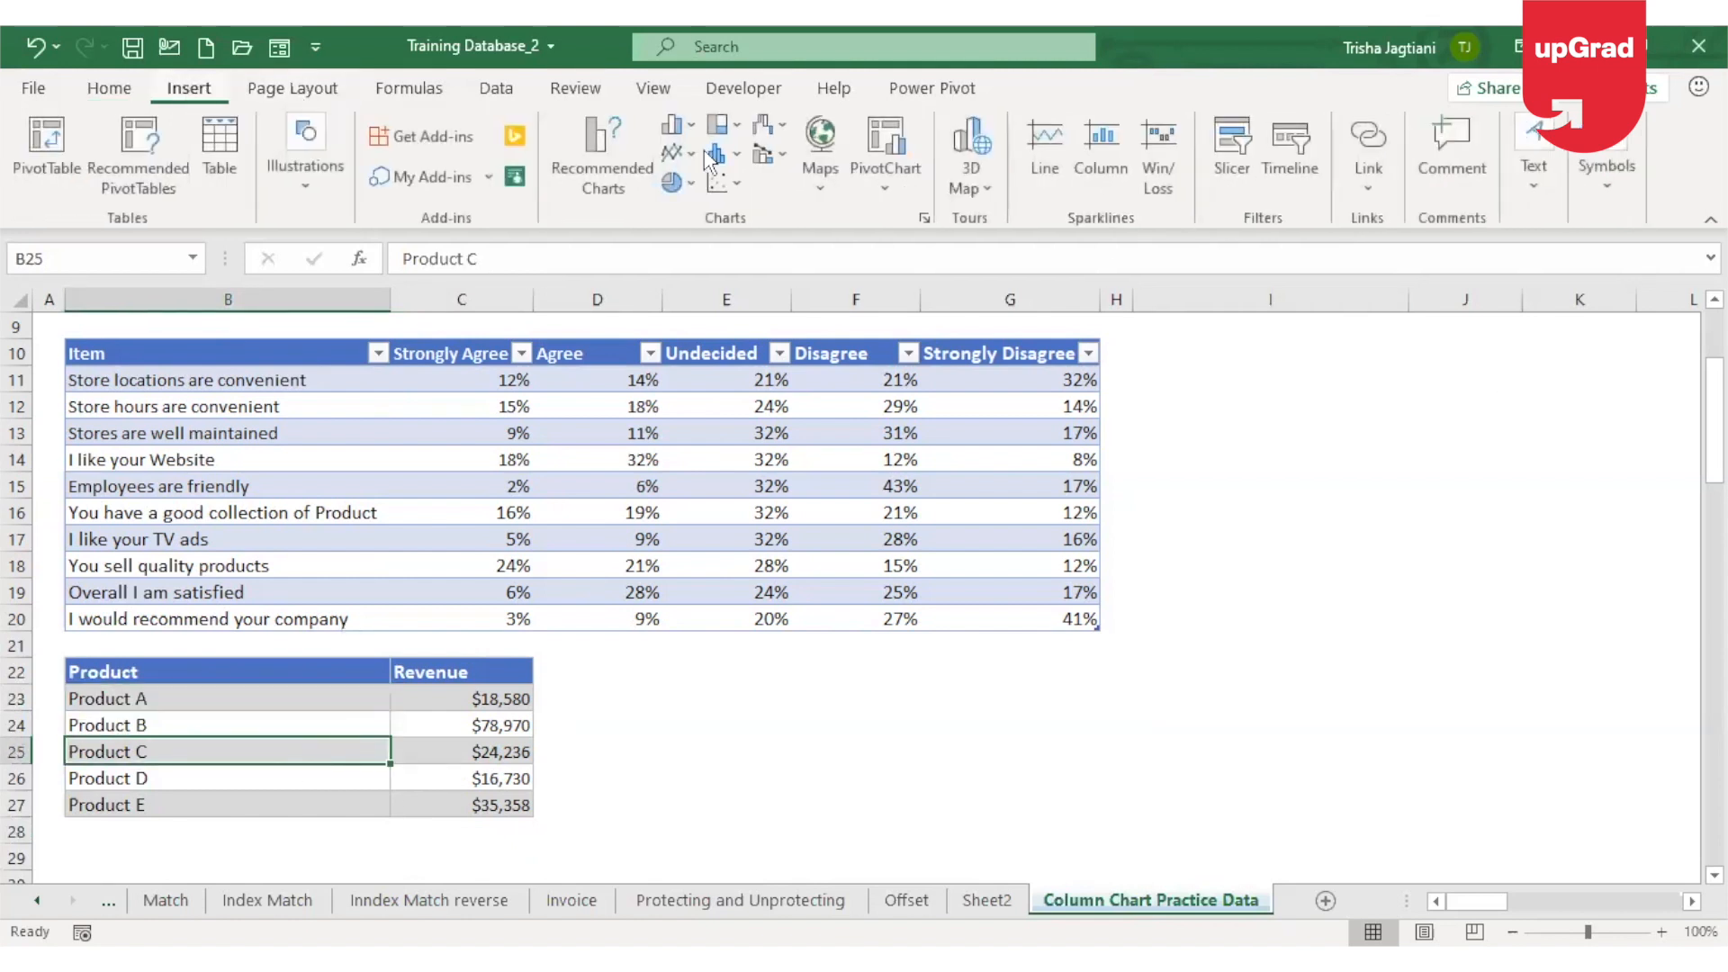
{"action": "left_click", "coordinate": [606, 165]}
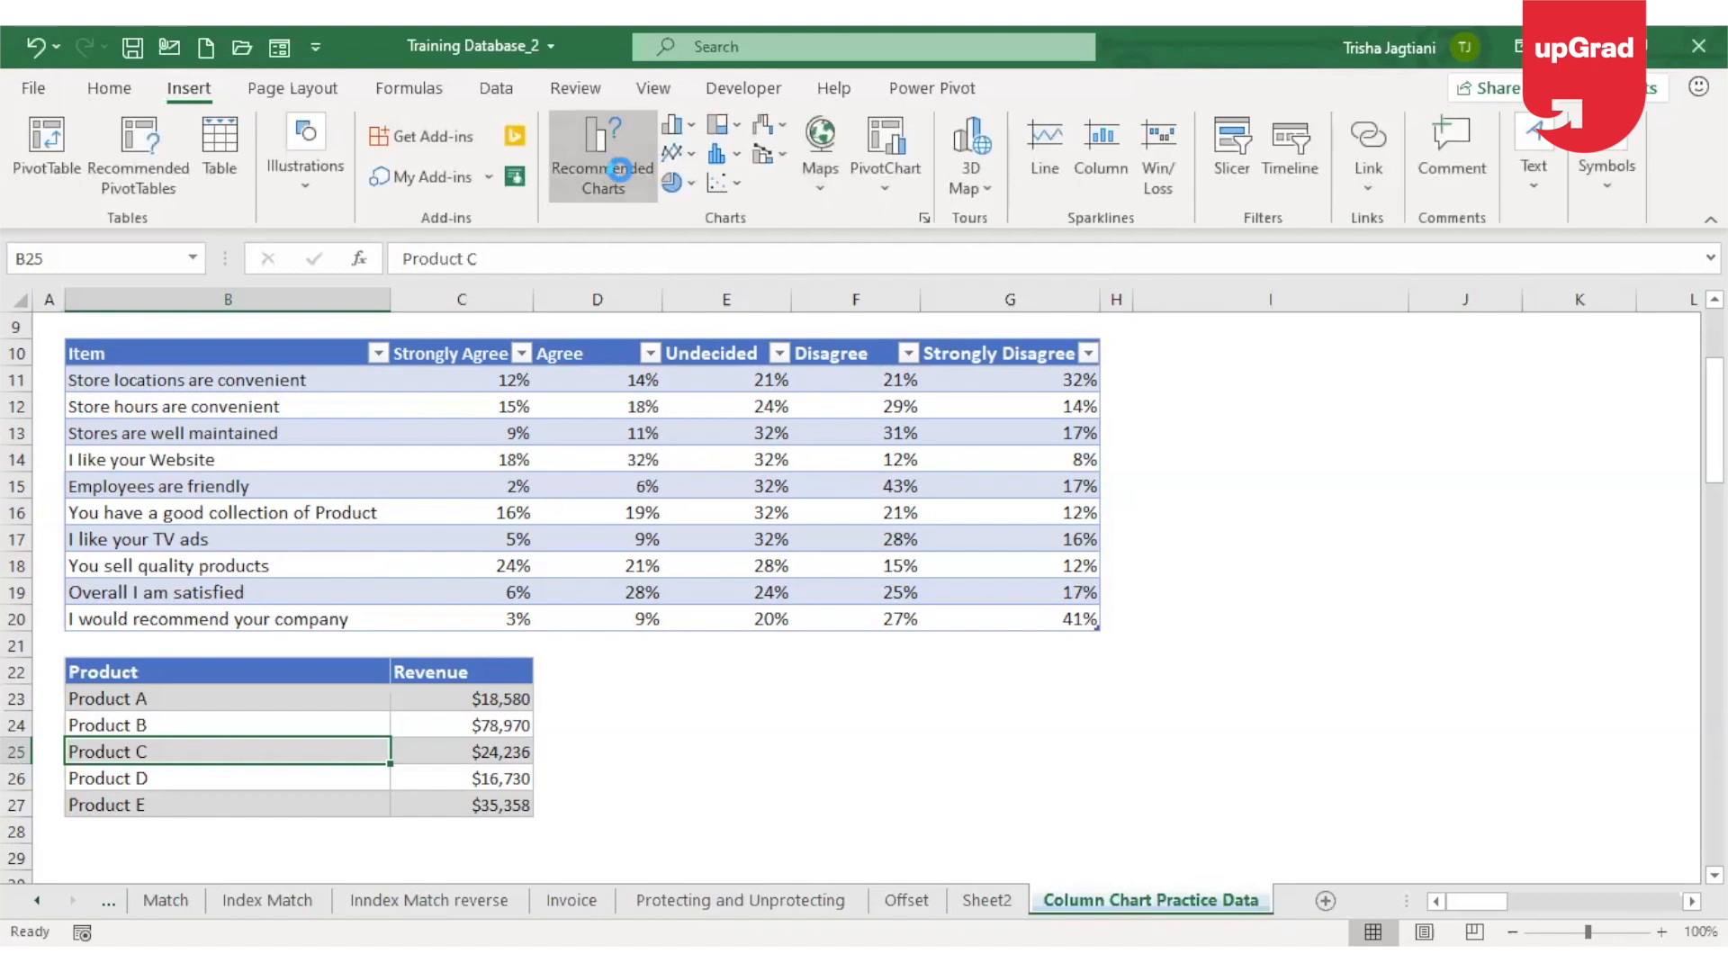
{"action": "left_click", "coordinate": [691, 184]}
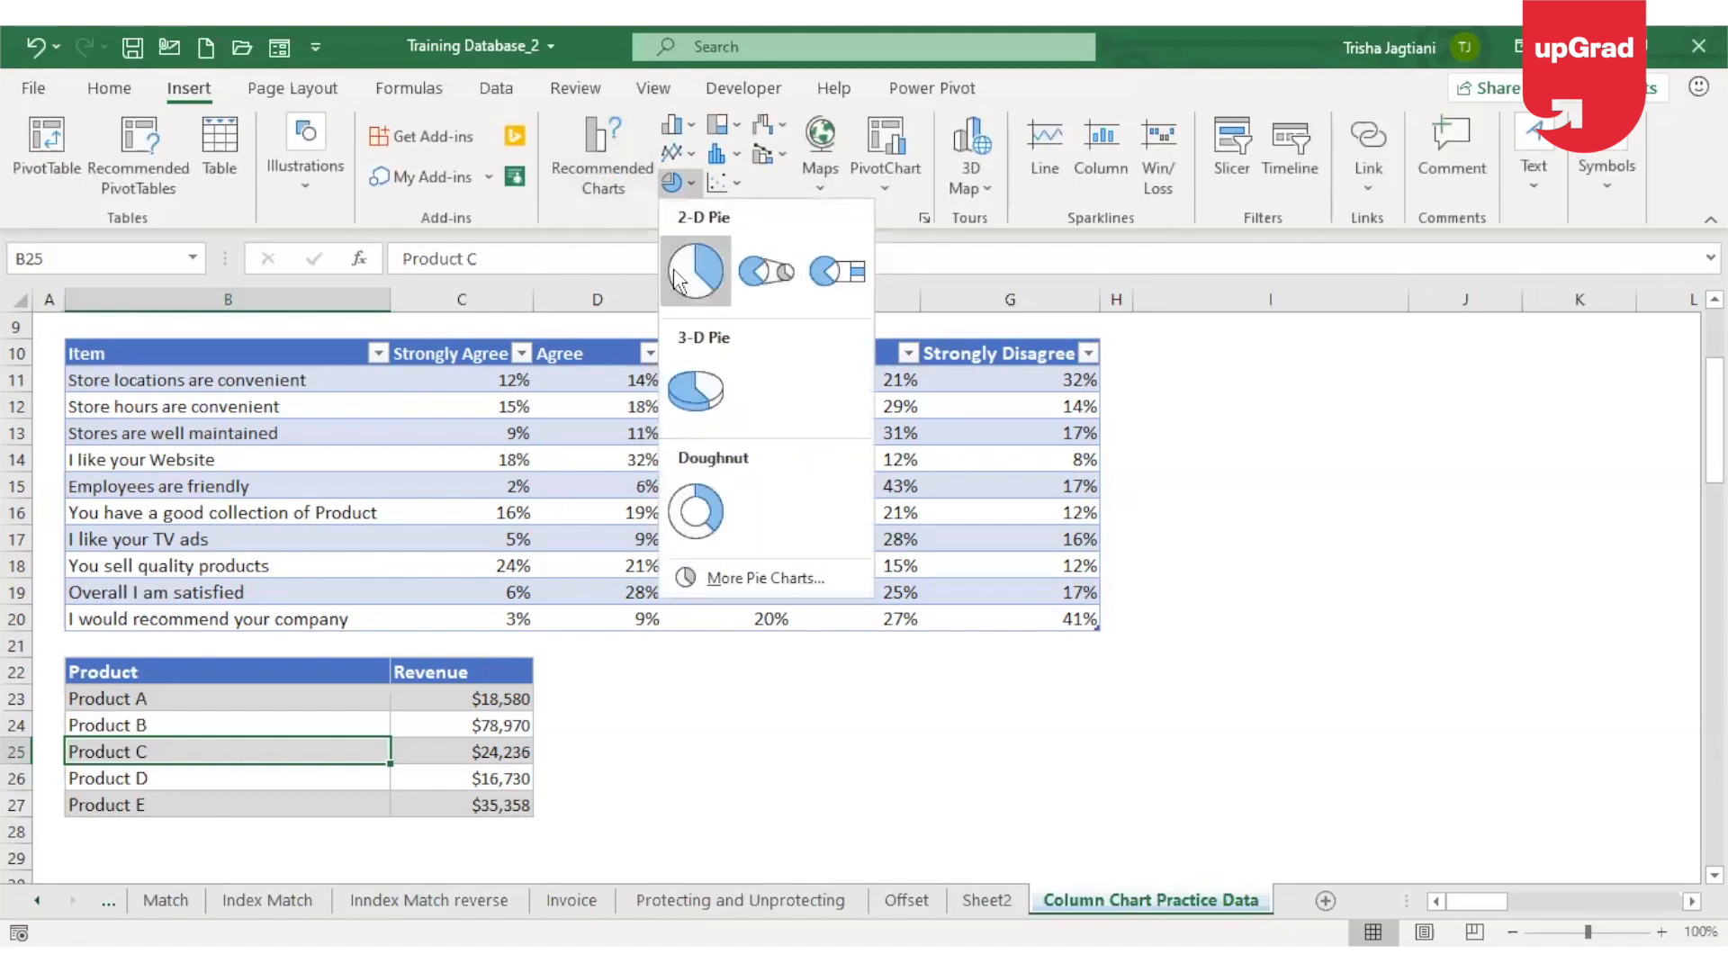
{"action": "left_click", "coordinate": [1504, 696]}
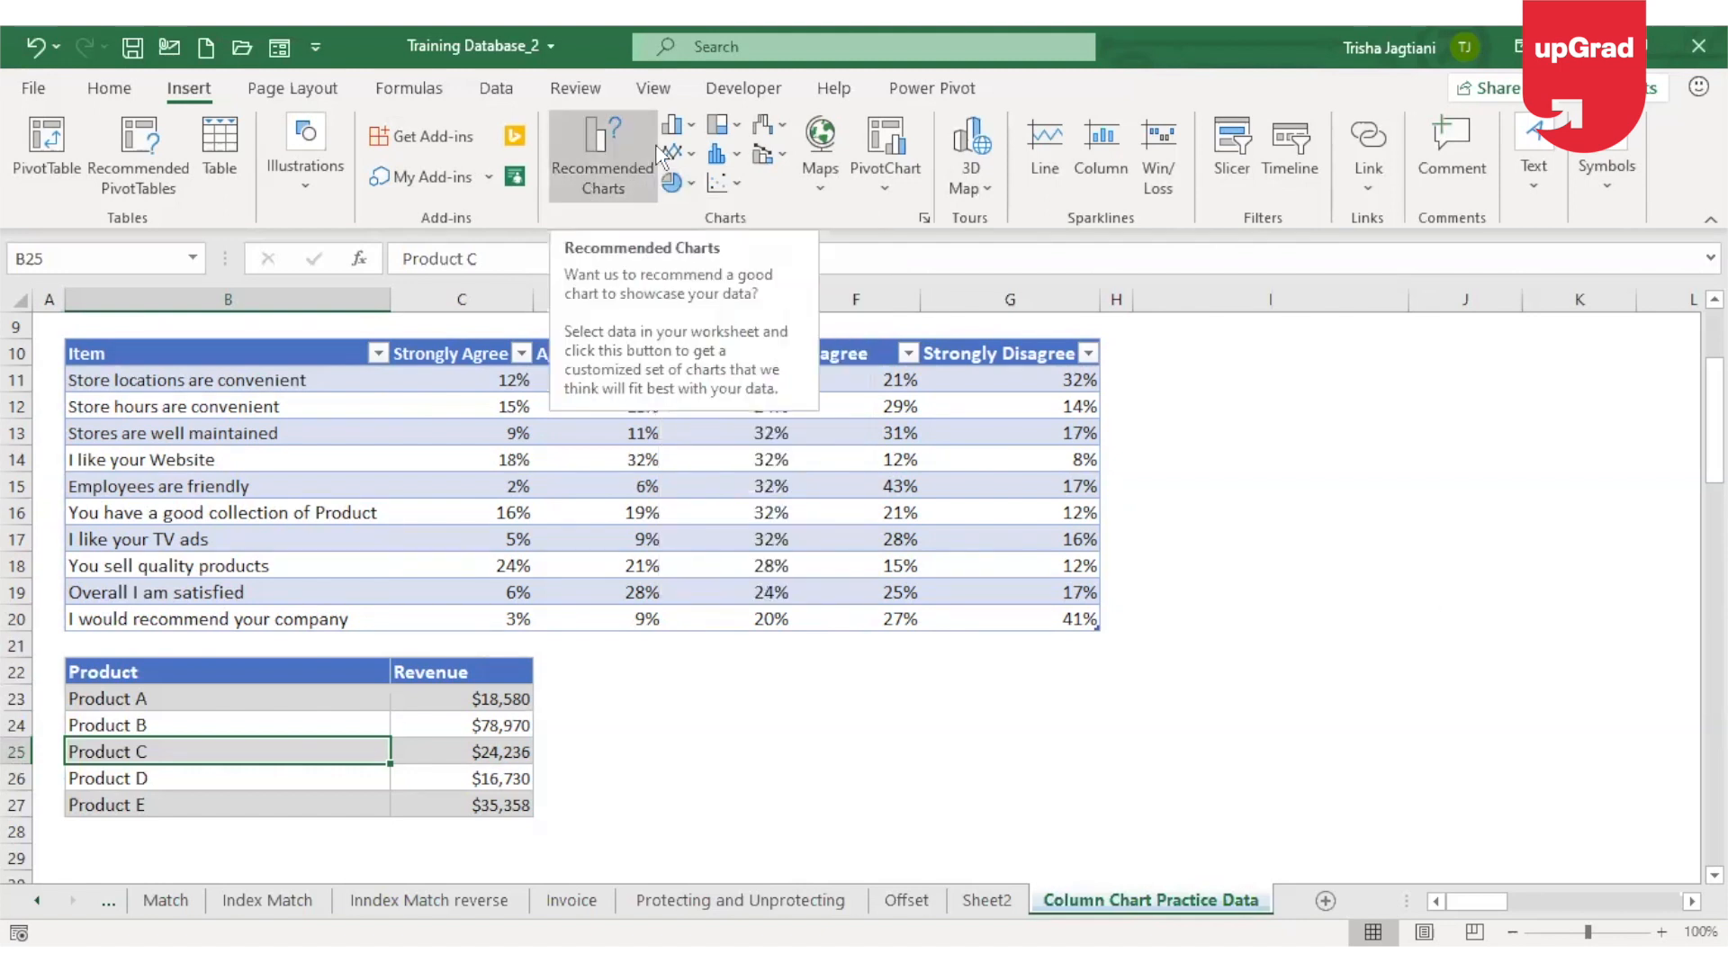
{"action": "left_click", "coordinate": [590, 148]}
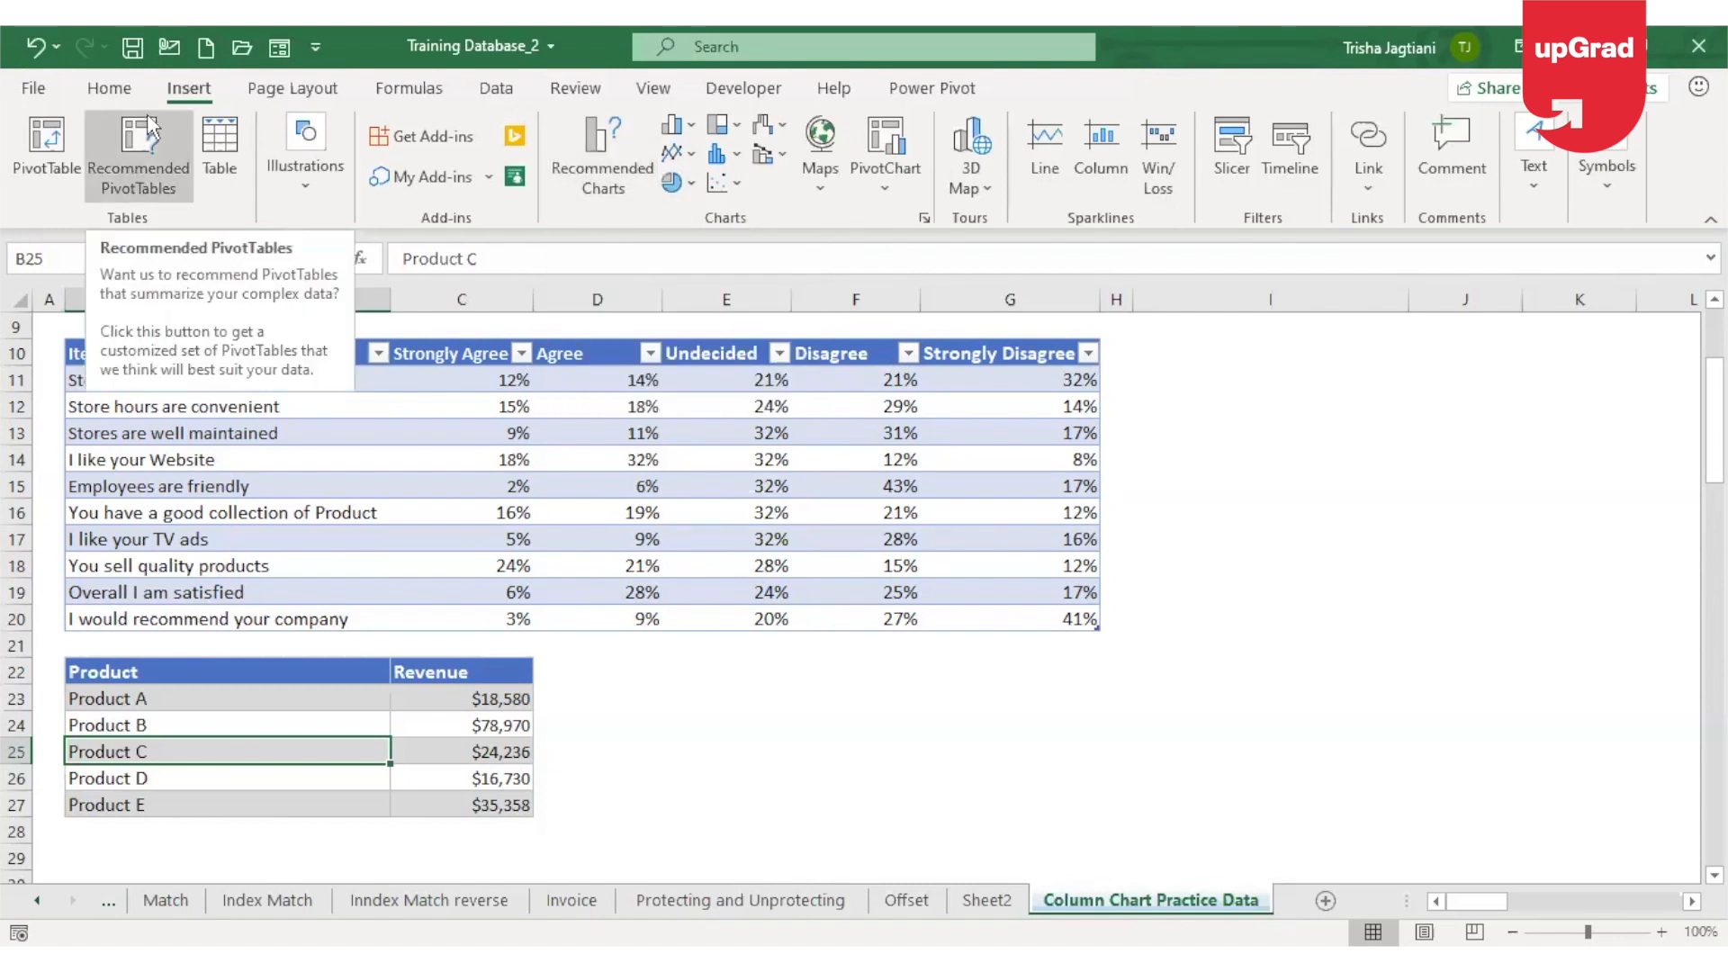
{"action": "left_click", "coordinate": [591, 142]}
{"action": "left_click_drag", "start_coordinate": [931, 150], "coordinate": [1251, 200]}
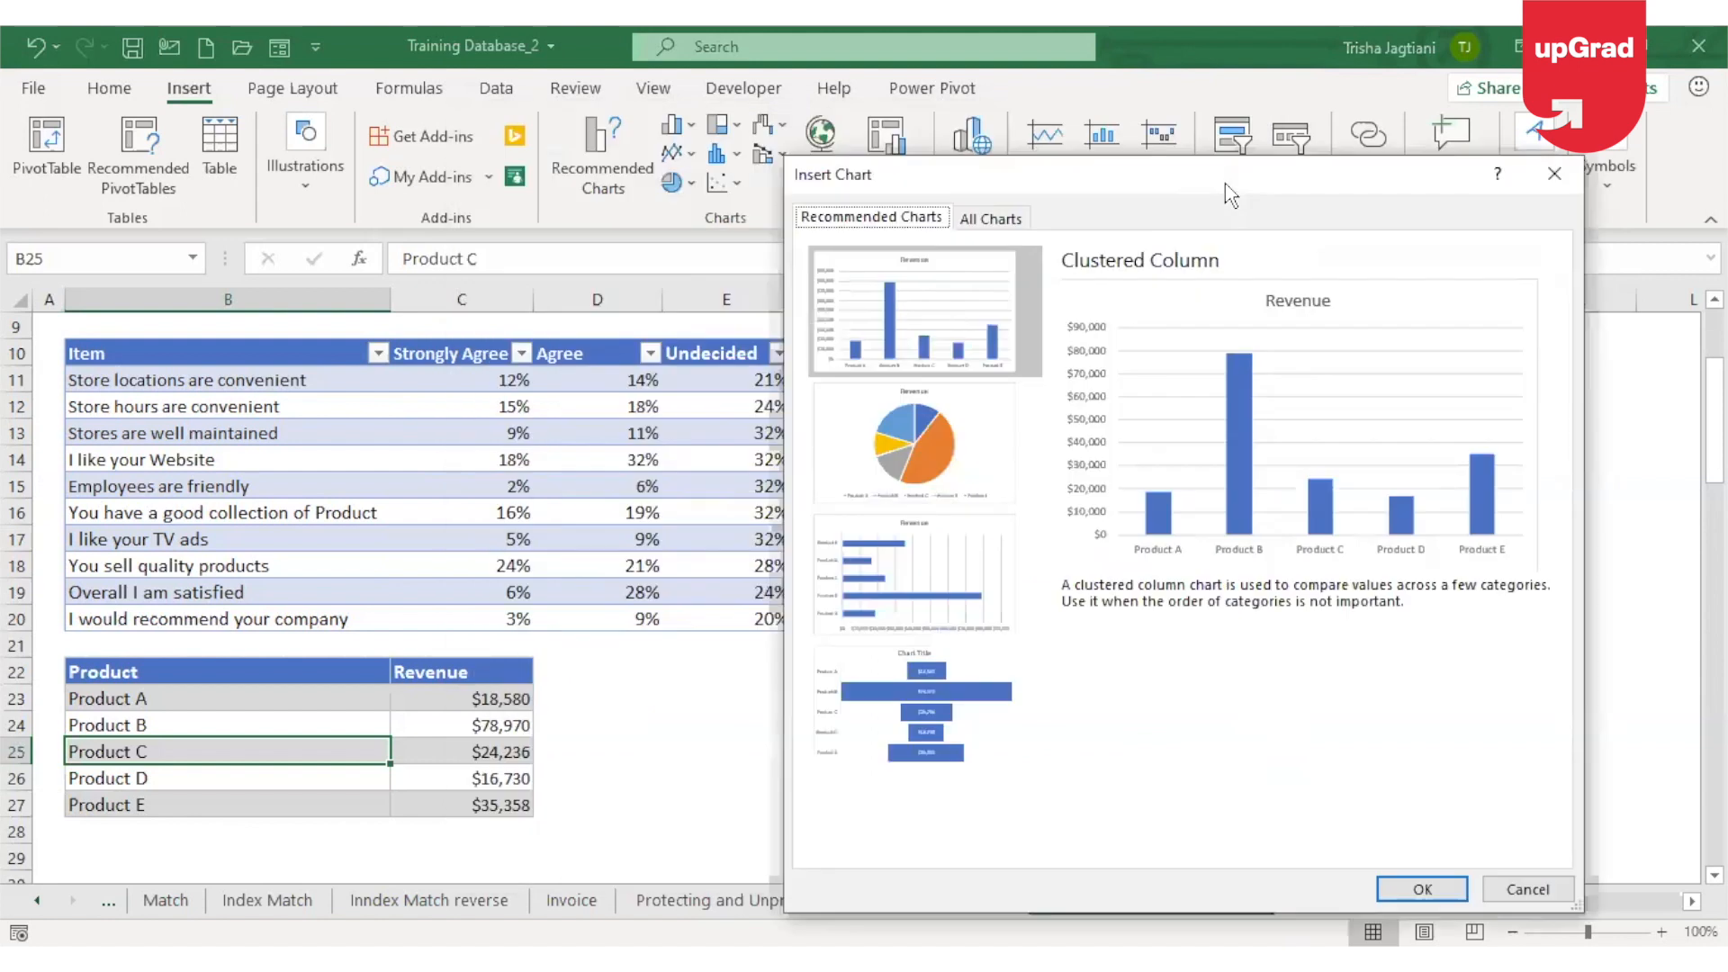
{"action": "left_click", "coordinate": [941, 464]}
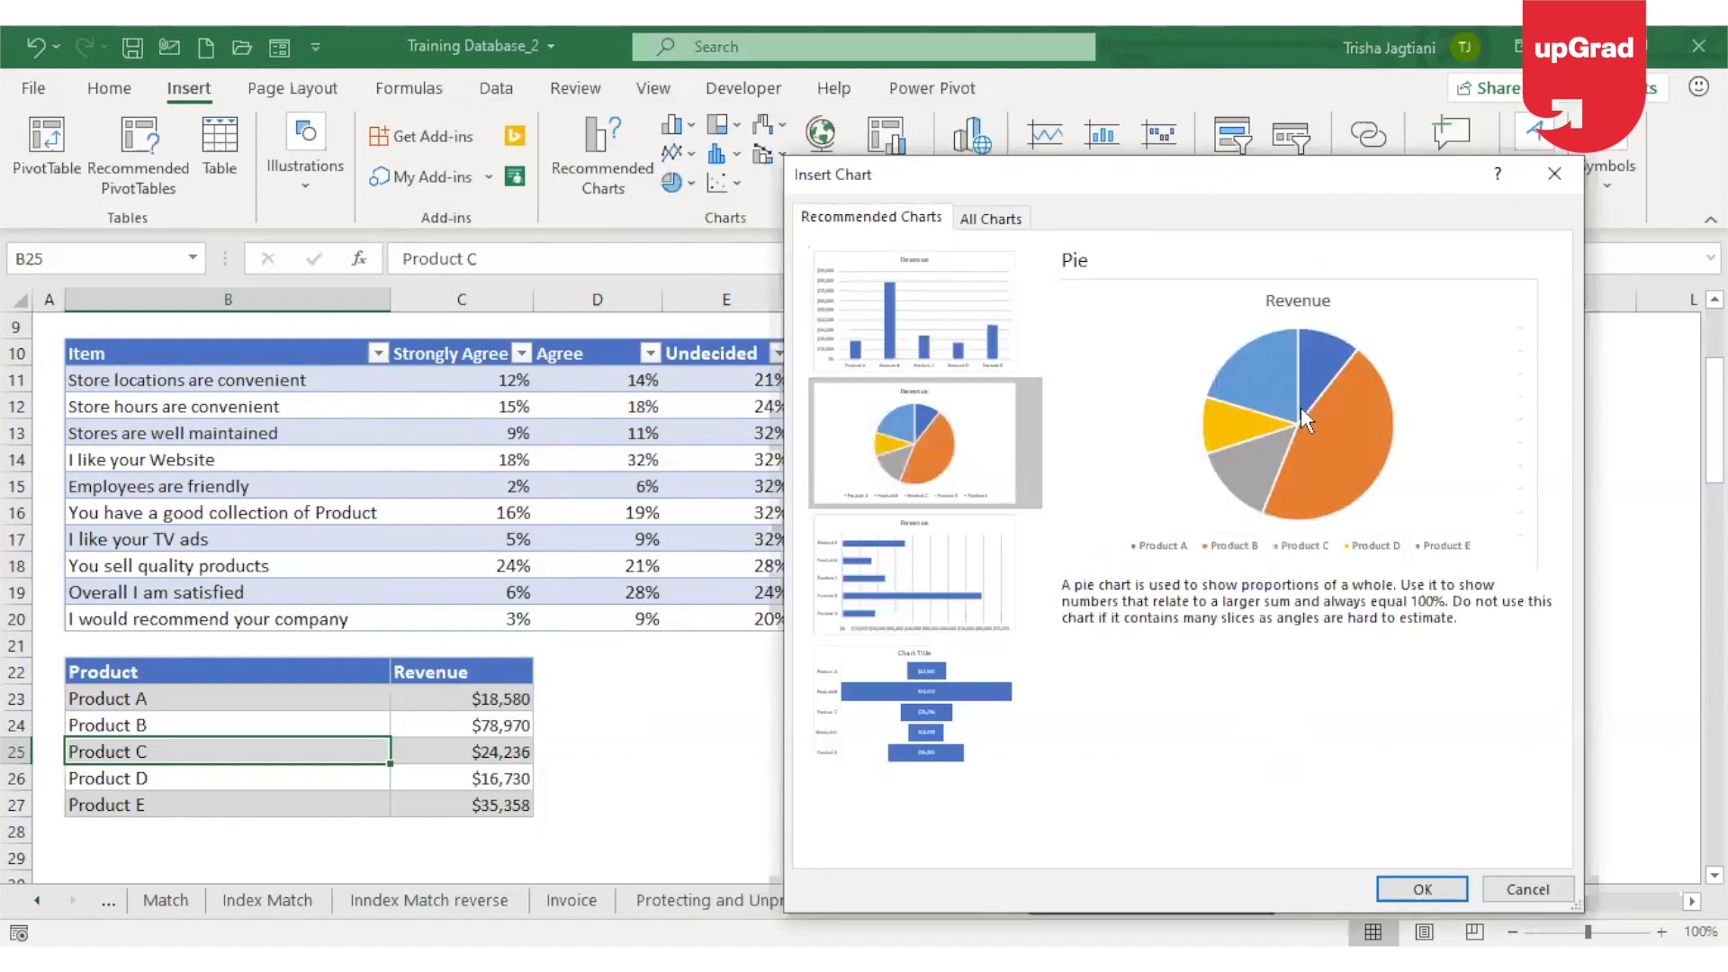
{"action": "left_click", "coordinate": [1420, 888]}
{"action": "left_click_drag", "start_coordinate": [988, 442], "coordinate": [1067, 666]}
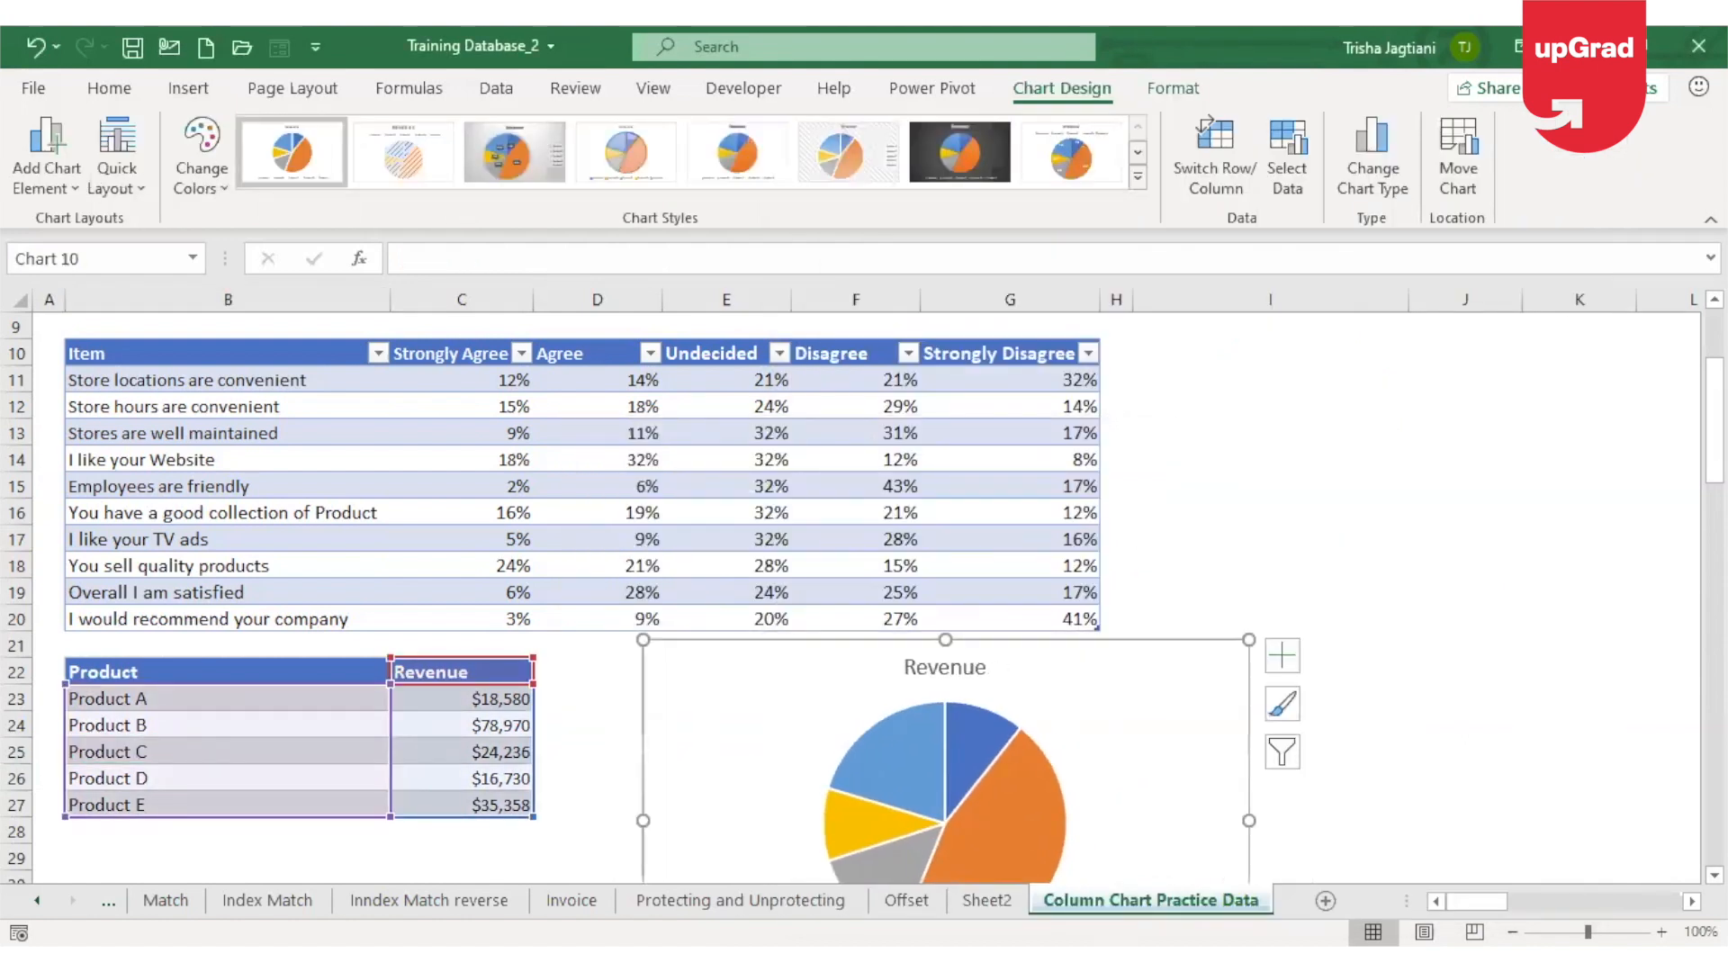
Apply the dark-background chart style to the Revenue pie chart and add data labels.
{"action": "scroll", "coordinate": [863, 593], "scroll_direction": "down", "scroll_amount": 3}
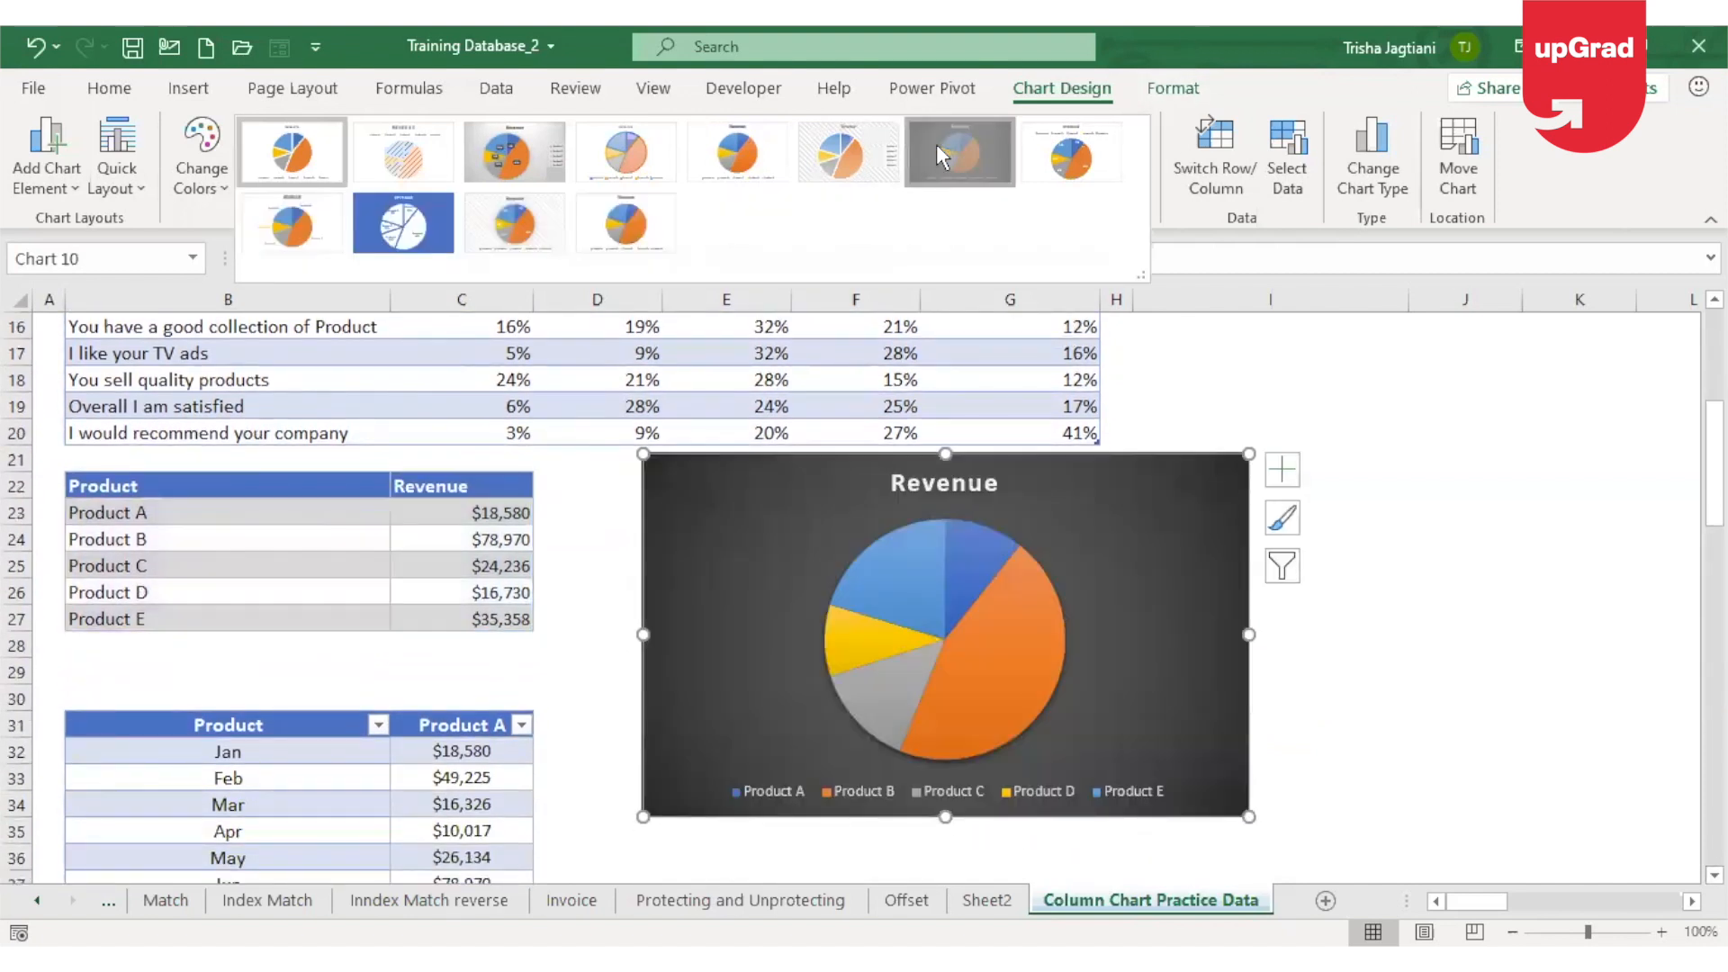
{"action": "left_click", "coordinate": [945, 154]}
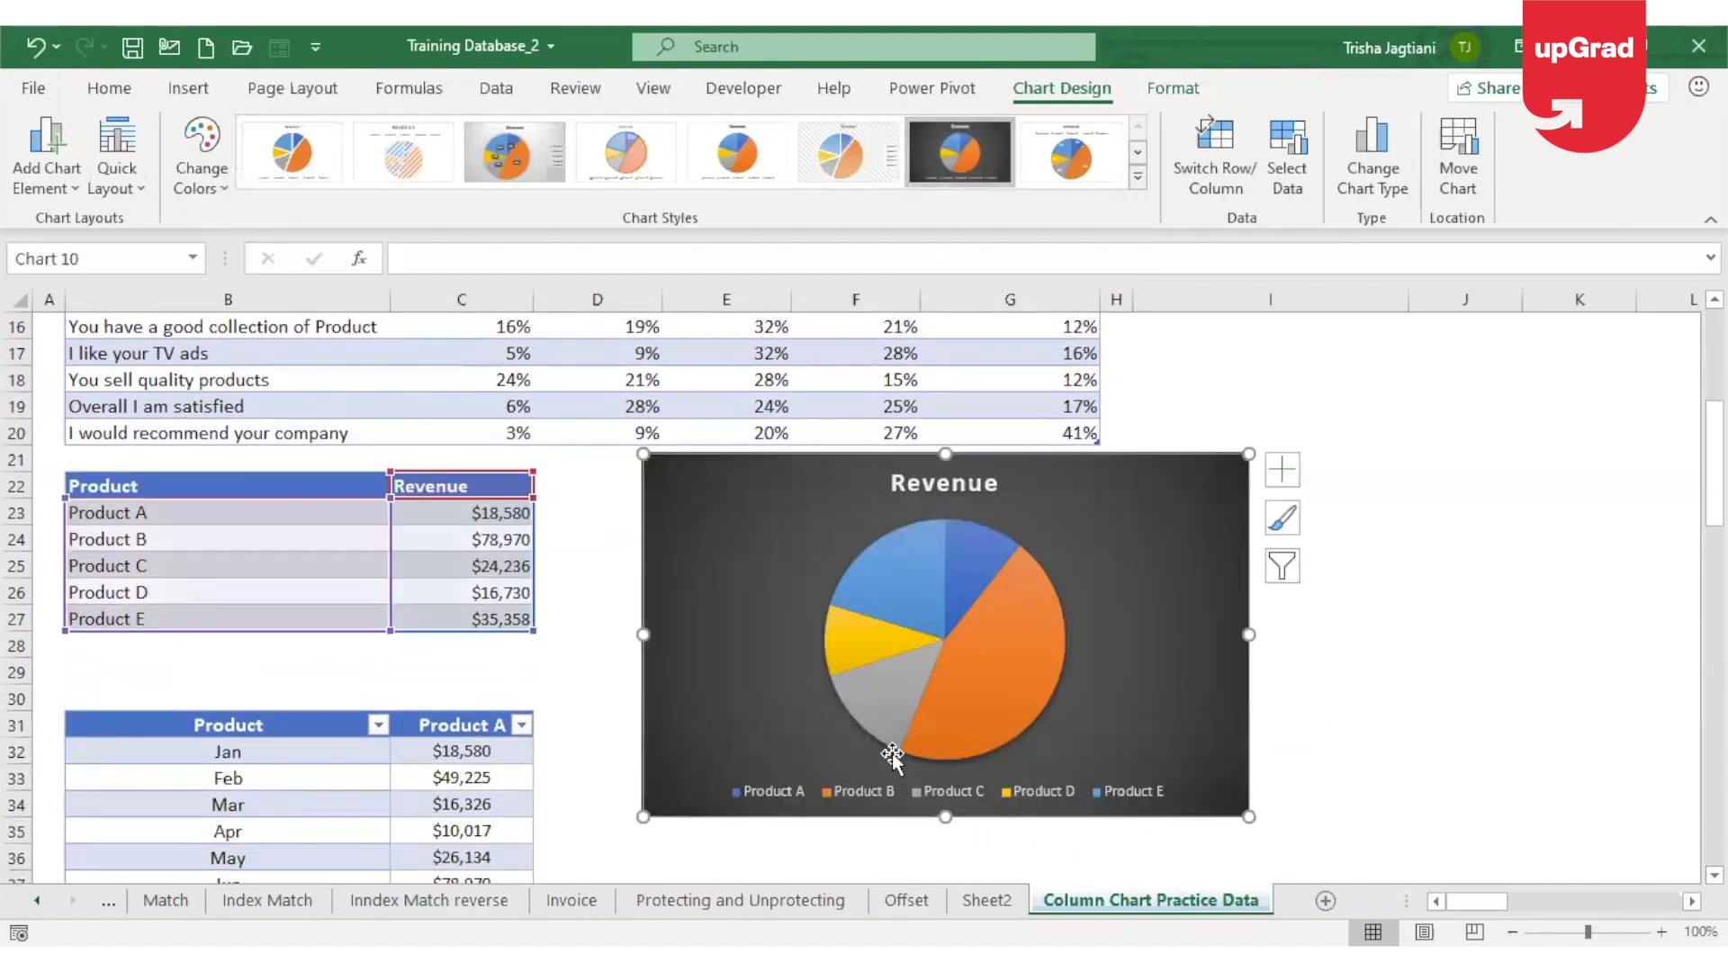
{"action": "left_click", "coordinate": [1282, 468]}
{"action": "left_click", "coordinate": [1342, 526]}
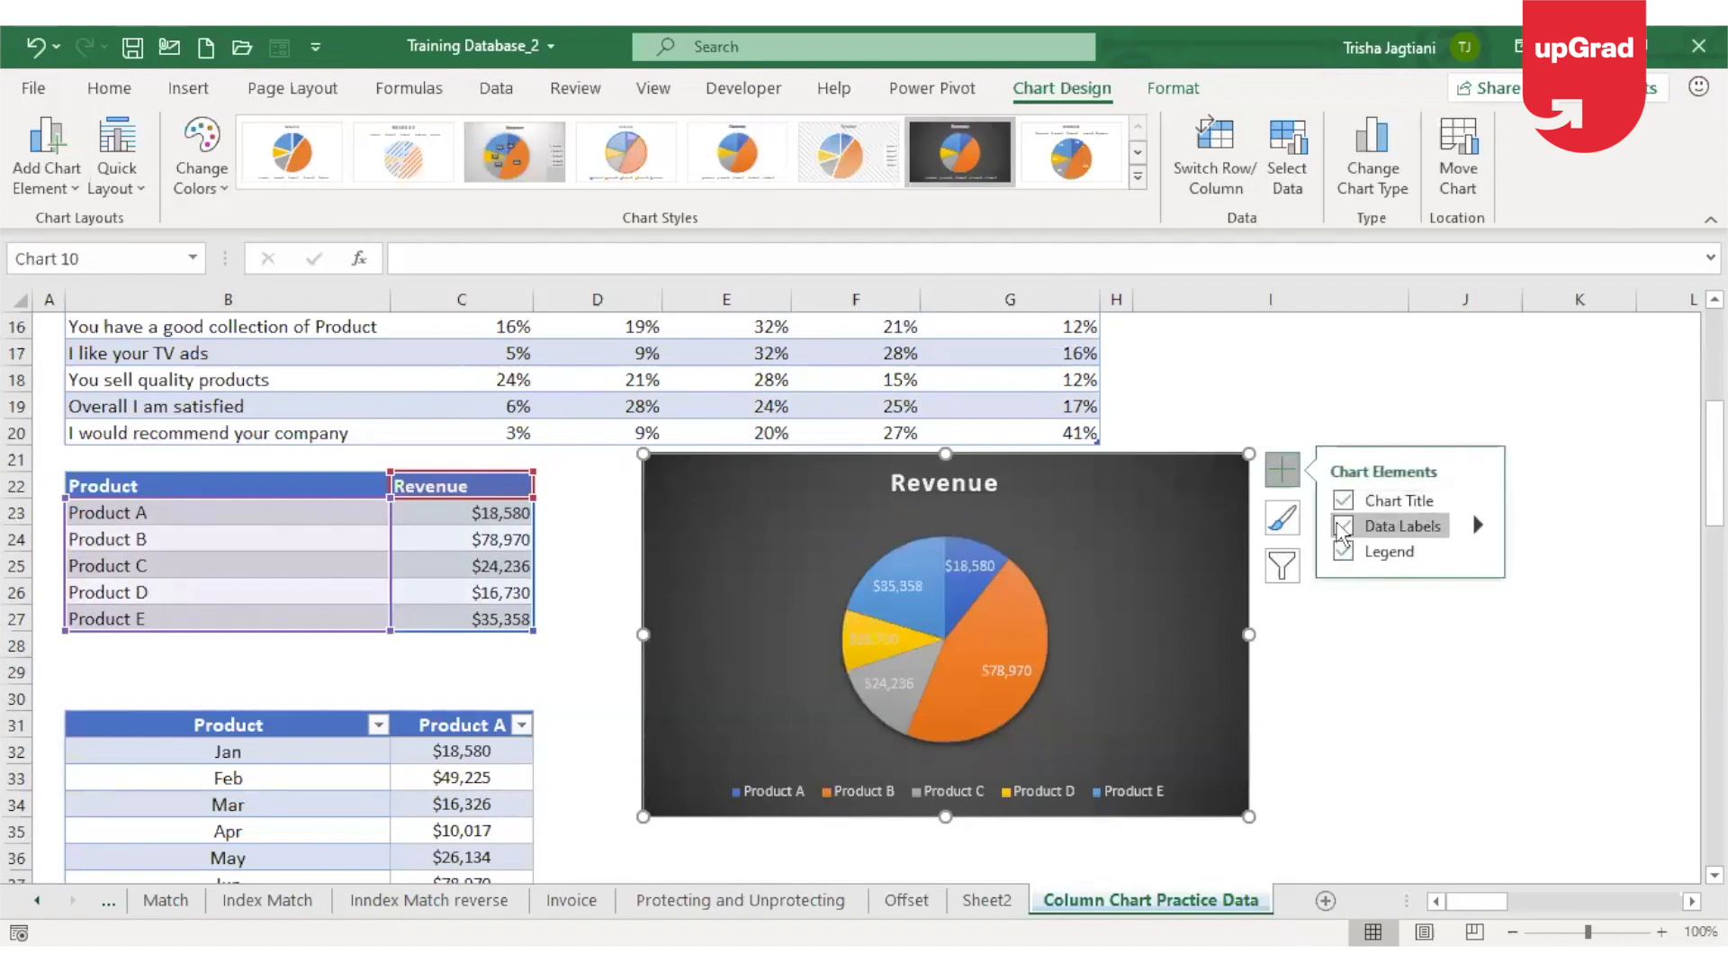
Enlarge the pie's plot area and centre it between the chart title and the legend.
{"action": "left_click", "coordinate": [1028, 561]}
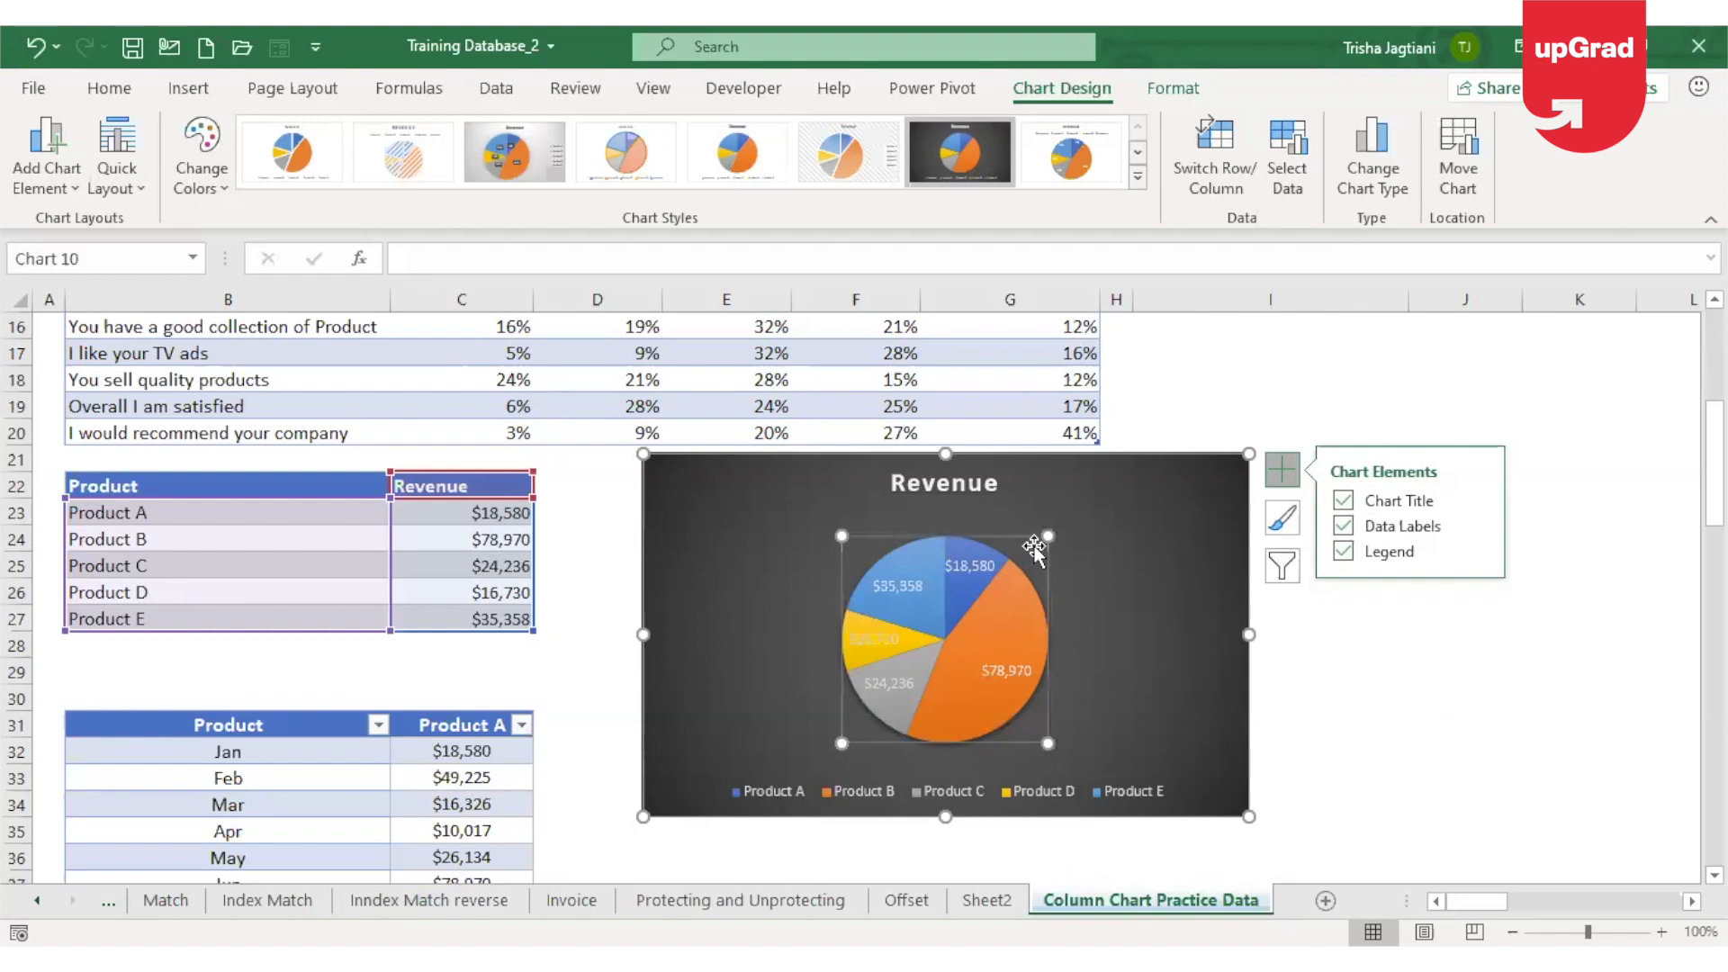
{"action": "left_click_drag", "start_coordinate": [1080, 499], "coordinate": [1086, 499]}
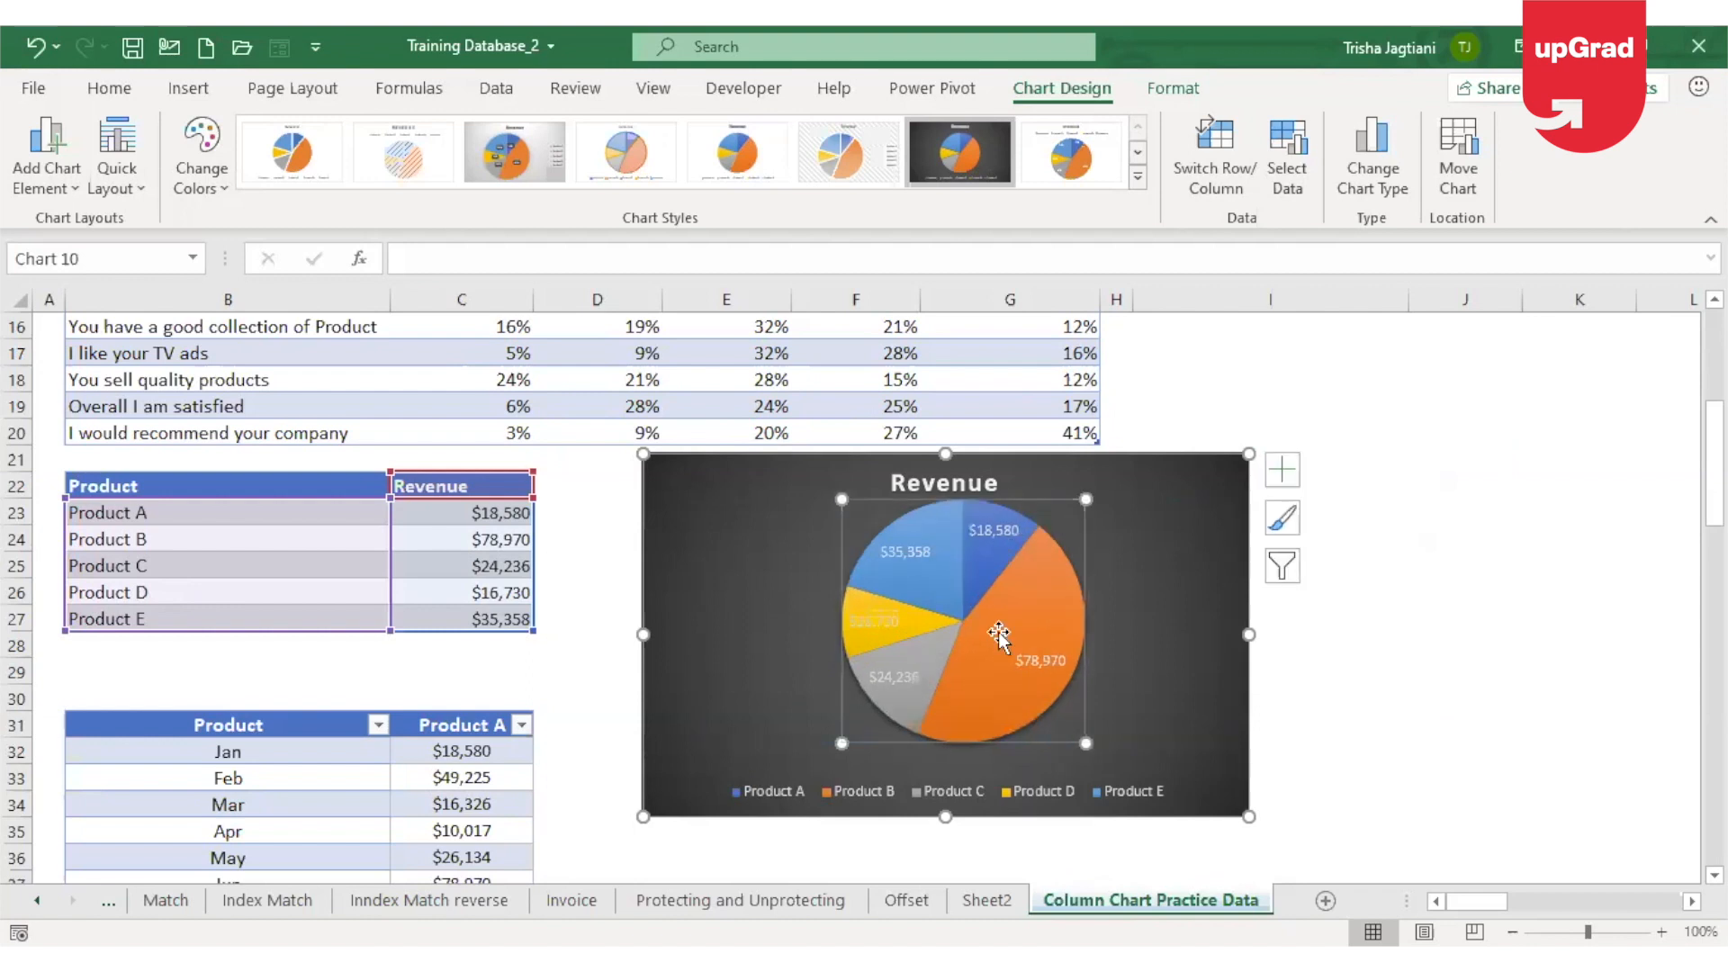
{"action": "left_click_drag", "start_coordinate": [1003, 766], "coordinate": [1002, 768]}
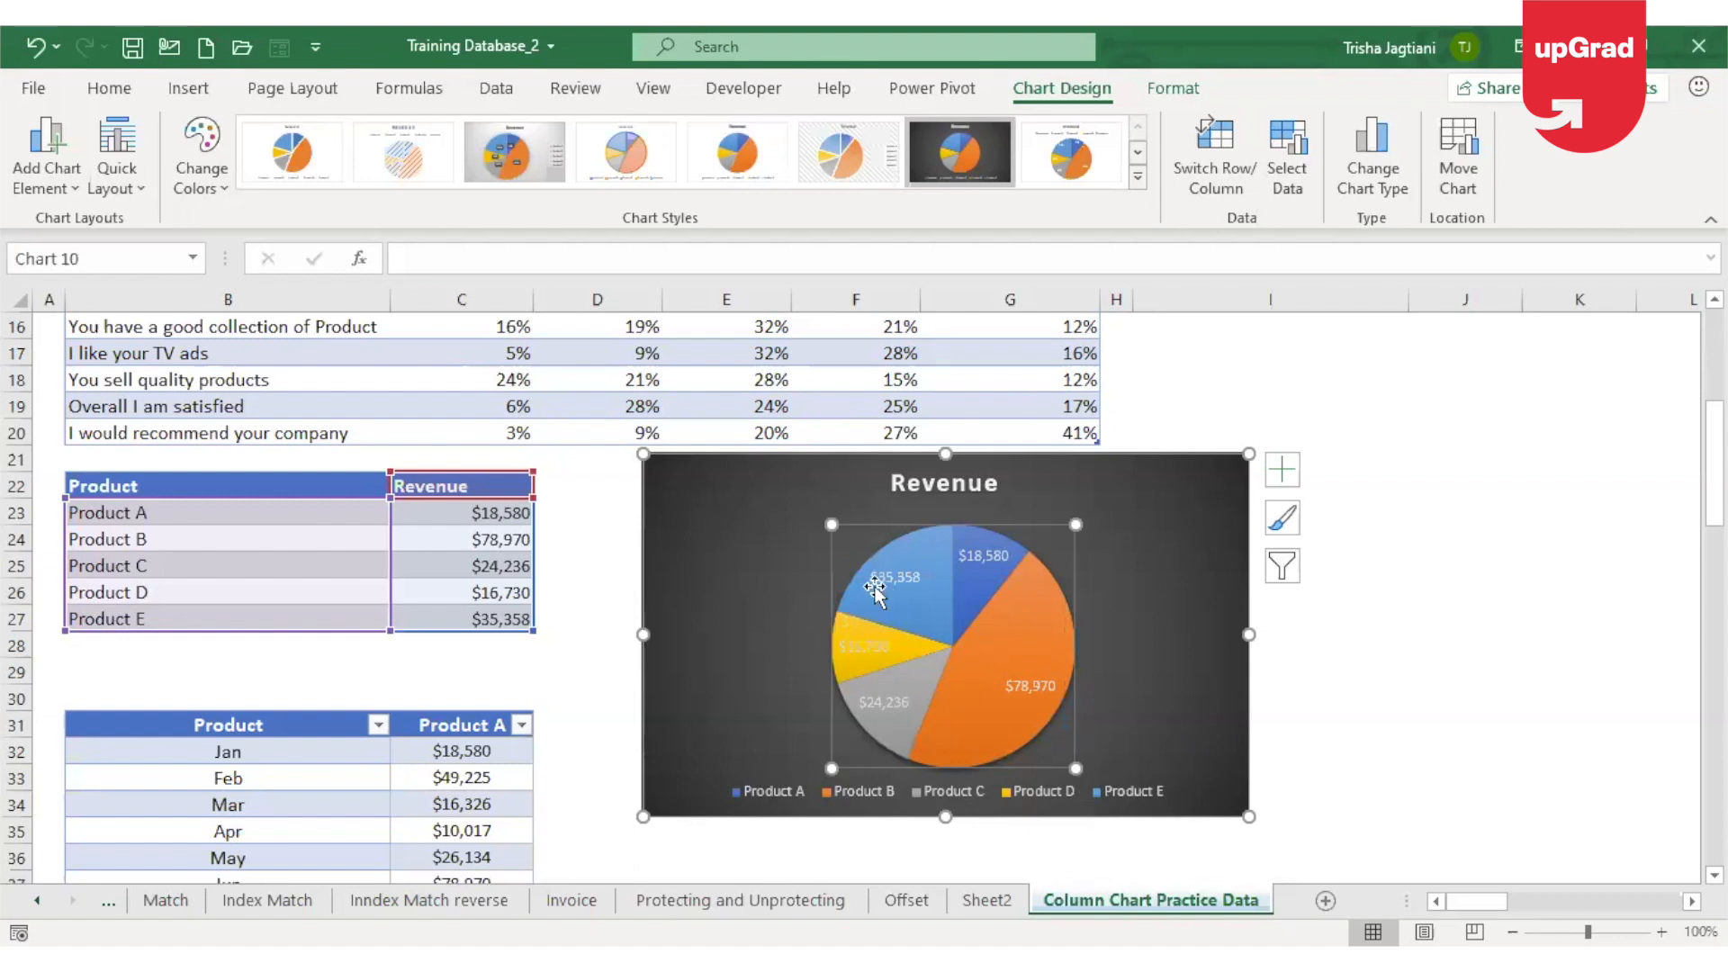
Show the category names together with the values in the pie chart's data labels.
{"action": "left_click", "coordinate": [1279, 478]}
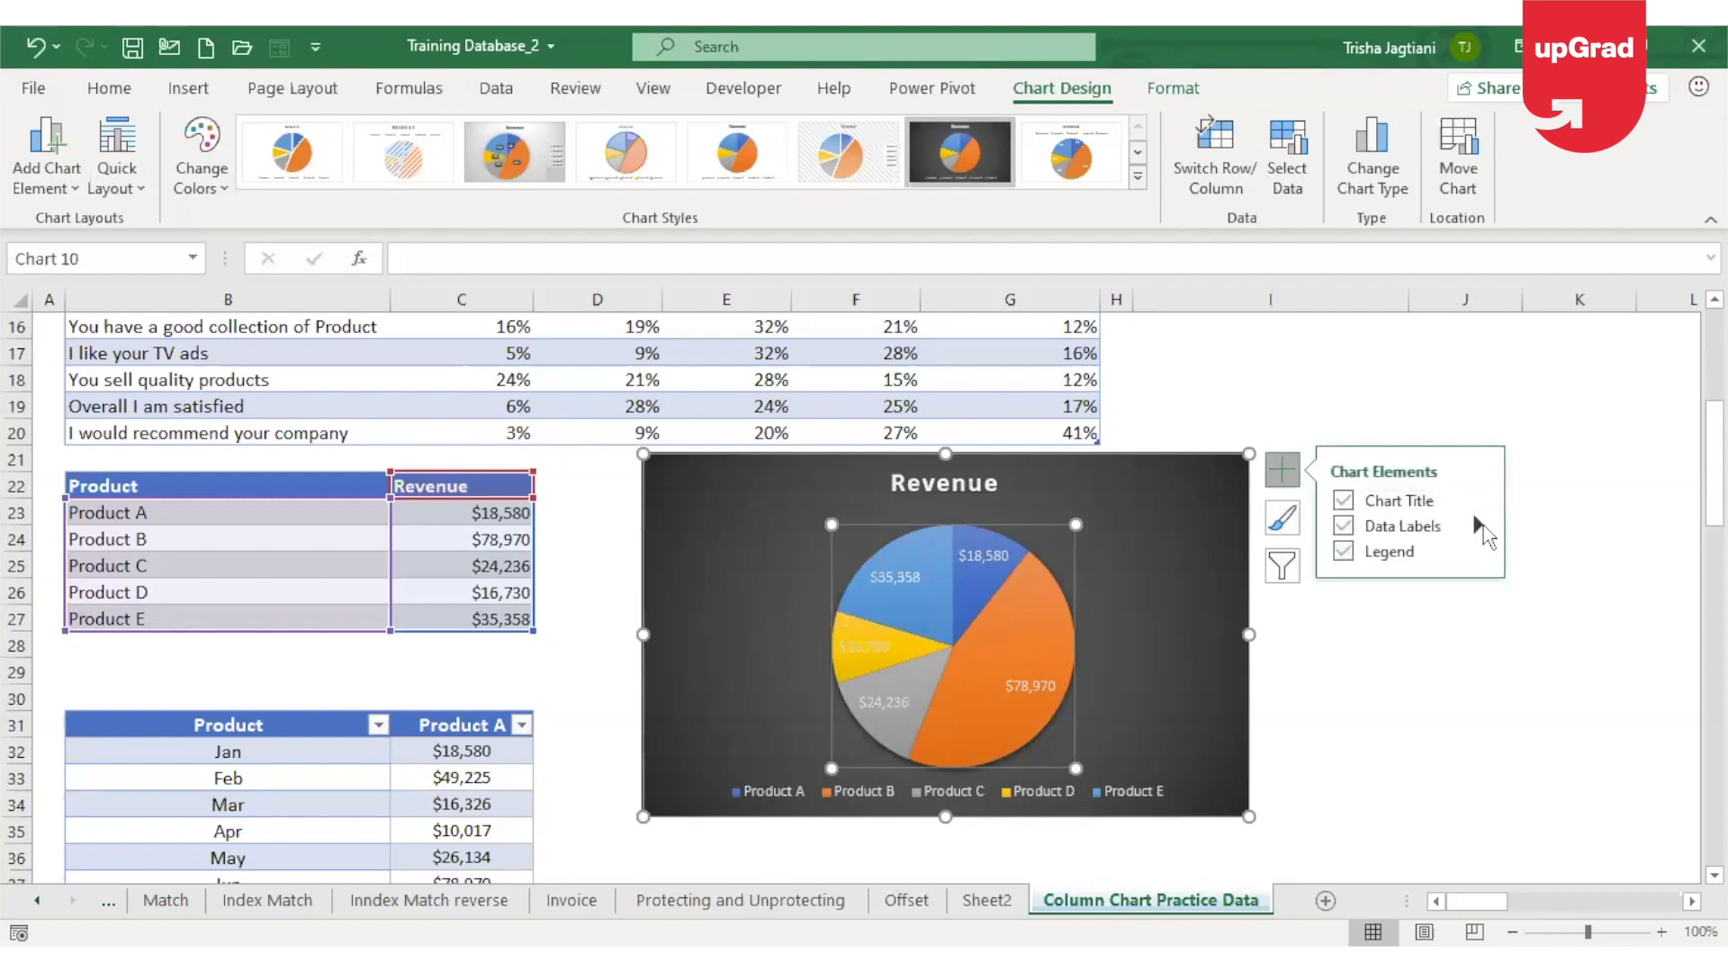
{"action": "left_click", "coordinate": [1481, 527]}
{"action": "left_click", "coordinate": [1602, 703]}
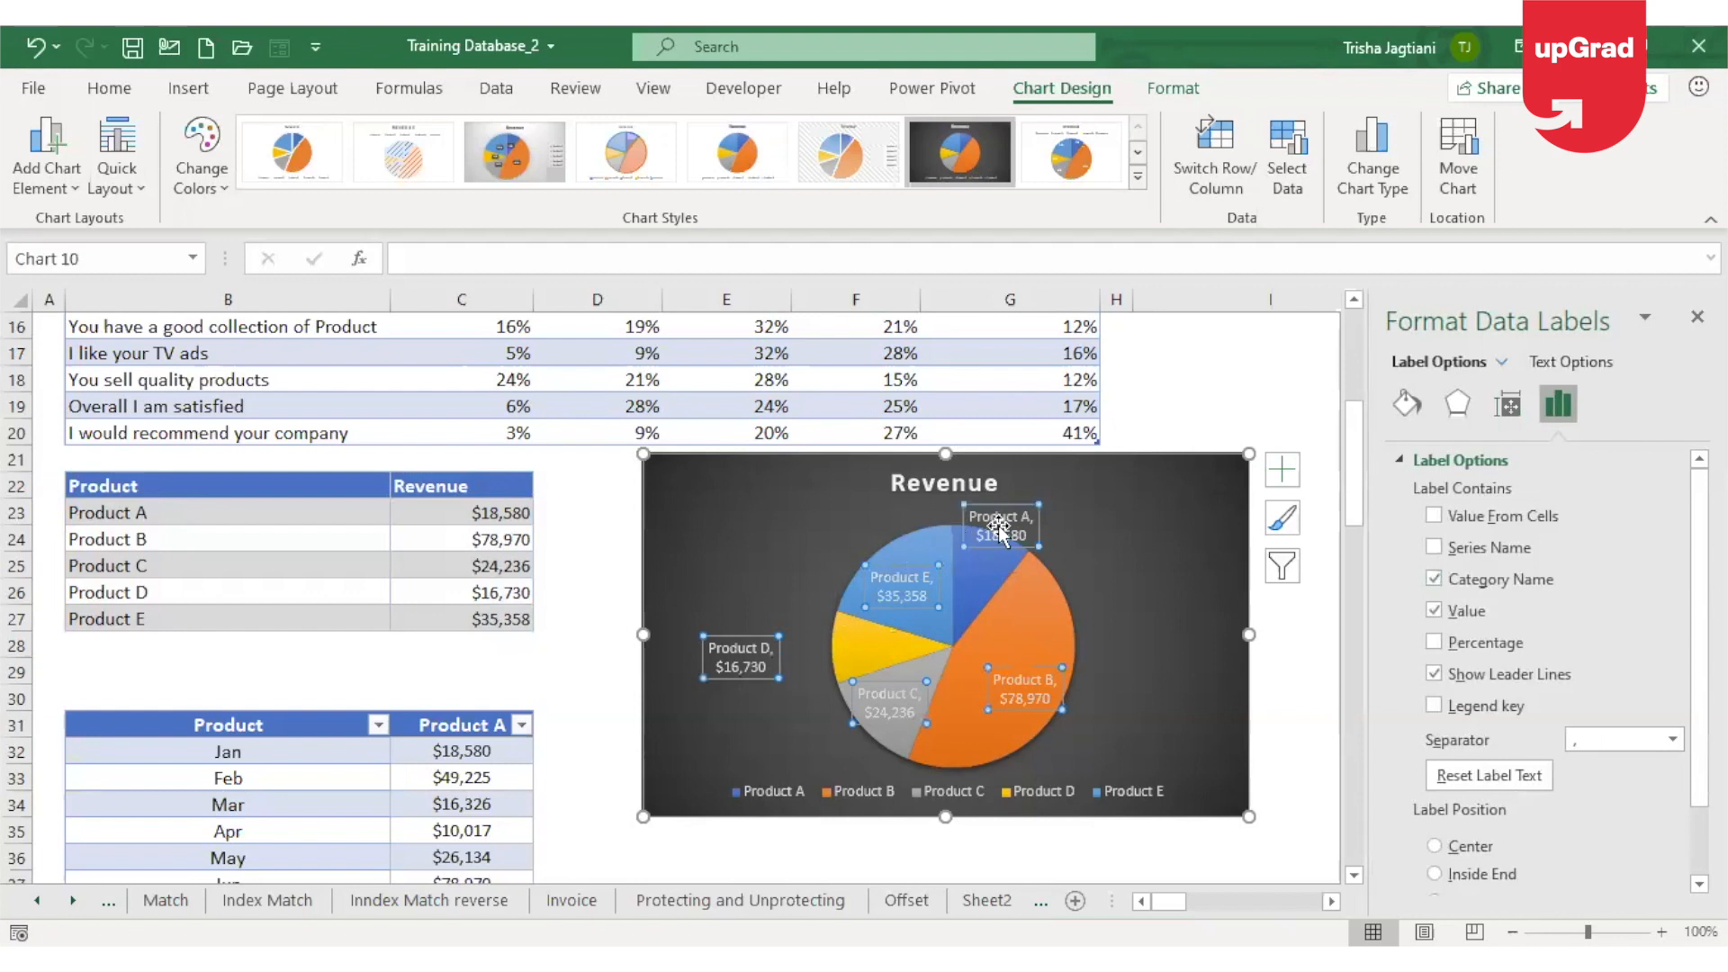
Remove the legend from the Revenue pie chart.
{"action": "left_click", "coordinate": [1023, 791]}
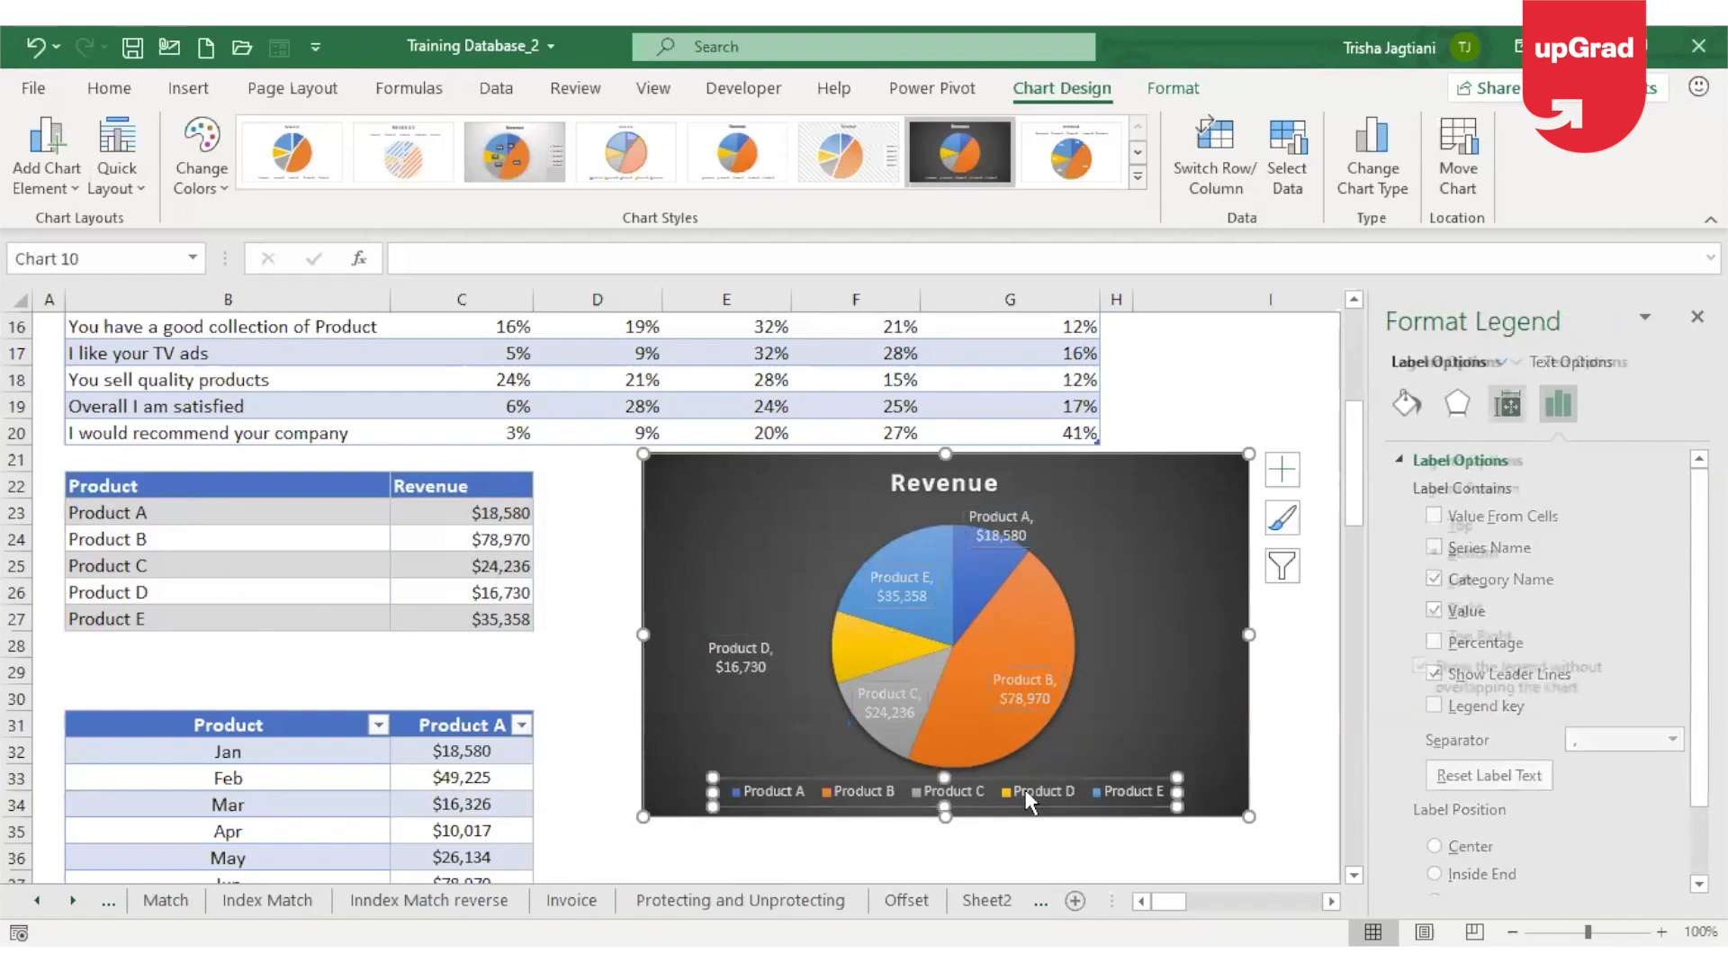
{"action": "left_click", "coordinate": [1288, 473]}
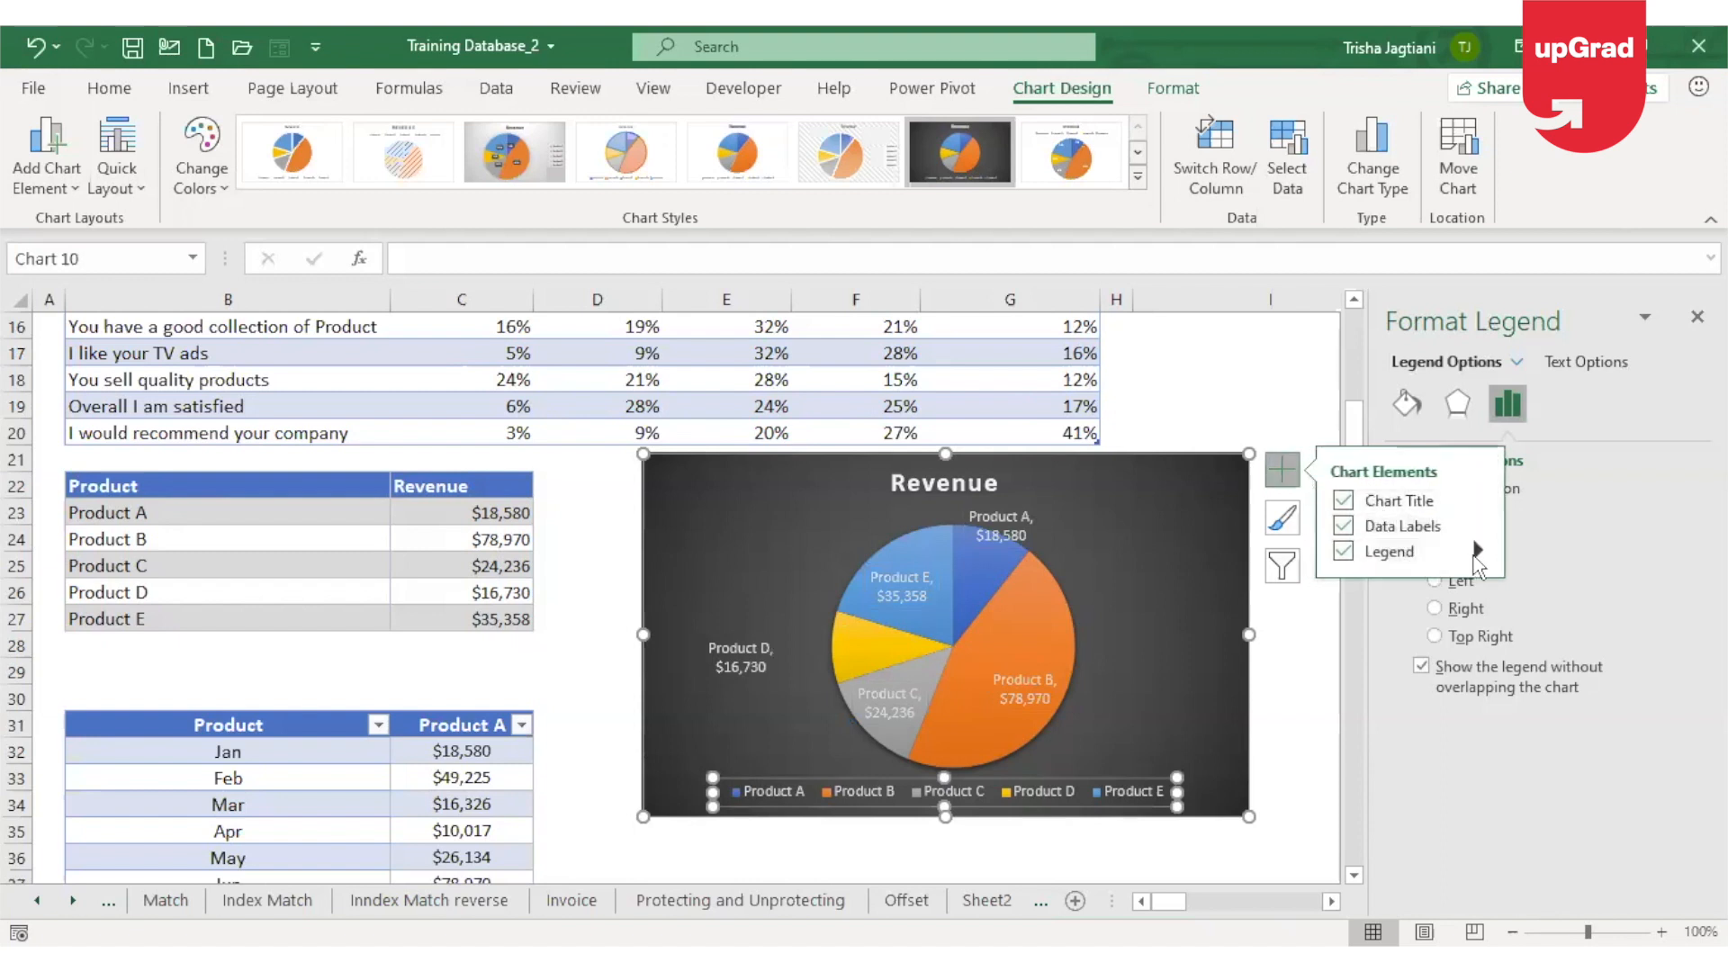
{"action": "left_click", "coordinate": [1344, 552]}
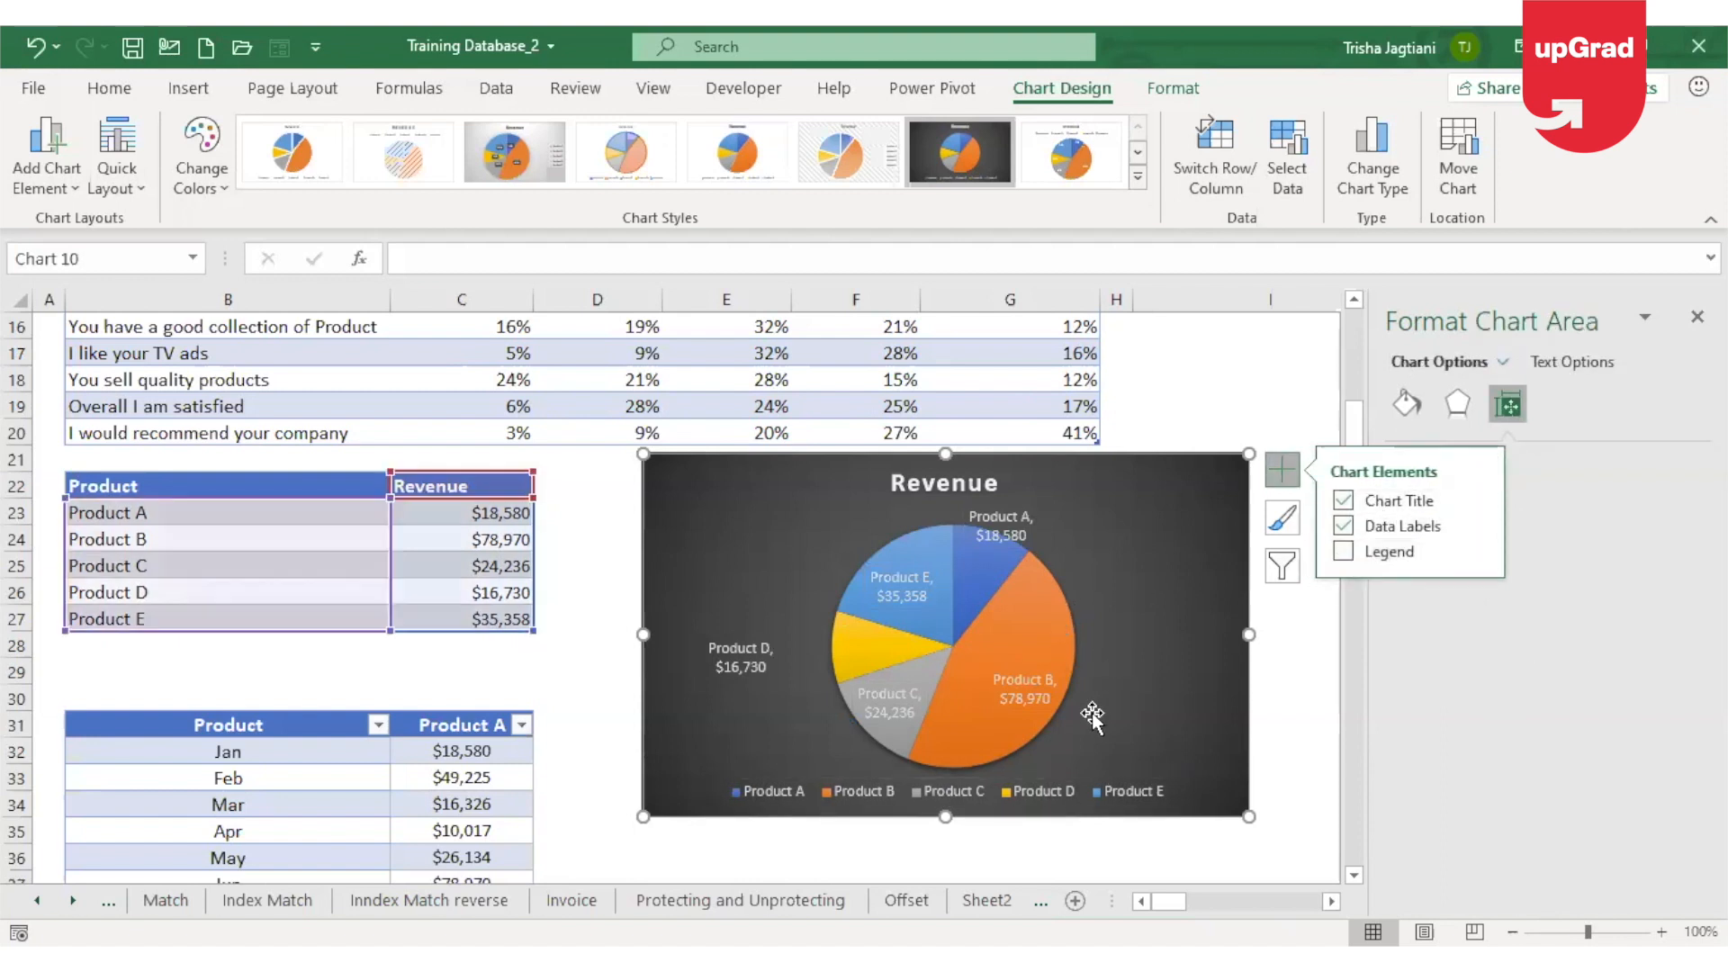
Enlarge the pie's plot area into the freed legend space and reposition it below the Revenue title.
{"action": "left_click", "coordinate": [1064, 565]}
{"action": "left_click_drag", "start_coordinate": [1077, 527], "coordinate": [1096, 504]}
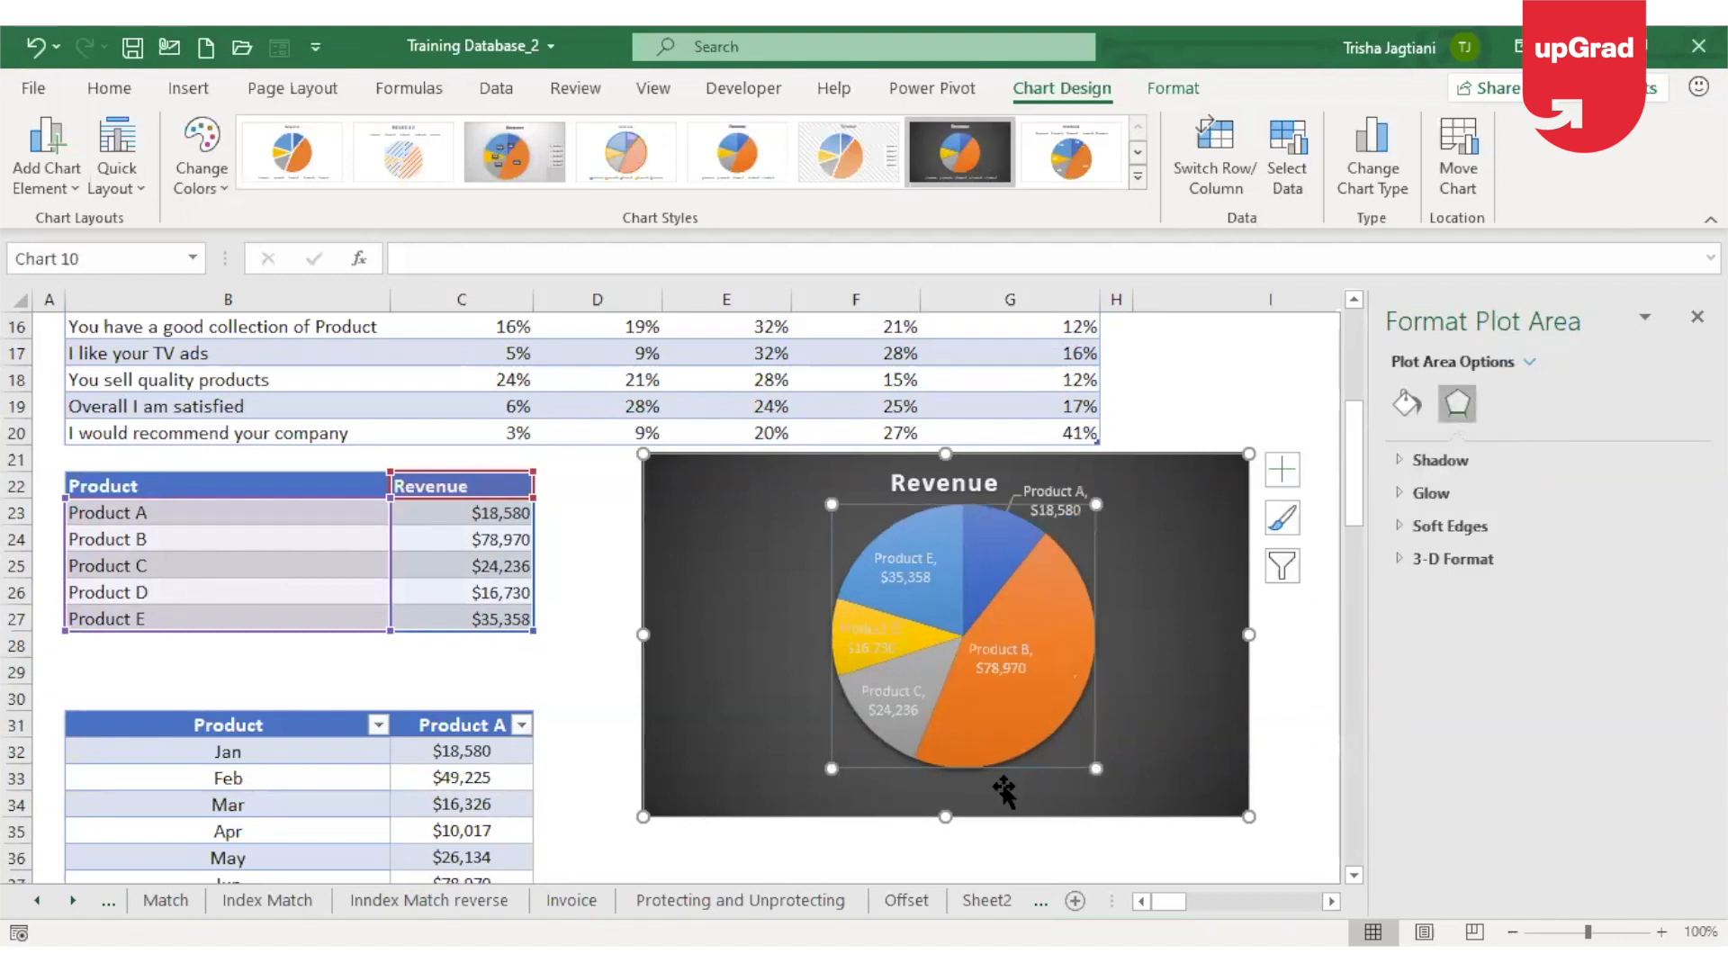
{"action": "left_click_drag", "start_coordinate": [1026, 771], "coordinate": [1041, 758]}
{"action": "left_click", "coordinate": [1041, 758]}
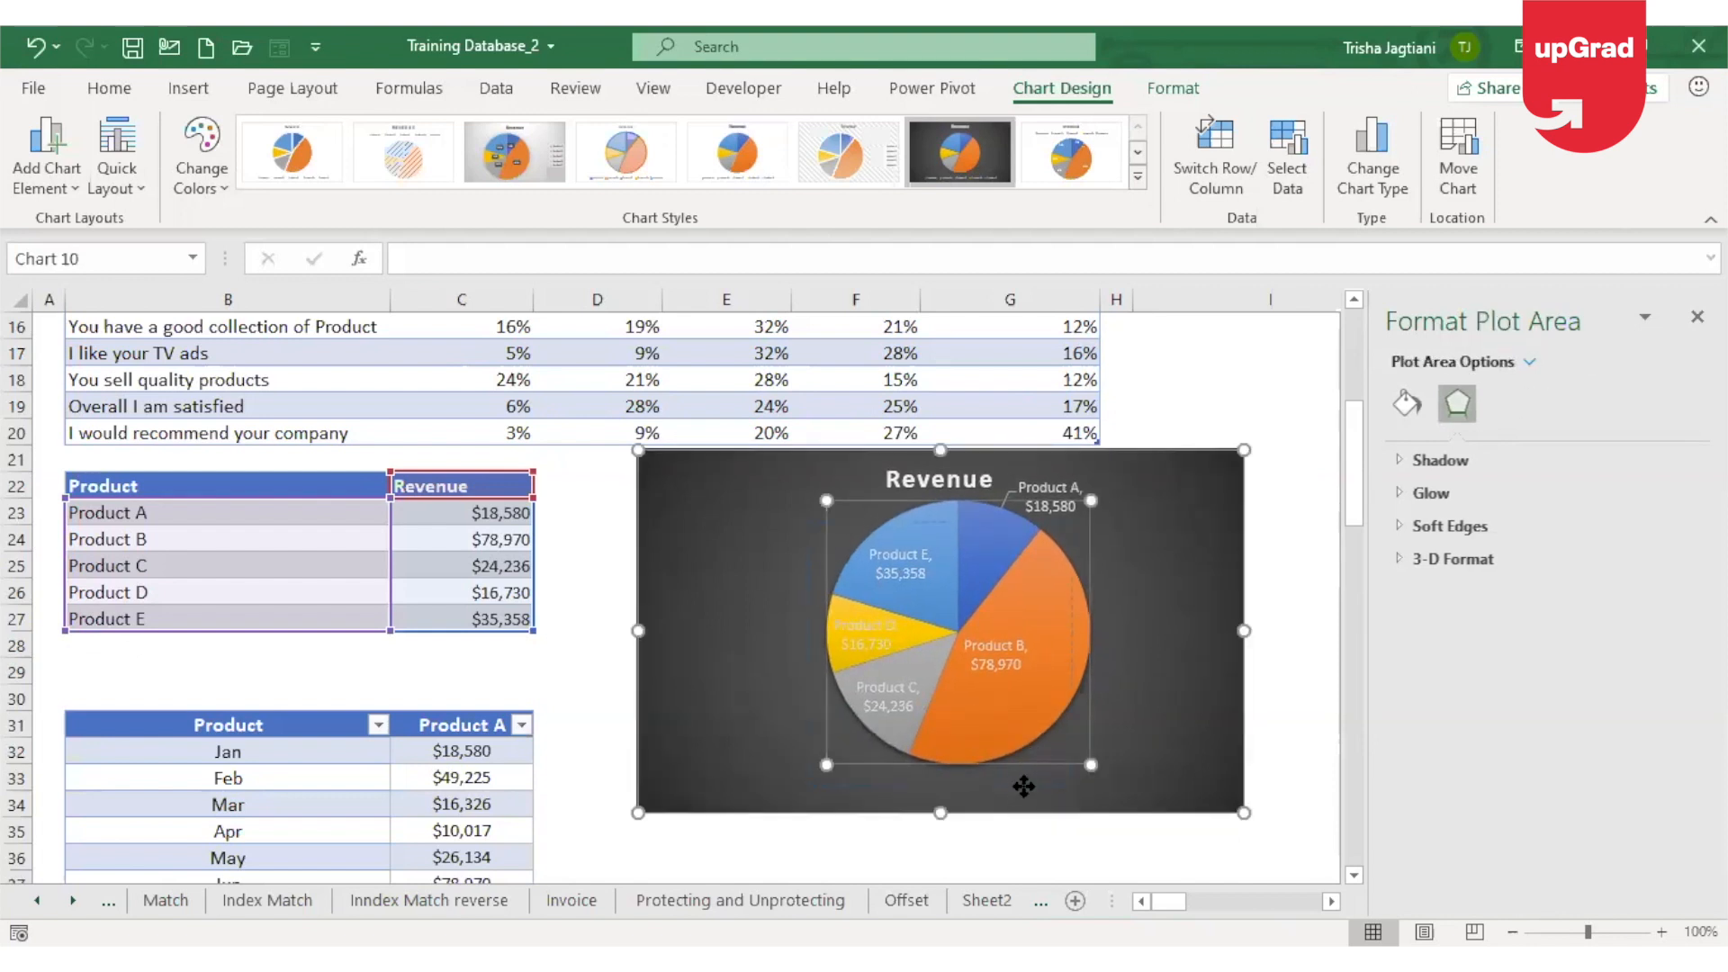
{"action": "left_click_drag", "start_coordinate": [1023, 786], "coordinate": [1013, 810]}
{"action": "left_click_drag", "start_coordinate": [1080, 526], "coordinate": [1093, 512]}
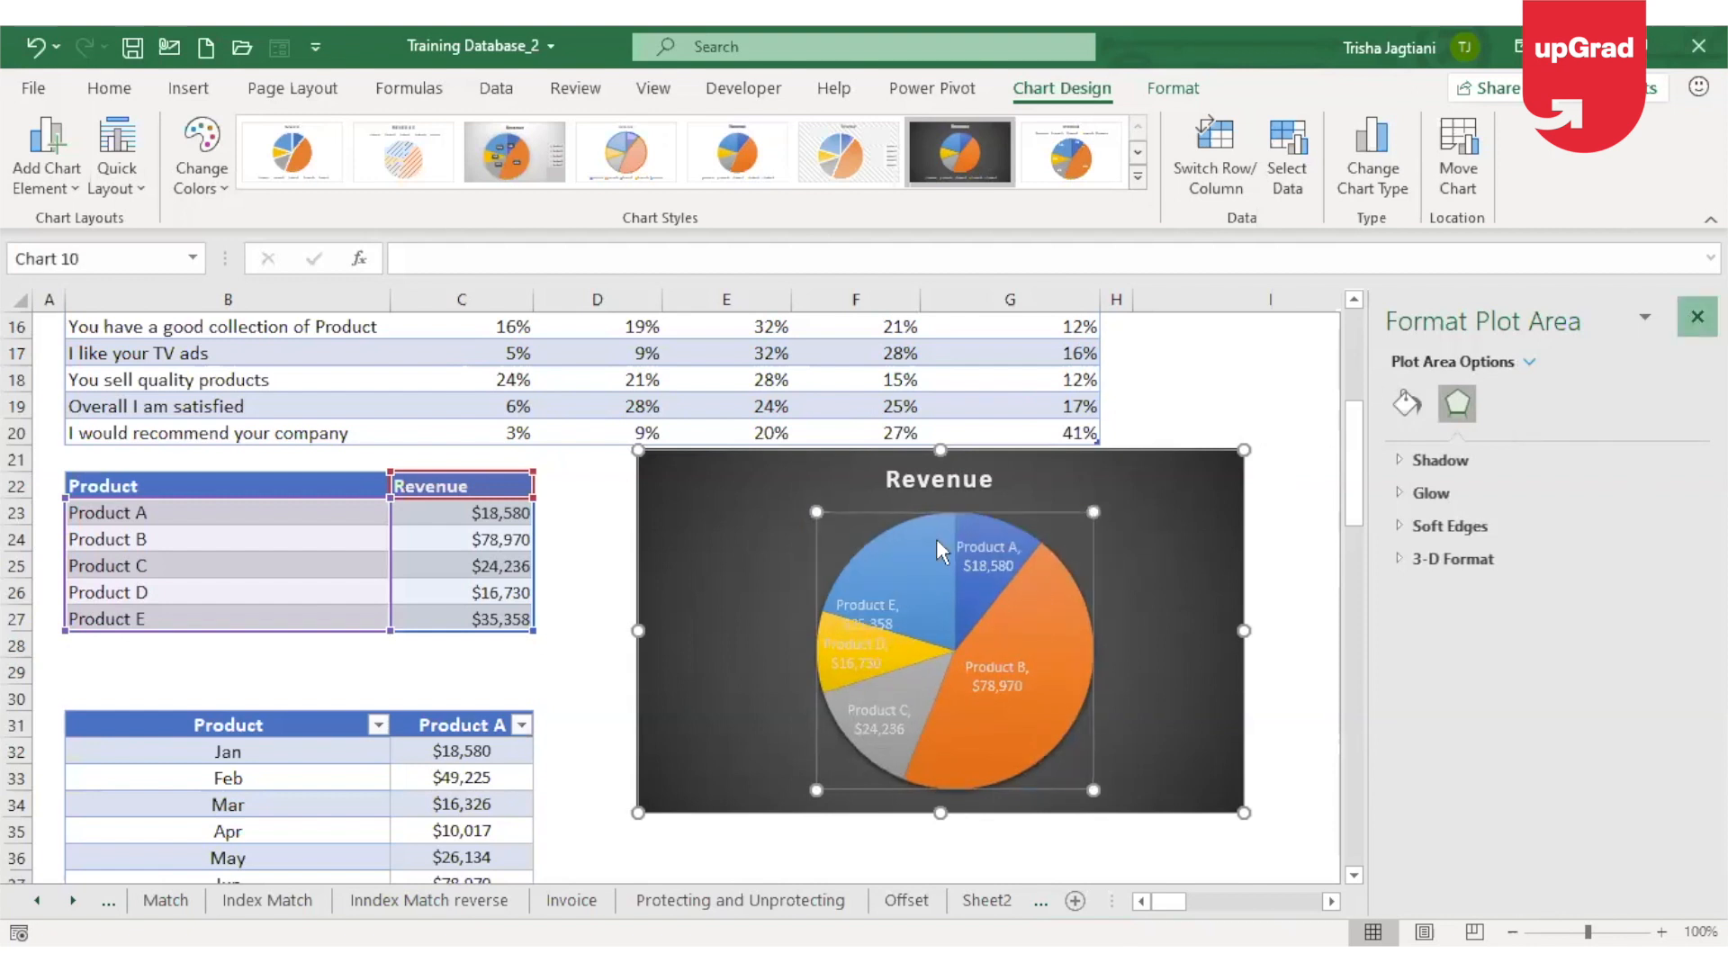
Close the formatting pane and move the Product E label further inside its slice, clear of the Product D label.
{"action": "left_click", "coordinate": [1694, 318]}
{"action": "left_click", "coordinate": [864, 616]}
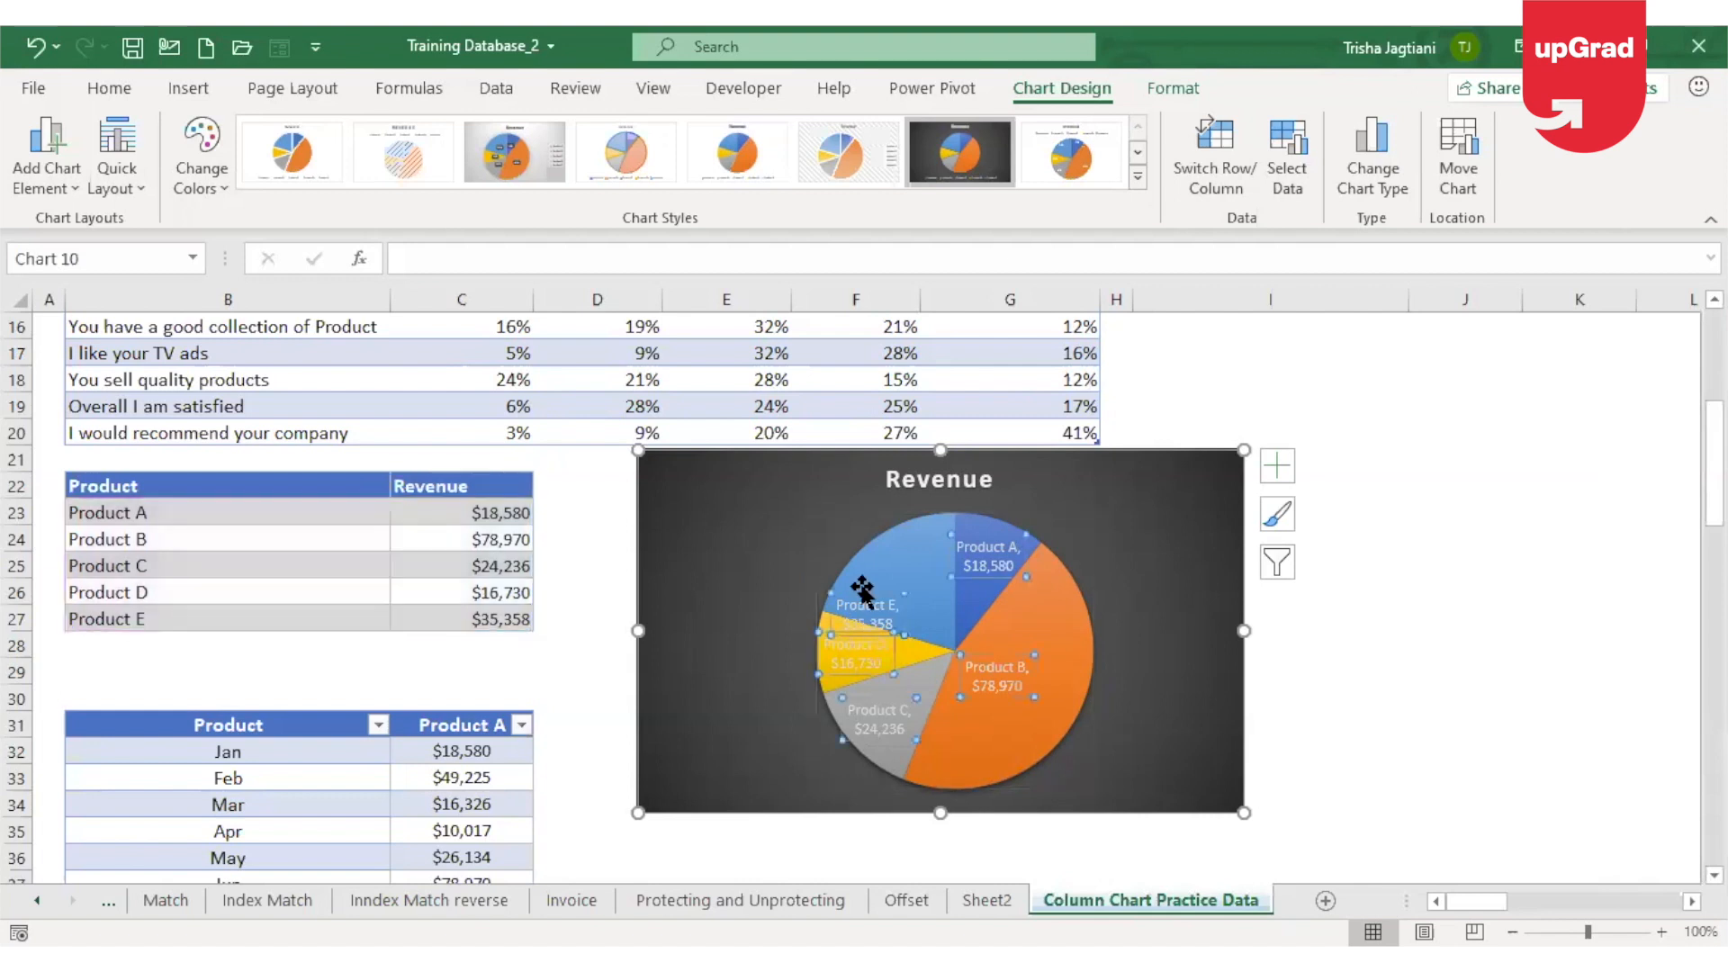
{"action": "left_click", "coordinate": [861, 588]}
{"action": "left_click_drag", "start_coordinate": [861, 589], "coordinate": [918, 564]}
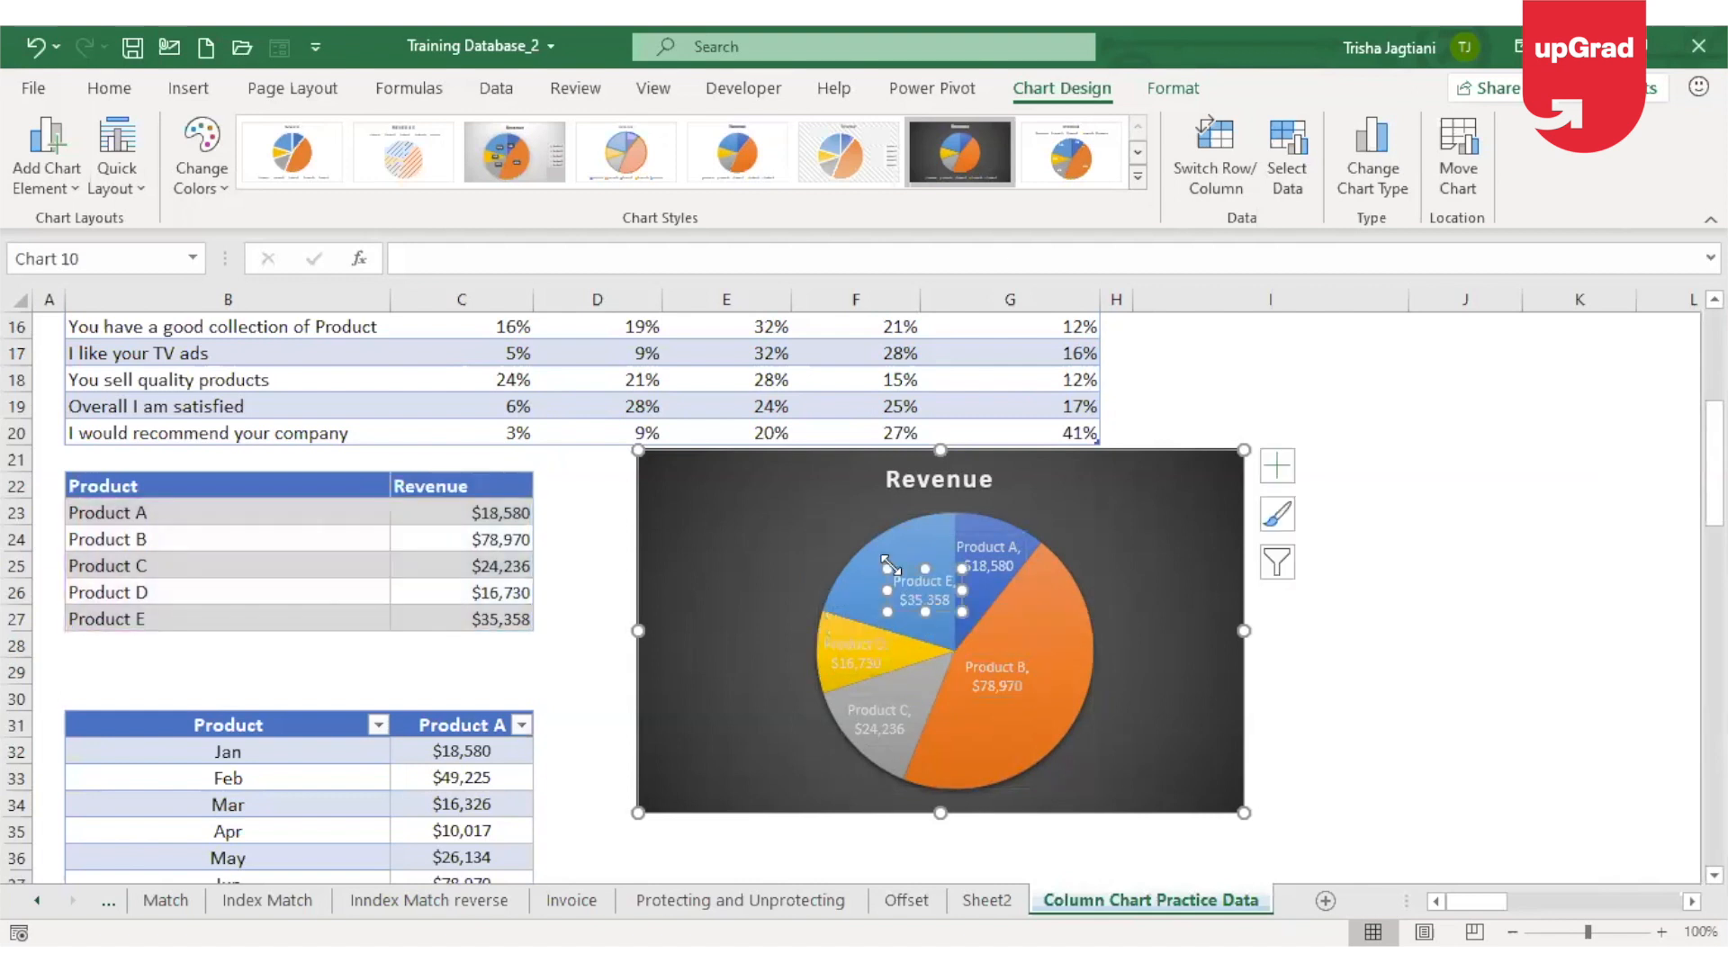
Move the Revenue pie chart to Sheet2 and place it below the Sales Data (2013 - 2017) chart.
{"action": "left_click", "coordinate": [1431, 700]}
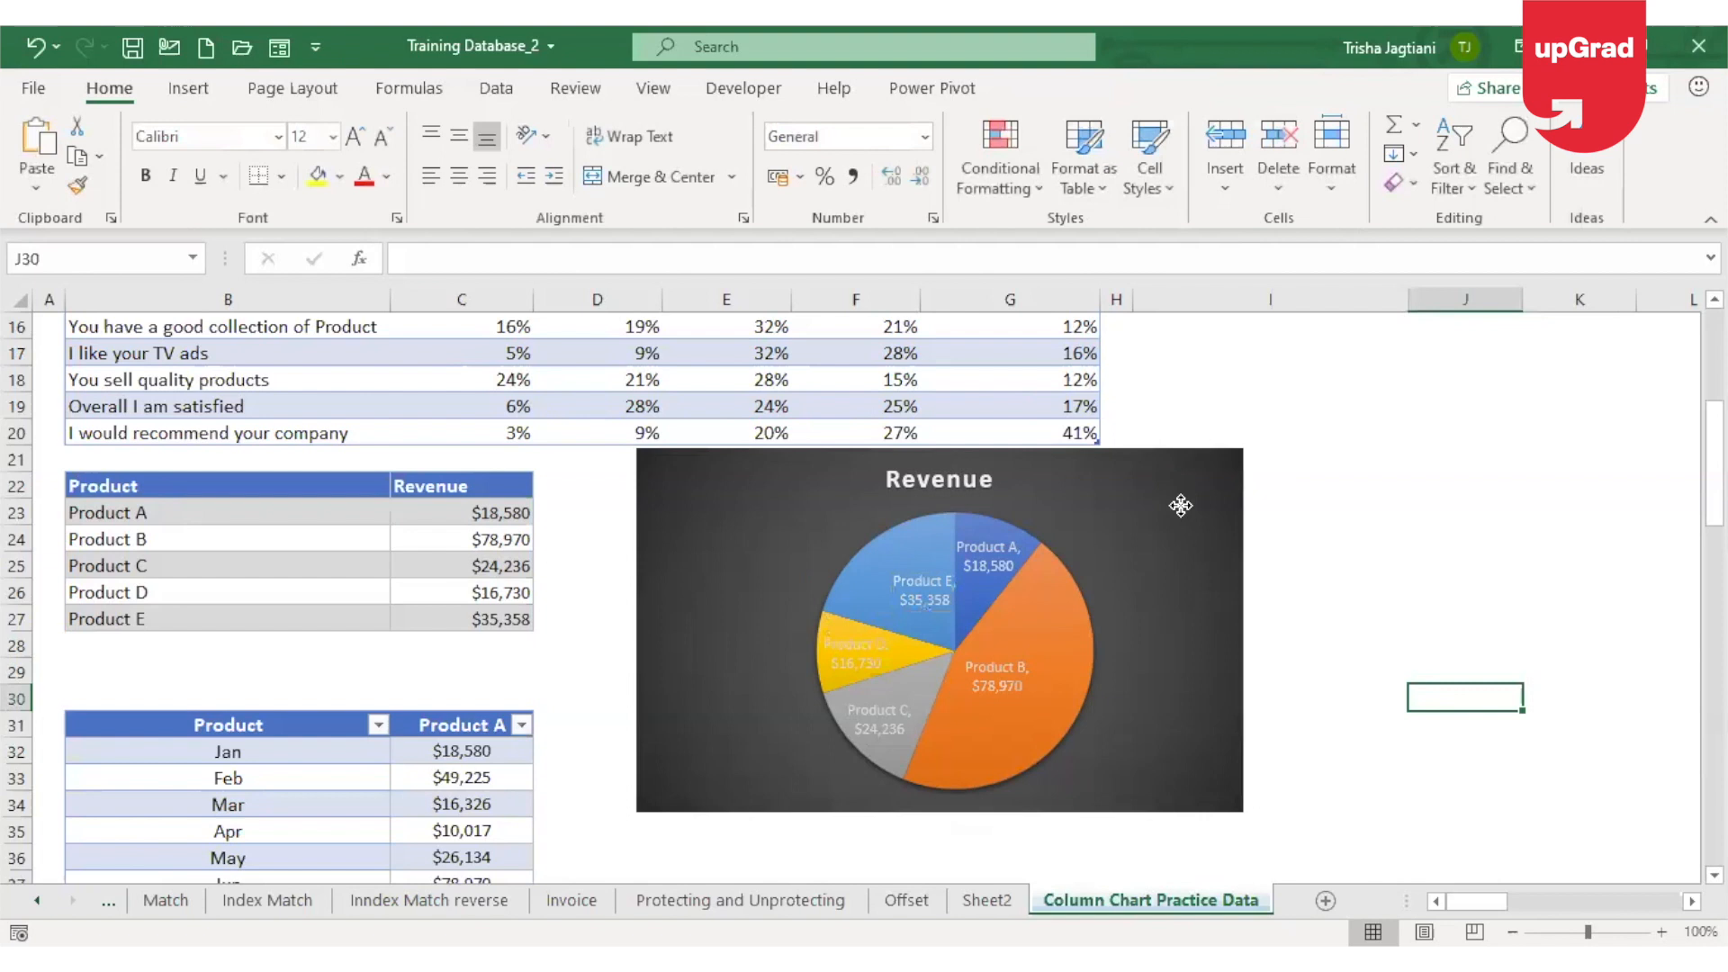
{"action": "left_click", "coordinate": [1179, 505]}
{"action": "key", "text": "Delete"}
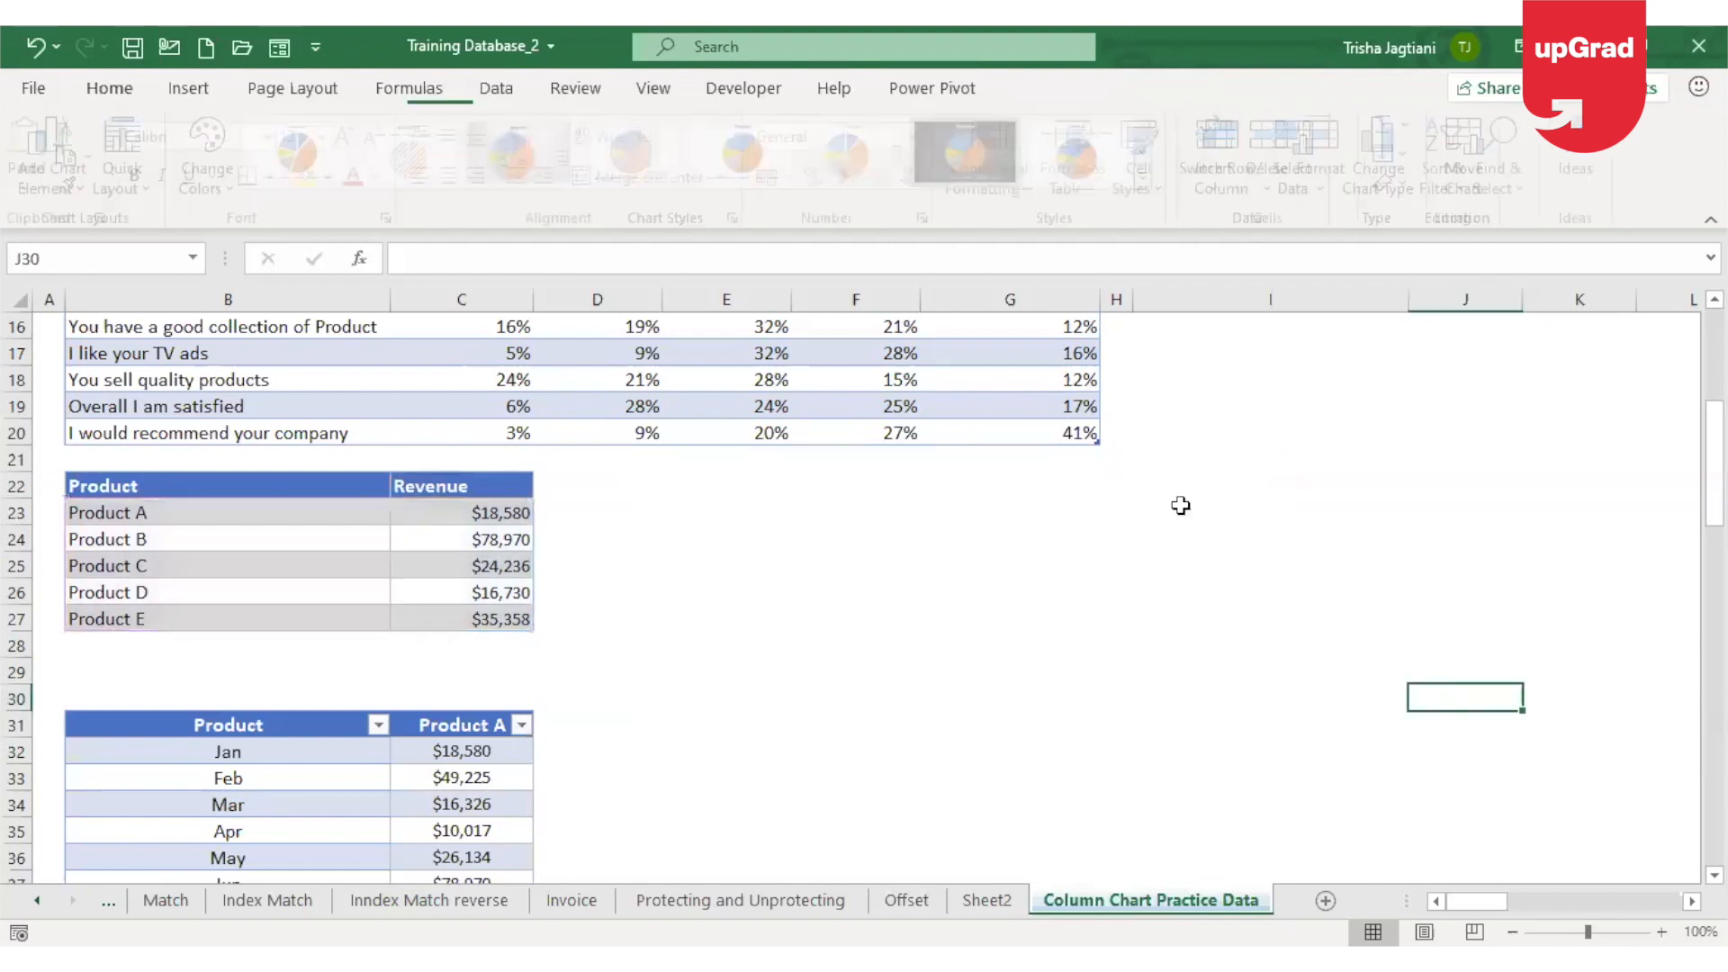
{"action": "left_click", "coordinate": [960, 891]}
{"action": "left_click", "coordinate": [144, 748]}
{"action": "key", "text": "ctrl+v"}
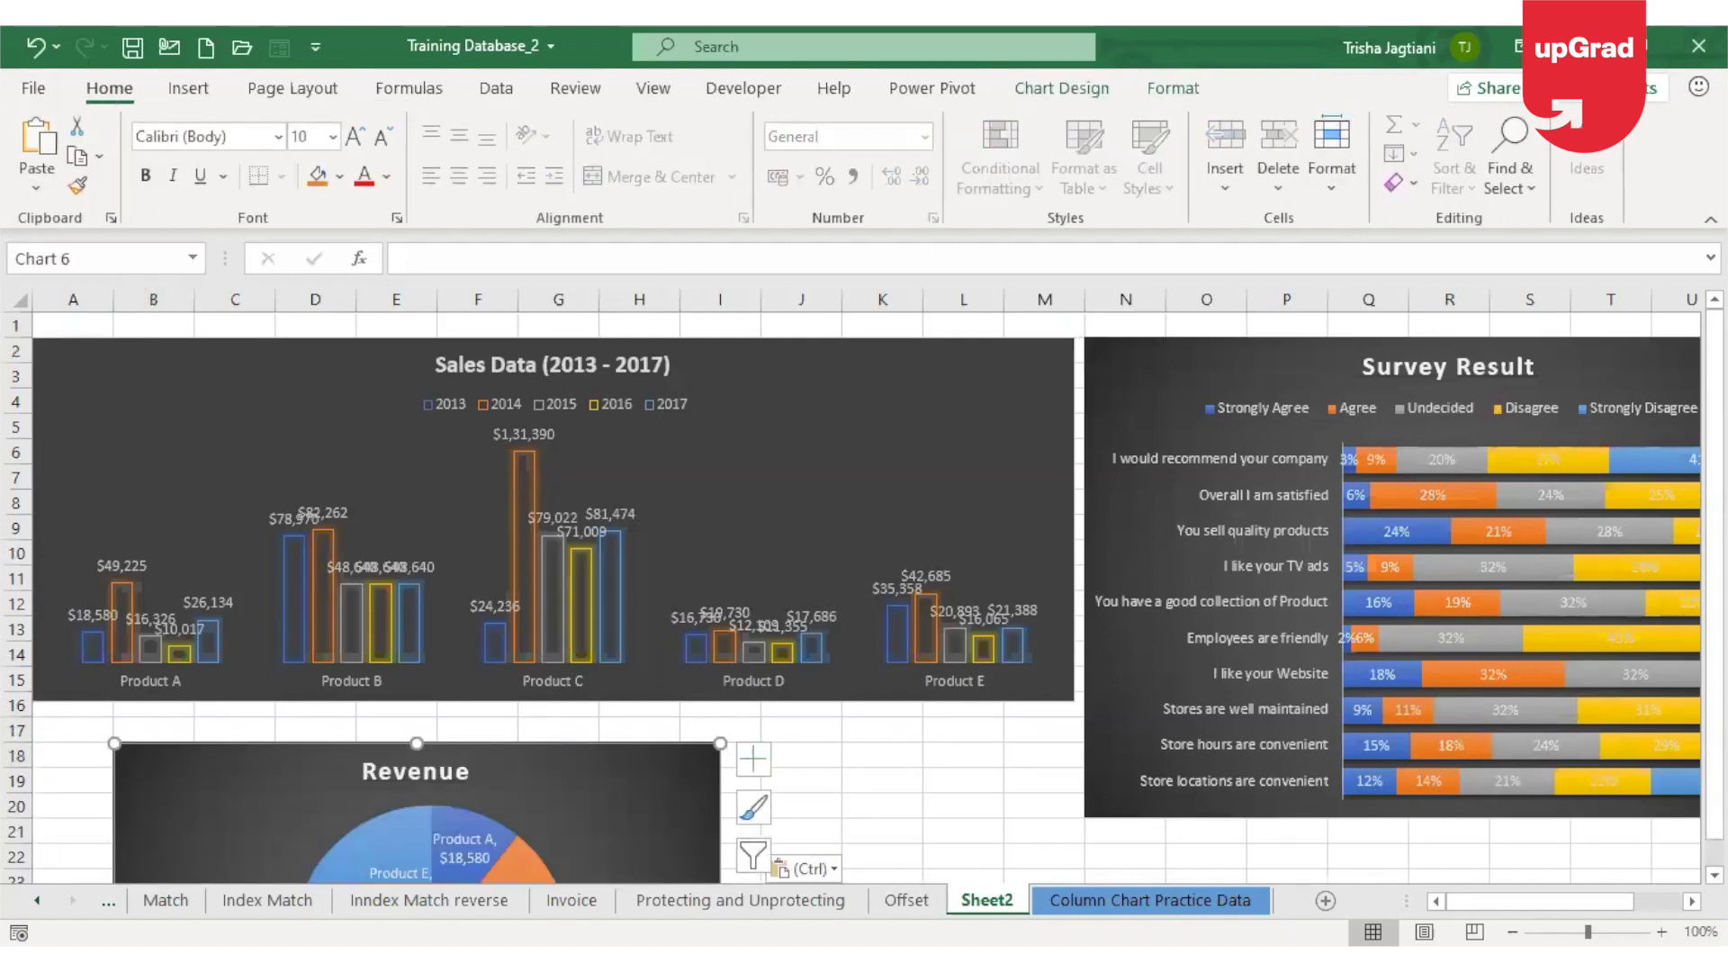
{"action": "scroll", "coordinate": [863, 593], "scroll_direction": "down", "scroll_amount": 4}
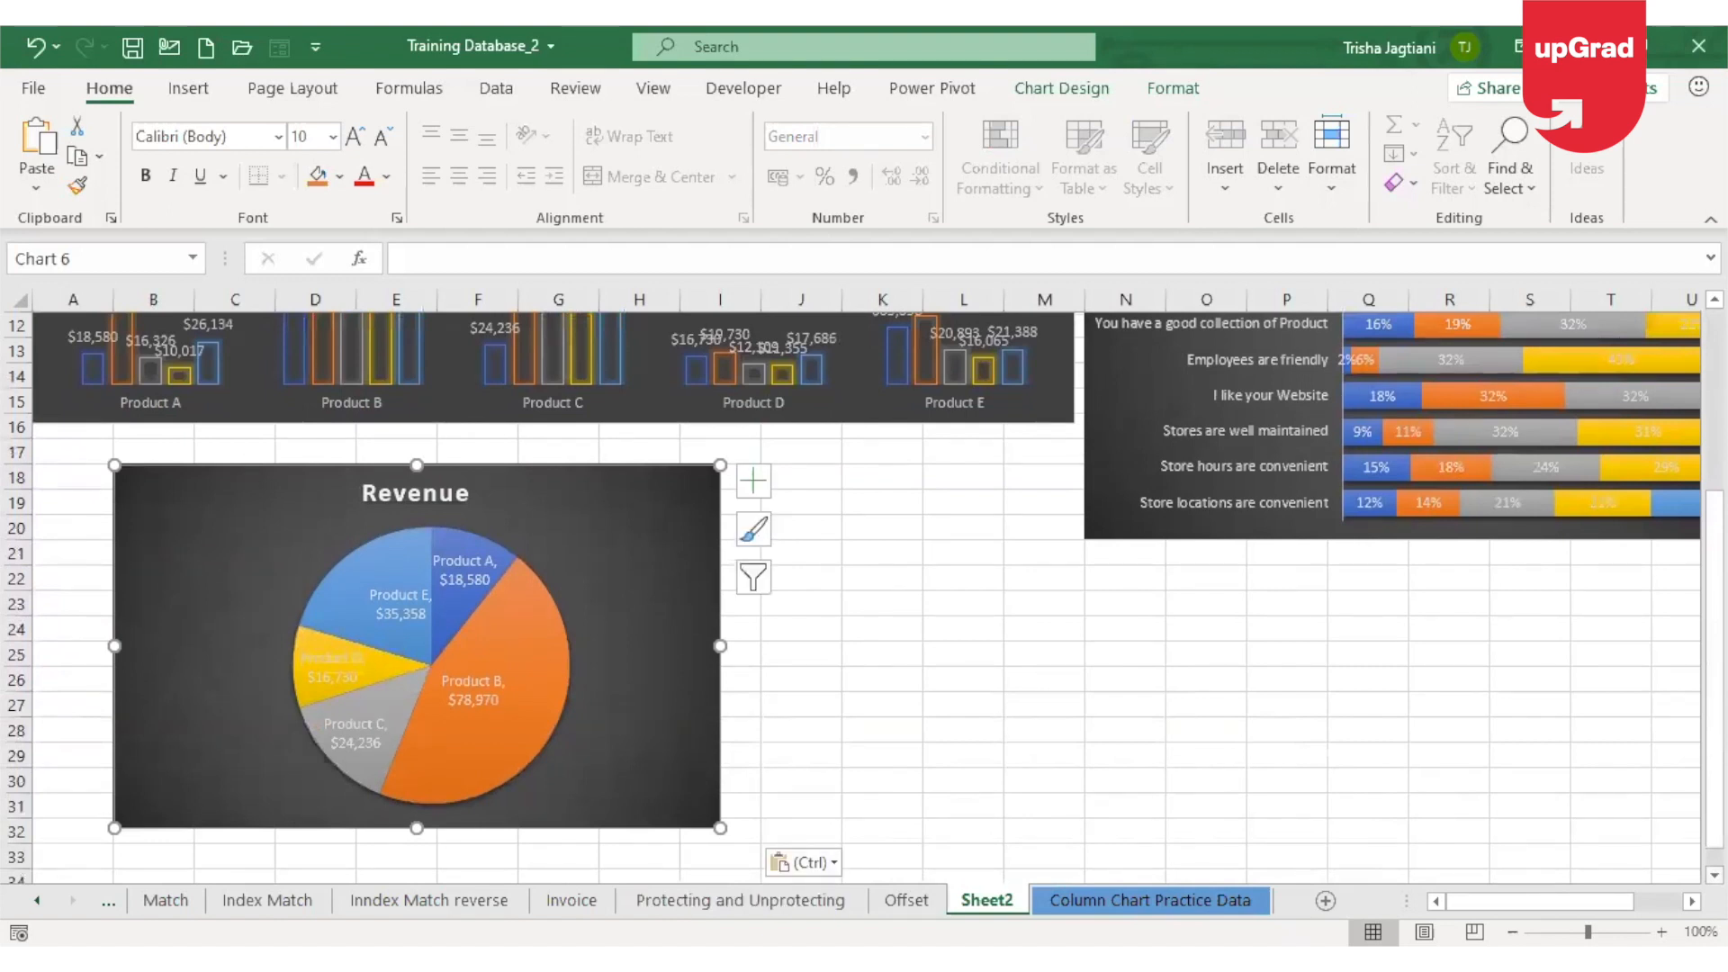
Return to the Column Chart Practice Data sheet and examine the monthly Product A table from Jan to Dec.
{"action": "left_click", "coordinate": [1150, 900]}
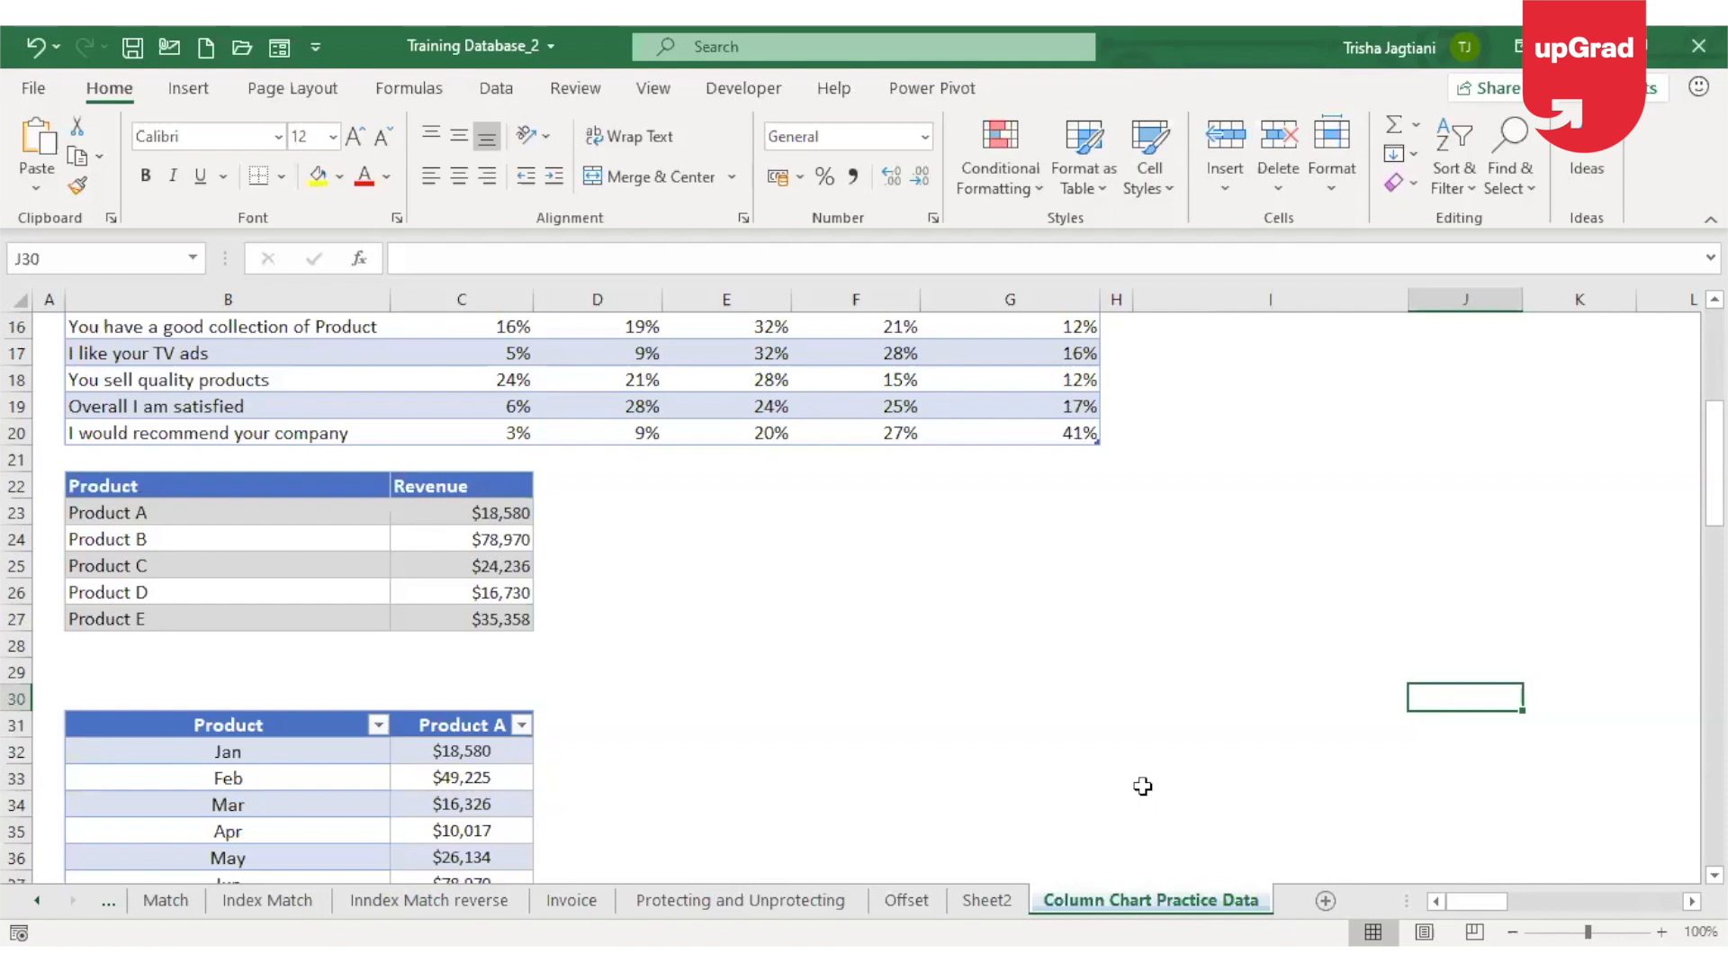
{"action": "left_click", "coordinate": [221, 779]}
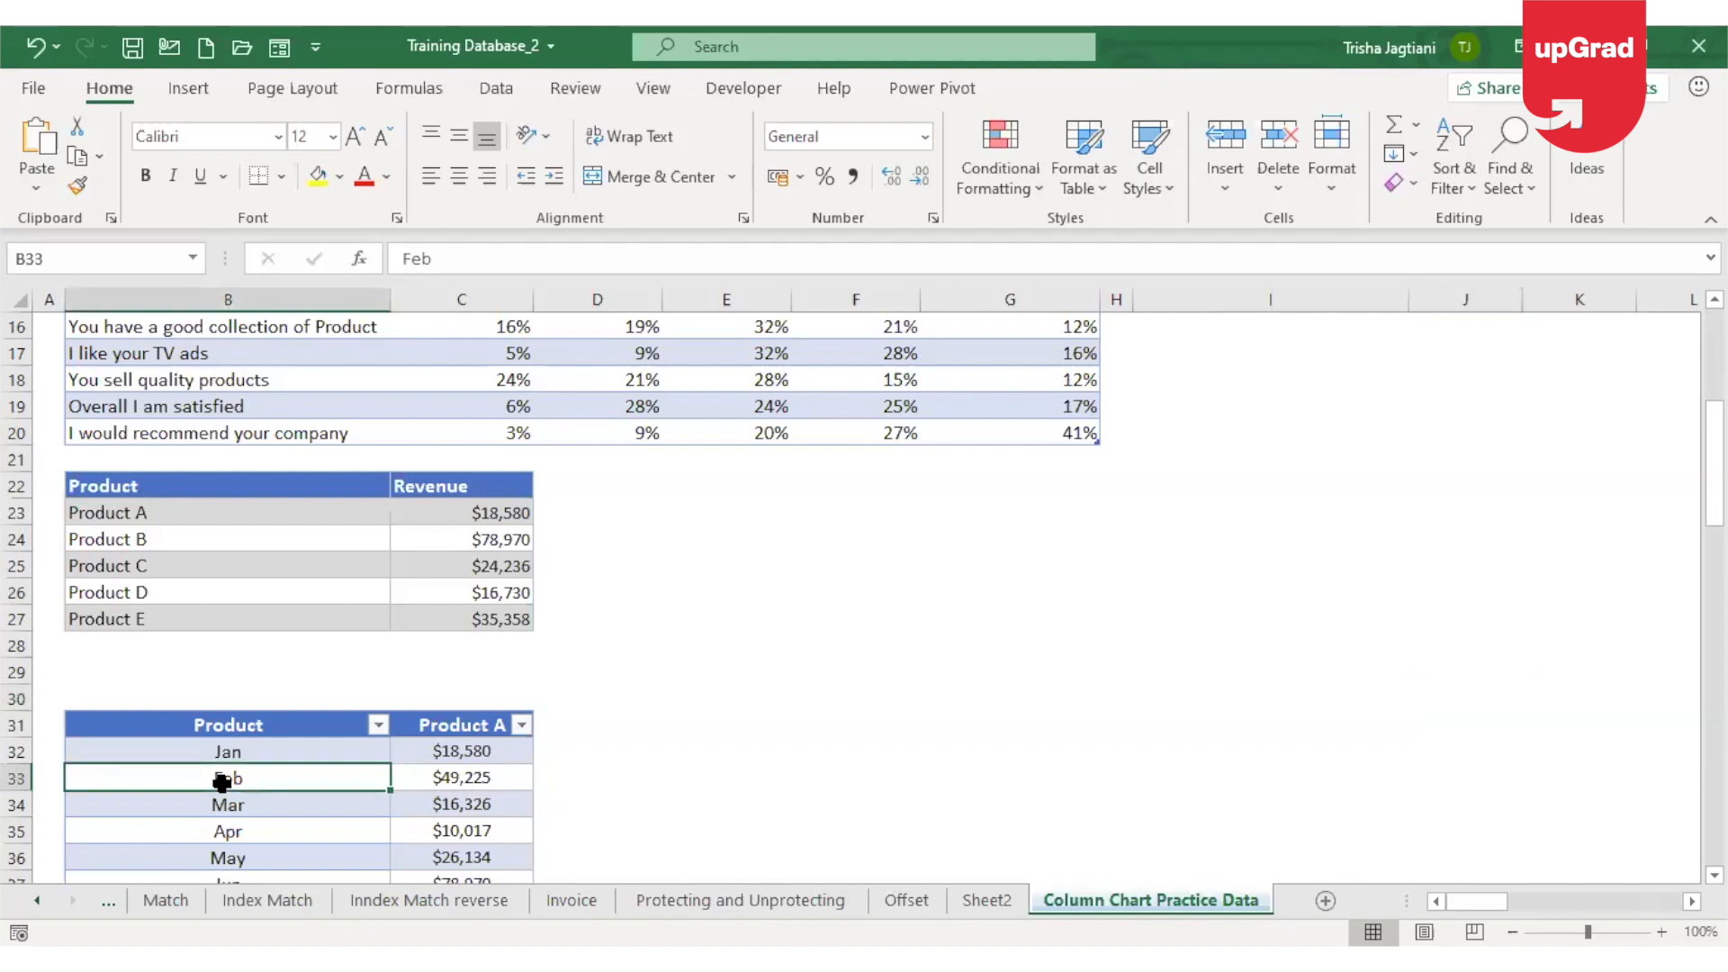
{"action": "key", "text": "Down"}
{"action": "key", "text": "Down"}
{"action": "key", "text": "Down"}
{"action": "key", "text": "Down"}
{"action": "key", "text": "Down"}
{"action": "key", "text": "Down"}
{"action": "key", "text": "Down"}
{"action": "key", "text": "Down"}
{"action": "key", "text": "Down"}
{"action": "key", "text": "Down"}
{"action": "key", "text": "Down"}
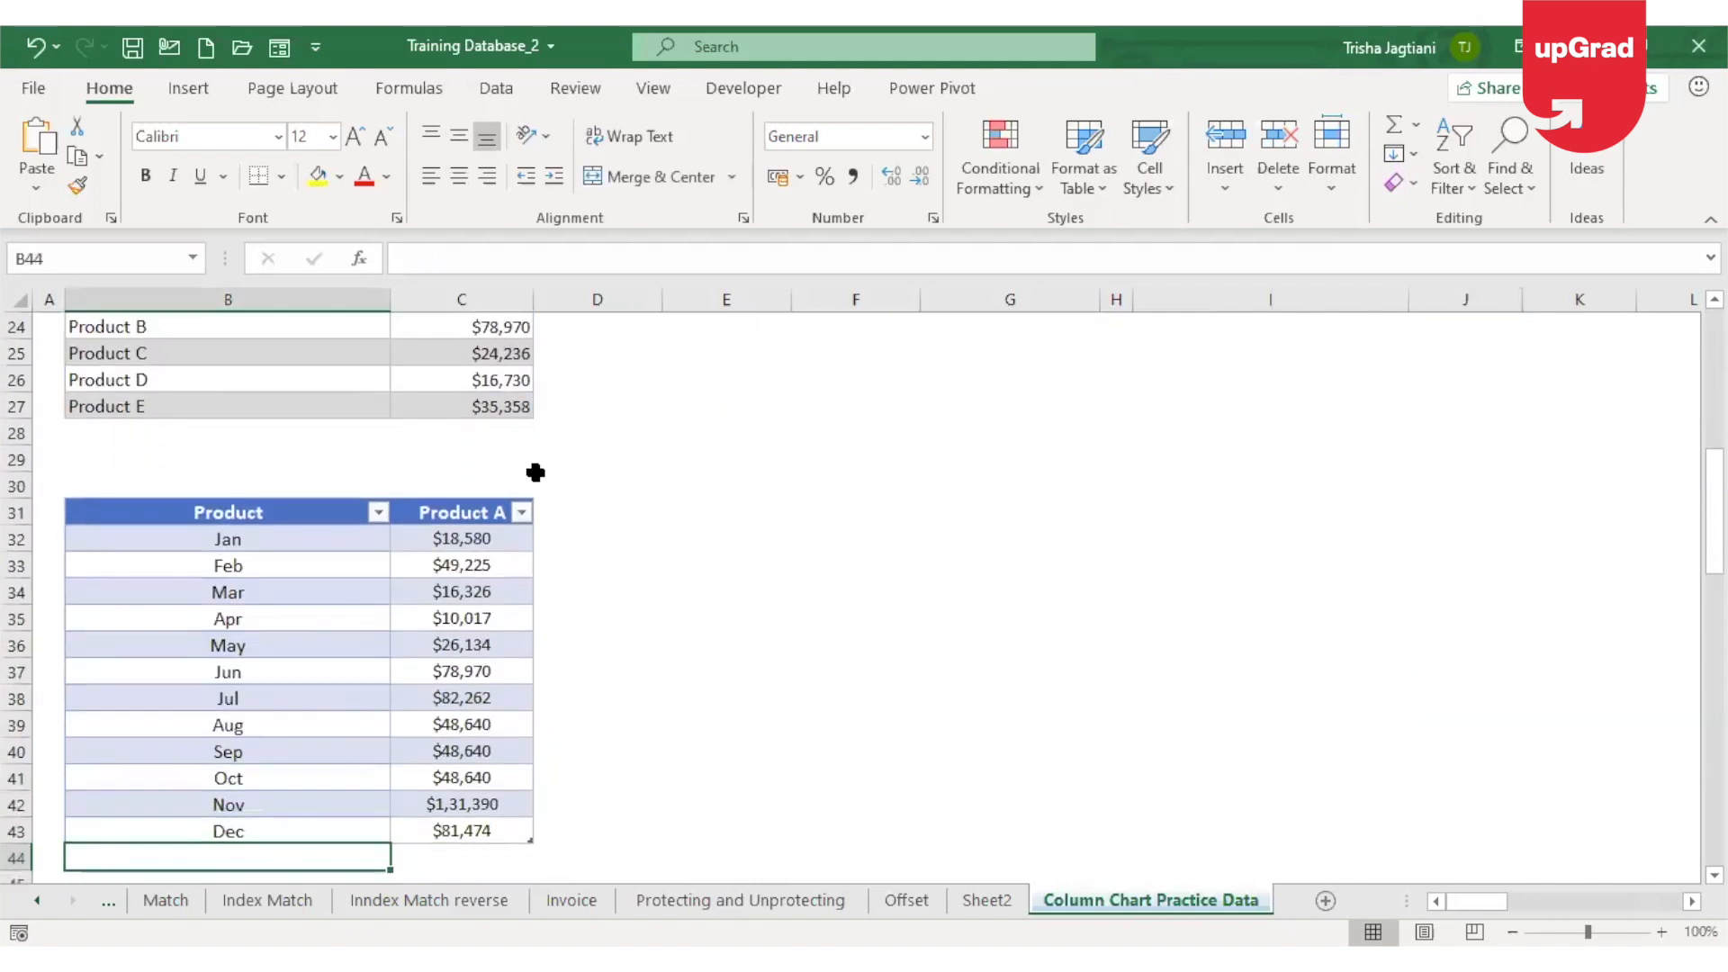
Rename the headers of the monthly table to Months for the first column and Revenue for the second.
{"action": "left_click", "coordinate": [454, 509]}
{"action": "type", "text": "Rer"}
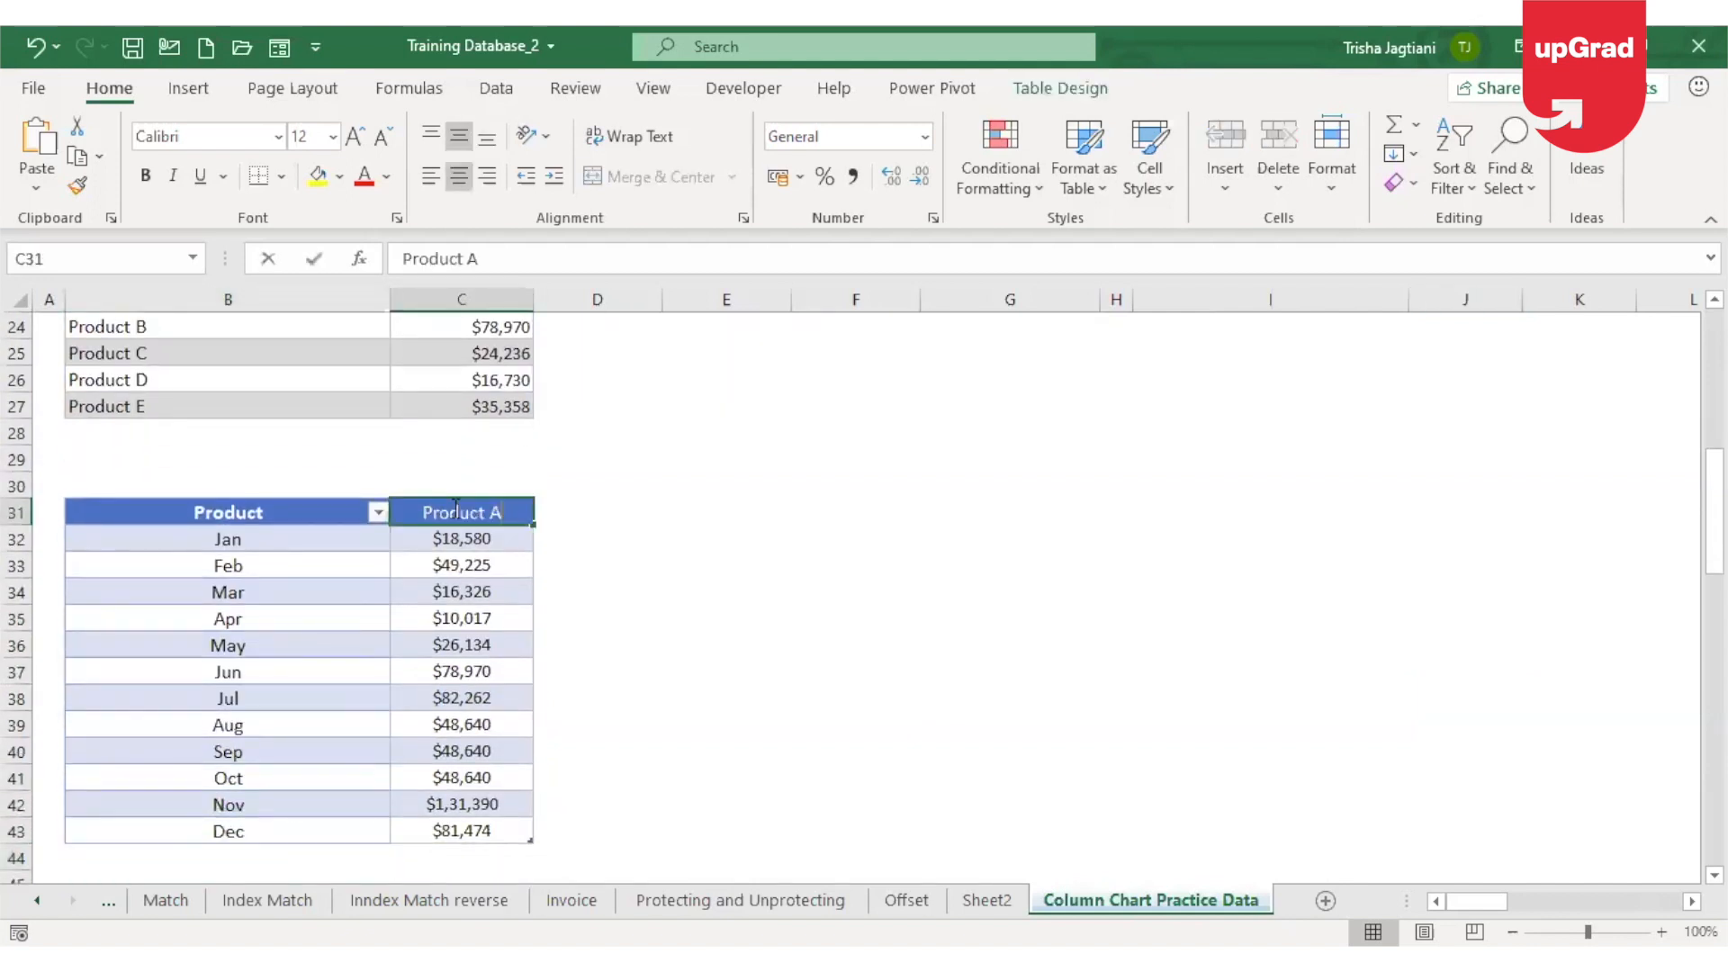
{"action": "key", "text": "BackSpace"}
{"action": "type", "text": "venue"}
{"action": "key", "text": "Return"}
{"action": "left_click", "coordinate": [454, 509]}
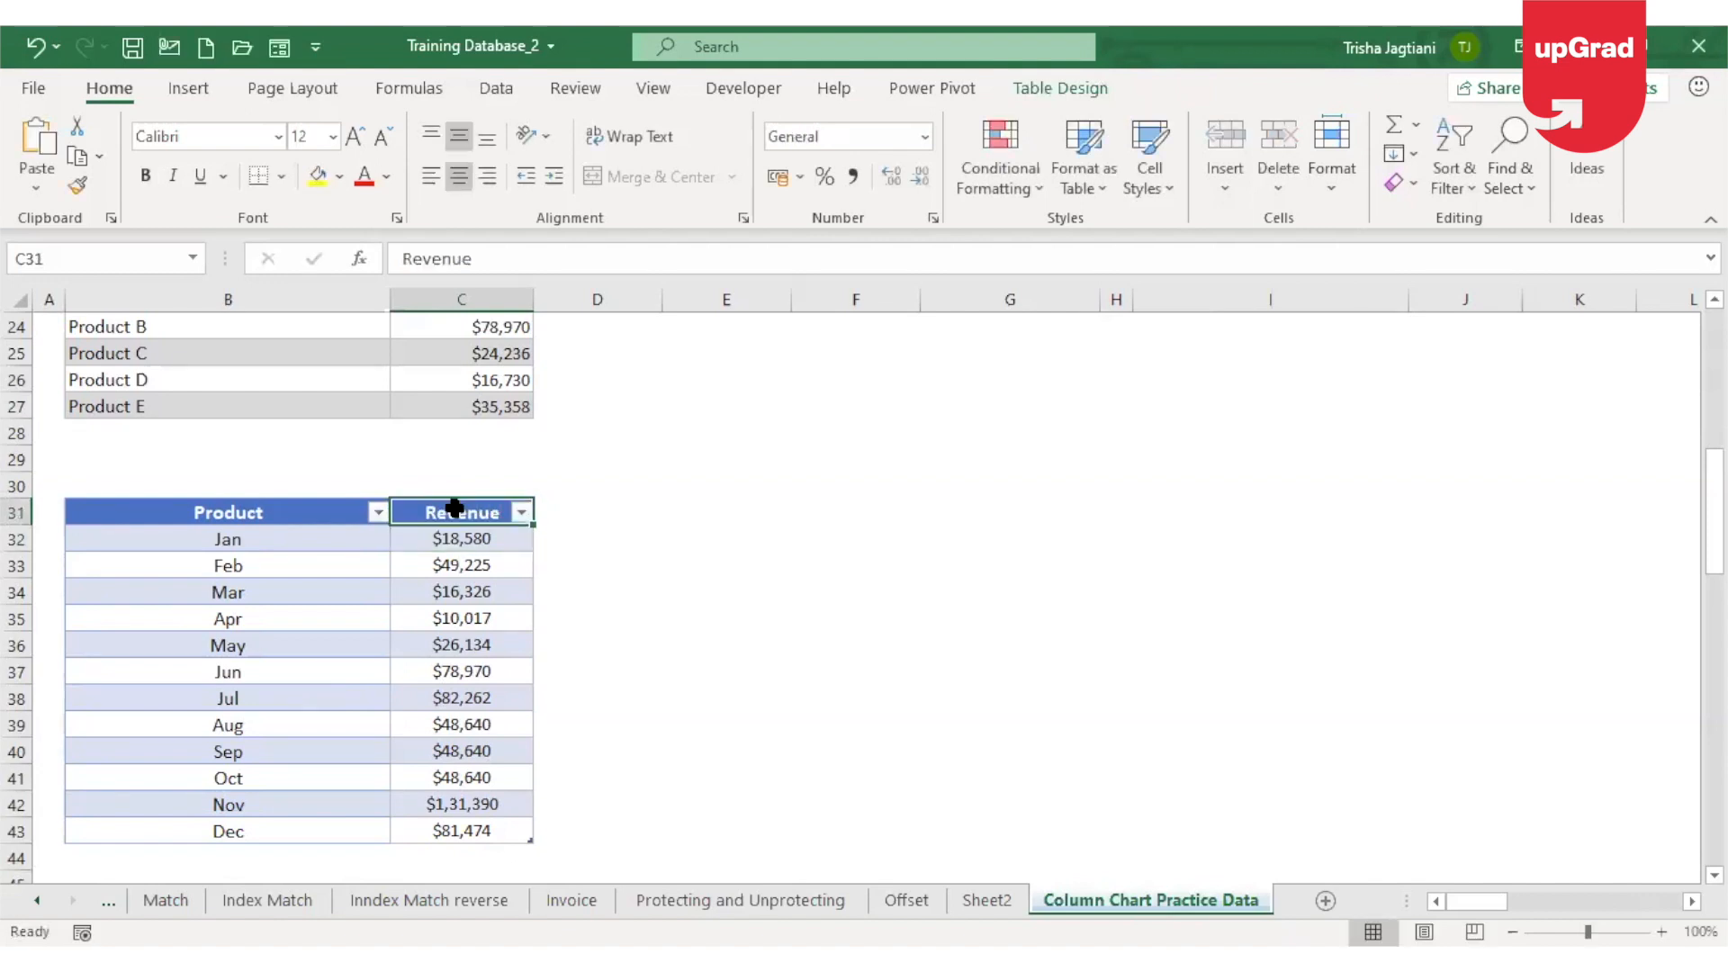
{"action": "key", "text": "Left"}
{"action": "type", "text": "Months"}
{"action": "key", "text": "Return"}
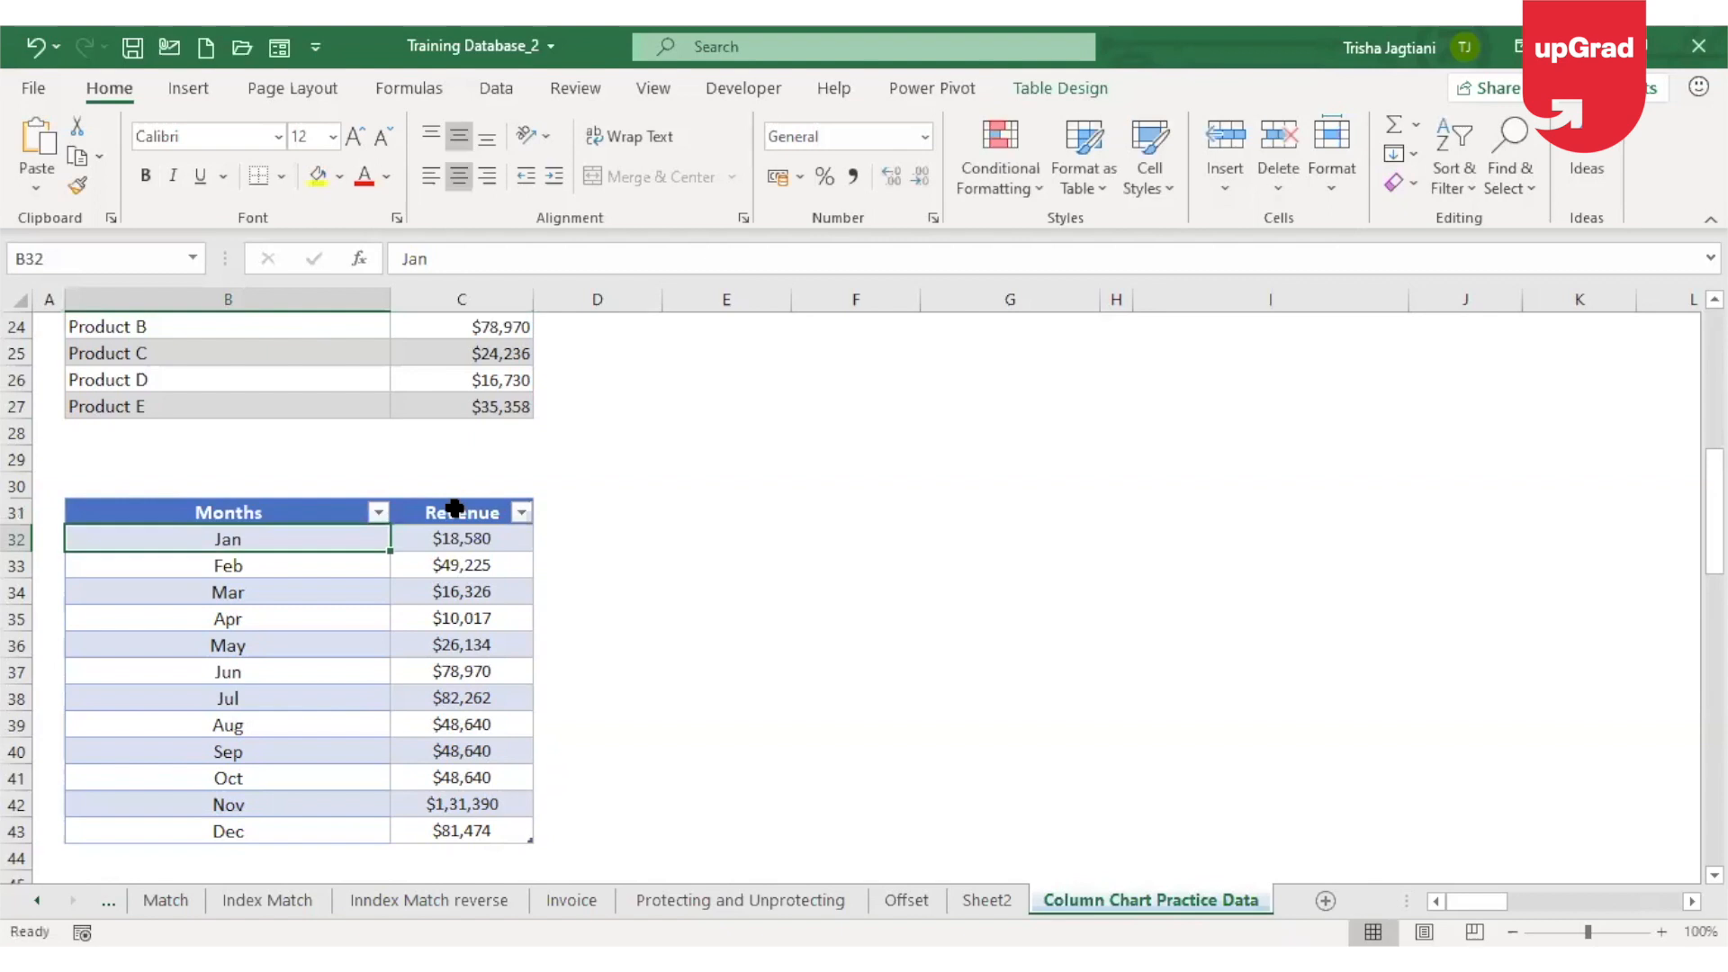
Insert the recommended Line chart from the monthly Months and Revenue table.
{"action": "left_click", "coordinate": [452, 618]}
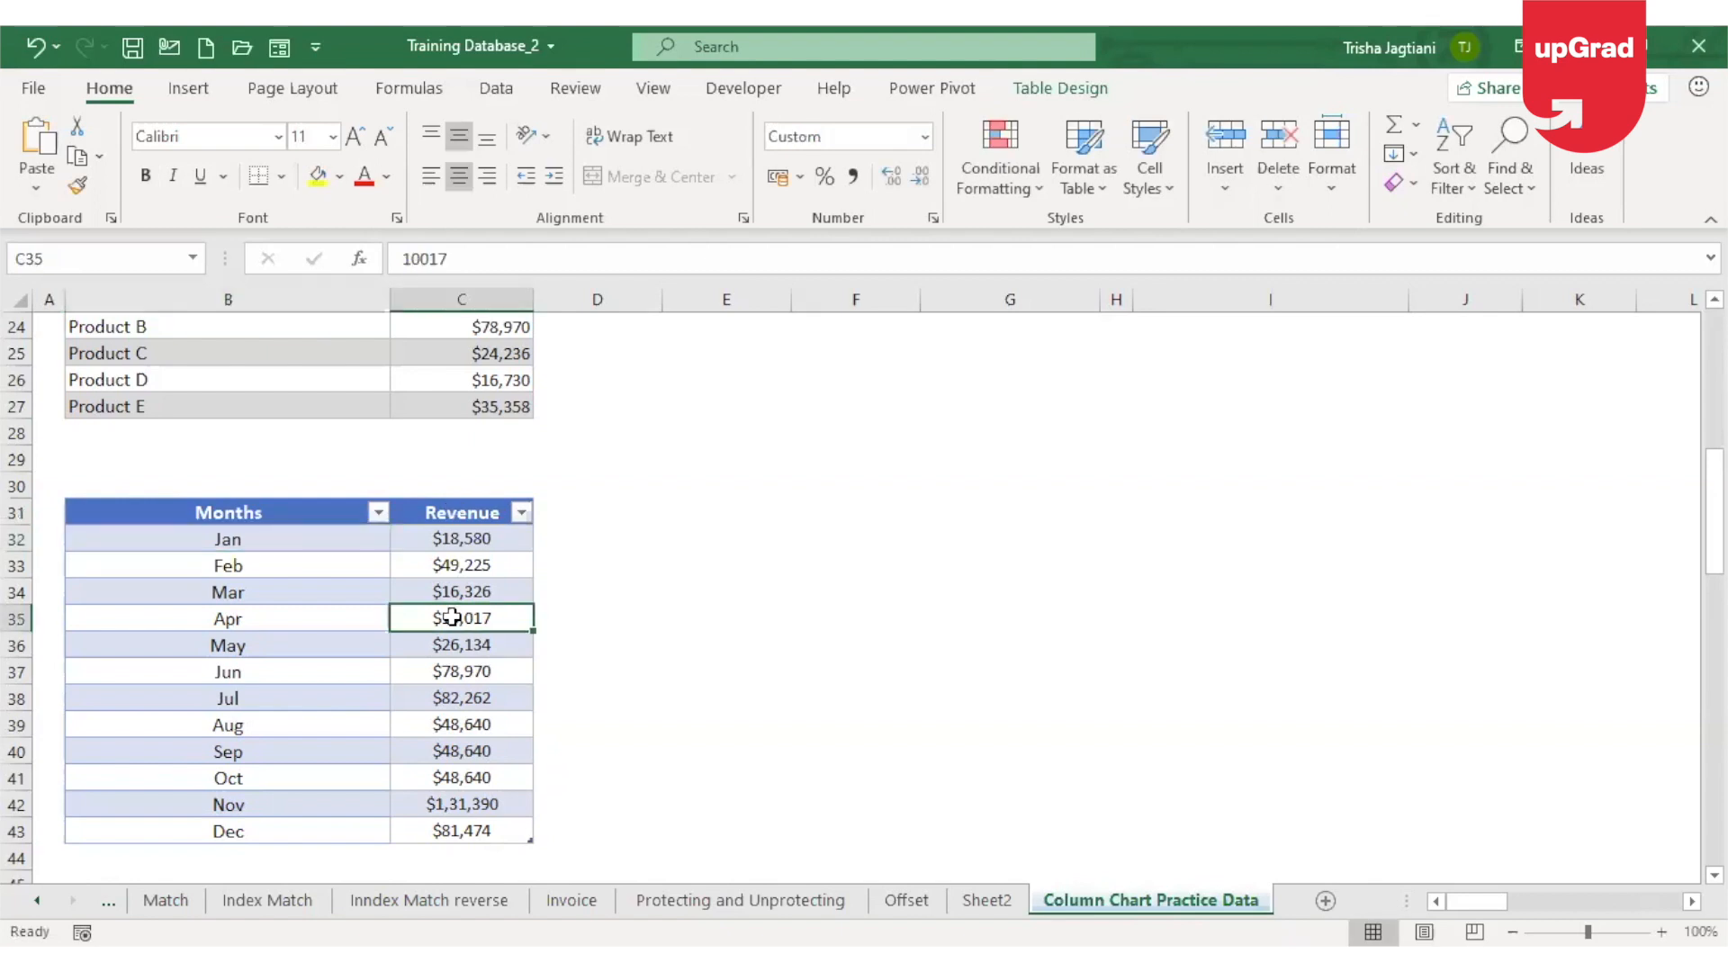
{"action": "left_click", "coordinate": [251, 540]}
{"action": "left_click", "coordinate": [471, 538], "text": "shift"}
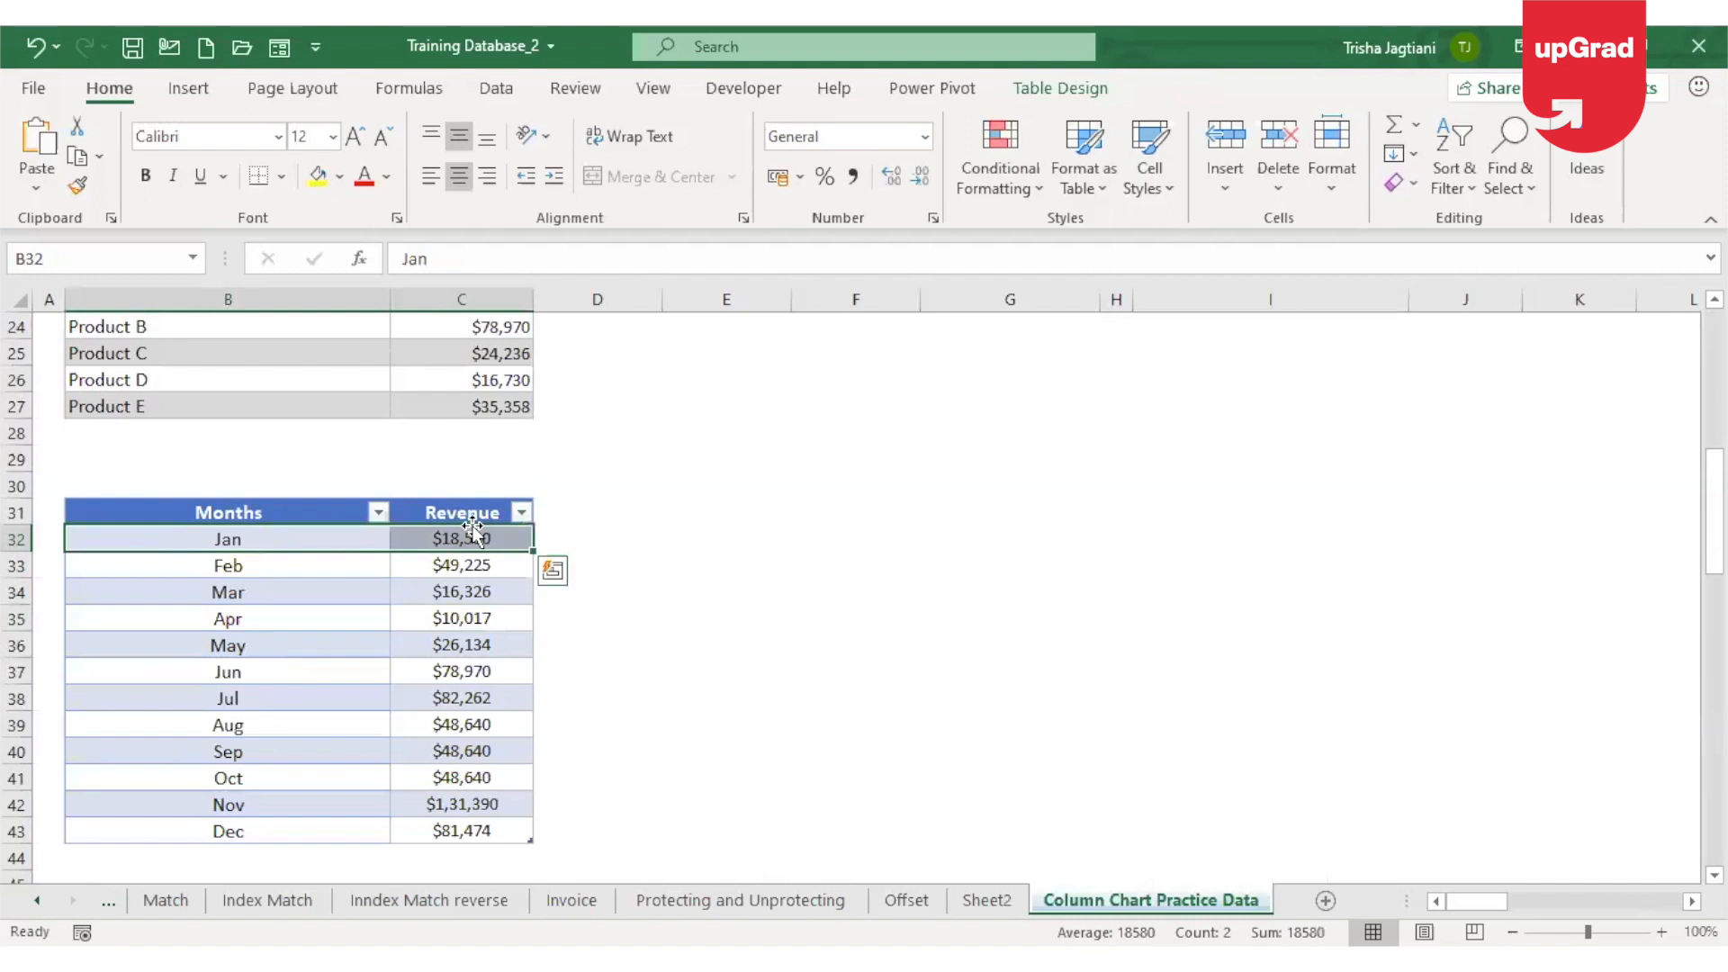
{"action": "left_click", "coordinate": [270, 618]}
{"action": "left_click_drag", "start_coordinate": [354, 509], "coordinate": [476, 829]}
{"action": "left_click", "coordinate": [278, 689]}
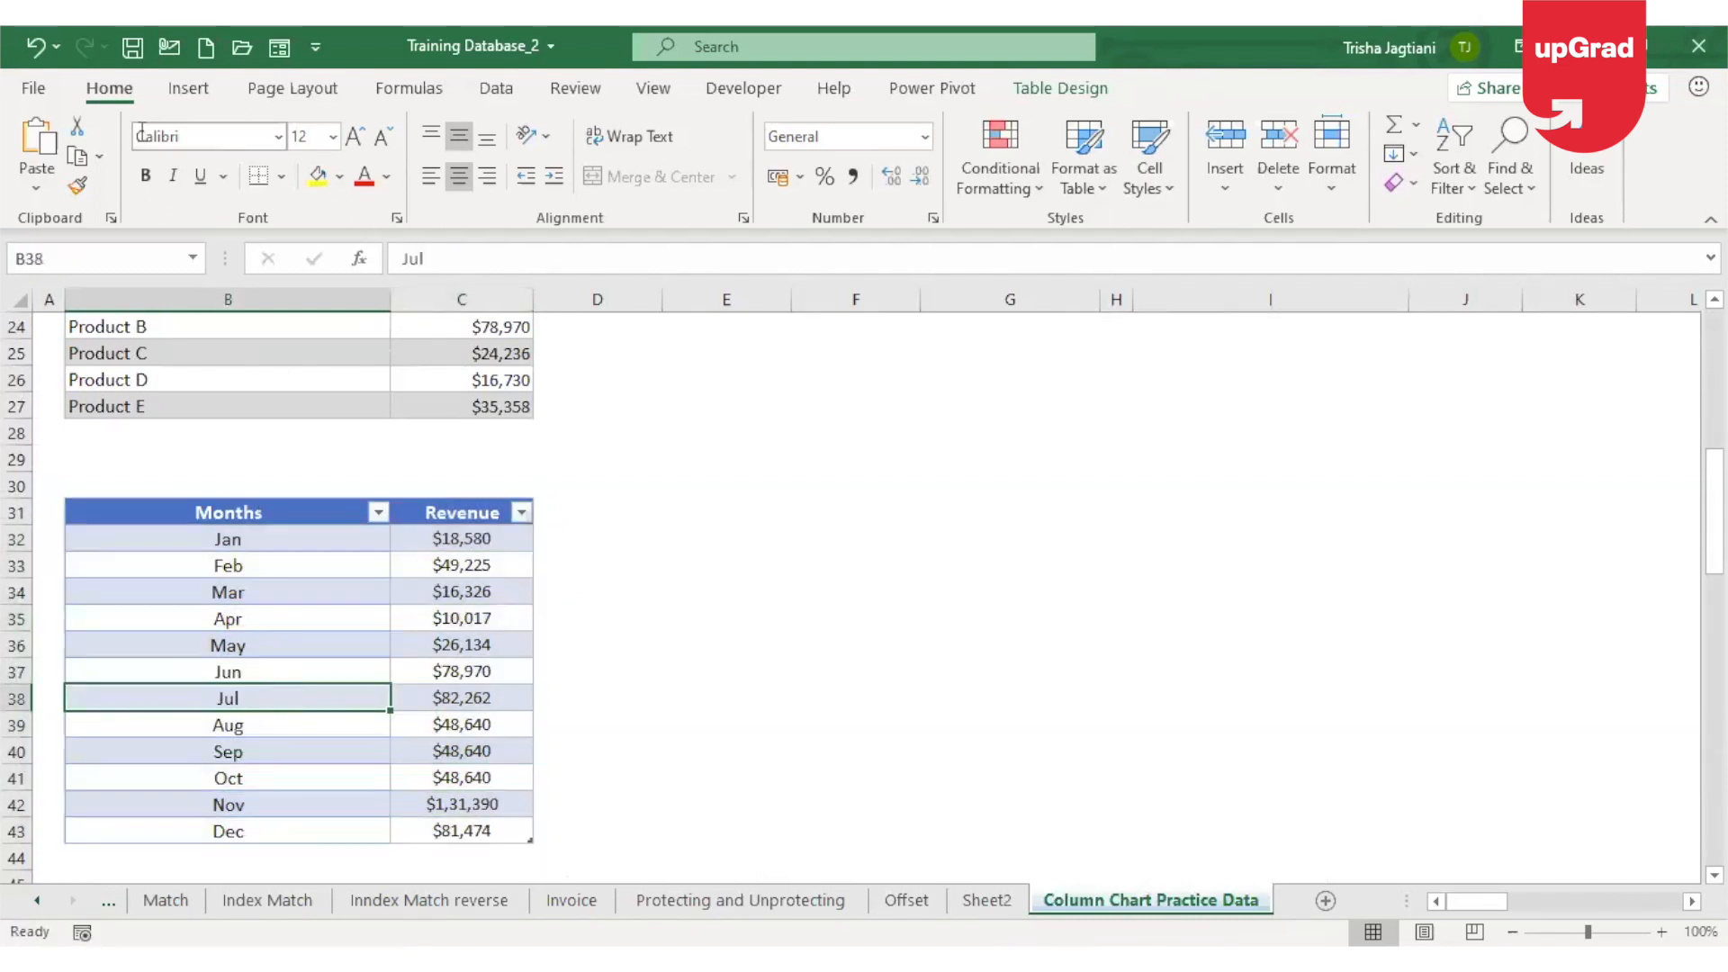
{"action": "left_click", "coordinate": [184, 90]}
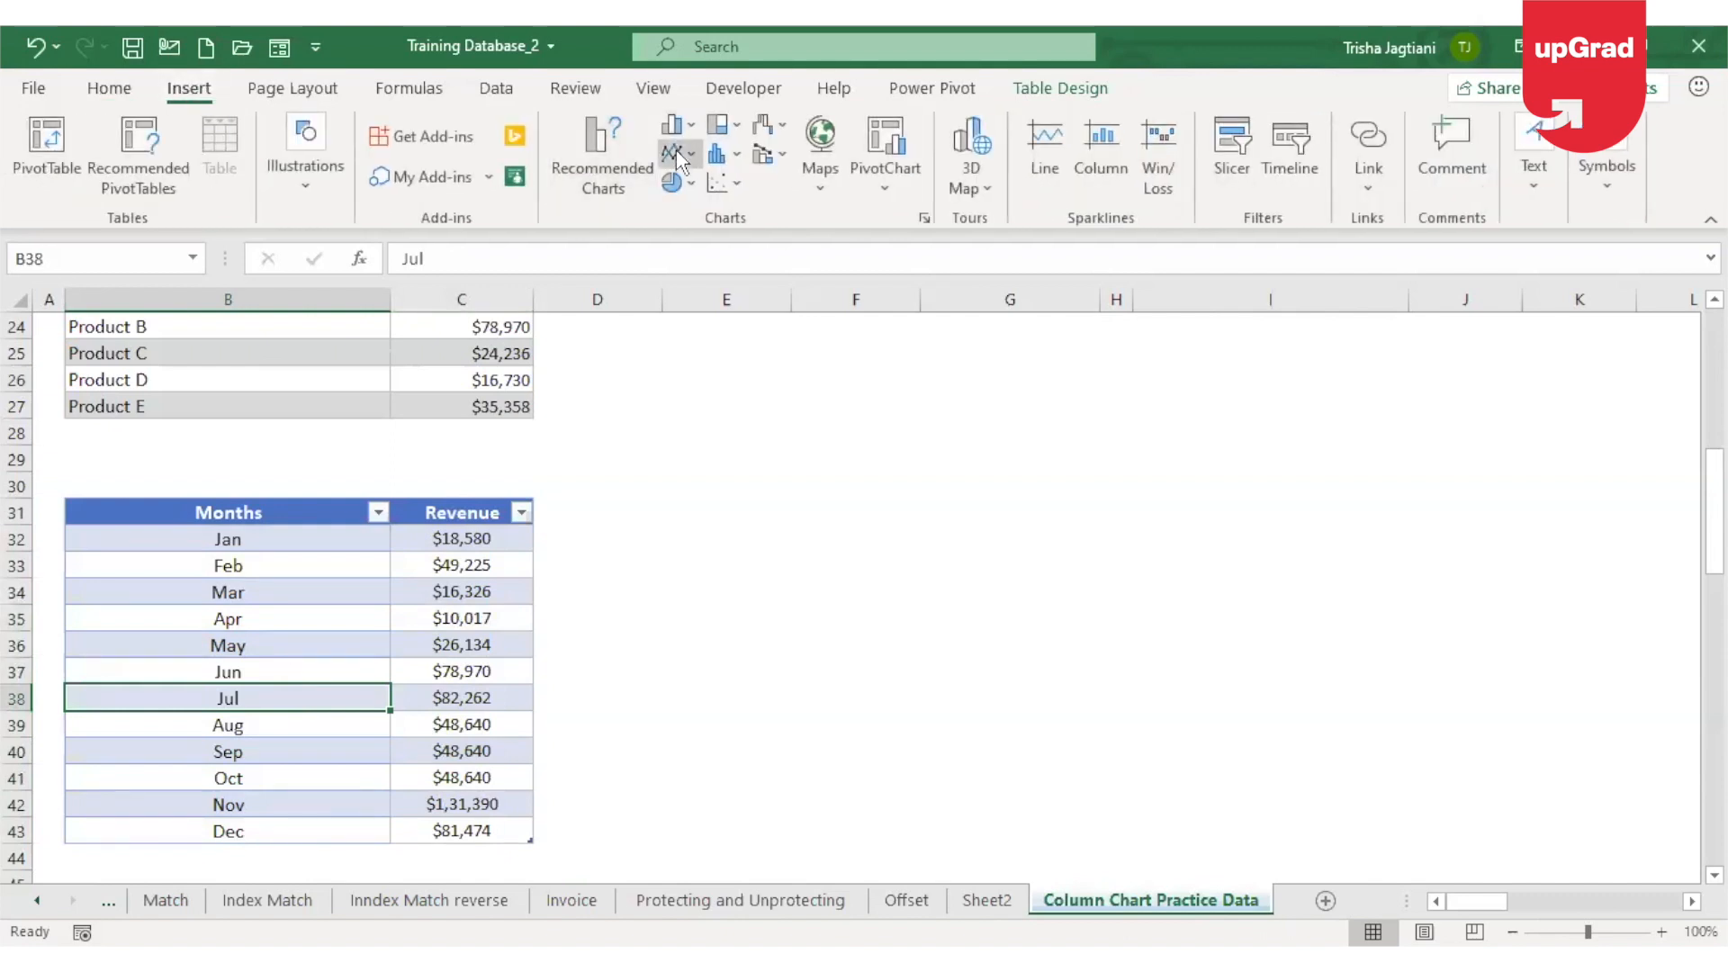
{"action": "left_click", "coordinate": [576, 166]}
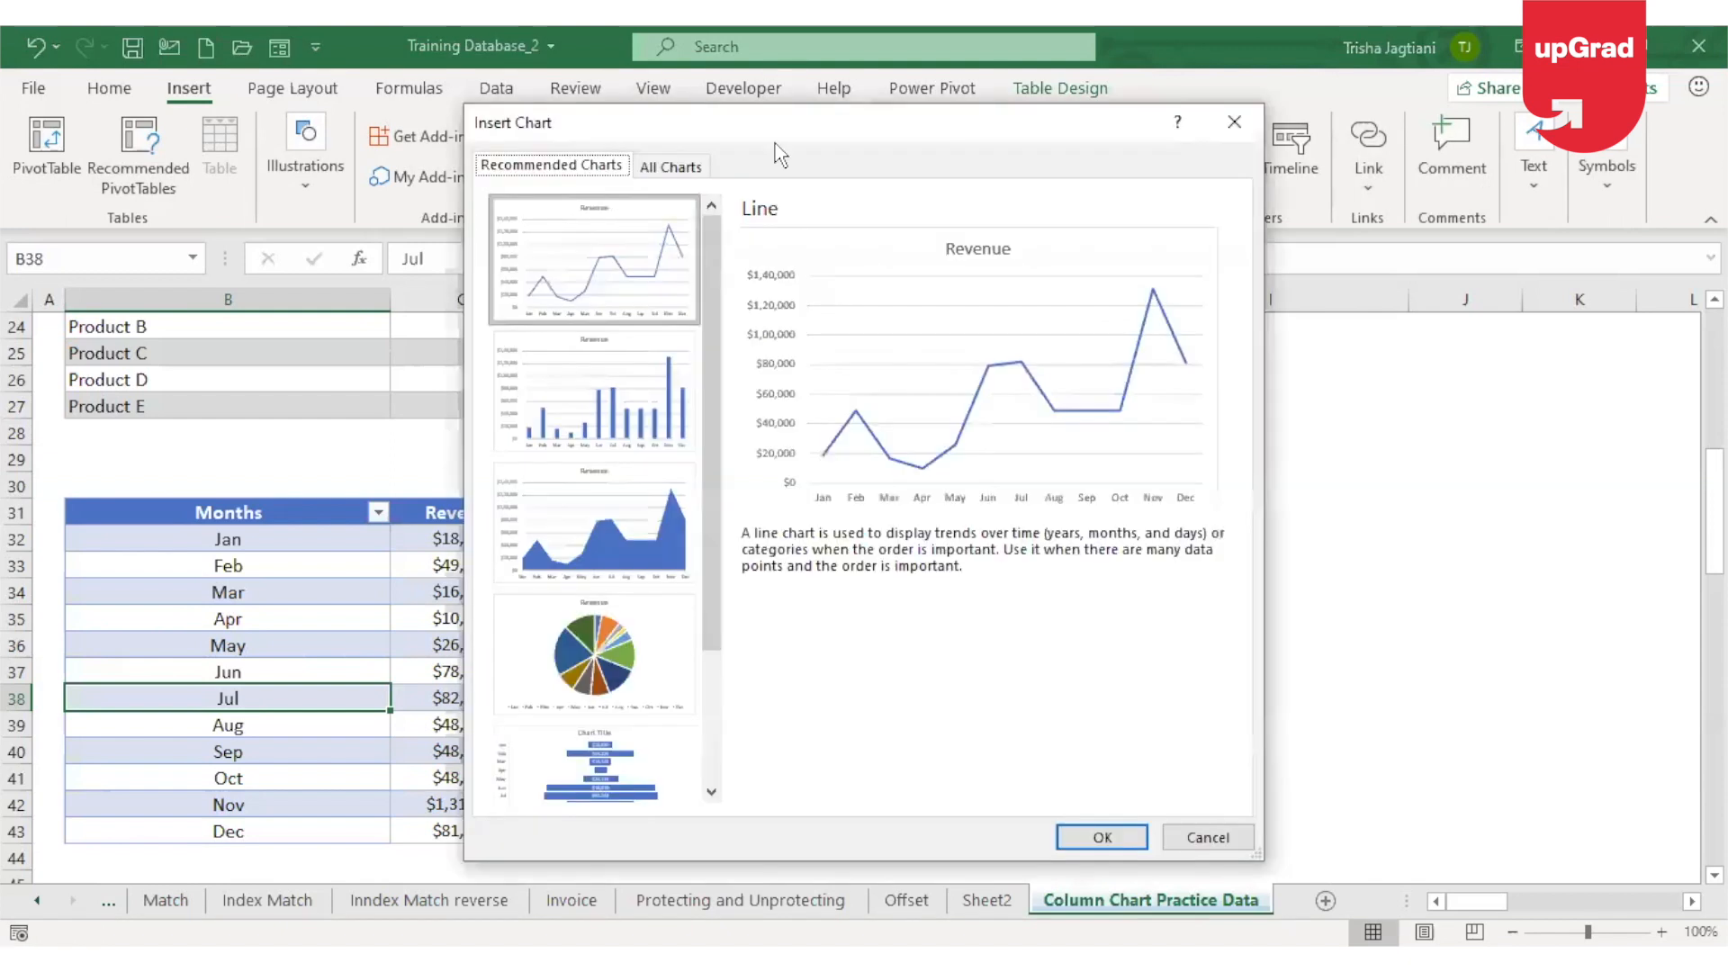
{"action": "left_click", "coordinate": [673, 167]}
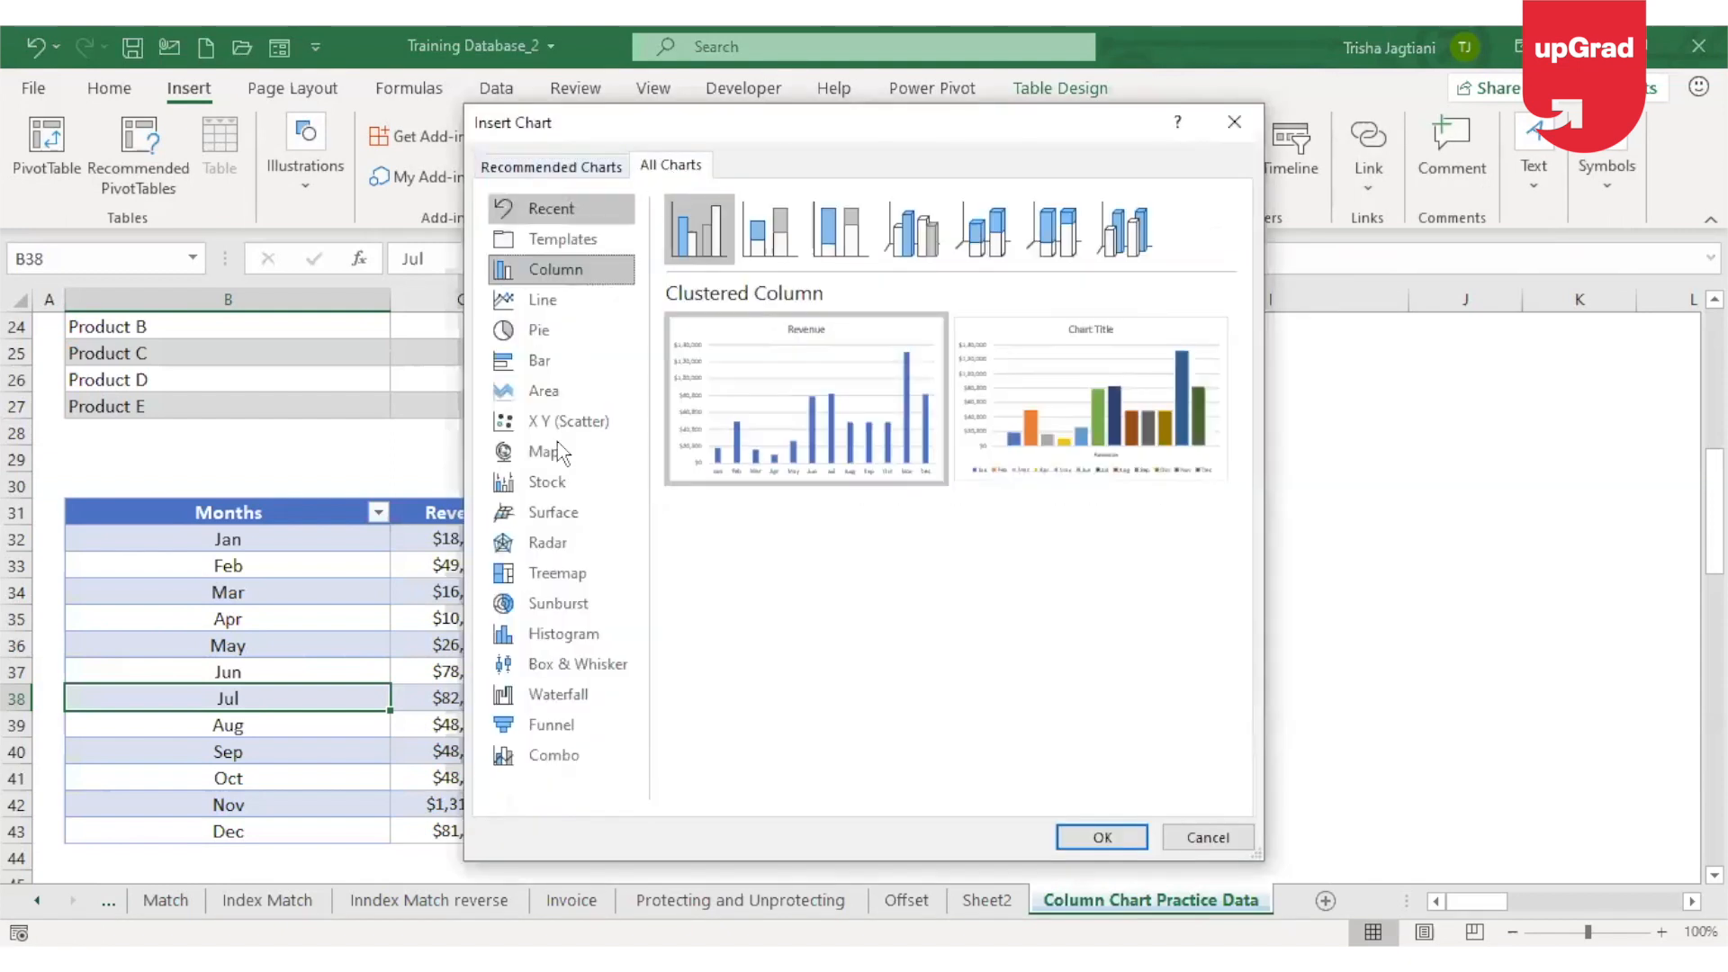
{"action": "left_click", "coordinate": [556, 169]}
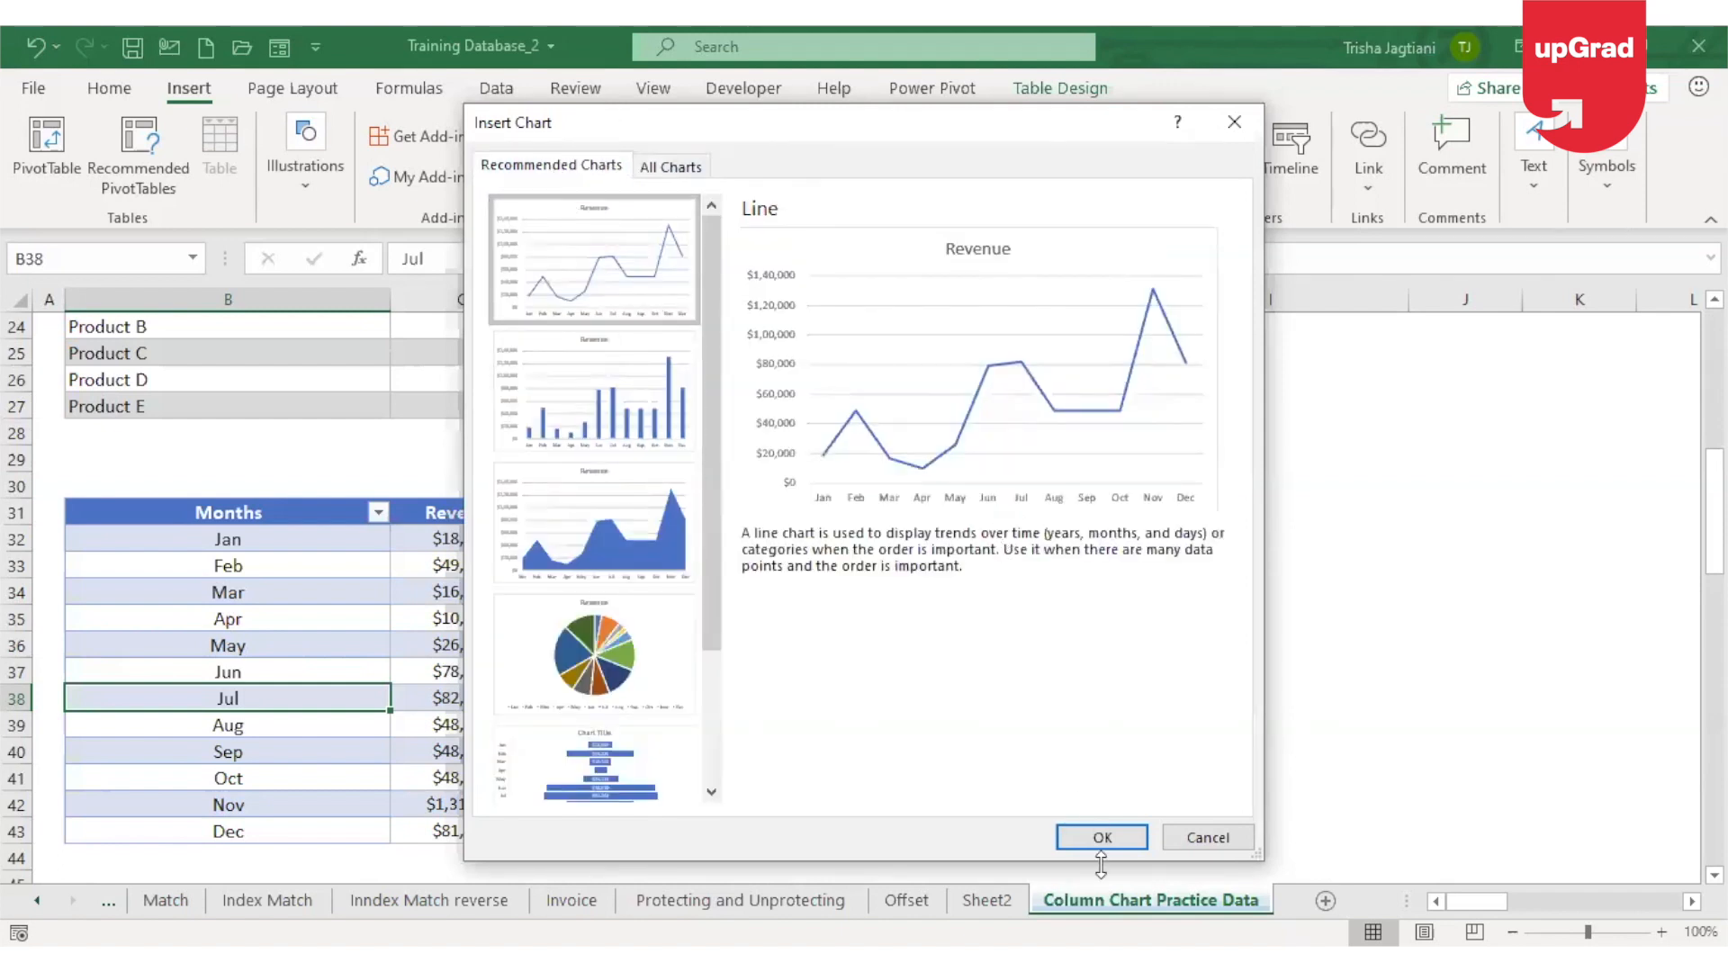
{"action": "left_click", "coordinate": [1103, 837]}
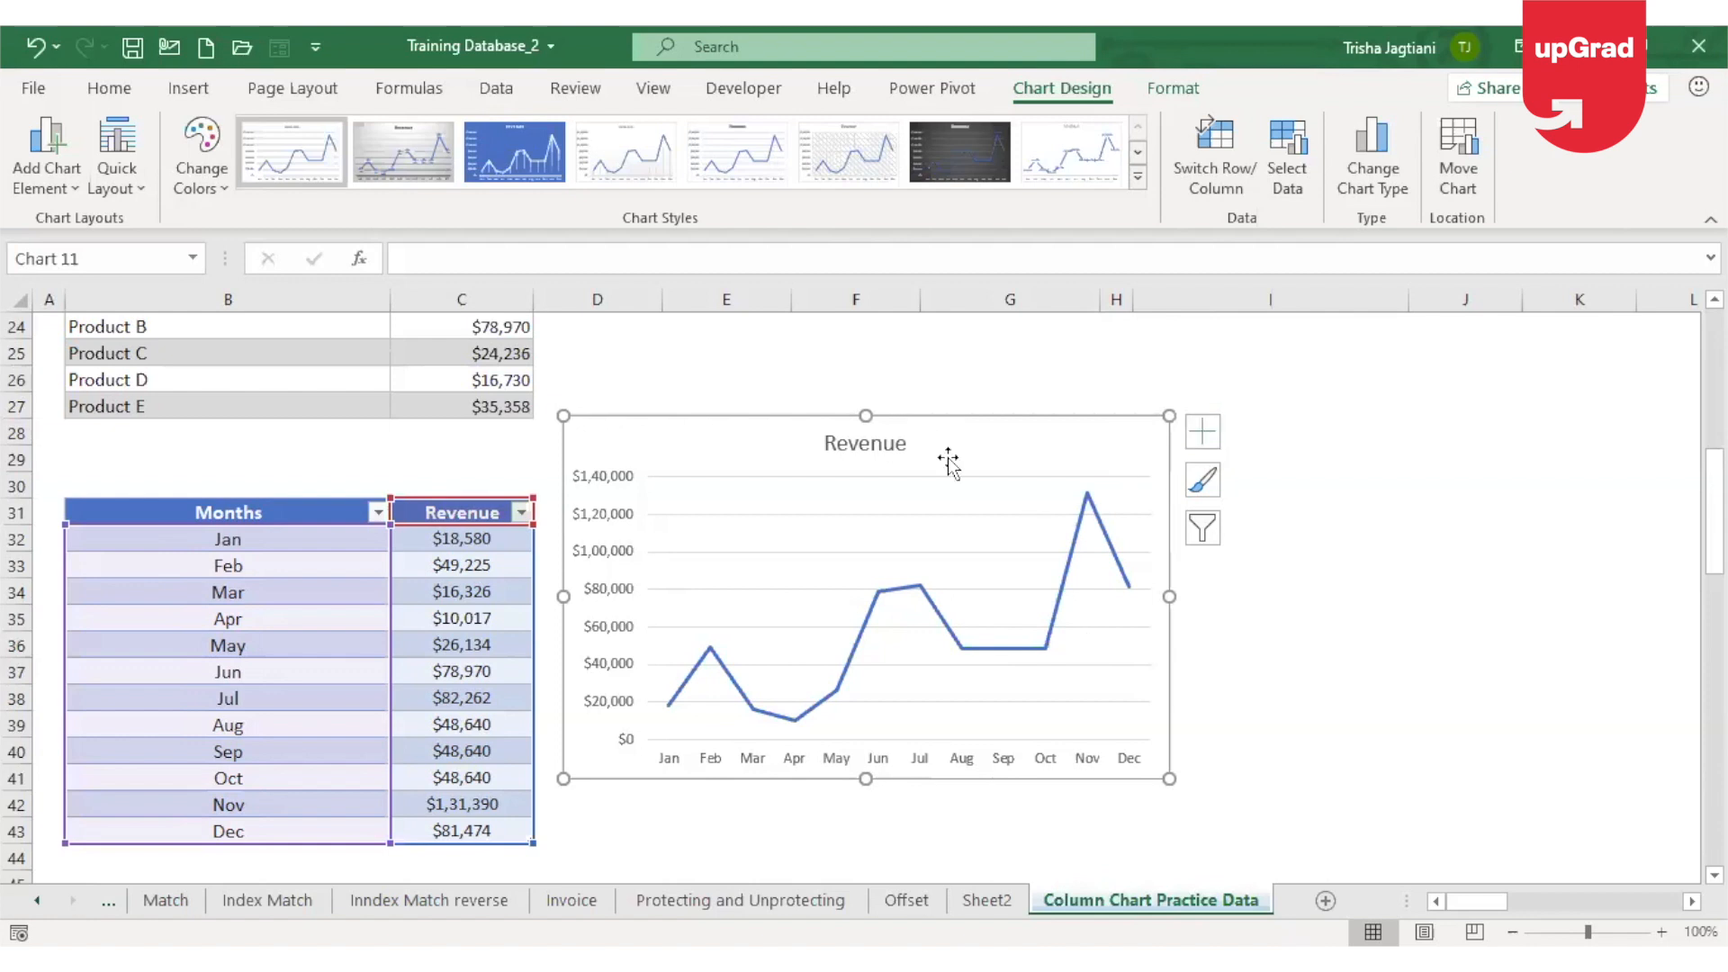
{"action": "left_click", "coordinate": [1200, 429]}
{"action": "left_click", "coordinate": [1264, 538]}
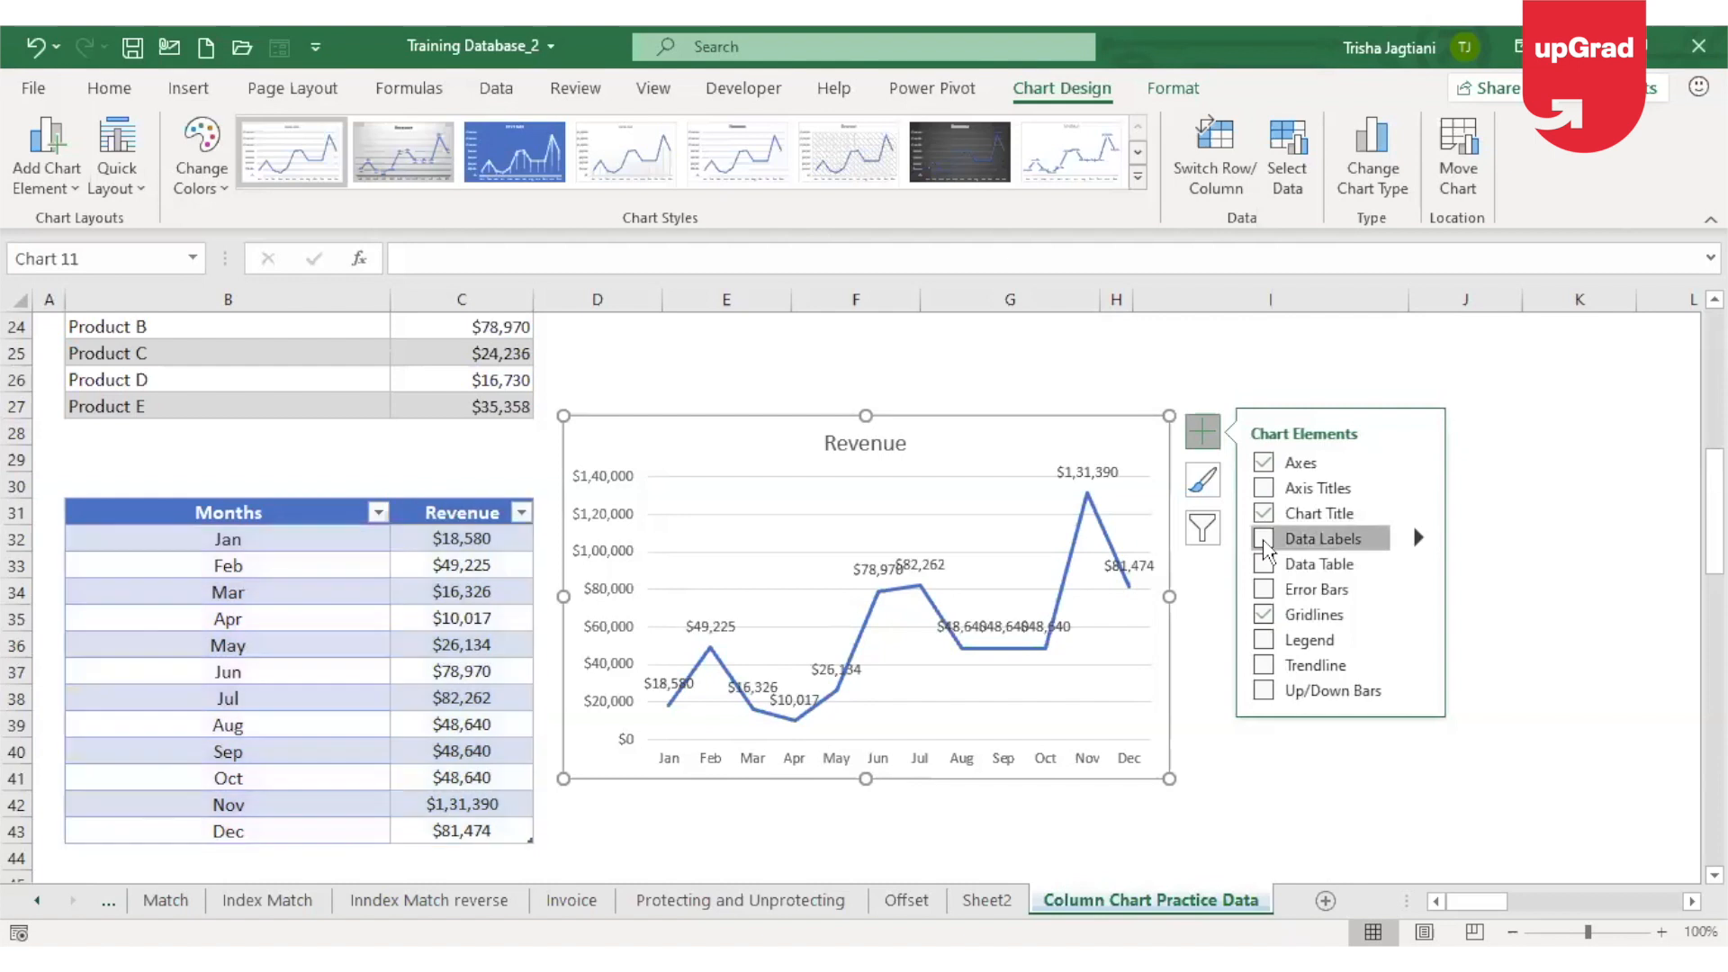
{"action": "key", "text": "ctrl+z"}
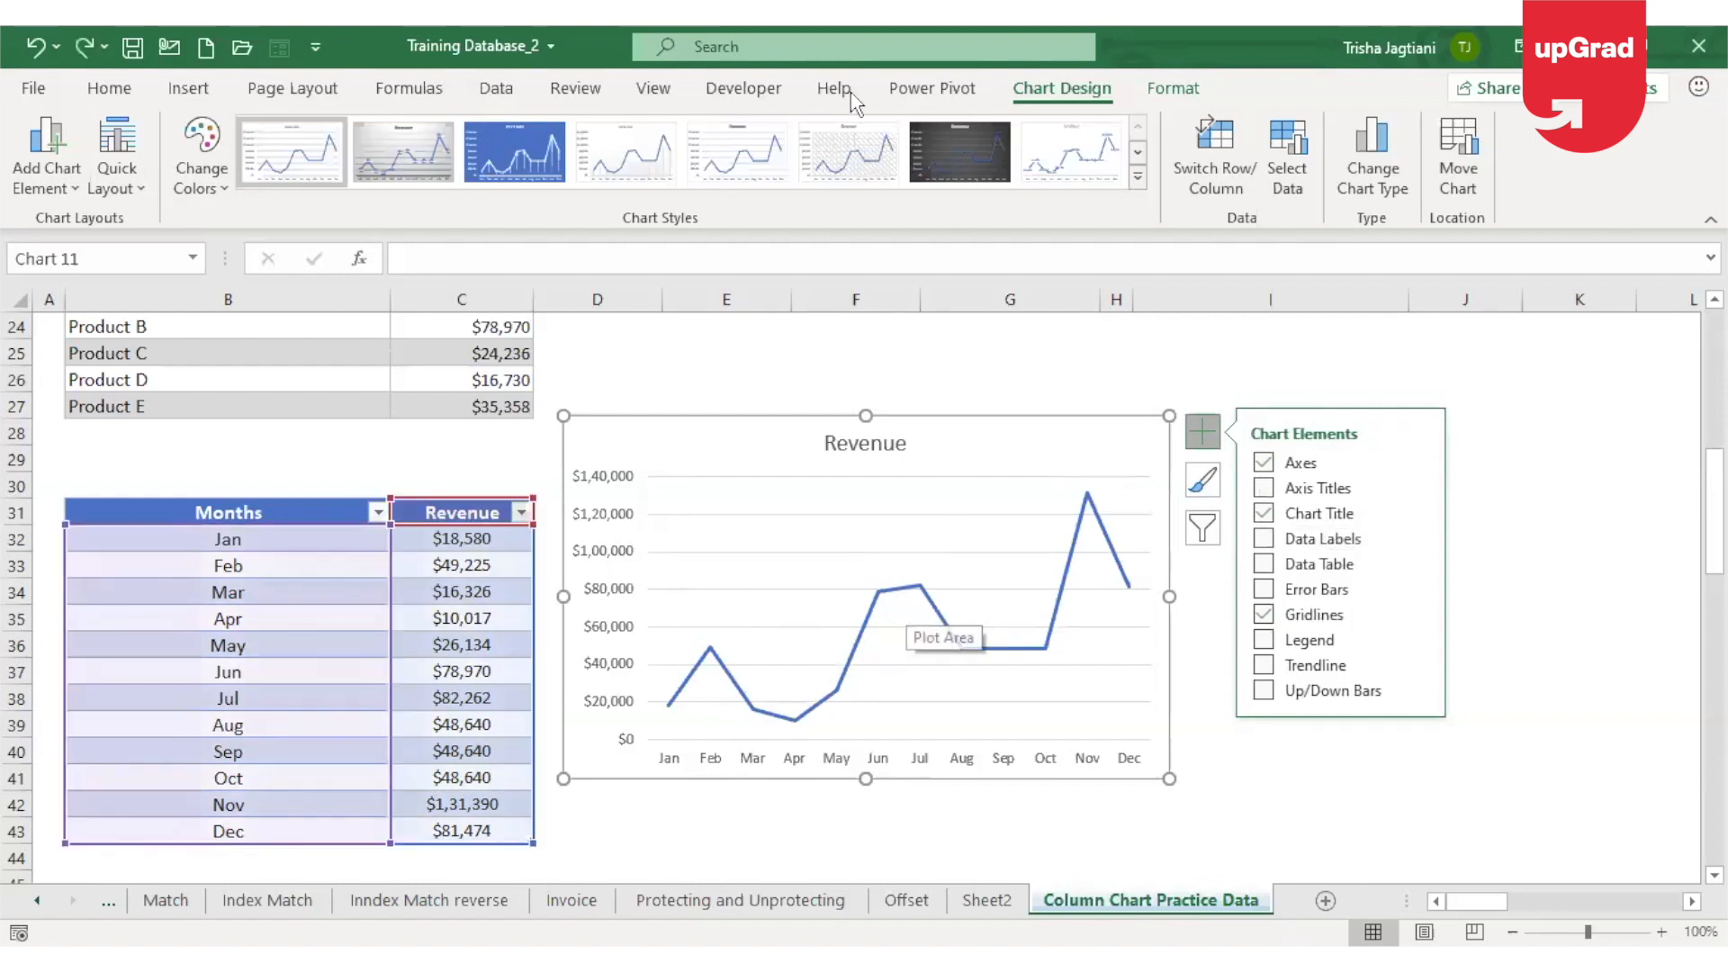
Apply the dark gradient chart style to the Revenue line chart and add data labels.
{"action": "left_click", "coordinate": [945, 171]}
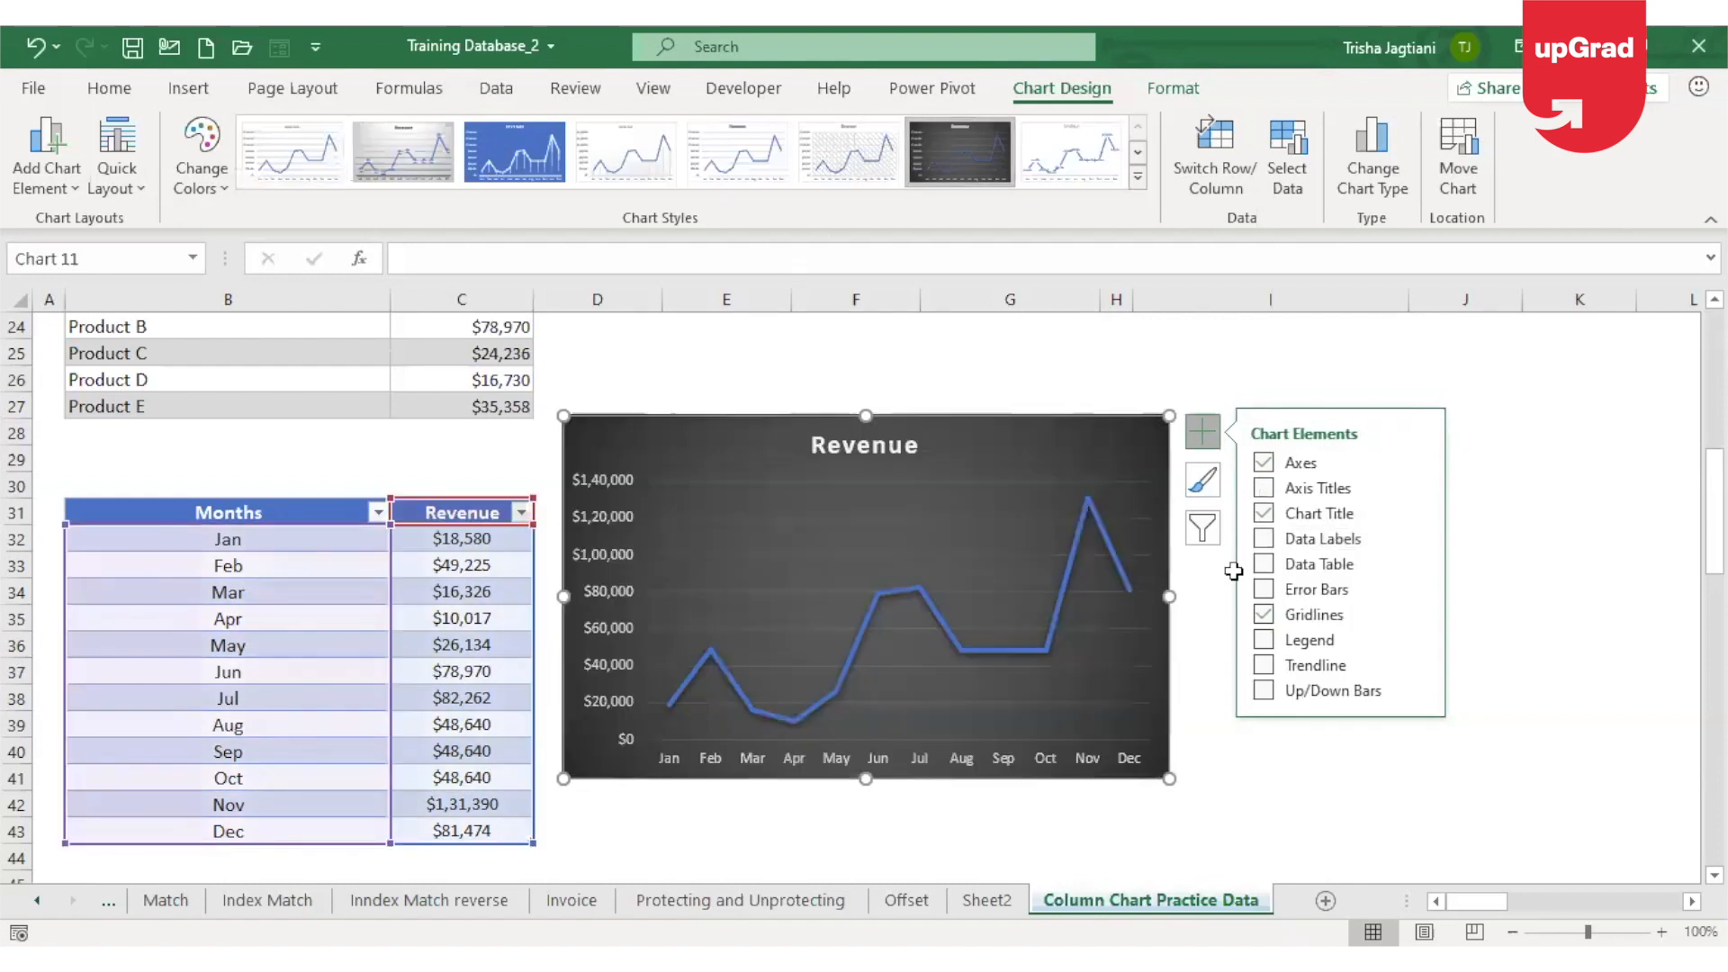
{"action": "left_click", "coordinate": [1263, 539]}
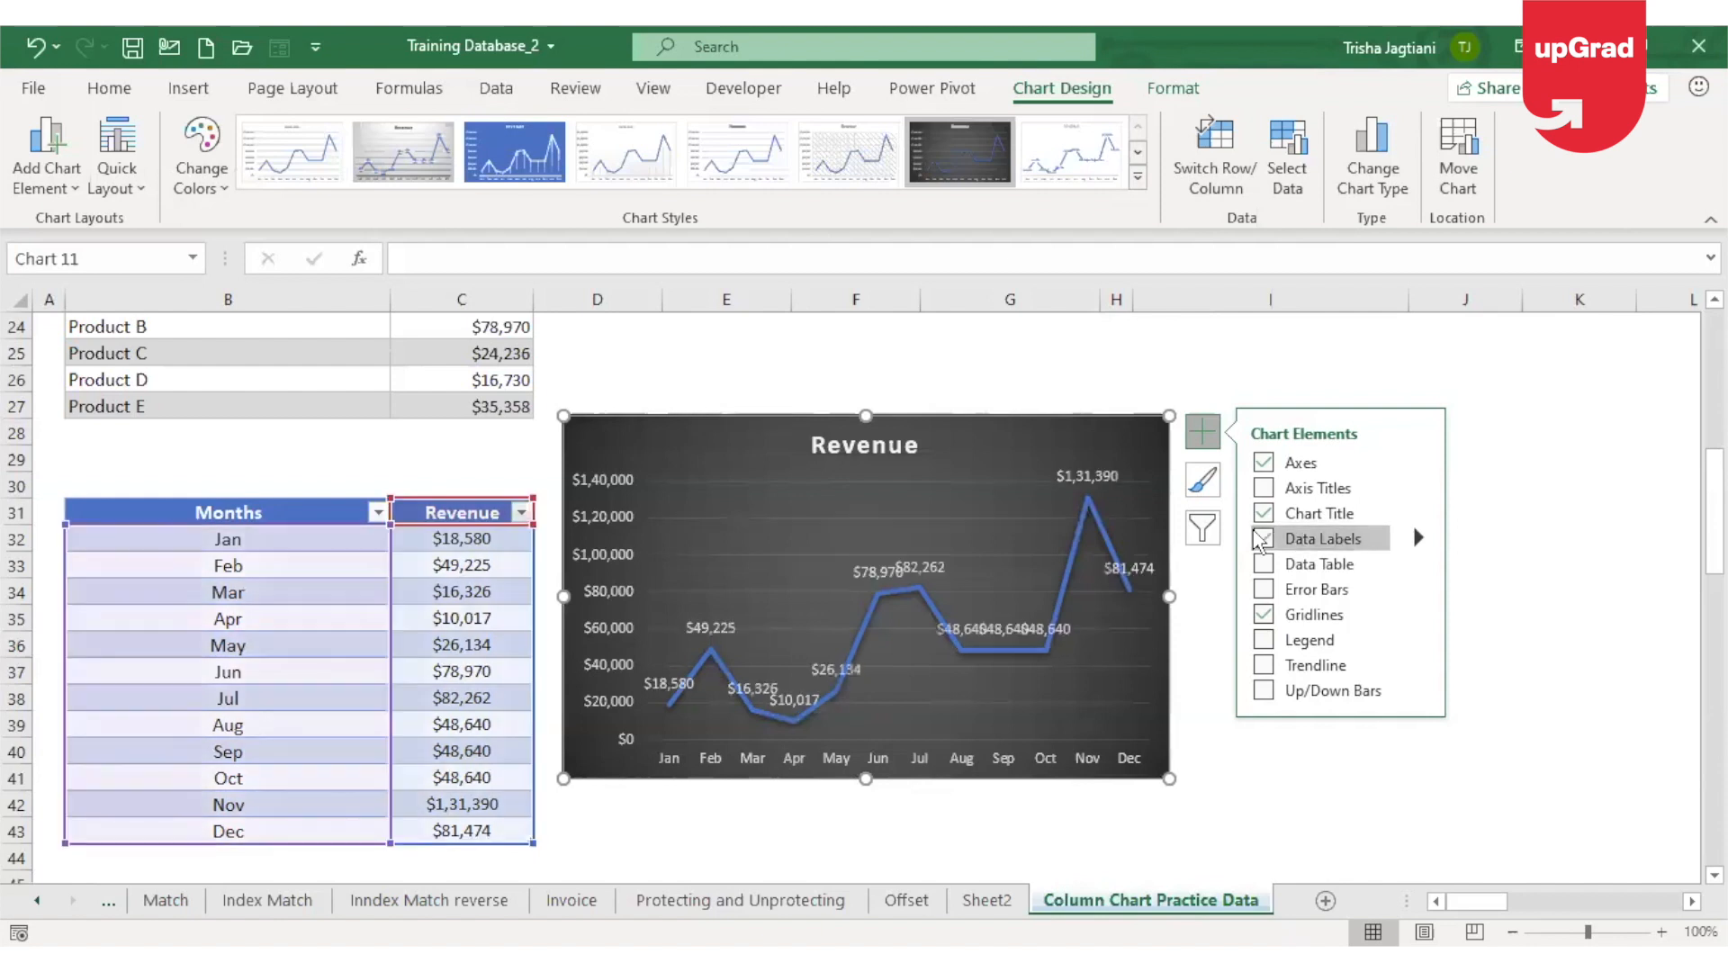
Remove the vertical value axis from the Revenue line chart.
{"action": "left_click", "coordinate": [598, 660]}
{"action": "key", "text": "Delete"}
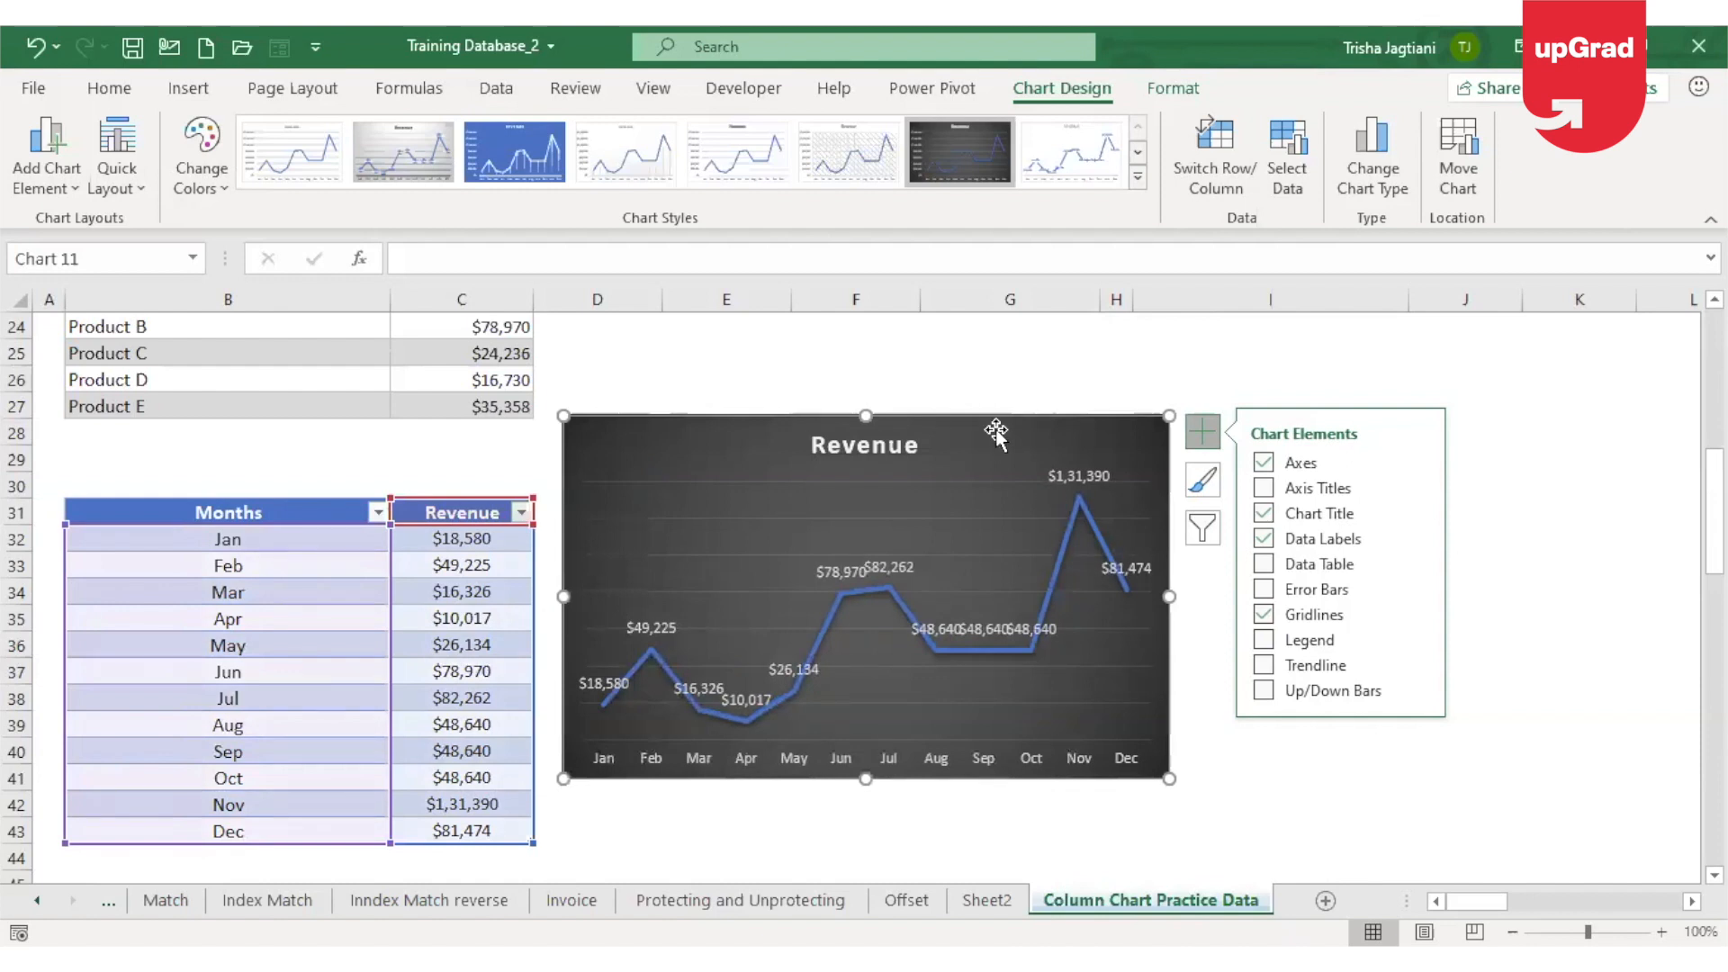
Move the Revenue line chart to Sheet2, placing it below the Survey Result chart, and review the collected charts.
{"action": "key", "text": "Delete"}
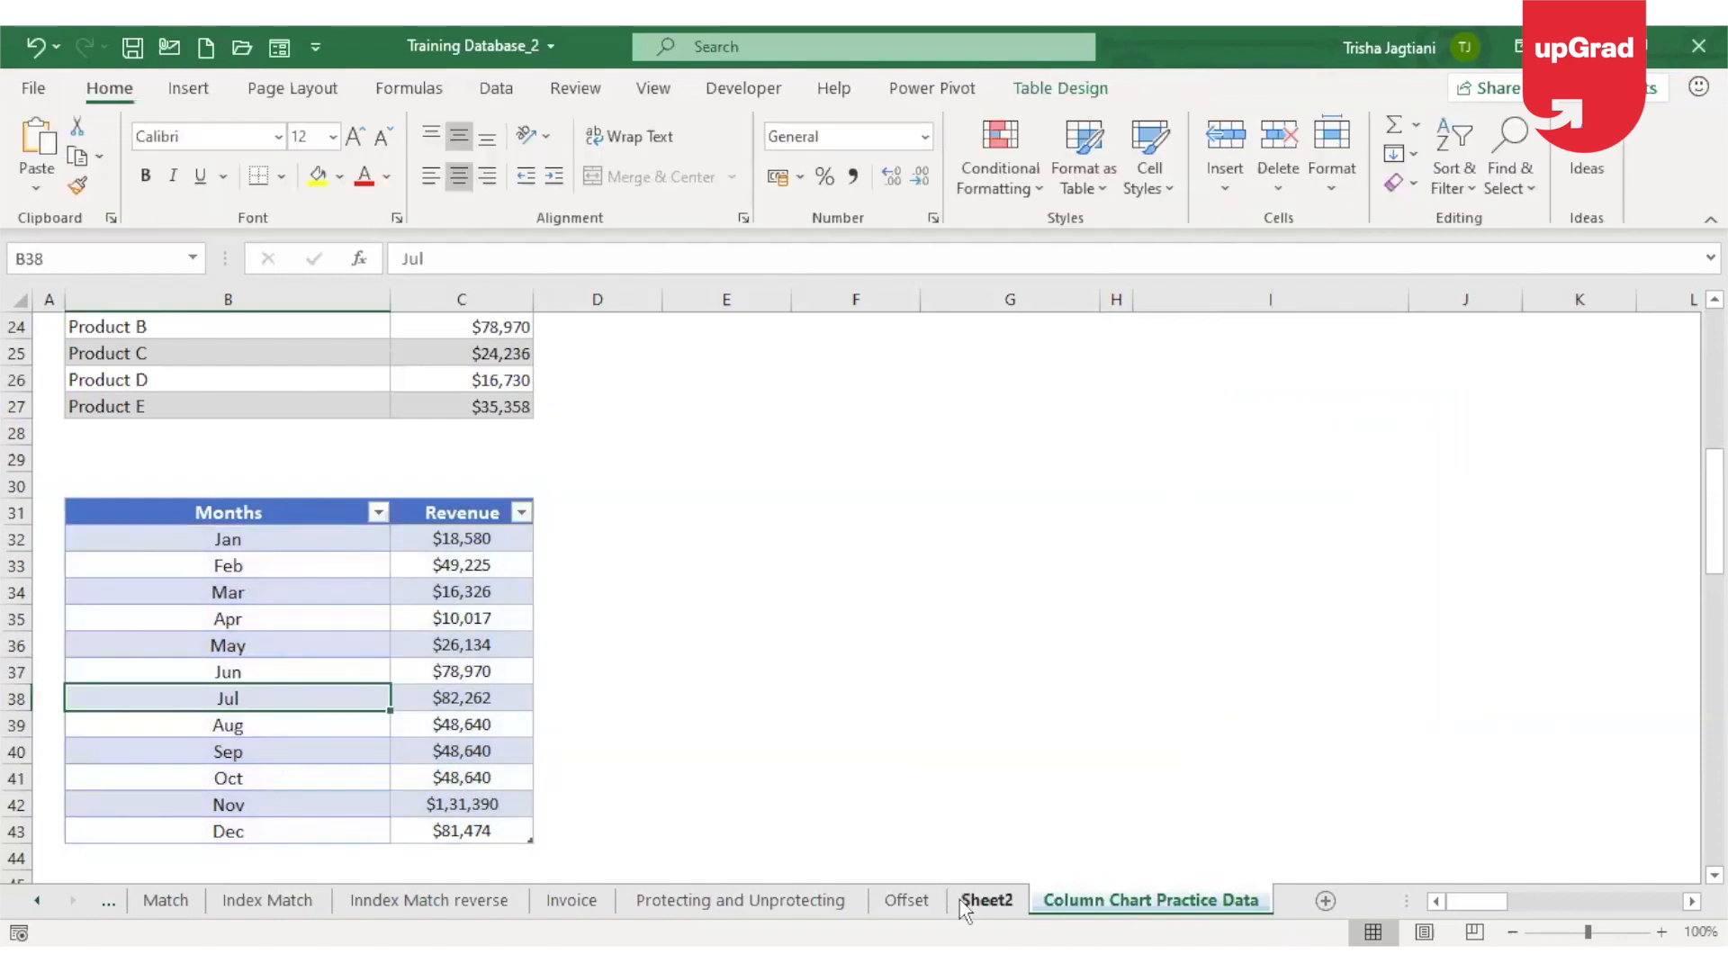
{"action": "left_click", "coordinate": [983, 900]}
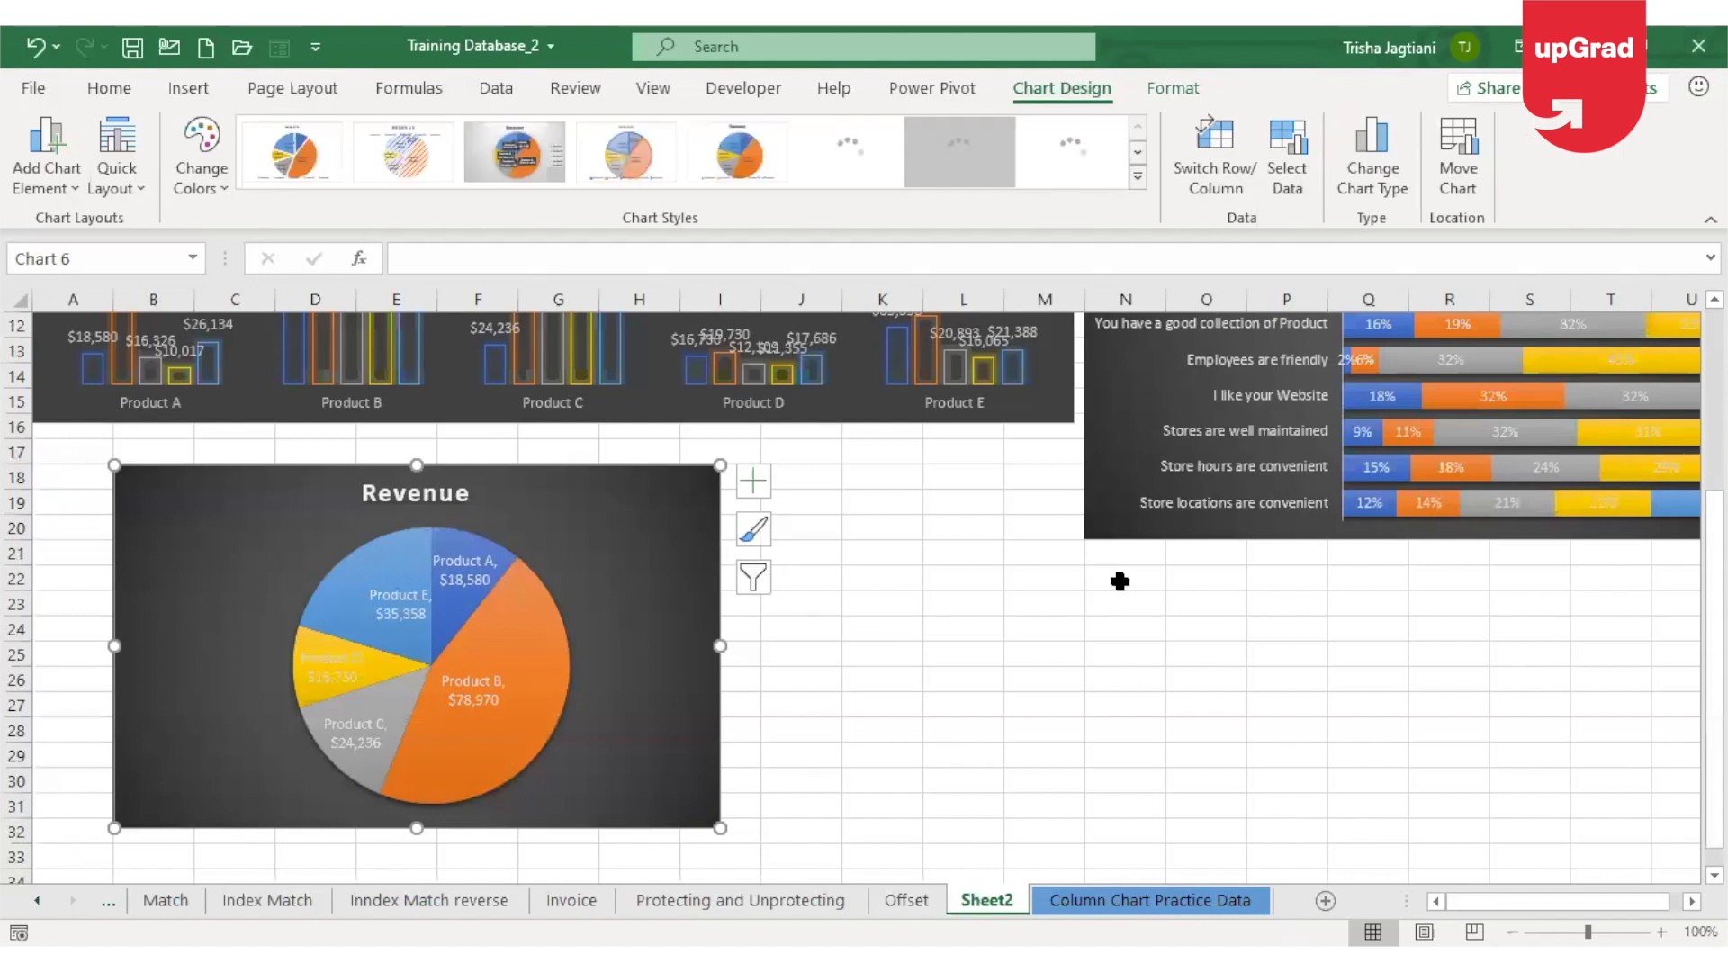
{"action": "key", "text": "ctrl+v"}
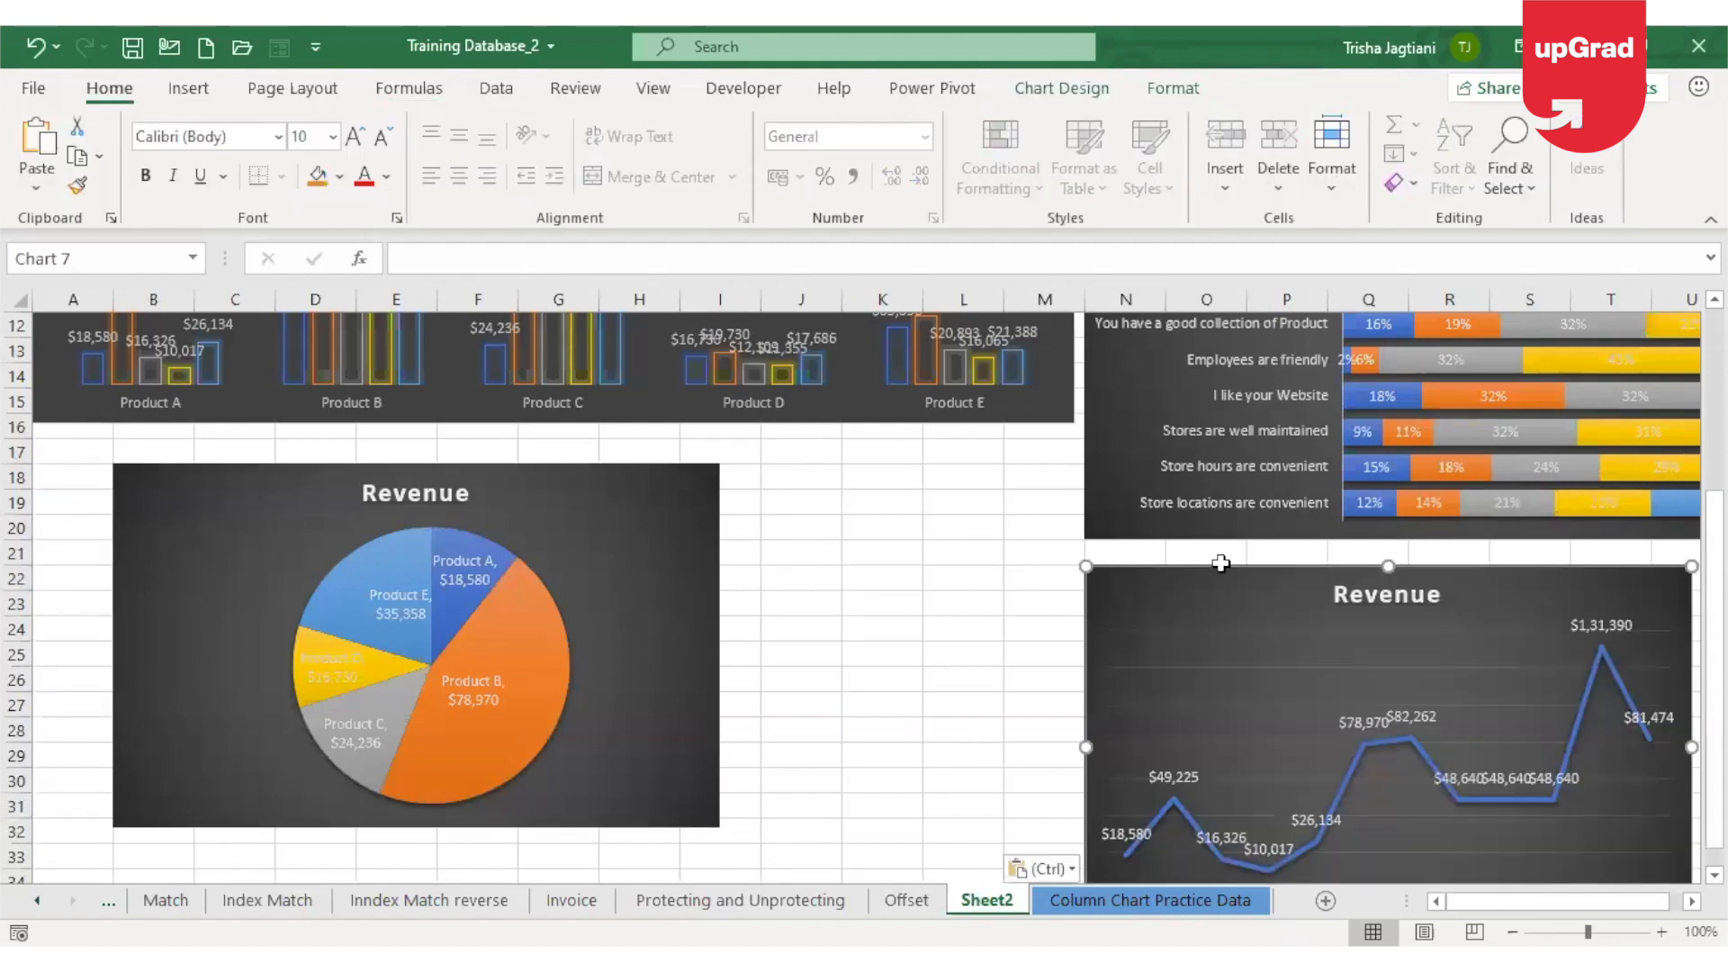
{"action": "scroll", "coordinate": [817, 516], "scroll_direction": "down", "scroll_amount": 2}
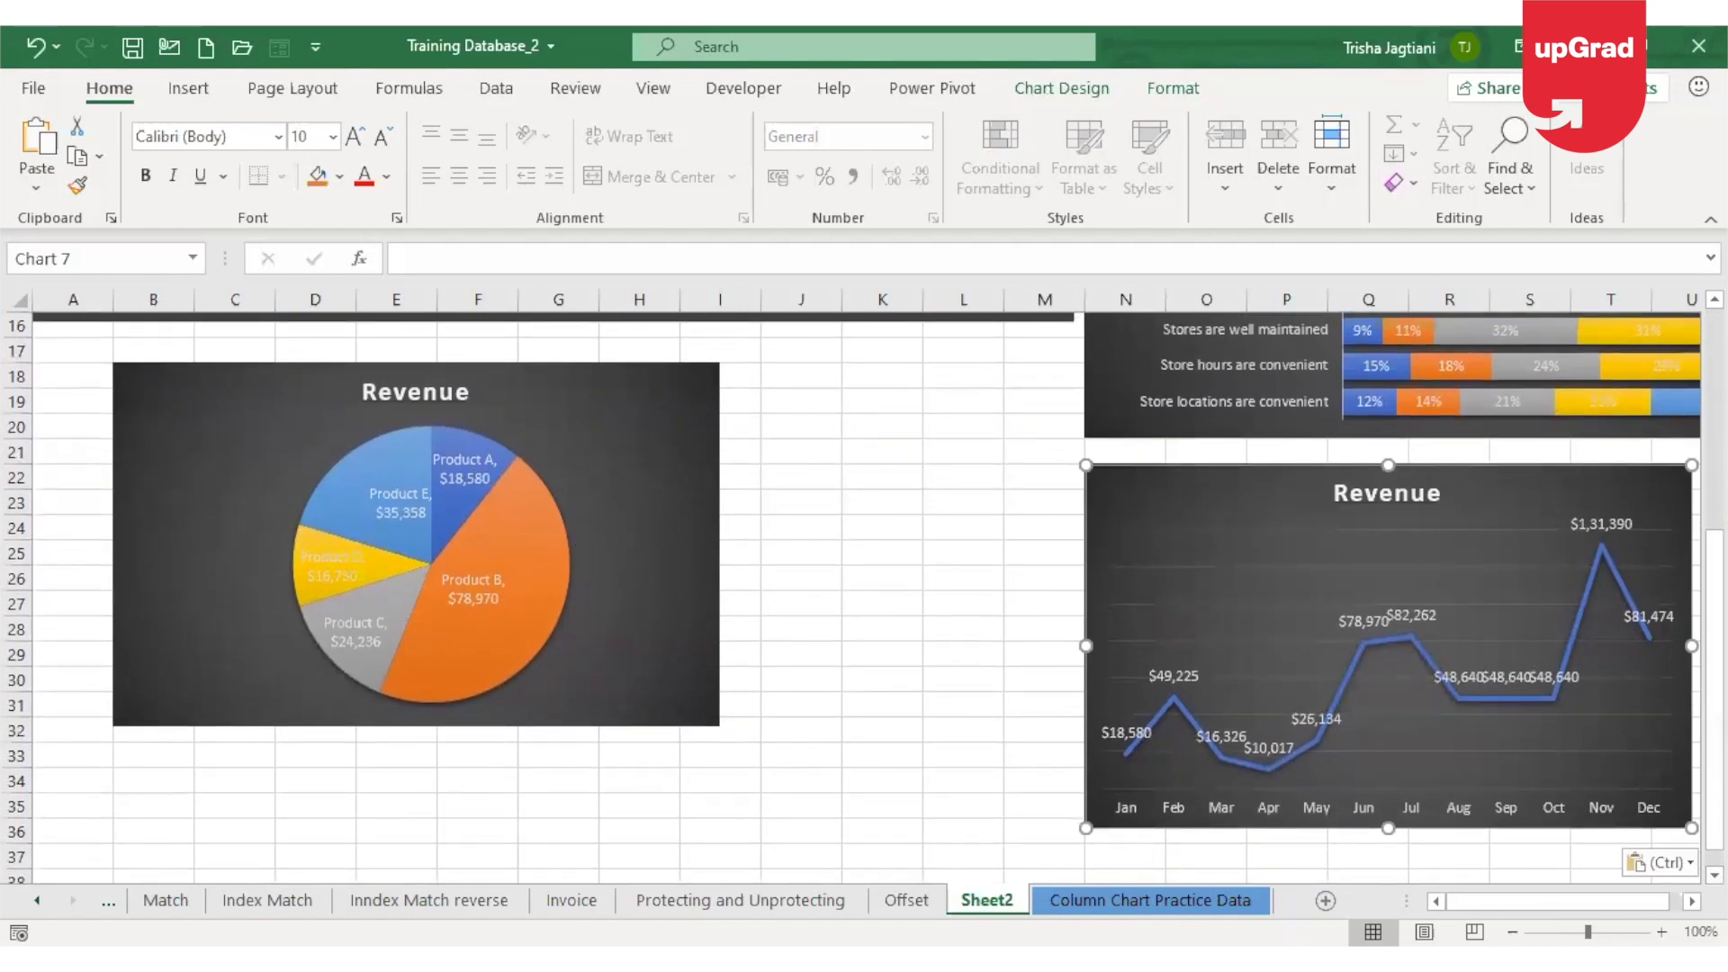
{"action": "scroll", "coordinate": [612, 454], "scroll_direction": "up", "scroll_amount": 5}
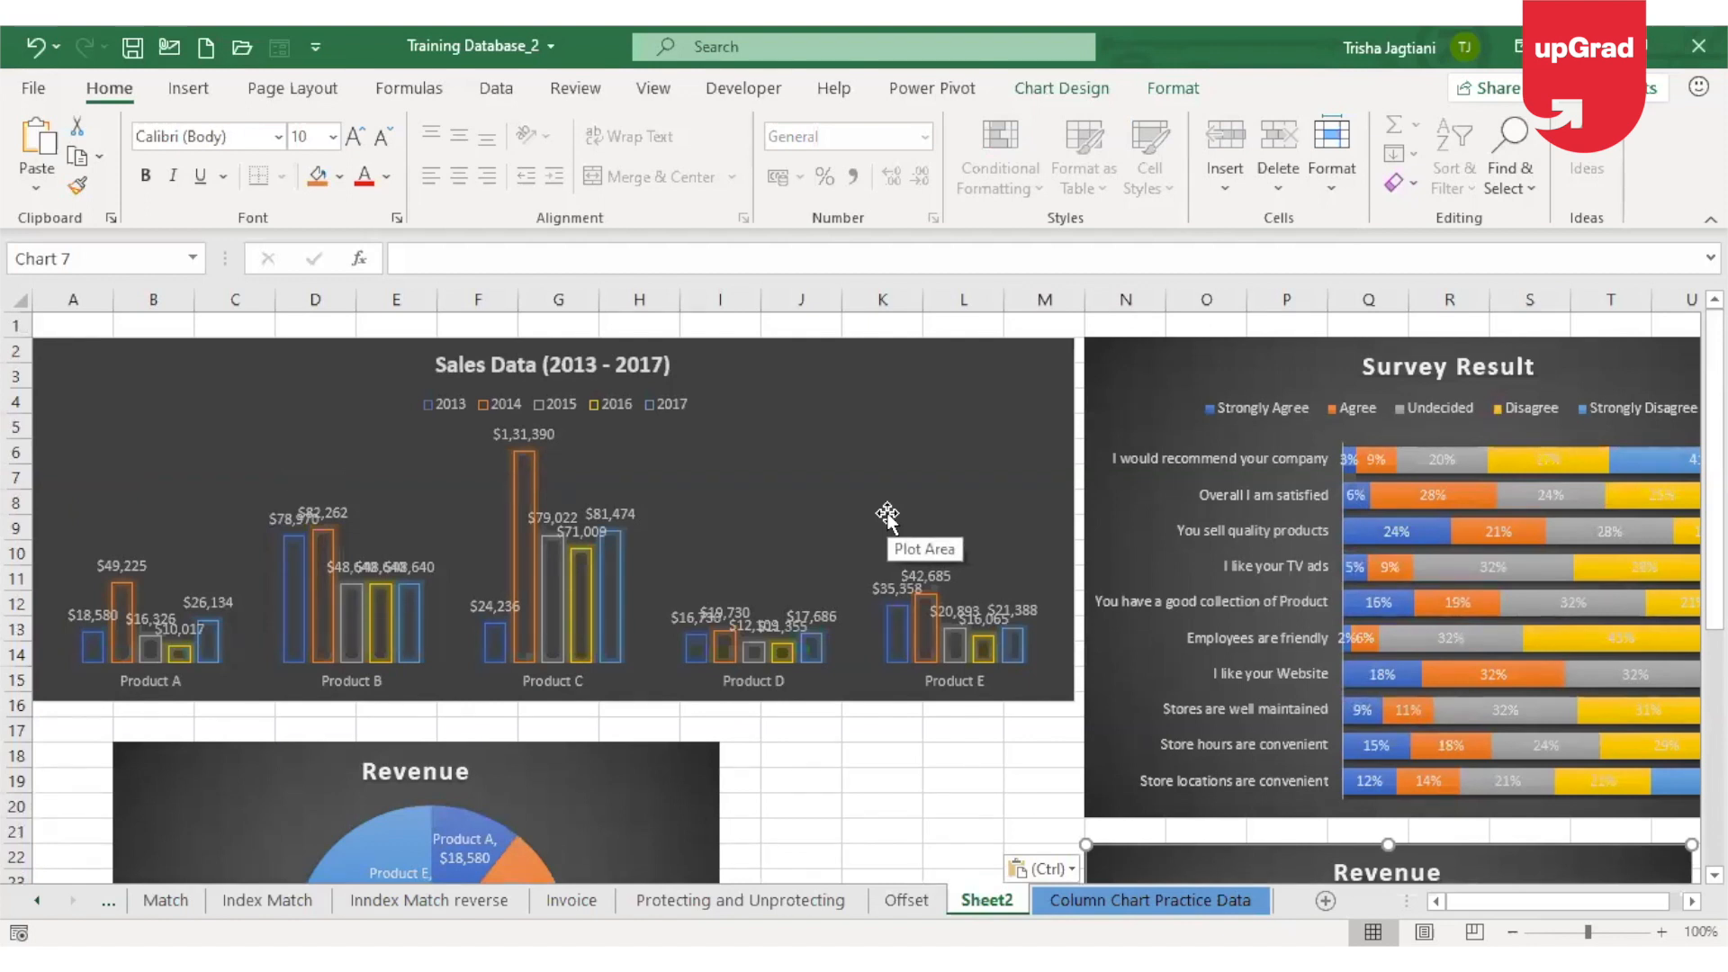
{"action": "scroll", "coordinate": [864, 565], "scroll_direction": "down", "scroll_amount": 7}
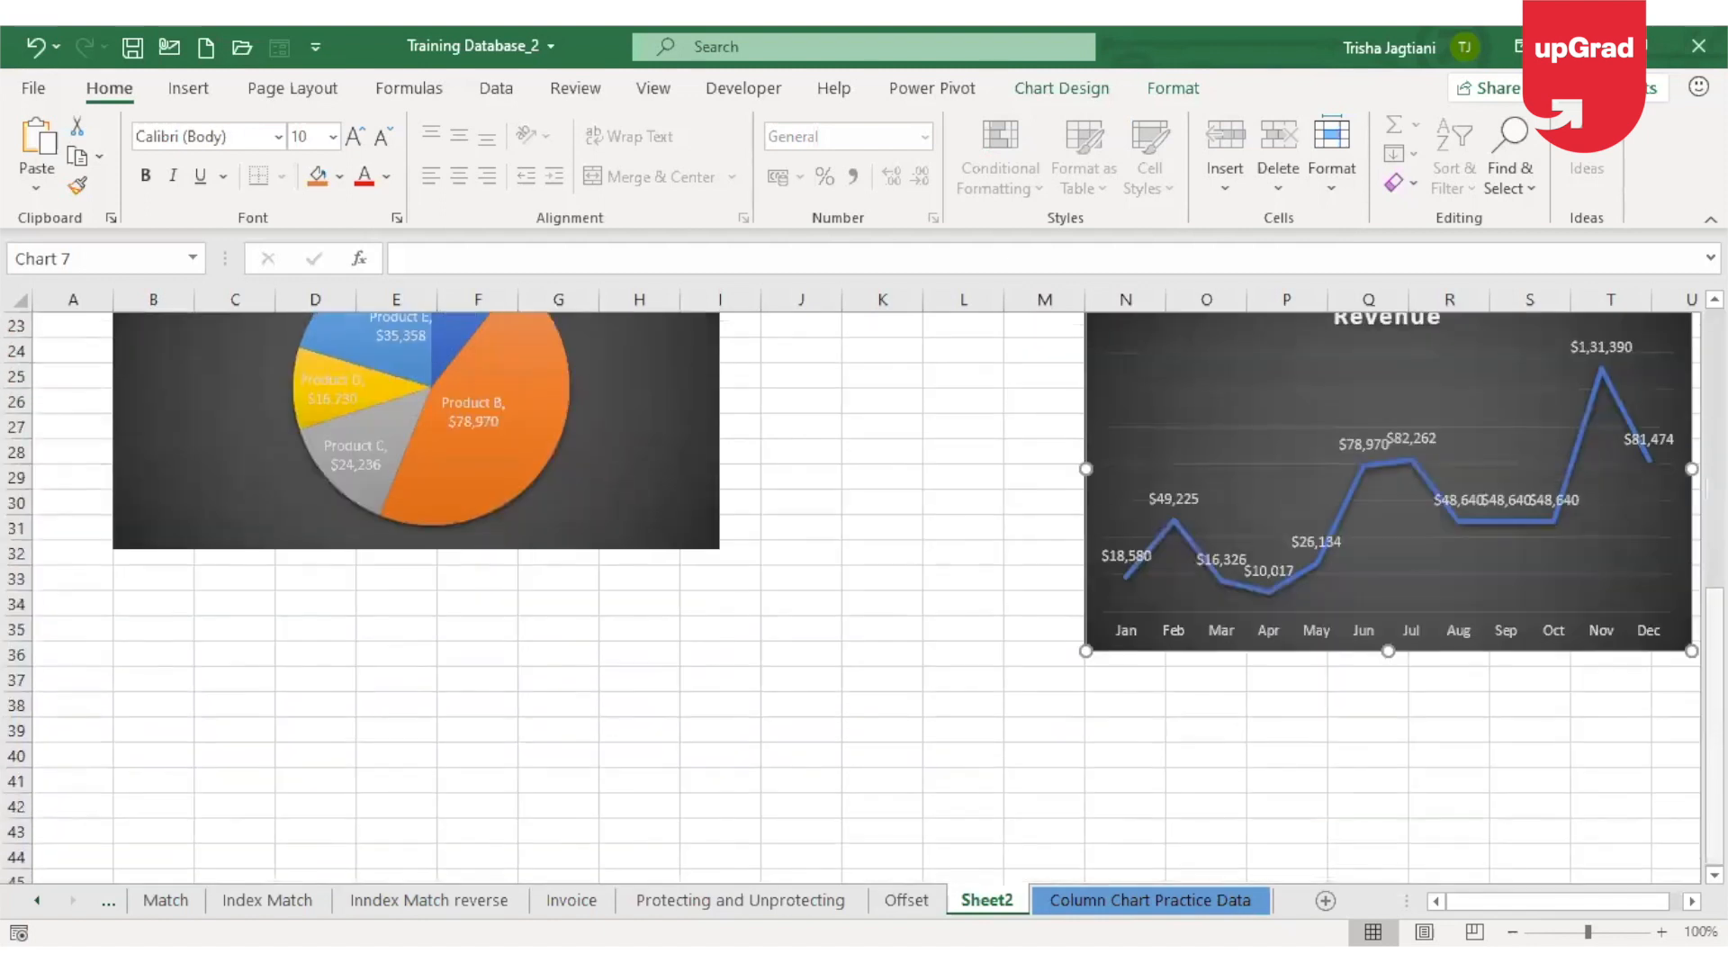
{"action": "scroll", "coordinate": [864, 566], "scroll_direction": "up", "scroll_amount": 7}
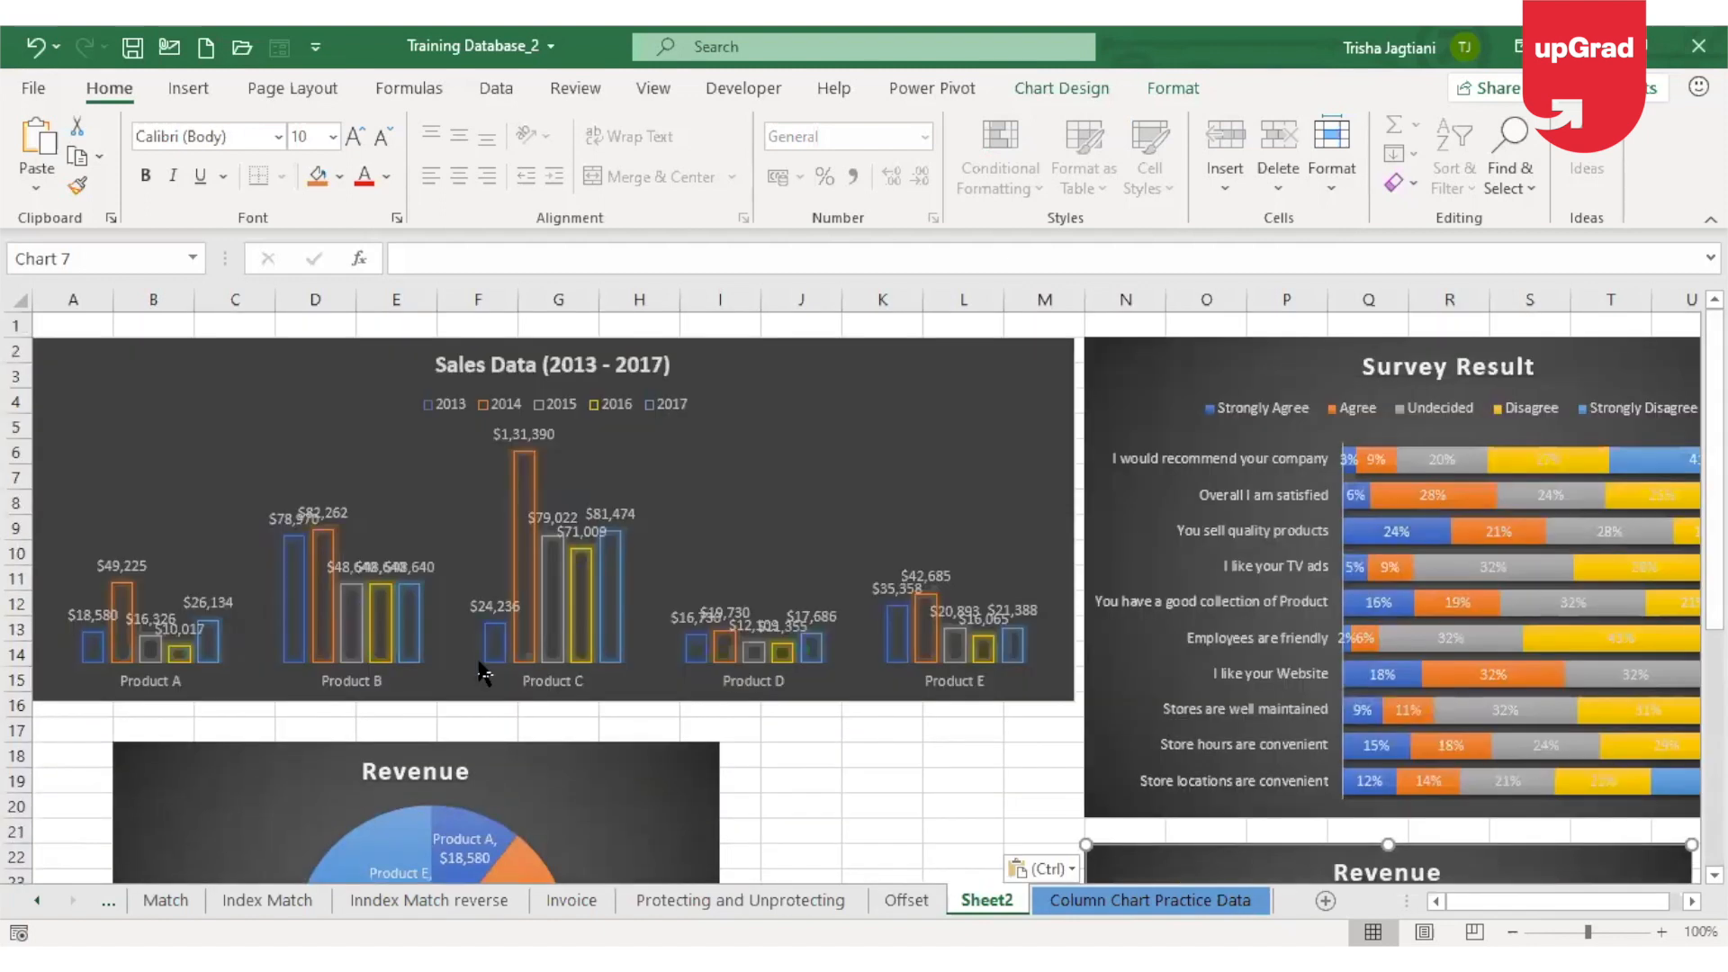